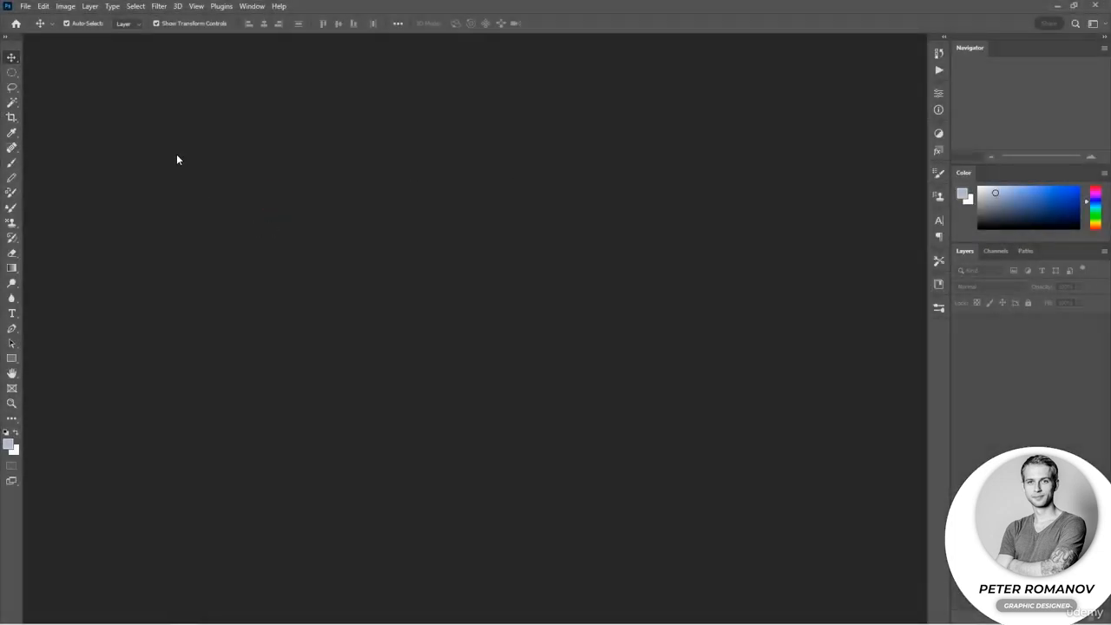
# Open the raw photo 7.arw from the 10.6 folder for raw development.
pyautogui.click(27, 7)
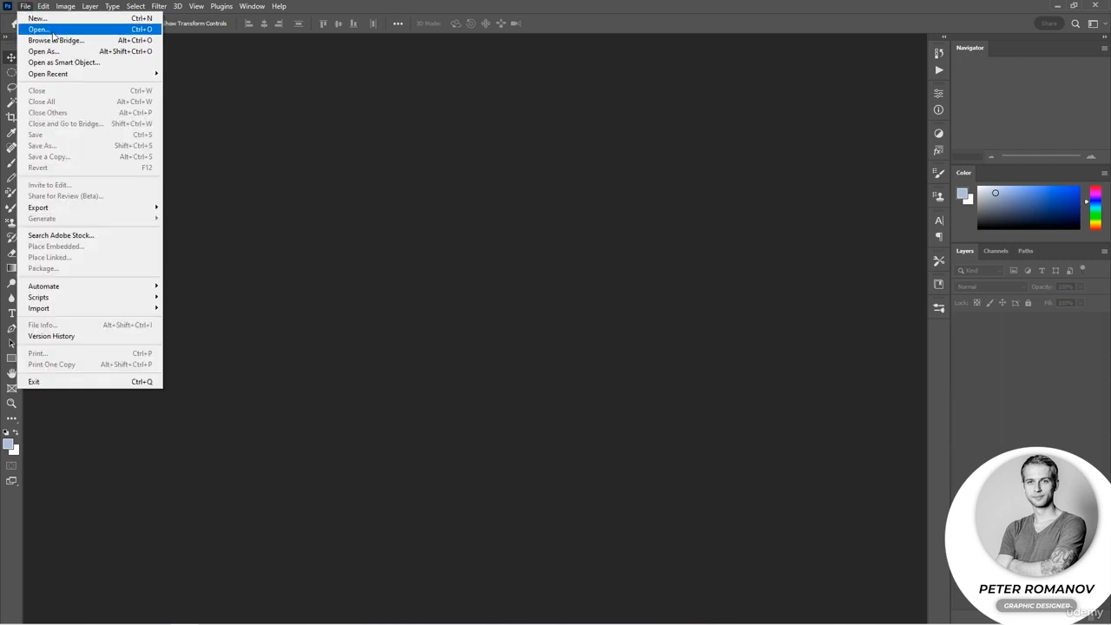
pyautogui.click(54, 38)
pyautogui.click(280, 187)
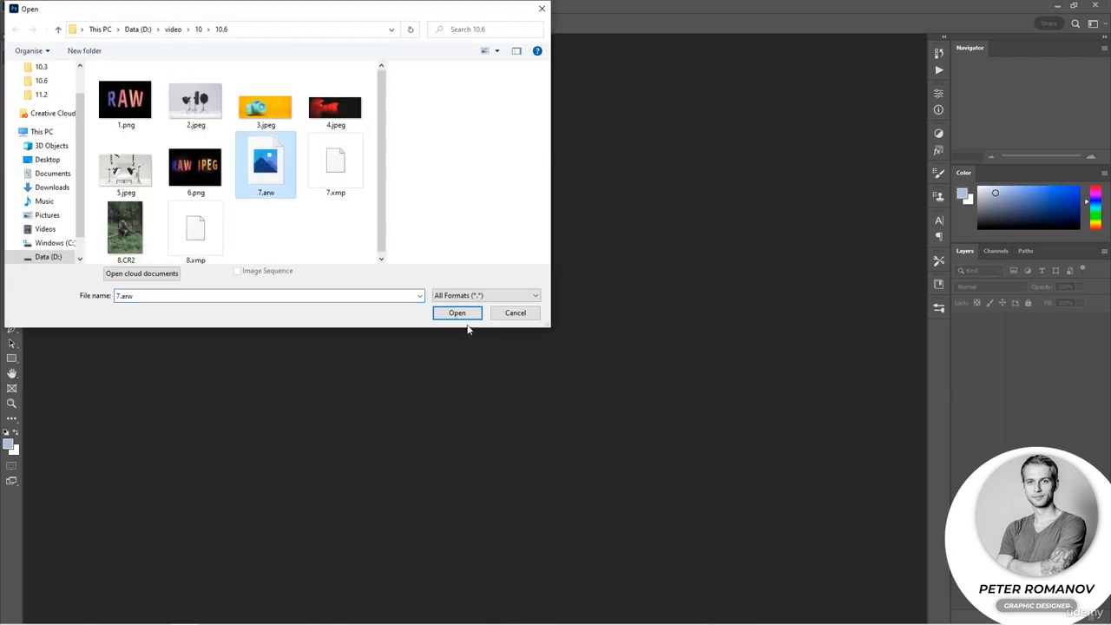
pyautogui.click(460, 316)
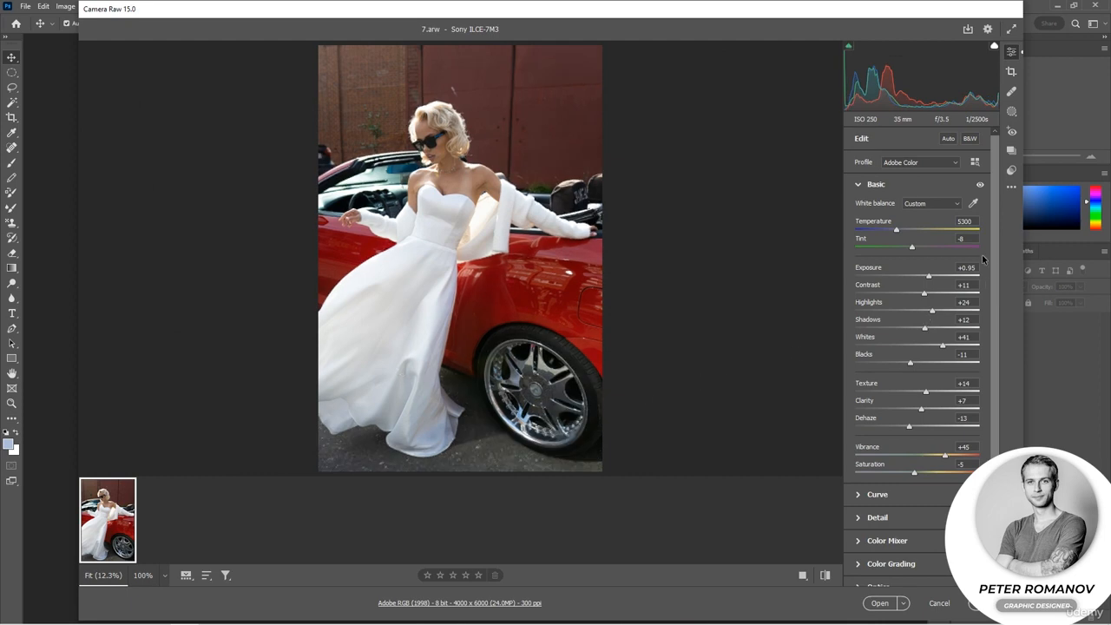
# Set the photo's white balance to As Shot and take a brief look at the Color Mixer settings.
pyautogui.click(939, 206)
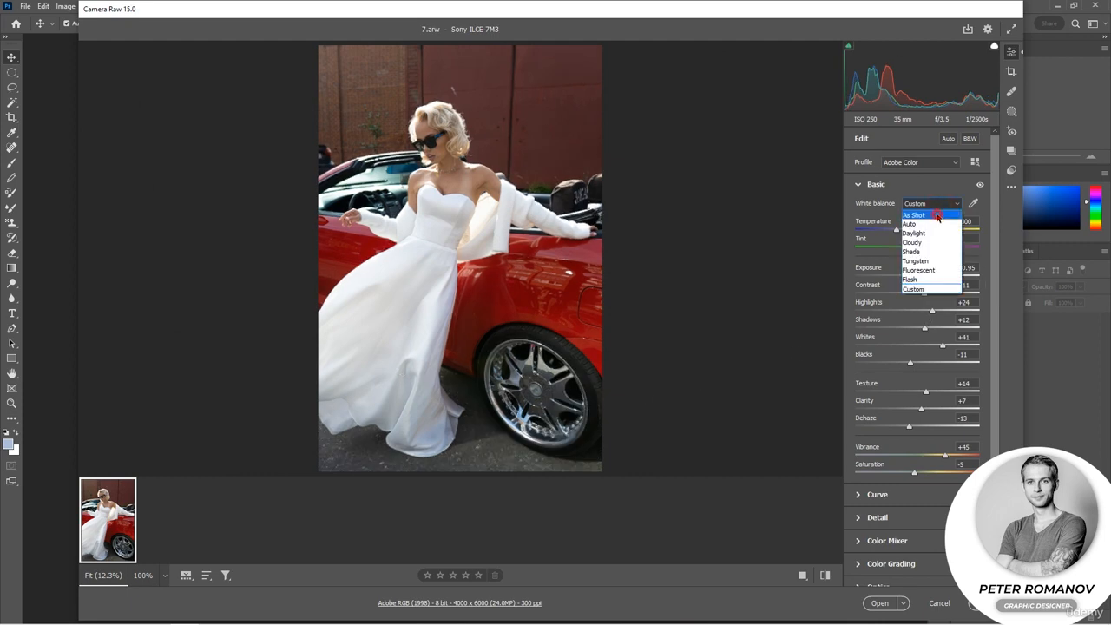
pyautogui.click(936, 214)
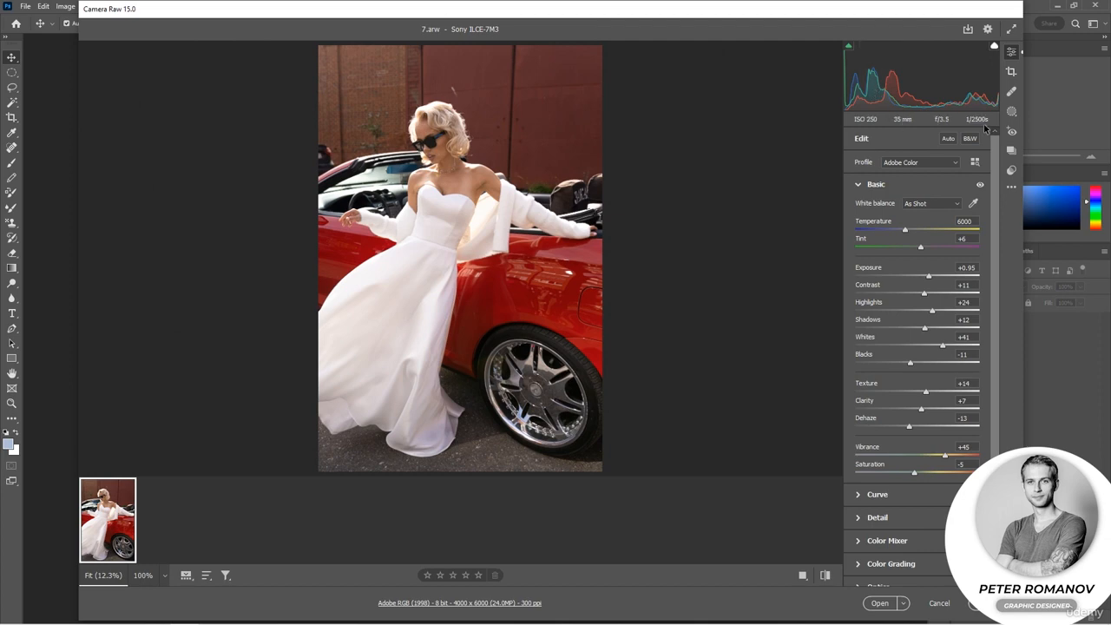
pyautogui.click(887, 540)
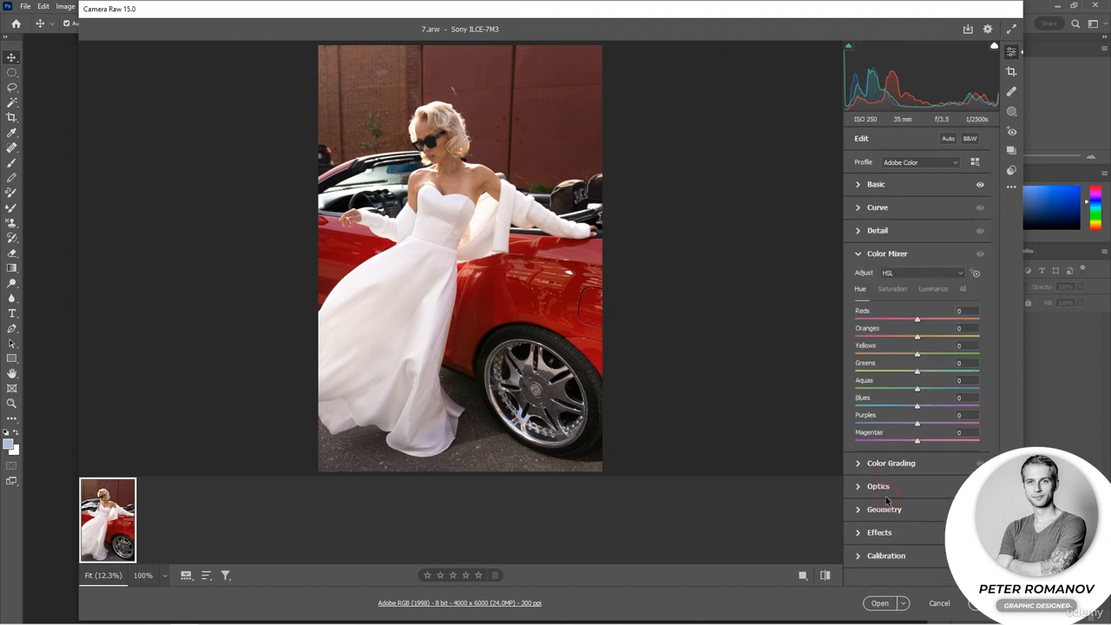
pyautogui.click(884, 184)
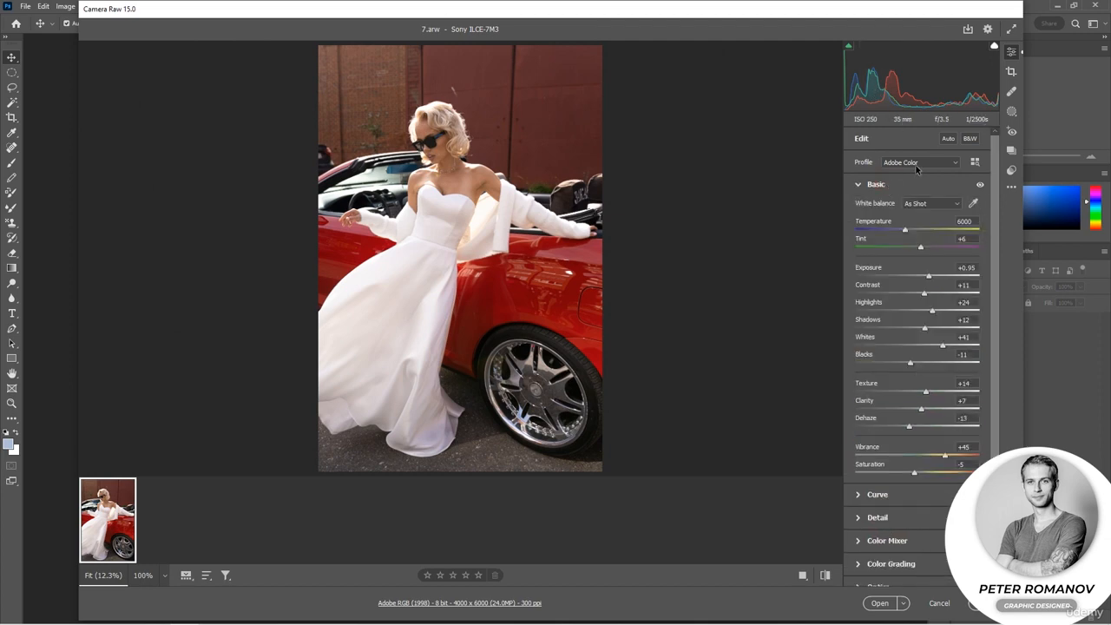
# Try the Adobe Portrait and Adobe Landscape profiles on the photo, and return to Adobe Color.
pyautogui.click(928, 162)
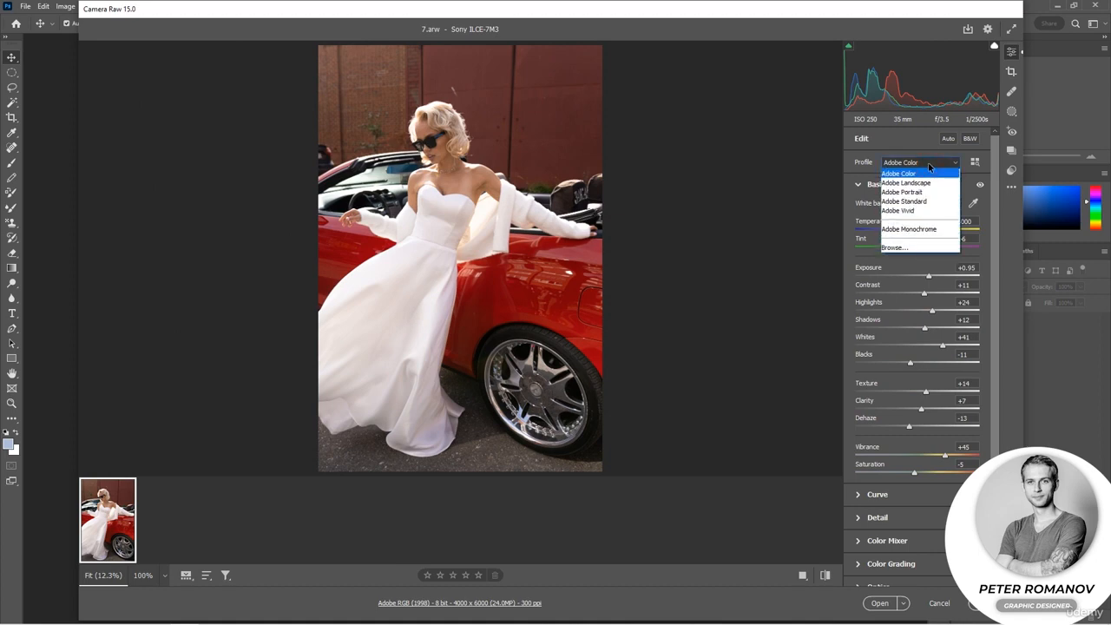
pyautogui.click(927, 162)
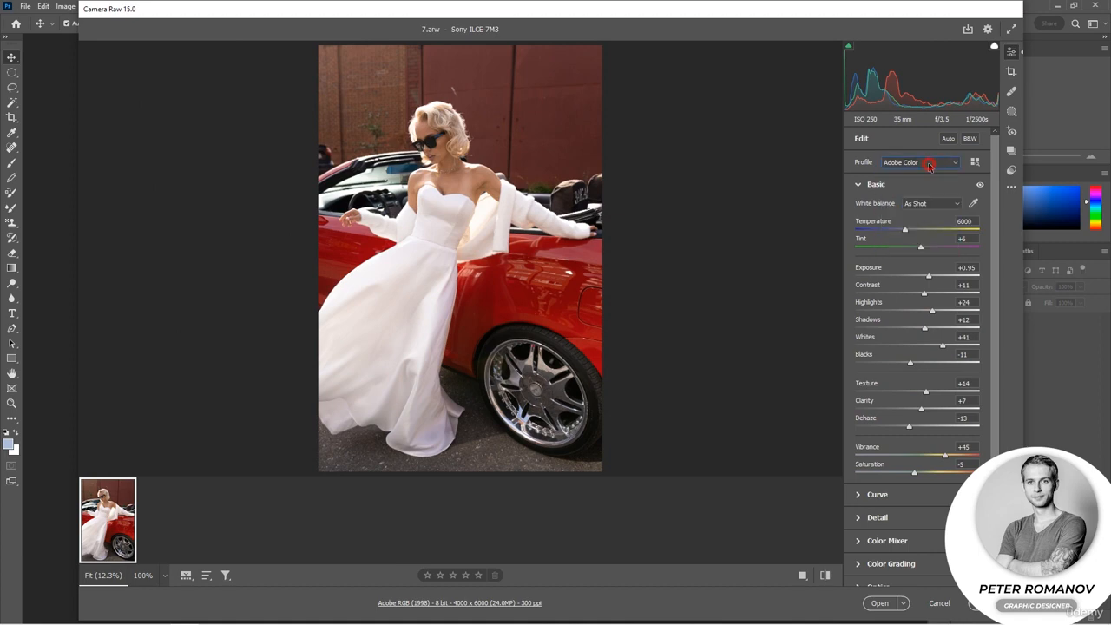
pyautogui.click(945, 164)
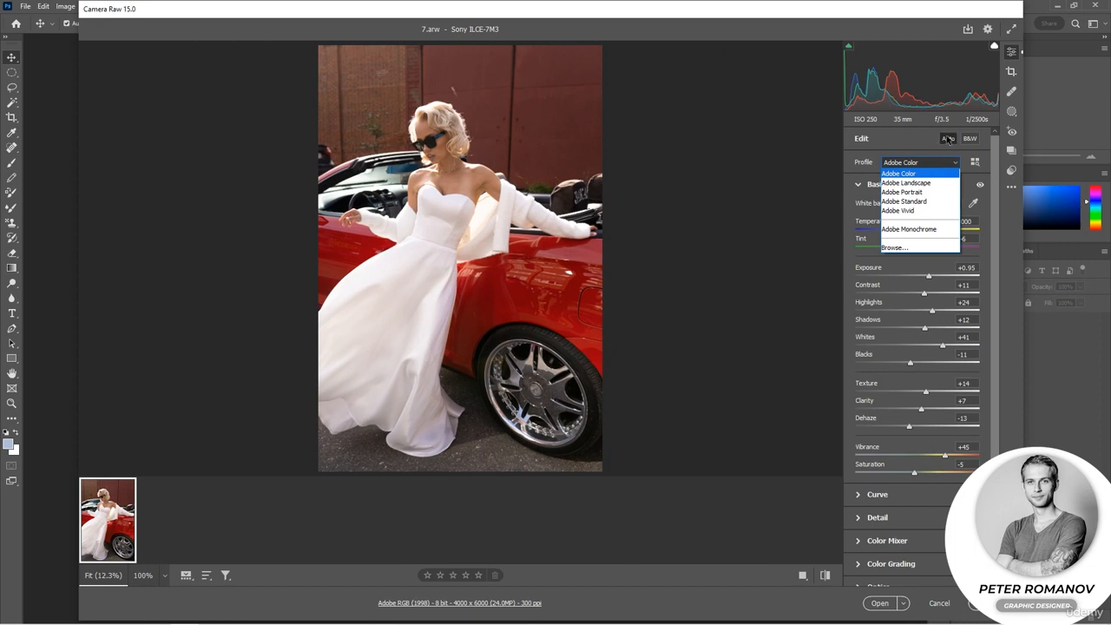
pyautogui.click(921, 192)
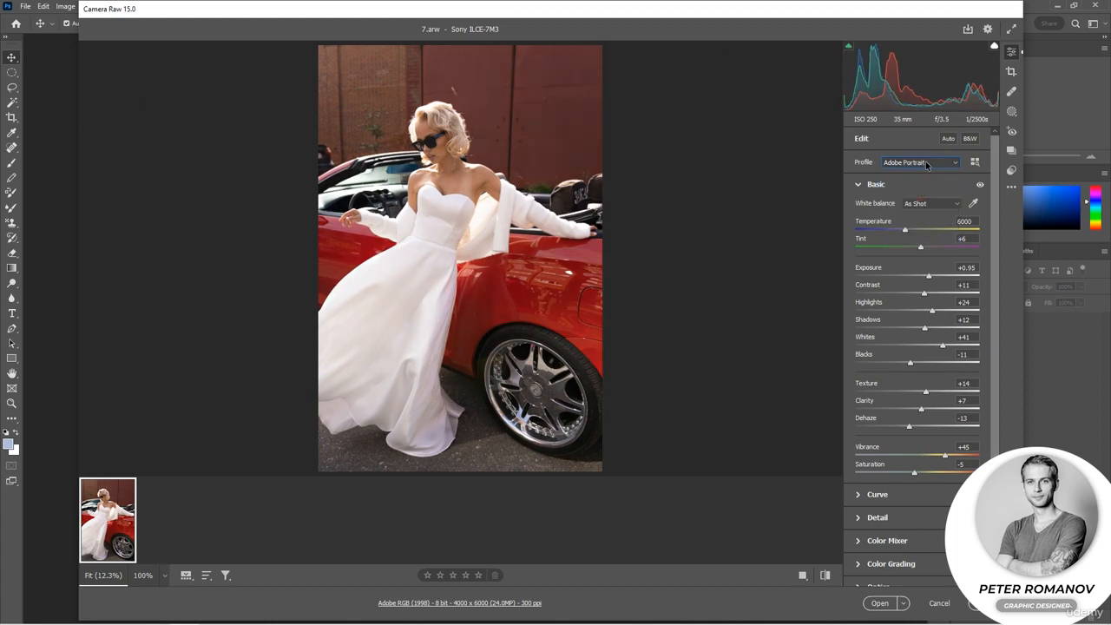
pyautogui.click(927, 164)
pyautogui.click(922, 183)
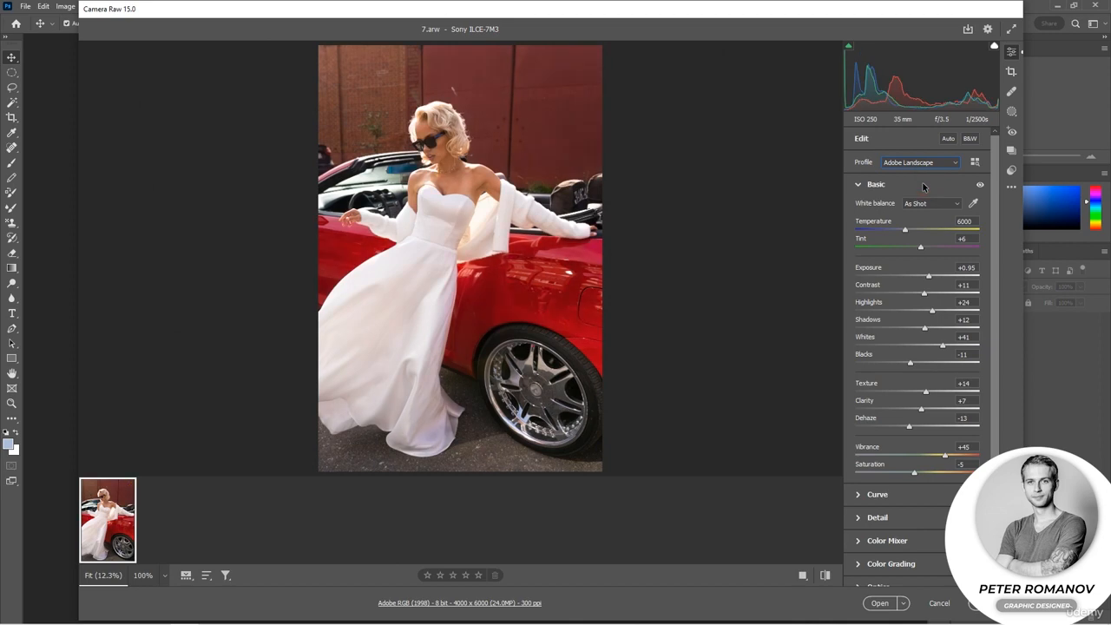
pyautogui.click(903, 168)
pyautogui.click(916, 192)
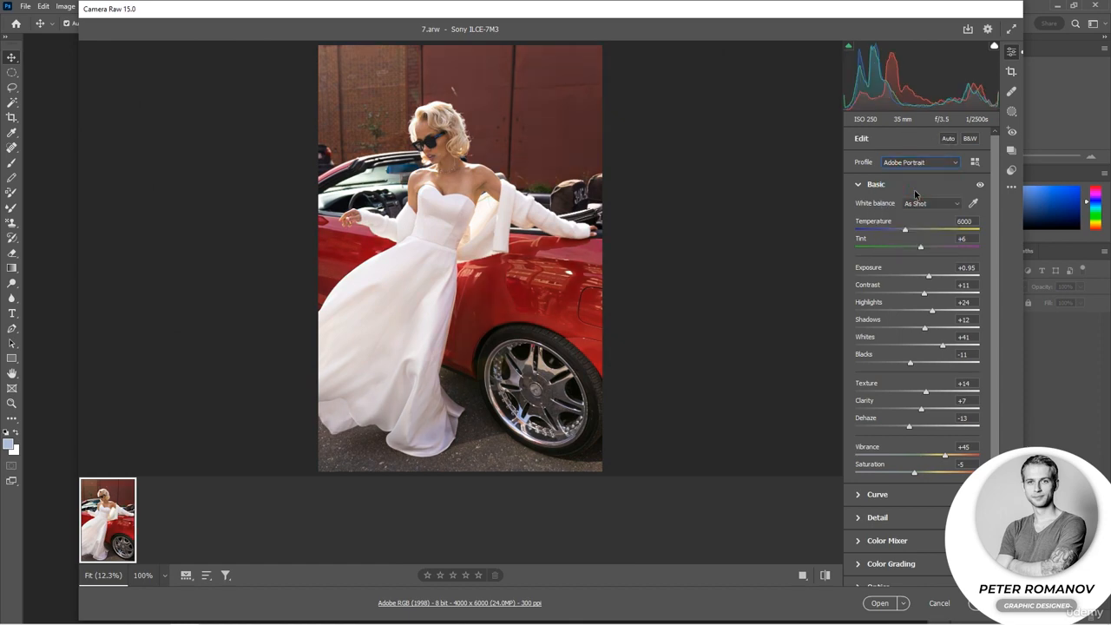
pyautogui.click(917, 178)
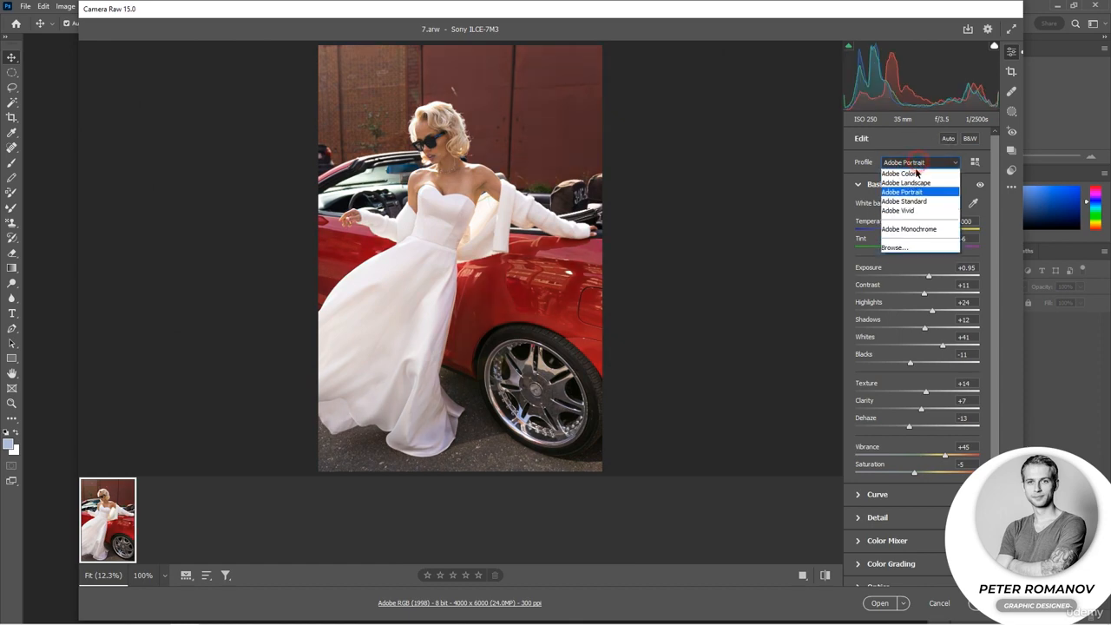
pyautogui.click(915, 174)
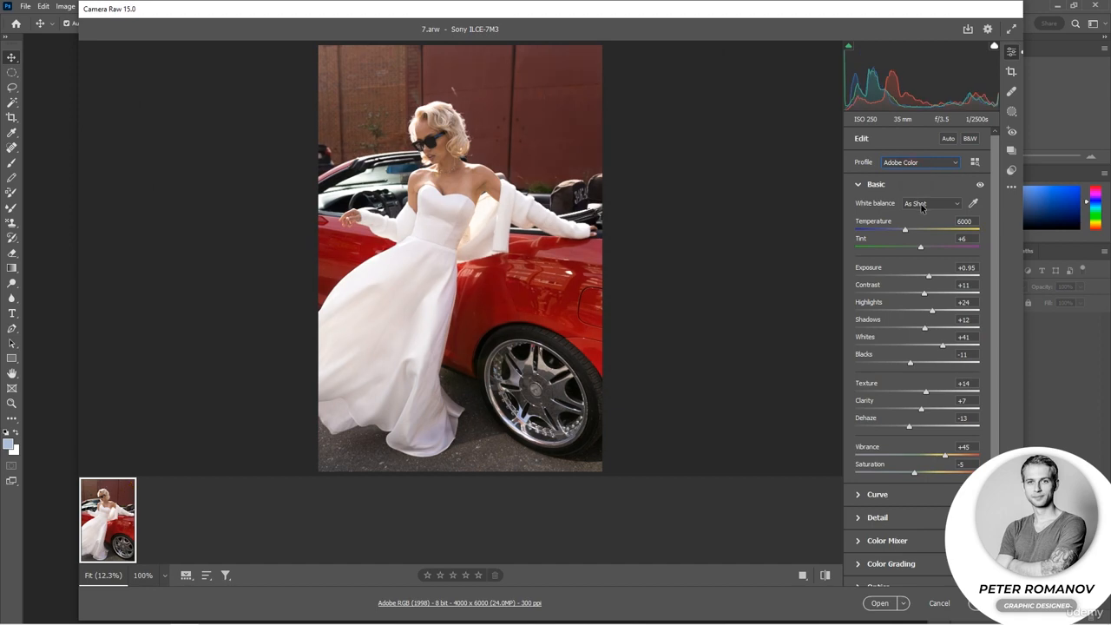
# Try the Daylight, Cloudy and Fluorescent white balance presets on the photo, and return to As Shot.
pyautogui.click(922, 205)
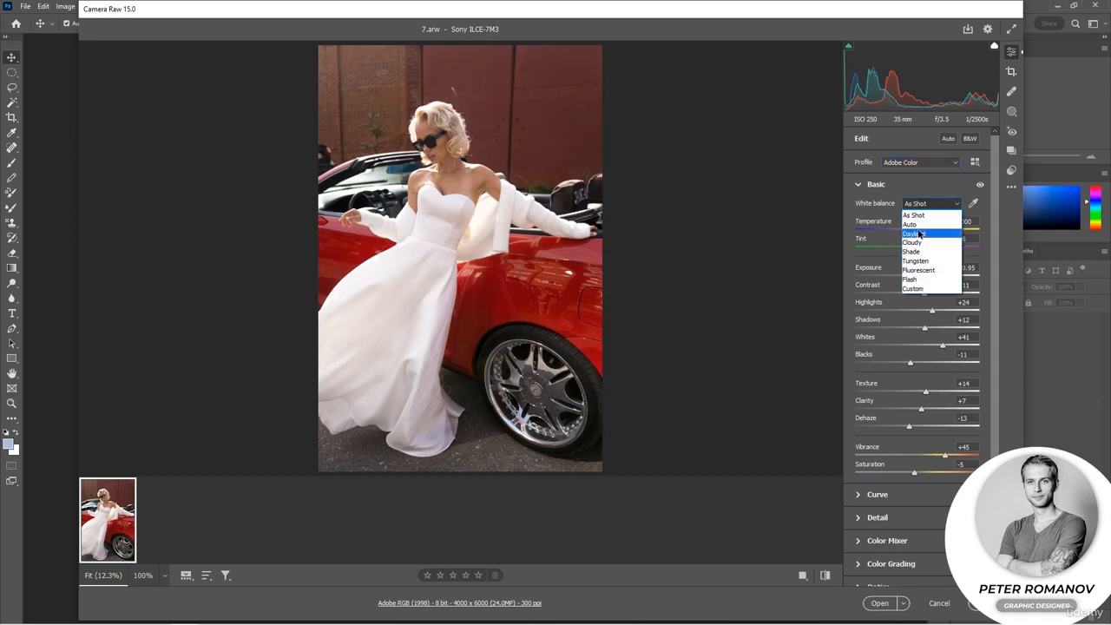
pyautogui.click(913, 232)
pyautogui.click(919, 205)
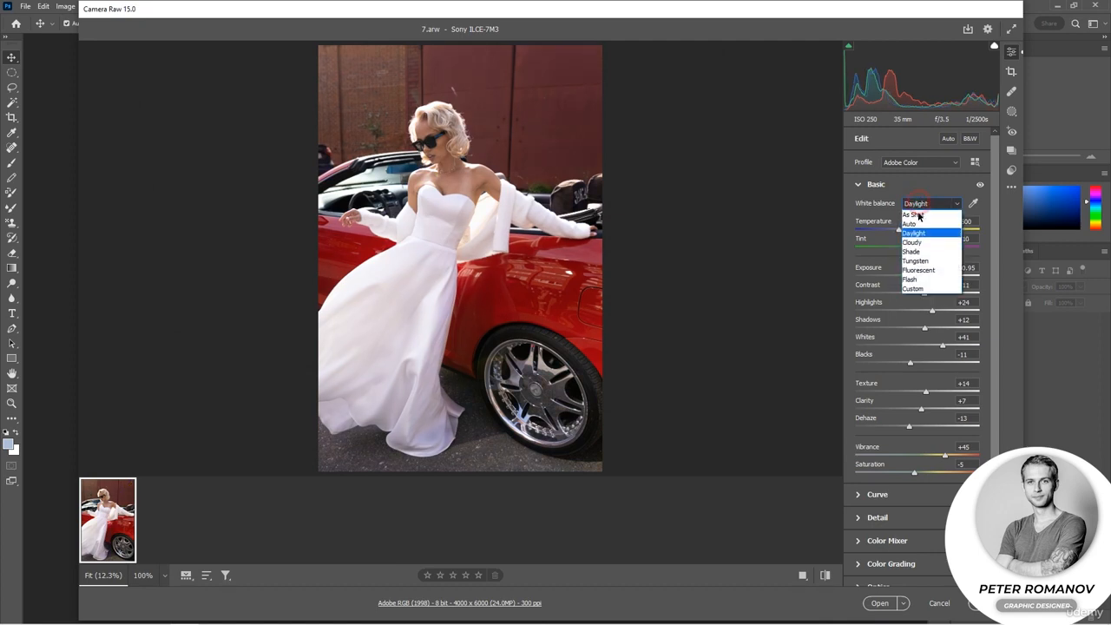
pyautogui.click(920, 244)
pyautogui.click(920, 209)
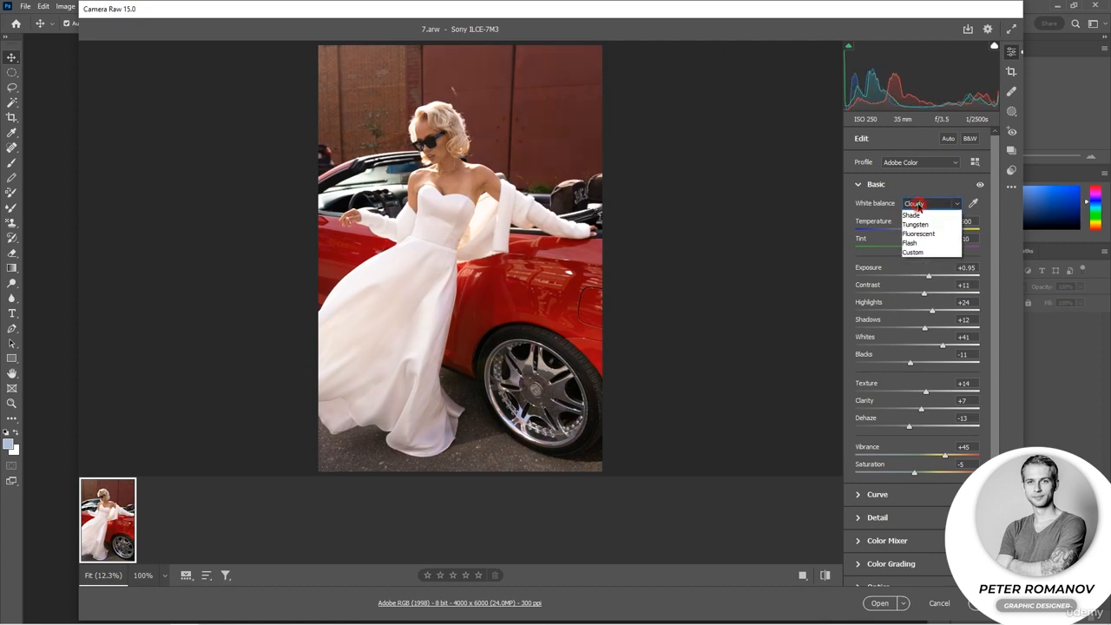
pyautogui.click(926, 270)
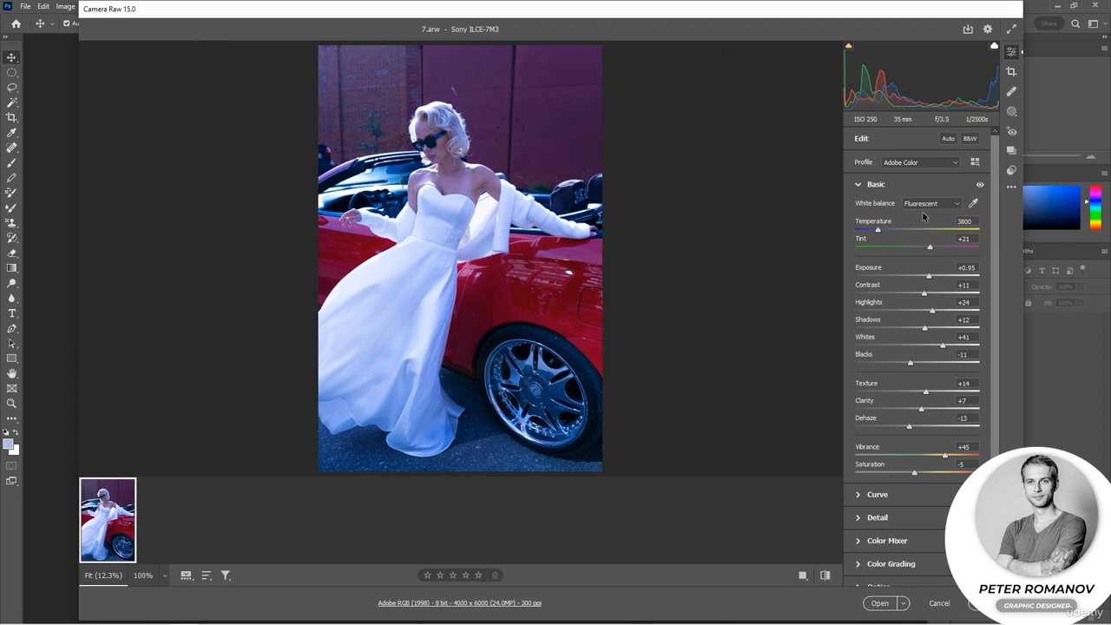
pyautogui.click(924, 205)
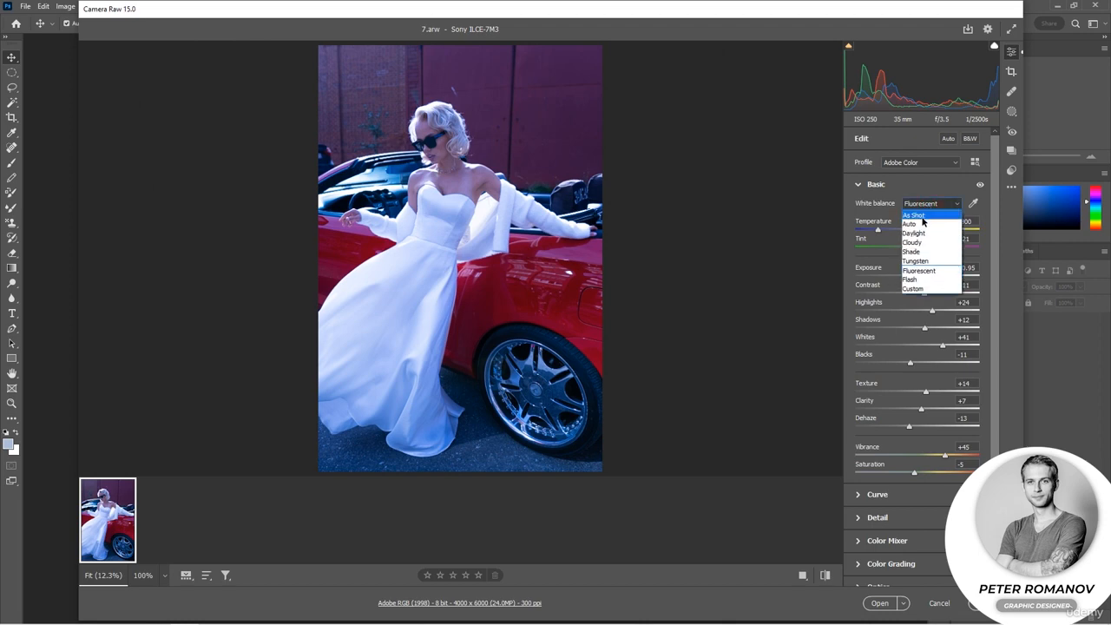
pyautogui.click(917, 215)
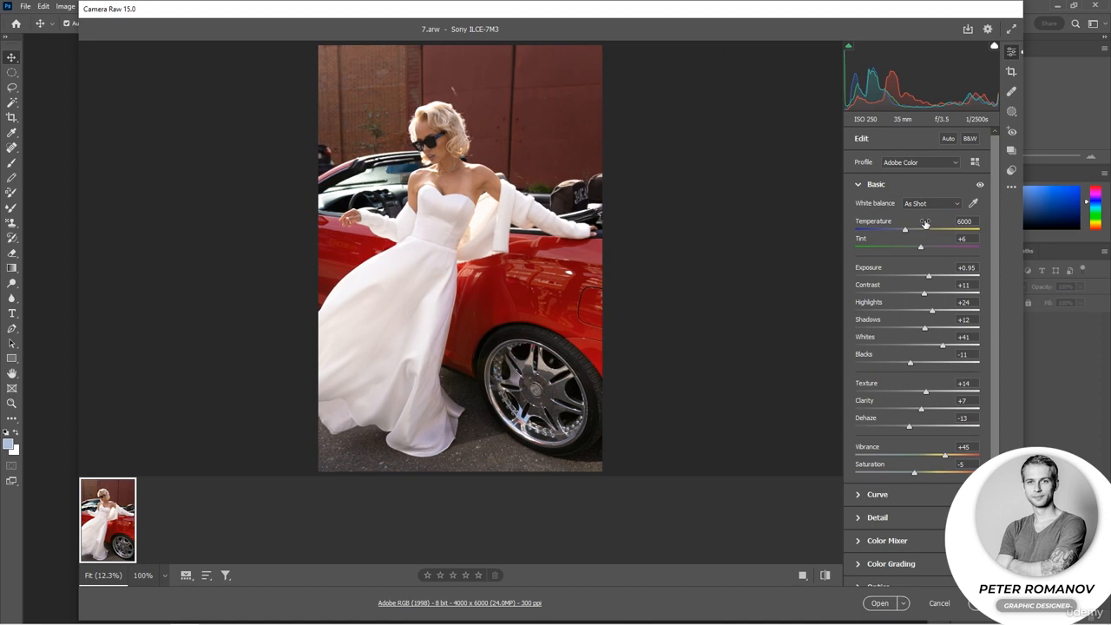
# Set the temperature to 6500 and the tint to -9, comparing before and after side by side.
pyautogui.moveTo(925, 223)
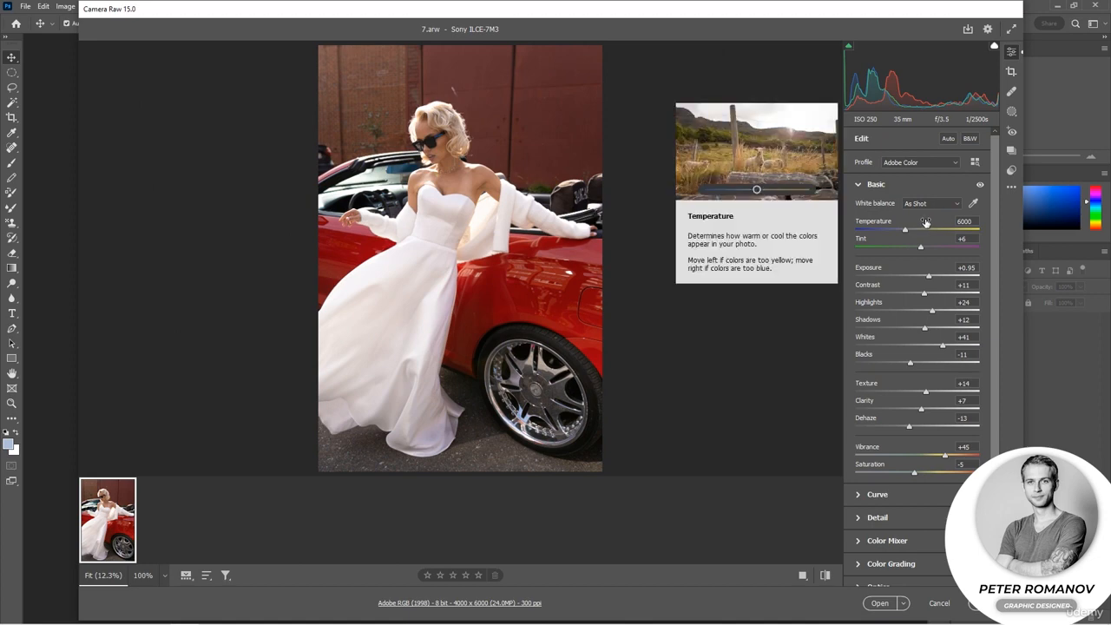
pyautogui.click(910, 231)
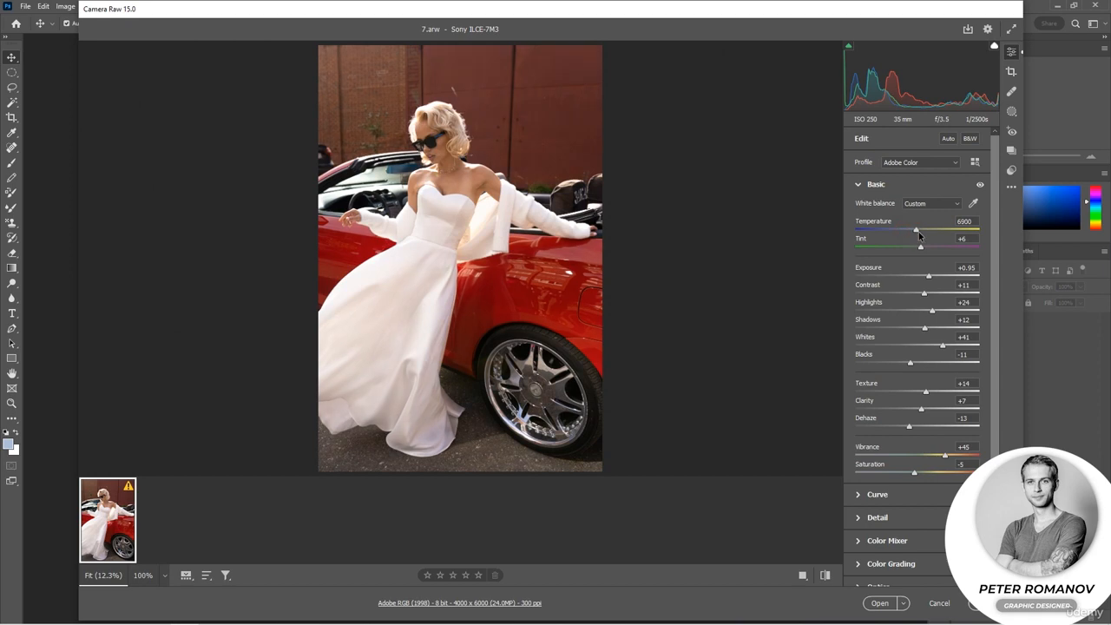
pyautogui.click(802, 574)
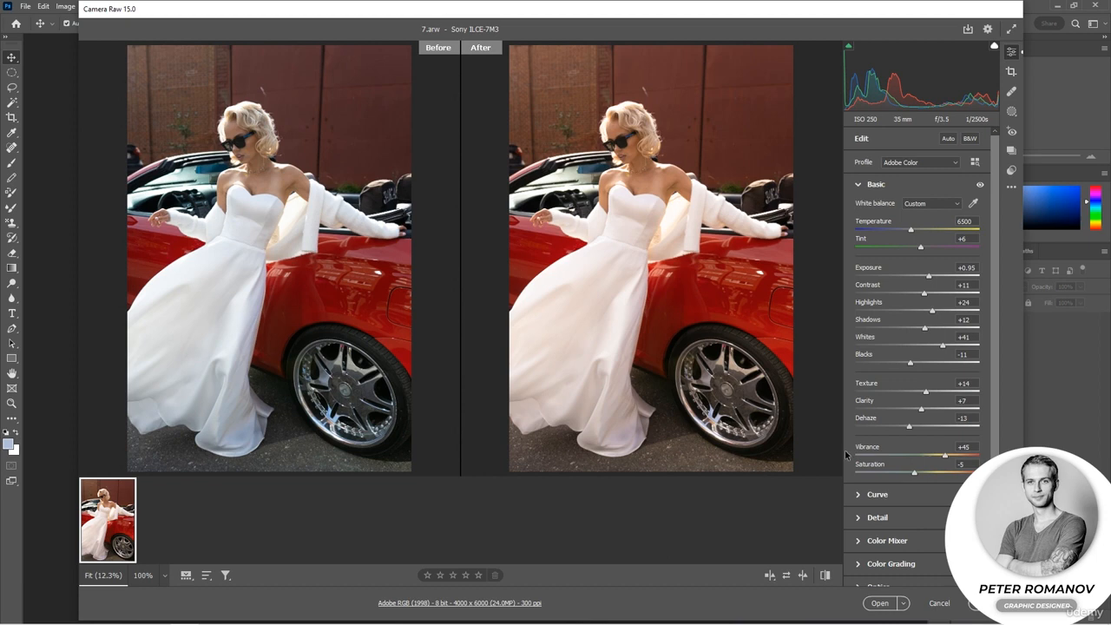
pyautogui.moveTo(920, 247)
pyautogui.mouseDown()
pyautogui.moveTo(895, 250)
pyautogui.moveTo(928, 252)
pyautogui.moveTo(911, 251)
pyautogui.mouseUp()
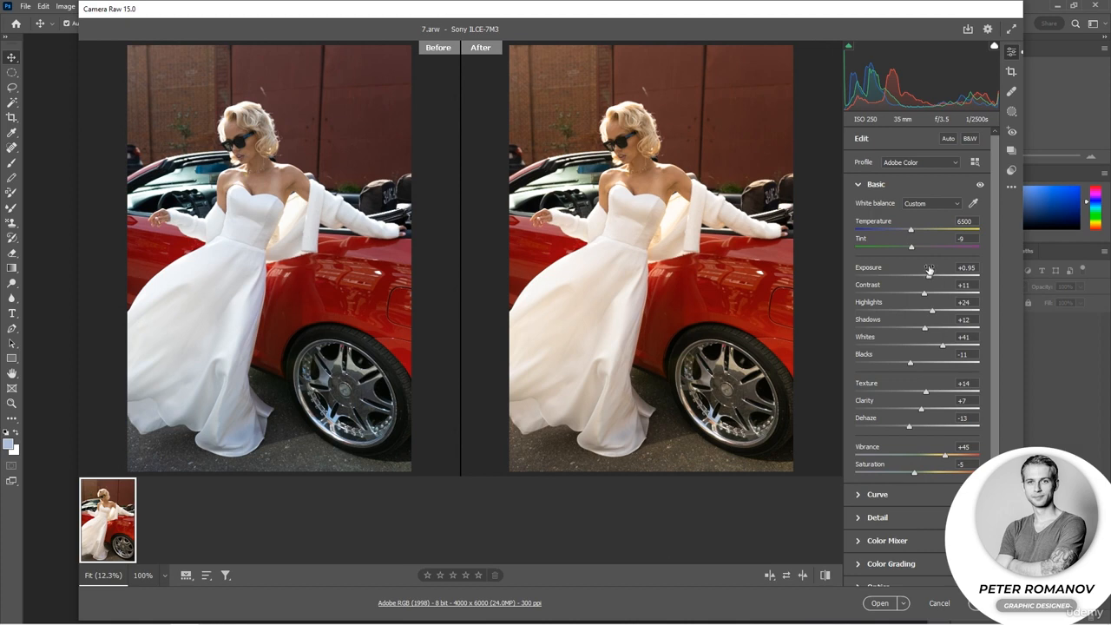
pyautogui.click(936, 205)
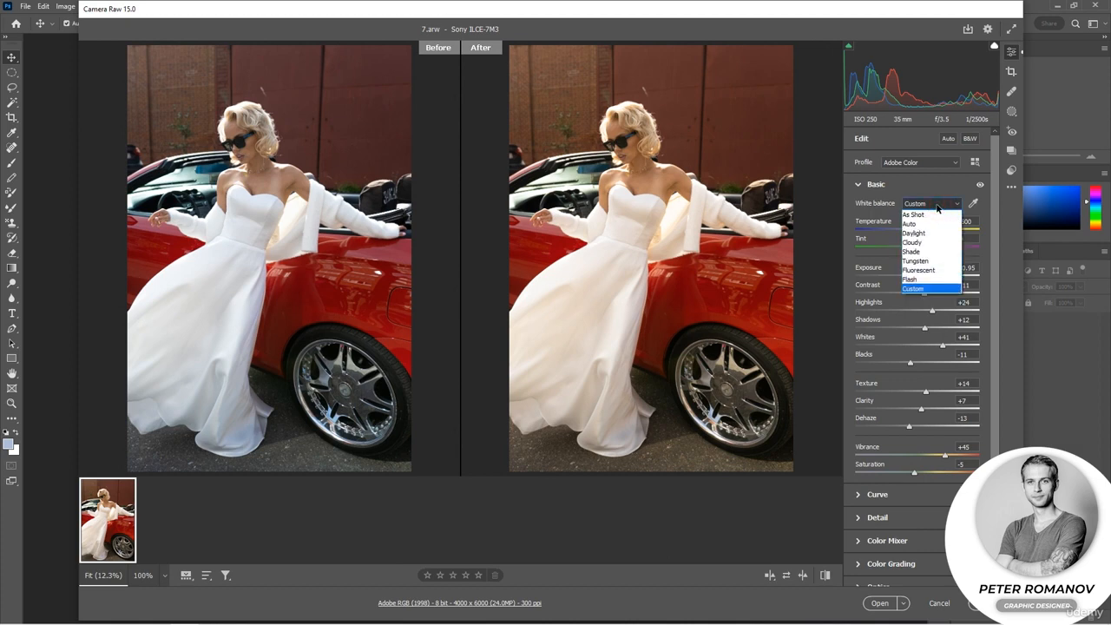
pyautogui.click(936, 205)
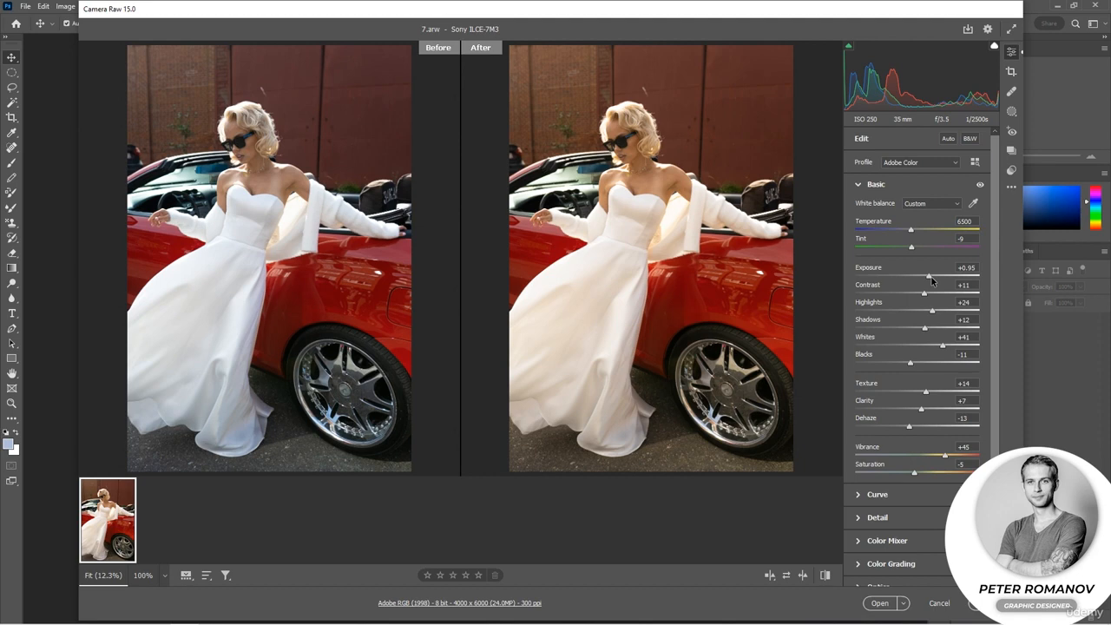
# Set Exposure to +1.00, Contrast to +13, Highlights to +19, Whites to +17 and Blacks to -21, and cool the temperature to 5600.
pyautogui.moveTo(931, 277); pyautogui.dragTo(928, 312)
pyautogui.moveTo(923, 277); pyautogui.dragTo(929, 277)
pyautogui.moveTo(943, 345)
pyautogui.mouseDown()
pyautogui.moveTo(885, 361)
pyautogui.moveTo(927, 346)
pyautogui.mouseUp()
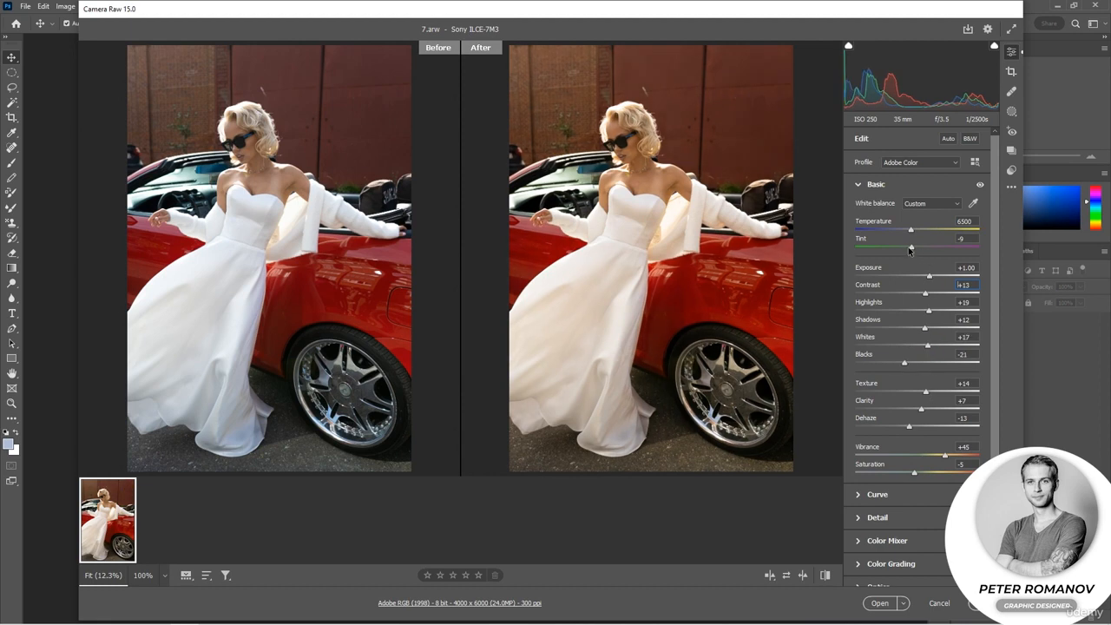
pyautogui.moveTo(910, 230); pyautogui.dragTo(899, 234)
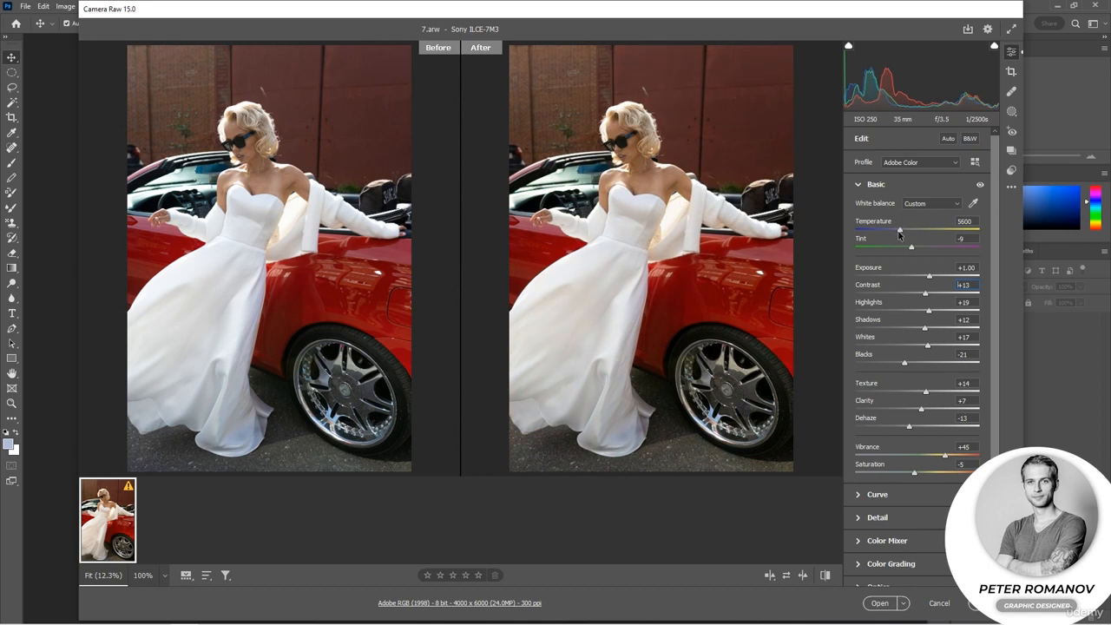
# Reduce Vibrance to +3, set Saturation to +1, and adjust Texture to +37, Clarity to +8 and Dehaze to -20.
pyautogui.moveTo(943, 461); pyautogui.dragTo(913, 428)
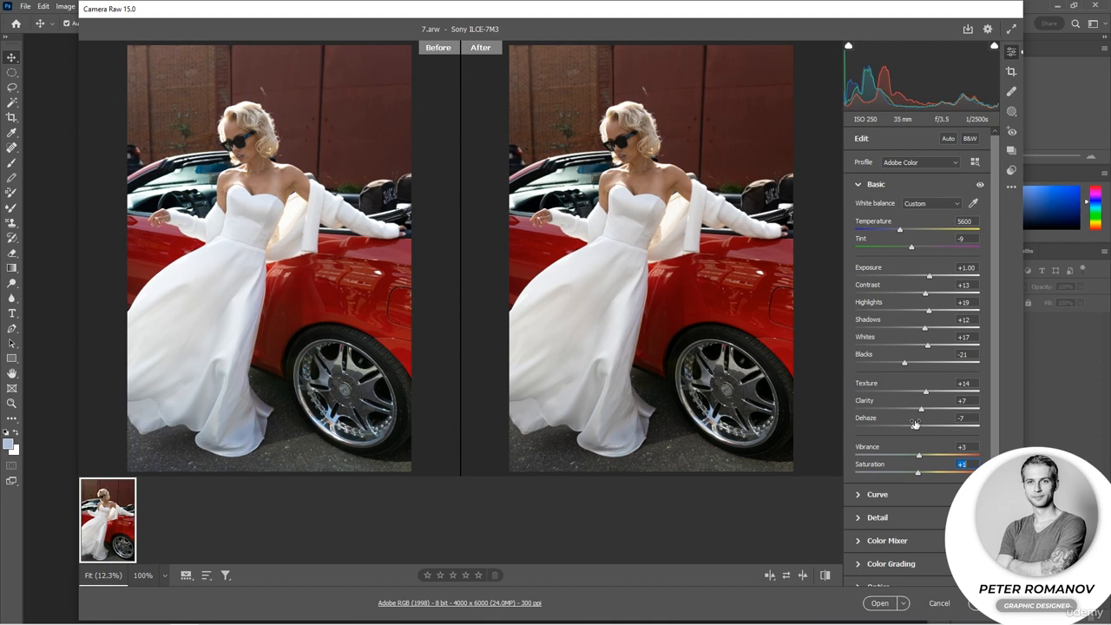
pyautogui.moveTo(912, 429)
pyautogui.mouseDown()
pyautogui.moveTo(939, 395)
pyautogui.moveTo(930, 410)
pyautogui.moveTo(951, 410)
pyautogui.moveTo(922, 411)
pyautogui.mouseUp()
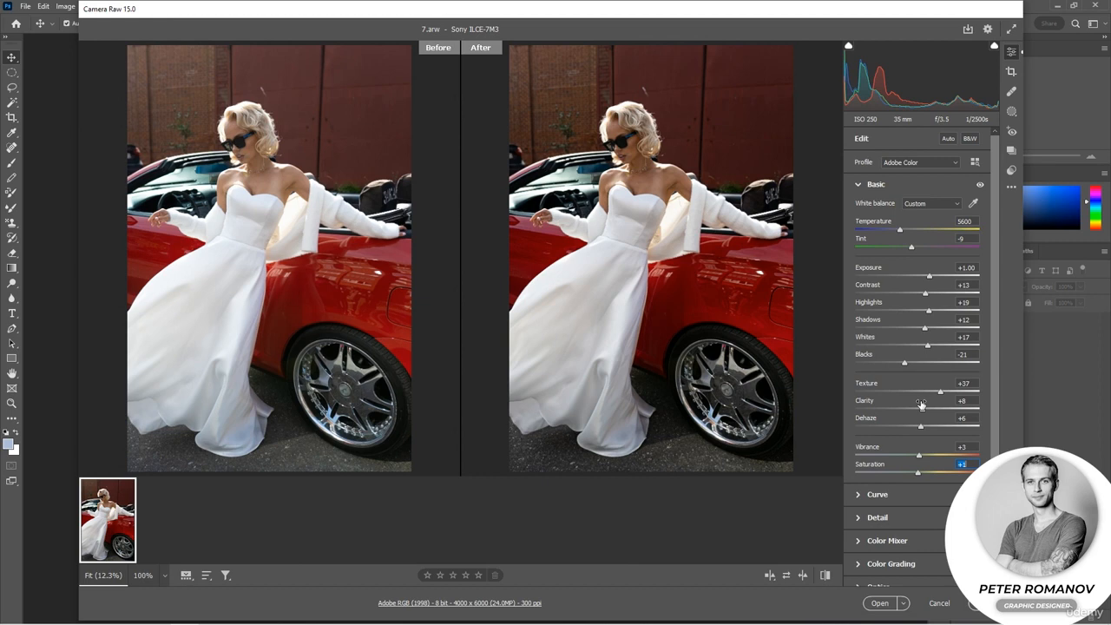
pyautogui.moveTo(921, 425); pyautogui.dragTo(906, 449)
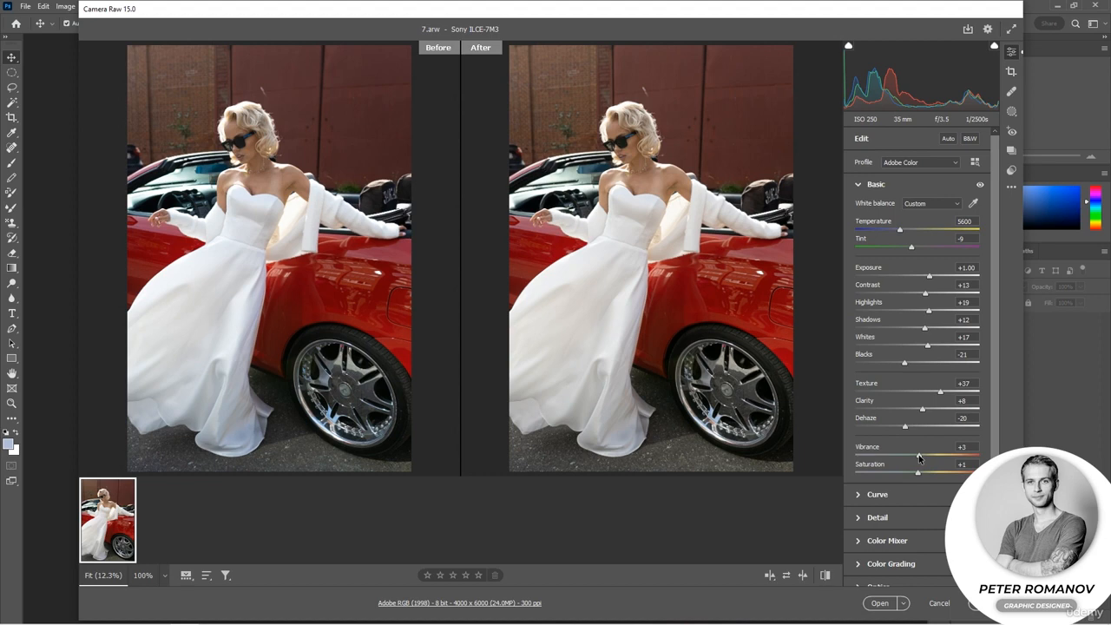
# Set Vibrance to +65 and Saturation to -9, and compare the edit with the photo's default settings.
pyautogui.moveTo(919, 457); pyautogui.dragTo(985, 460)
pyautogui.moveTo(889, 474); pyautogui.dragTo(892, 475)
pyautogui.moveTo(979, 456); pyautogui.dragTo(961, 460)
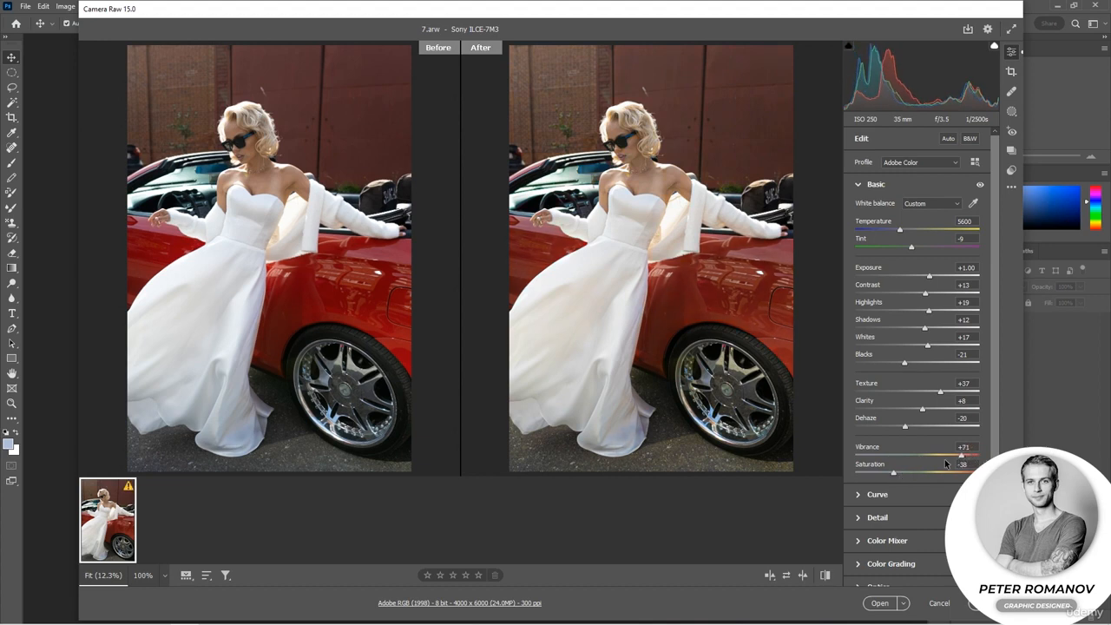
pyautogui.moveTo(894, 475)
pyautogui.mouseDown()
pyautogui.moveTo(956, 458)
pyautogui.moveTo(911, 474)
pyautogui.mouseUp()
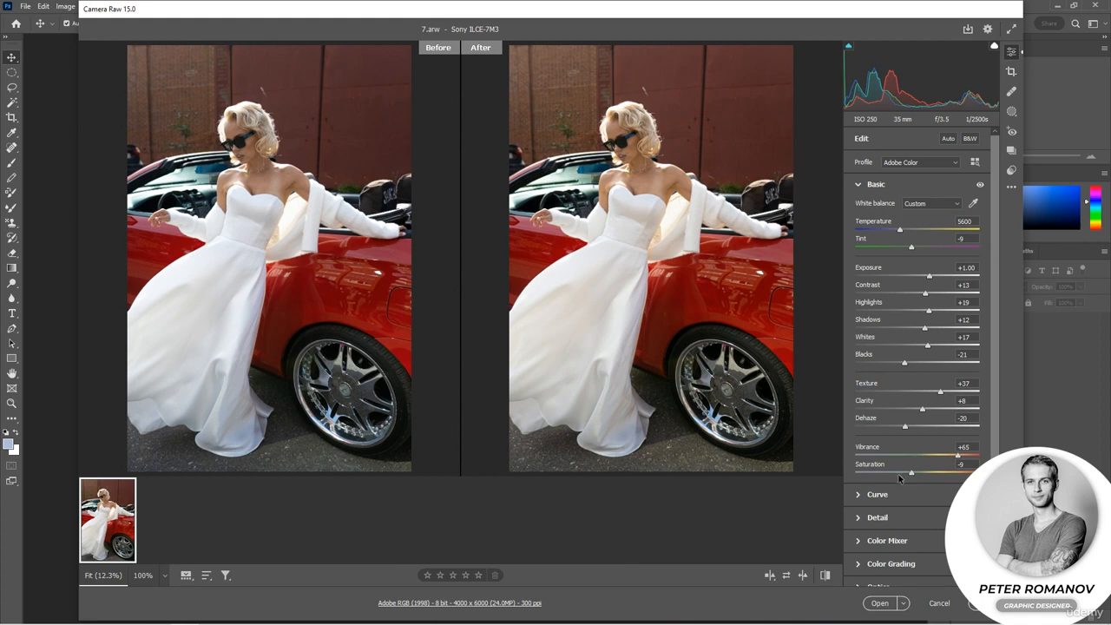
pyautogui.click(826, 576)
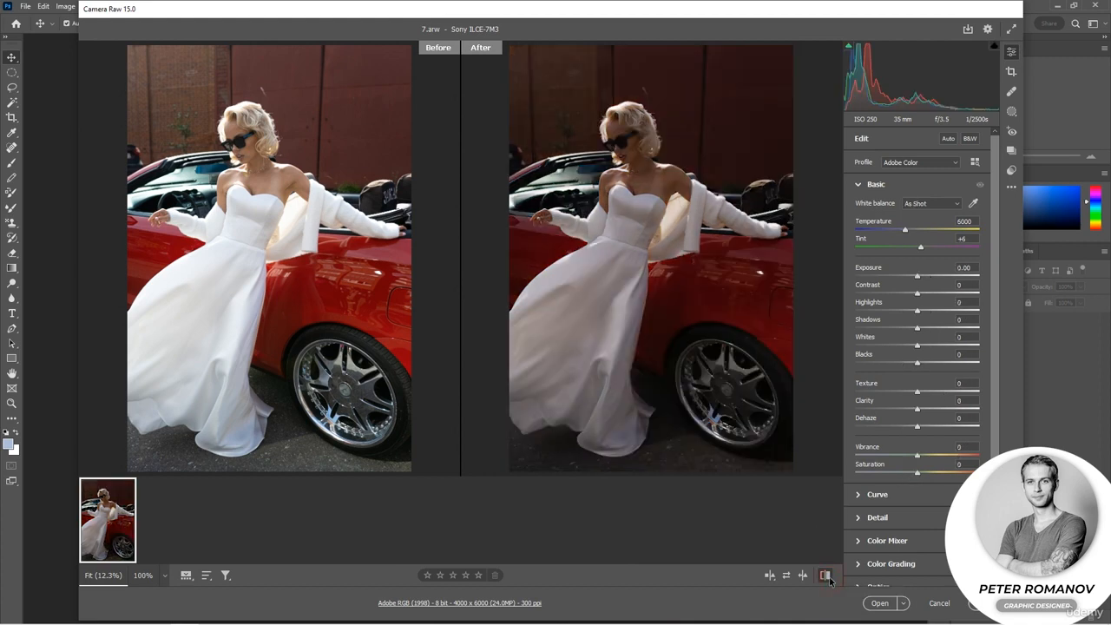
# Switch back from the default settings to the edited ones and cycle through the before/after view layouts to side by side.
pyautogui.click(828, 578)
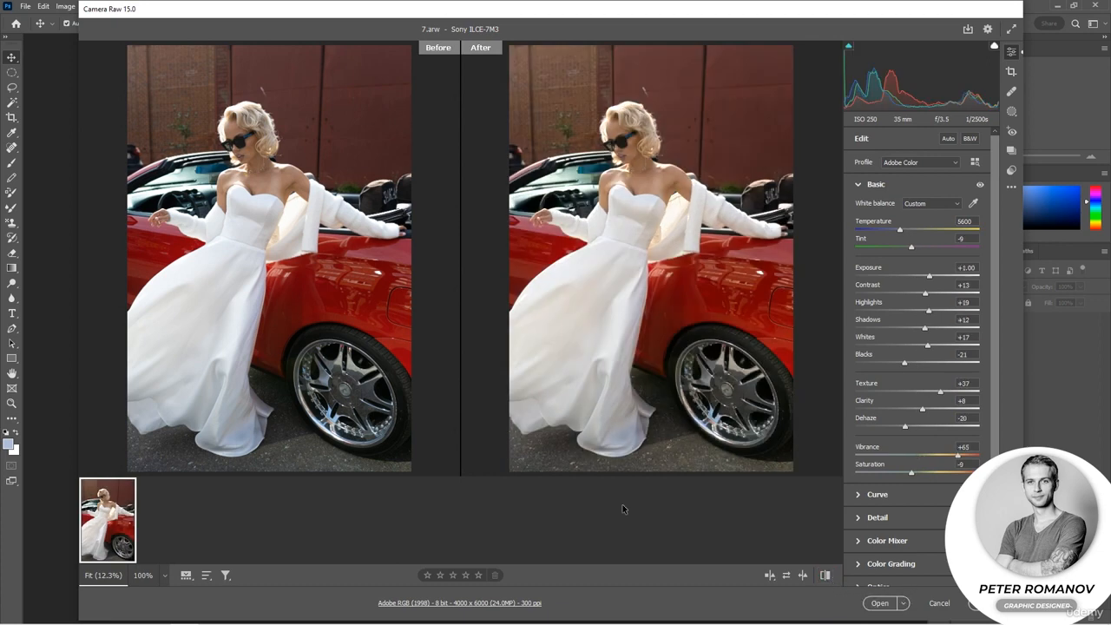
pyautogui.click(770, 577)
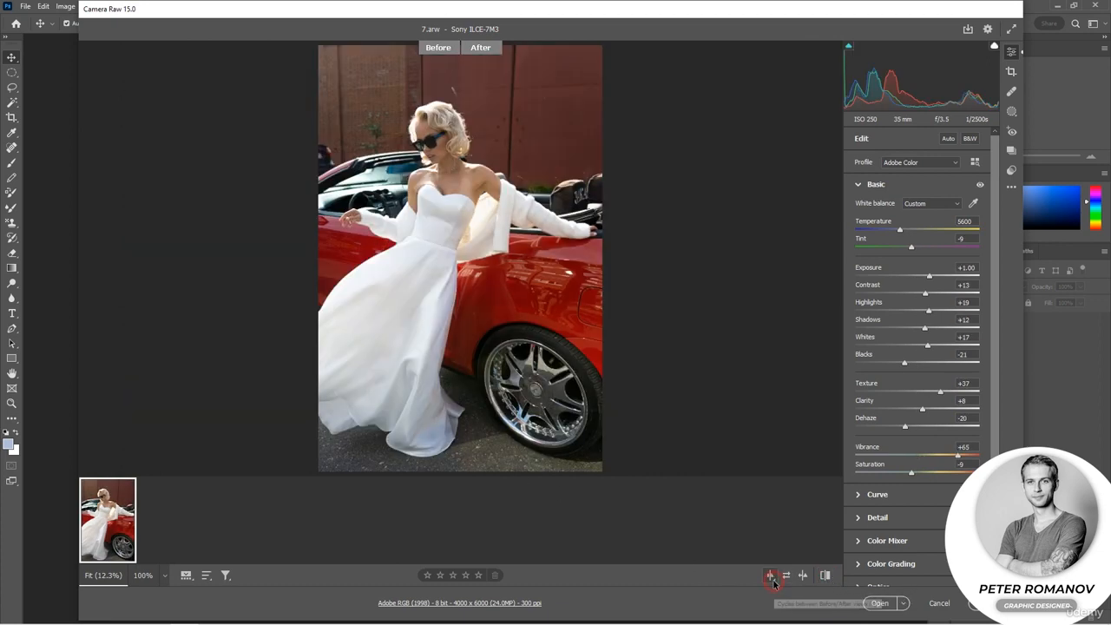
pyautogui.click(771, 576)
pyautogui.click(771, 577)
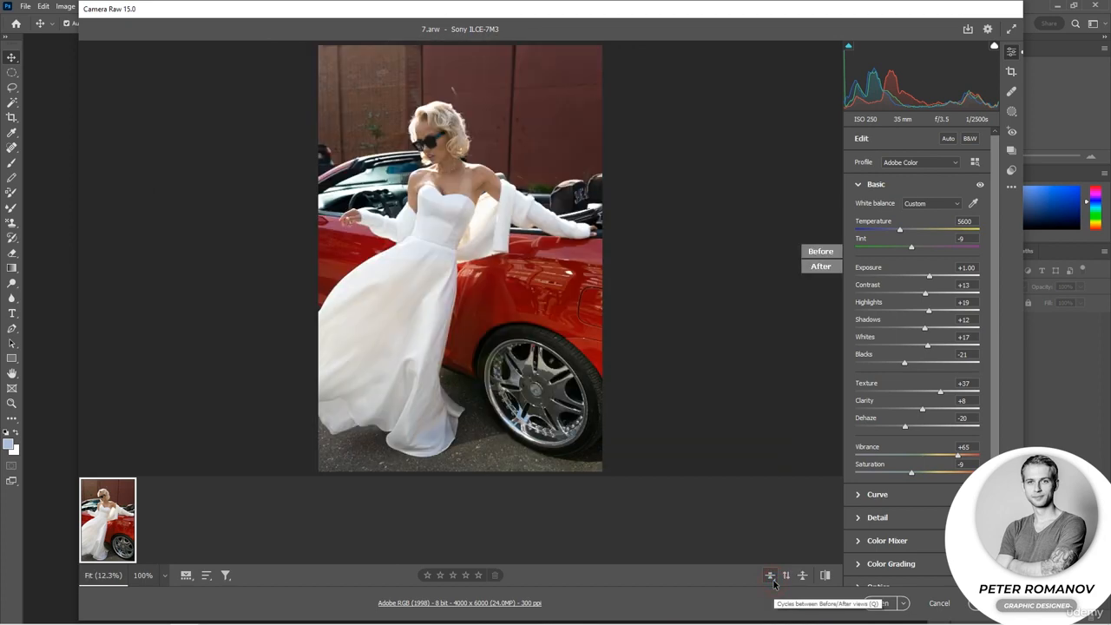
pyautogui.click(770, 576)
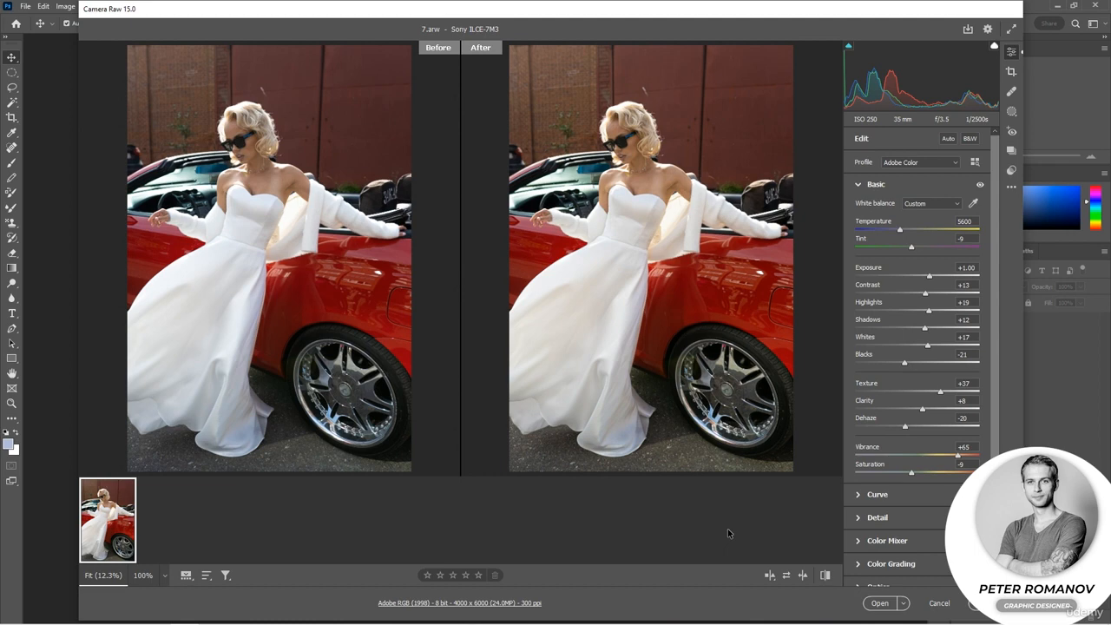
# Open the developed portrait as a smart object in Photoshop and reopen its raw settings from the layer.
pyautogui.click(903, 604)
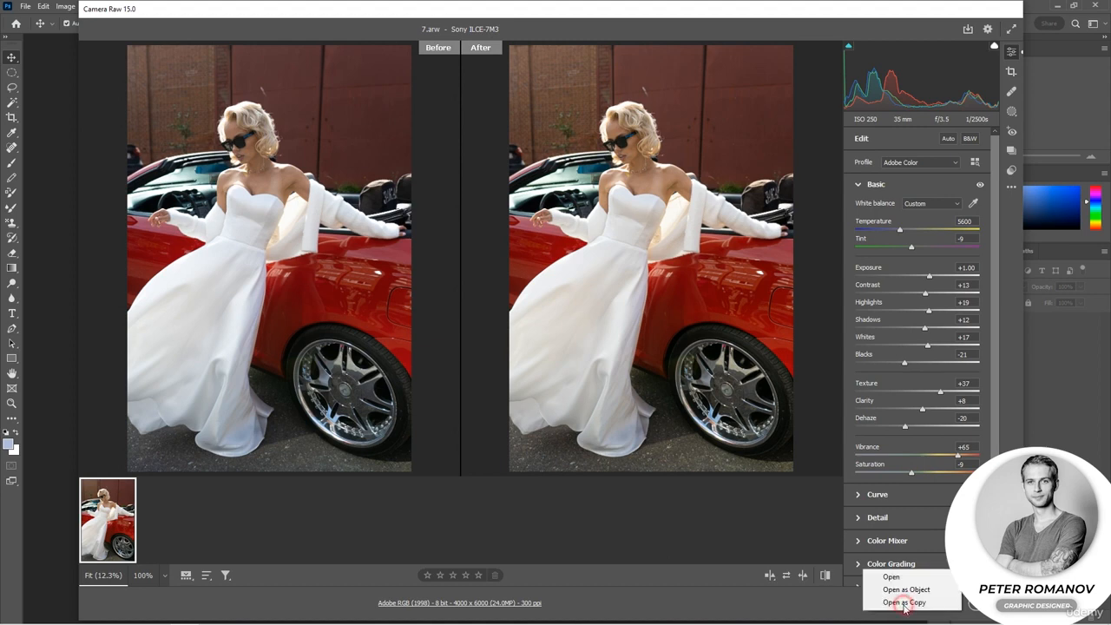
pyautogui.click(886, 600)
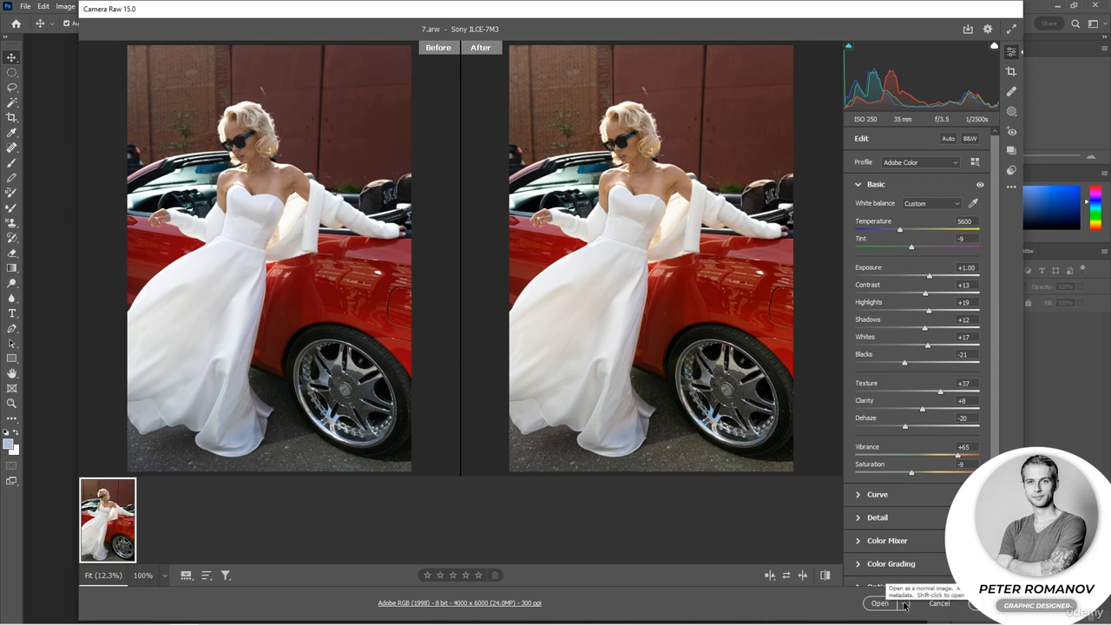
pyautogui.click(903, 603)
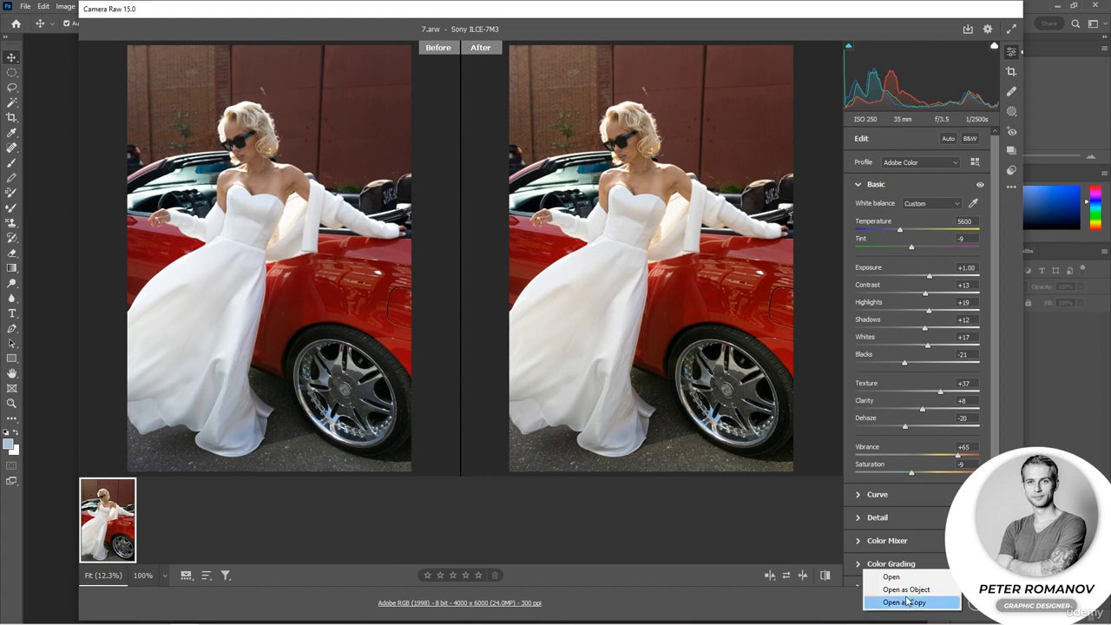
pyautogui.click(906, 589)
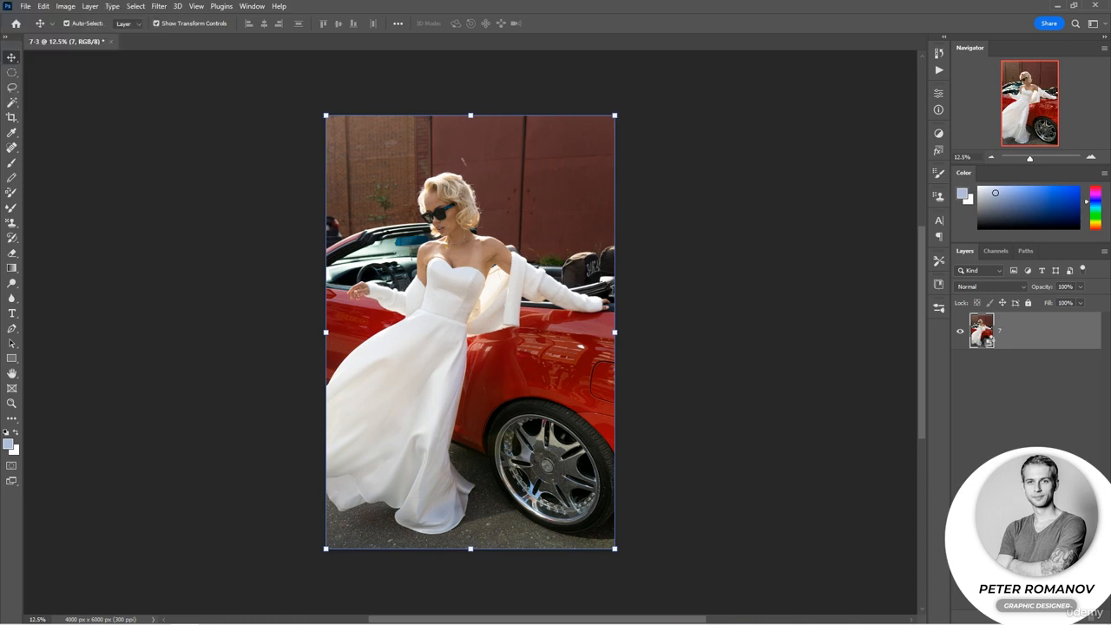
pyautogui.doubleClick(987, 340)
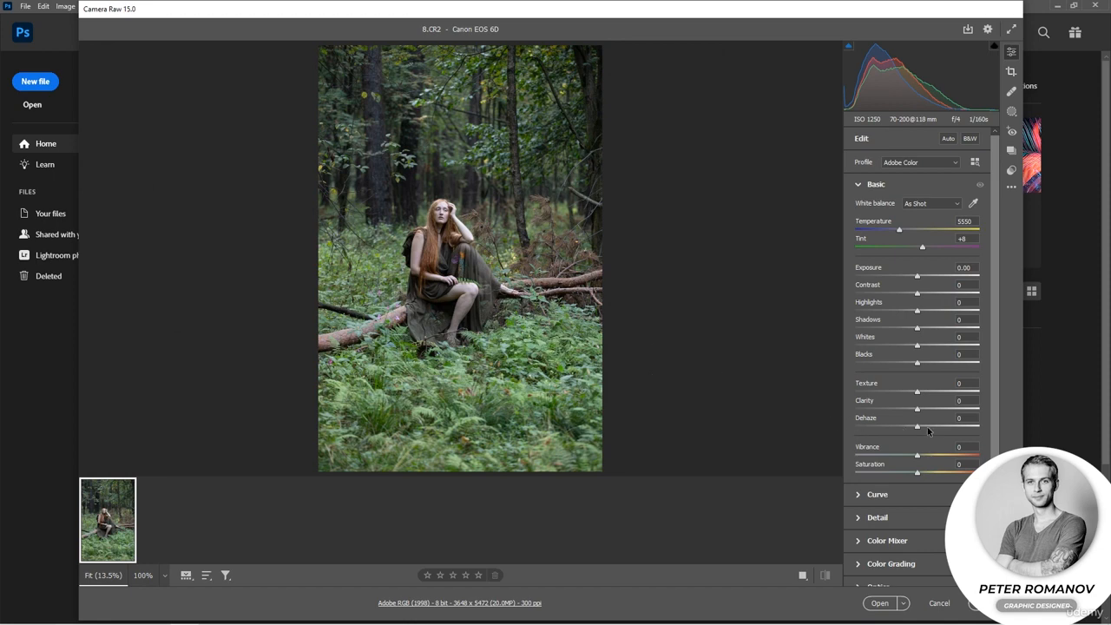
# Set 8.CR2's Dehaze to +49, Exposure to +0.50, Contrast to +7, temperature to 6100 and tint to +7, showing before and after side by side.
pyautogui.moveTo(918, 428); pyautogui.dragTo(946, 435)
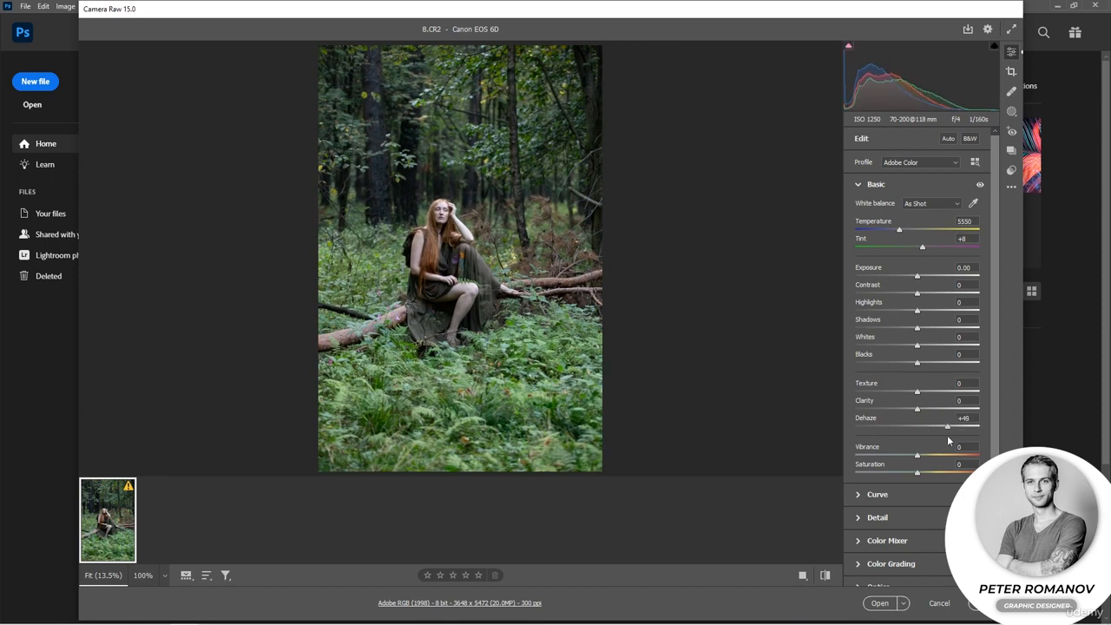
pyautogui.click(804, 574)
pyautogui.moveTo(917, 276); pyautogui.dragTo(922, 294)
pyautogui.moveTo(899, 229); pyautogui.dragTo(921, 247)
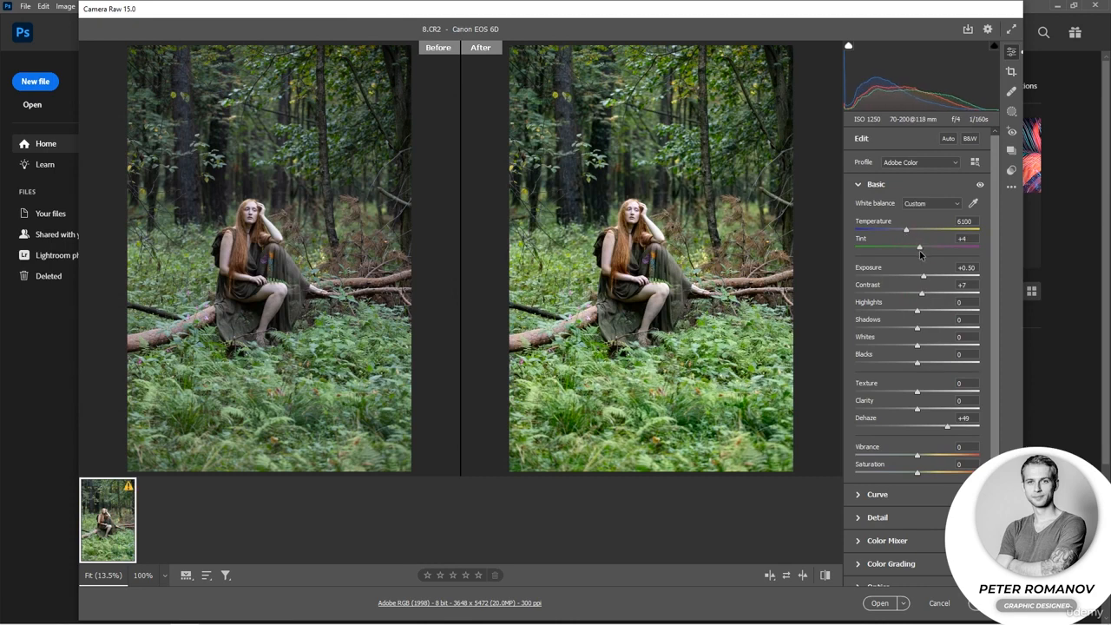
# Set Highlights to -7, Shadows -4, Whites -21, Blacks -12, Texture +18, Clarity +12, Vibrance +37 and Saturation -9.
pyautogui.moveTo(918, 309); pyautogui.dragTo(904, 345)
pyautogui.moveTo(917, 363); pyautogui.dragTo(924, 410)
pyautogui.moveTo(917, 455)
pyautogui.mouseDown()
pyautogui.moveTo(942, 456)
pyautogui.moveTo(911, 473)
pyautogui.mouseUp()
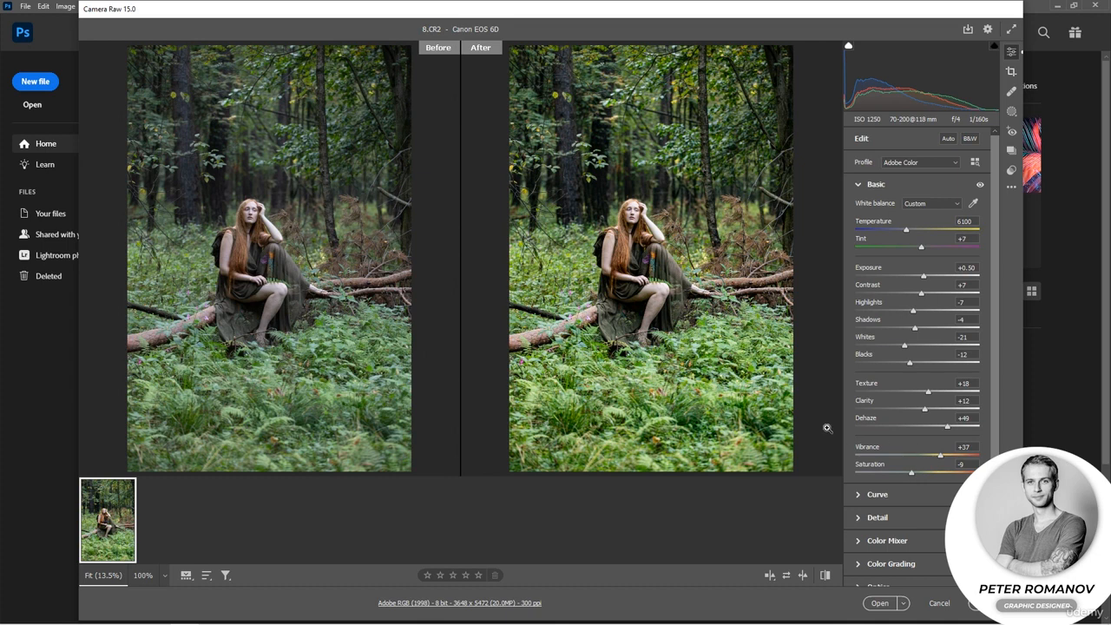
# Refine Blacks to -3, temperature to 6500, tint to +12, Texture to +23, Vibrance to +59 and Saturation to -15.
pyautogui.moveTo(910, 363); pyautogui.dragTo(916, 362)
pyautogui.moveTo(920, 247); pyautogui.dragTo(909, 229)
pyautogui.moveTo(927, 392); pyautogui.dragTo(931, 392)
pyautogui.moveTo(922, 249); pyautogui.dragTo(911, 229)
pyautogui.moveTo(939, 455); pyautogui.dragTo(907, 473)
# Open the developed forest photo in Photoshop as a smart object.
pyautogui.click(904, 603)
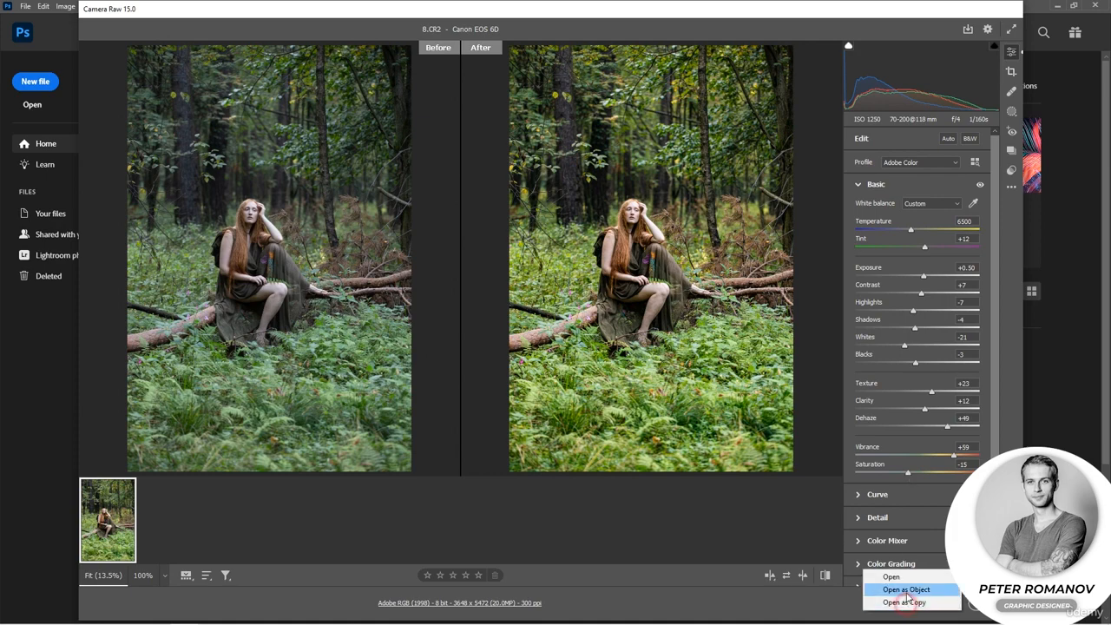
pyautogui.click(906, 590)
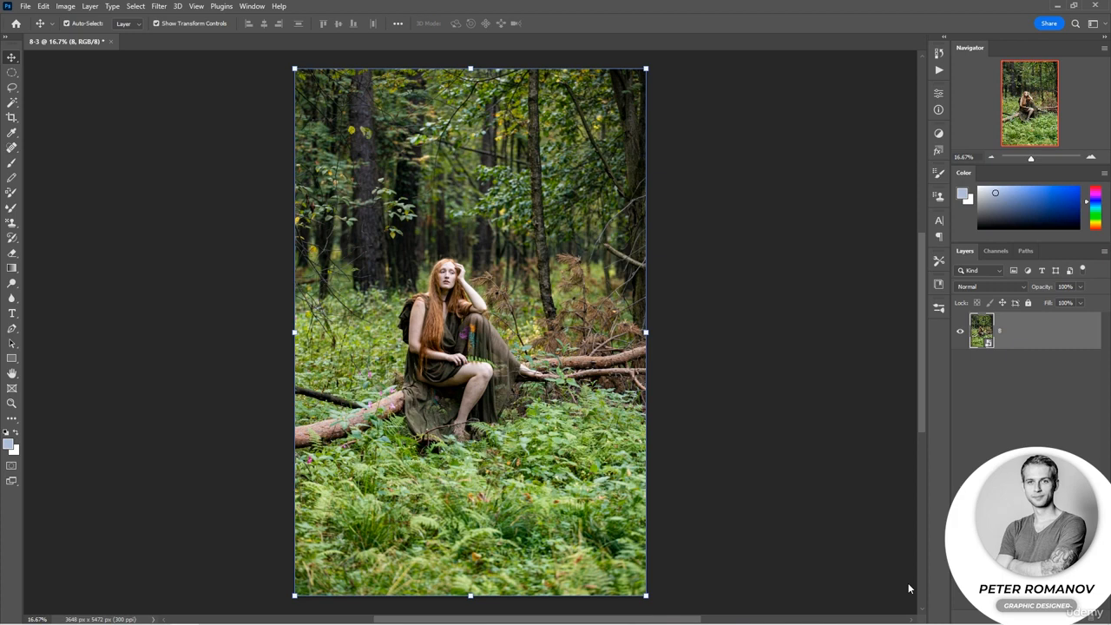
# Compare the Camera Raw Filter's settings with the smart object's own raw settings, closing both without applying changes.
pyautogui.click(168, 6)
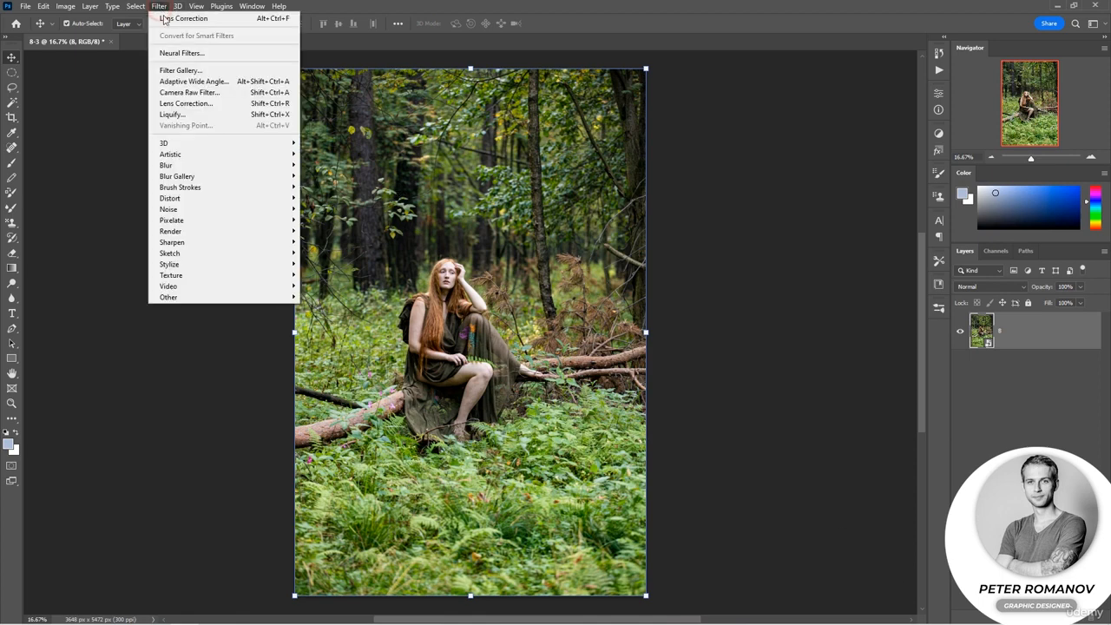
pyautogui.click(198, 91)
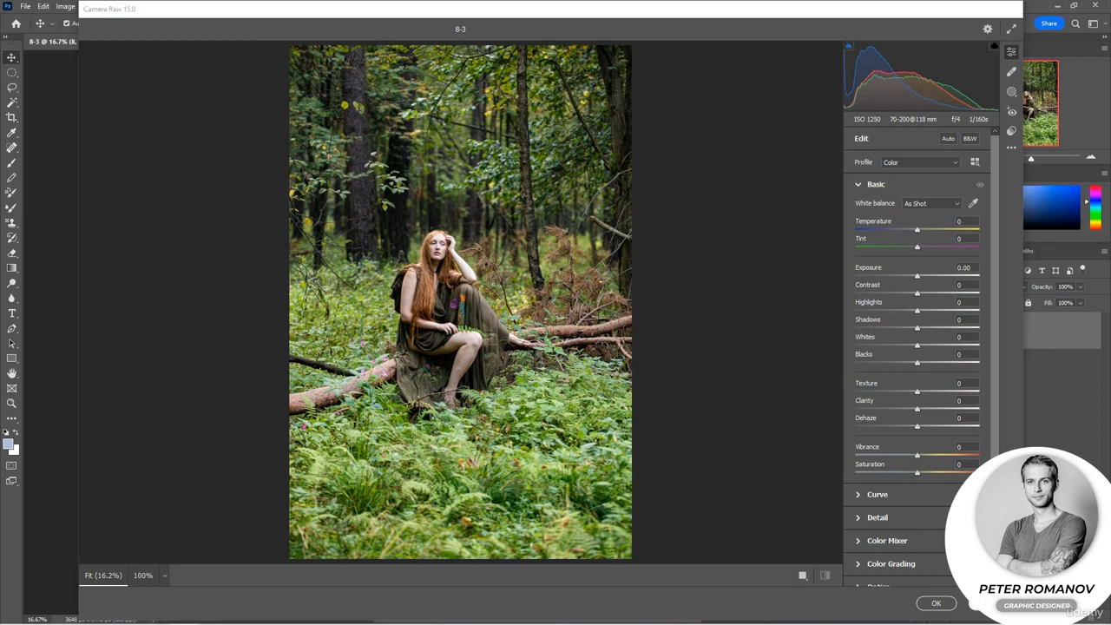
pyautogui.click(972, 603)
pyautogui.click(981, 343)
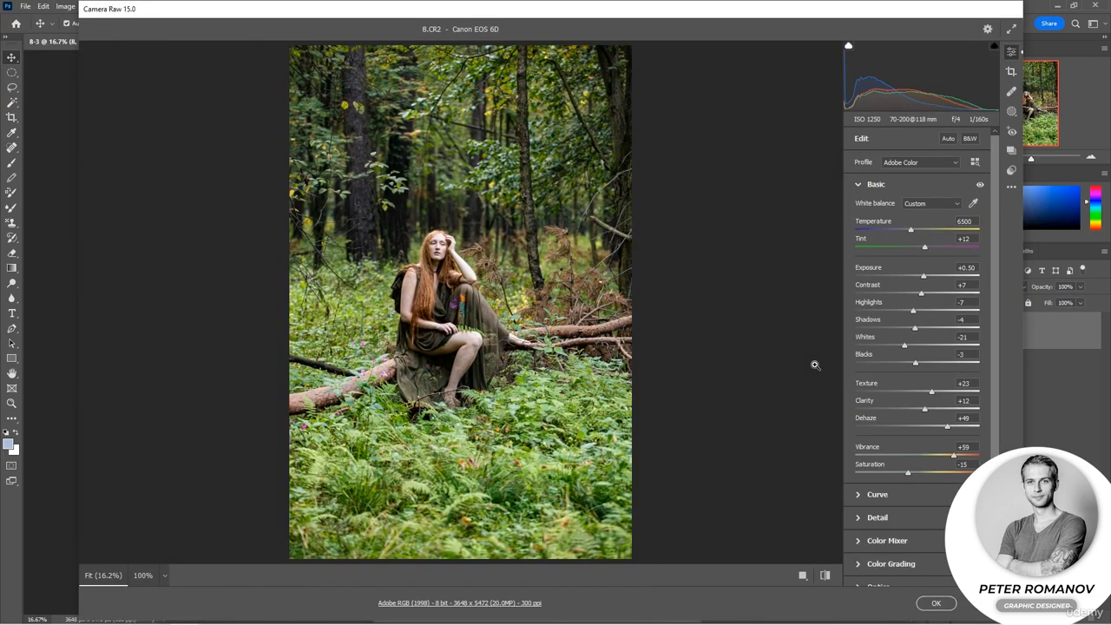
pyautogui.click(965, 602)
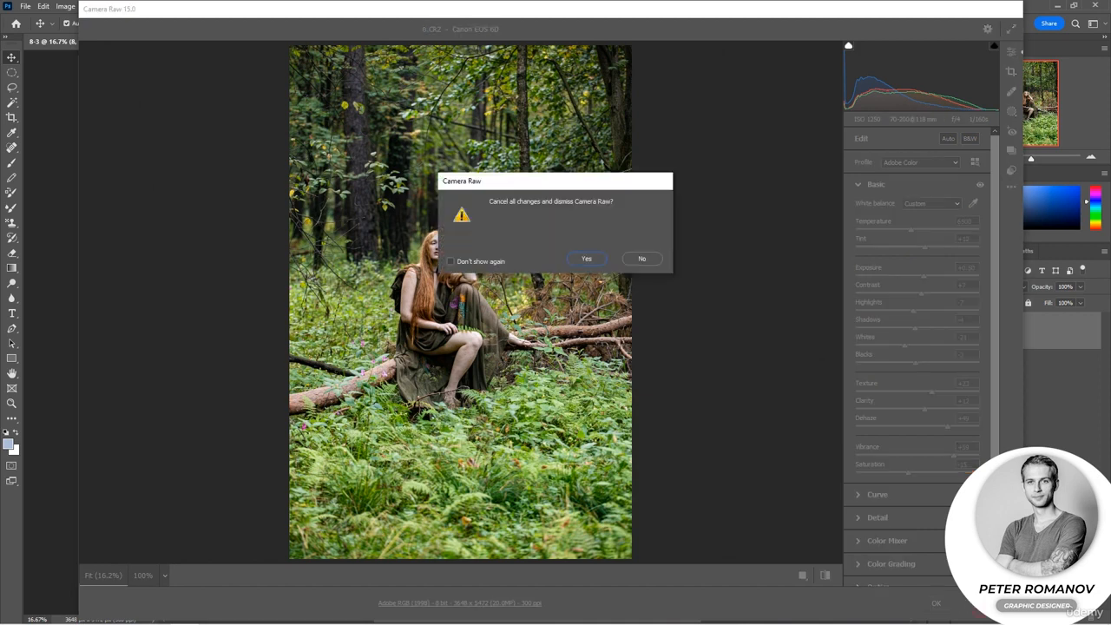
pyautogui.click(588, 259)
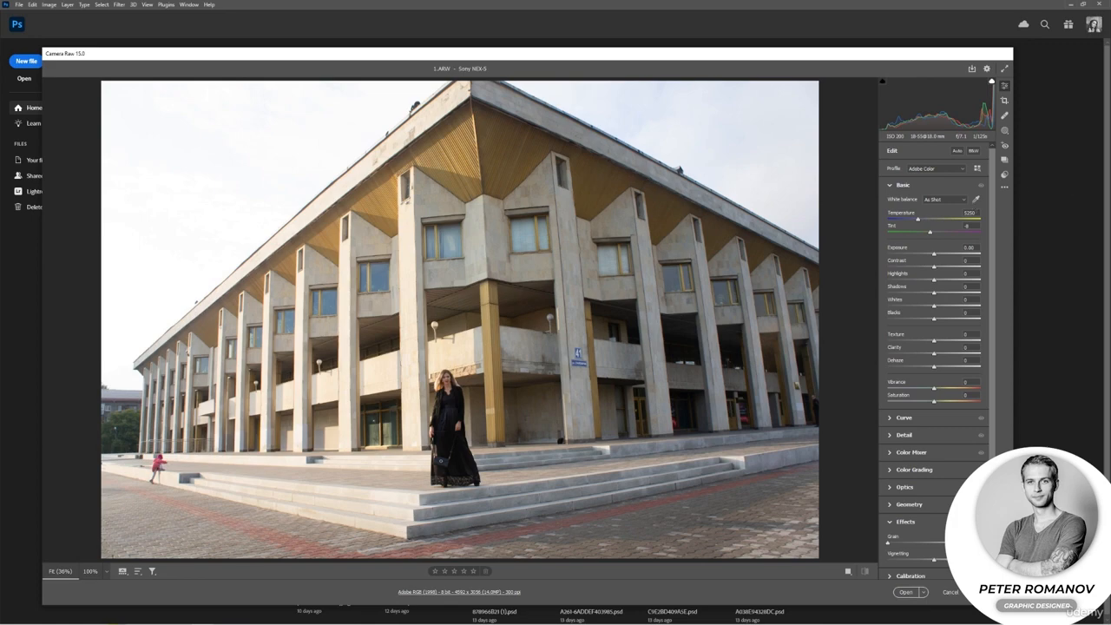
# Examine the building photo 1.ARW at 100% and intermediate magnifications, pan across its facade, and fit the whole image in view.
pyautogui.click(564, 361)
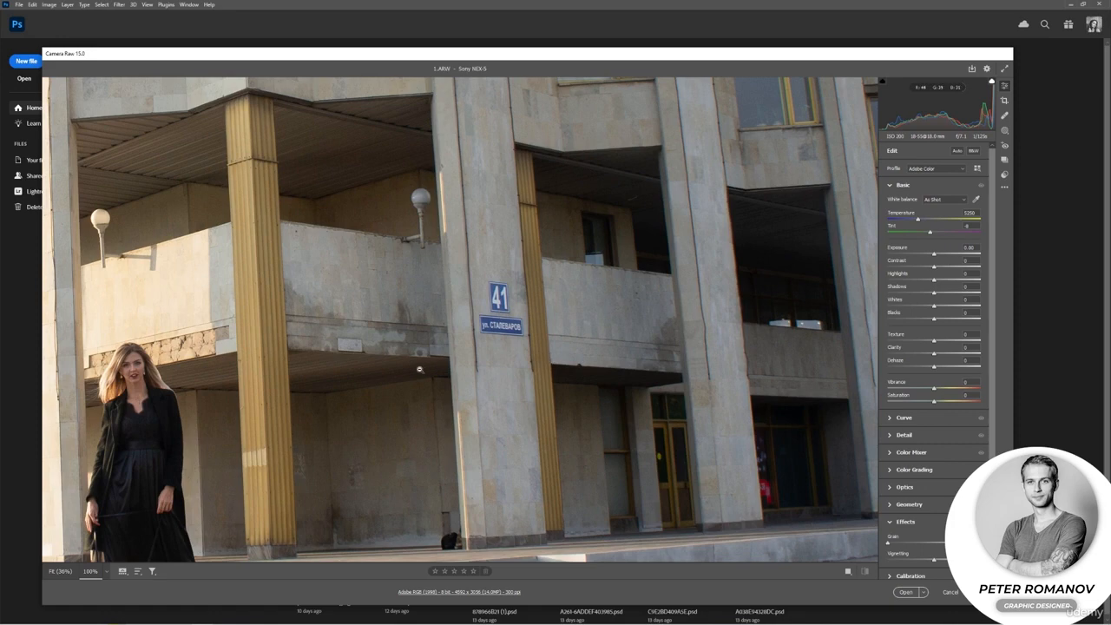
pyautogui.click(419, 369)
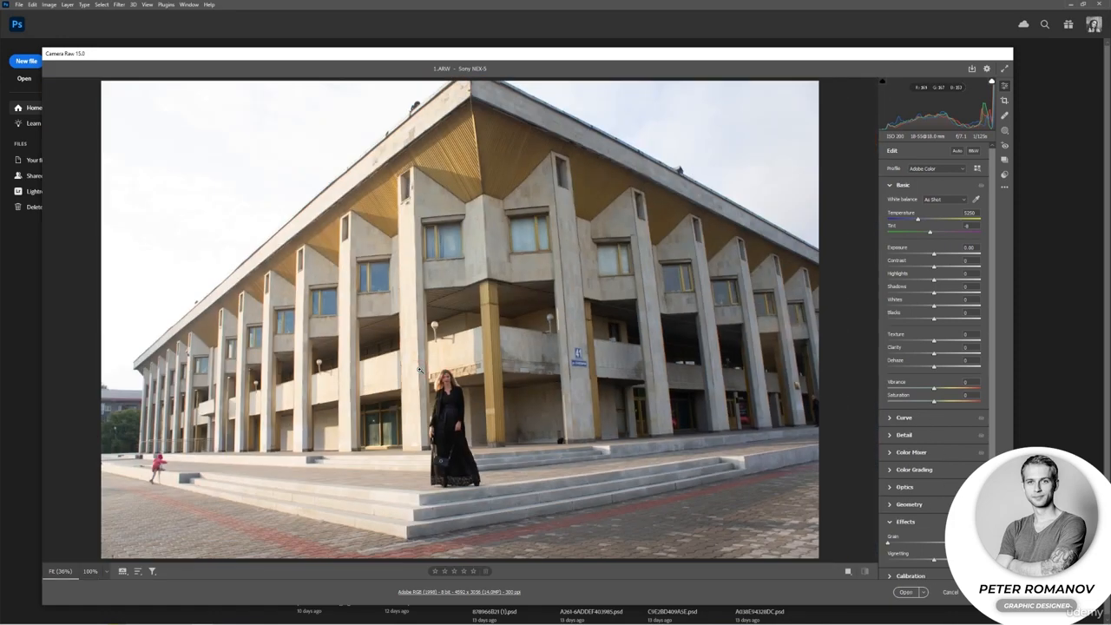
pyautogui.click(419, 369)
pyautogui.click(418, 371)
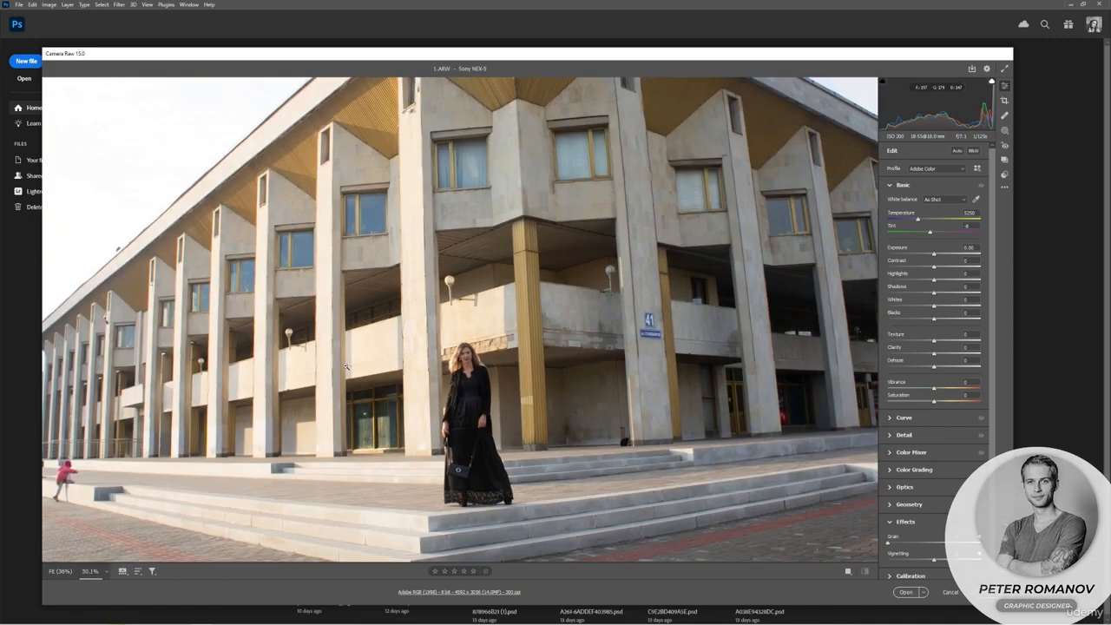
pyautogui.click(1004, 538)
pyautogui.moveTo(631, 299); pyautogui.dragTo(689, 313)
pyautogui.click(1005, 537)
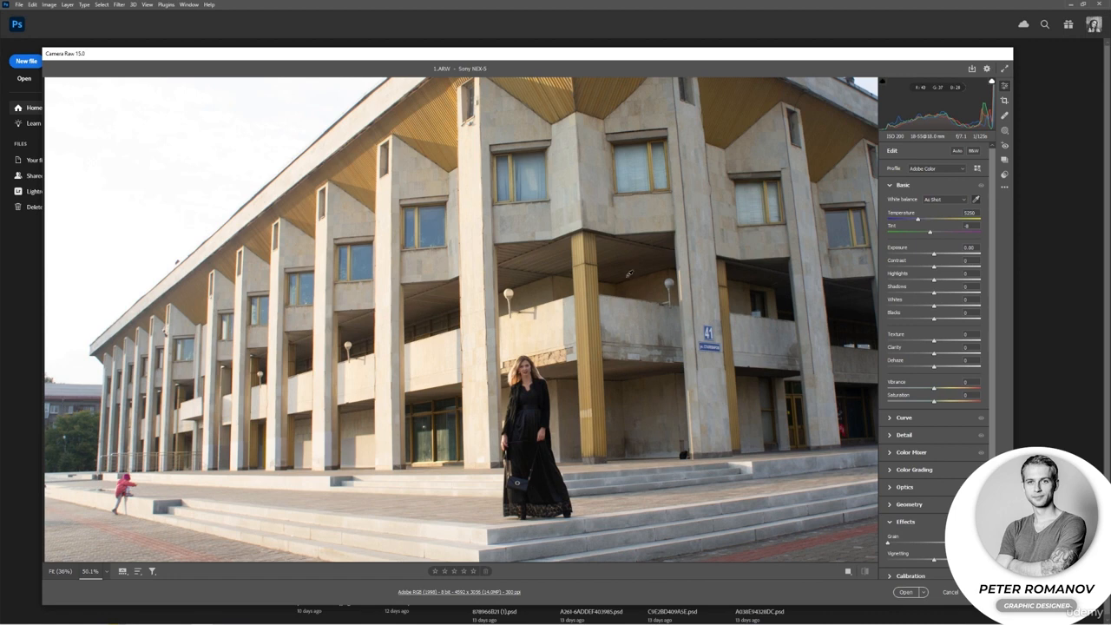
pyautogui.moveTo(622, 270); pyautogui.dragTo(603, 314)
pyautogui.hotkey('ctrl', '0')
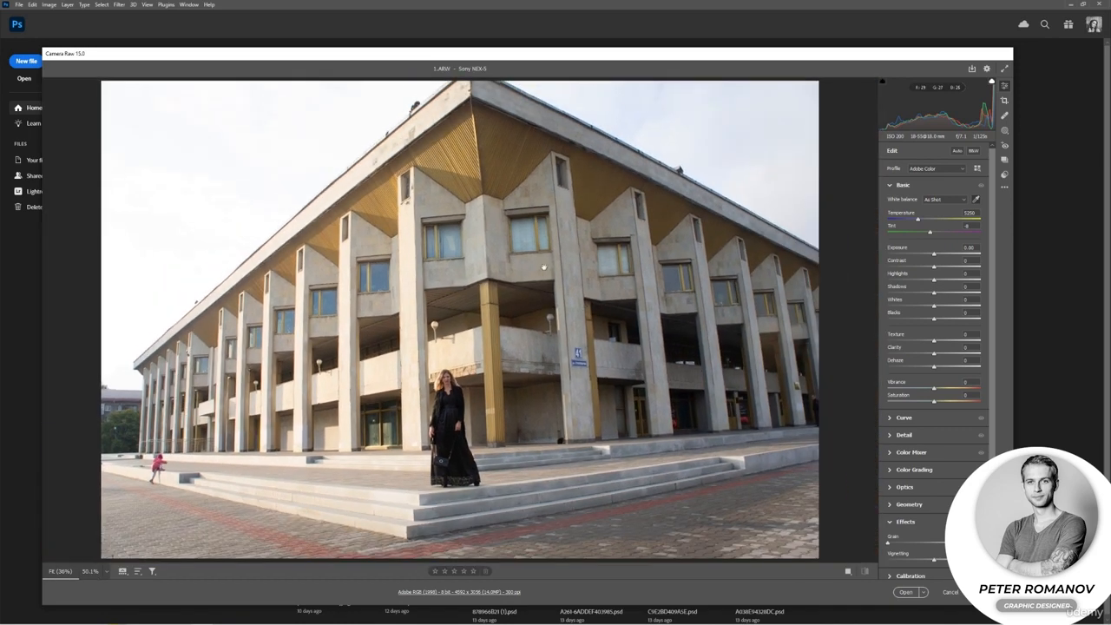
# Correct the white balance by sampling several areas of the after image with the White Balance tool, finishing on the building's facade.
pyautogui.click(975, 201)
pyautogui.press('q')
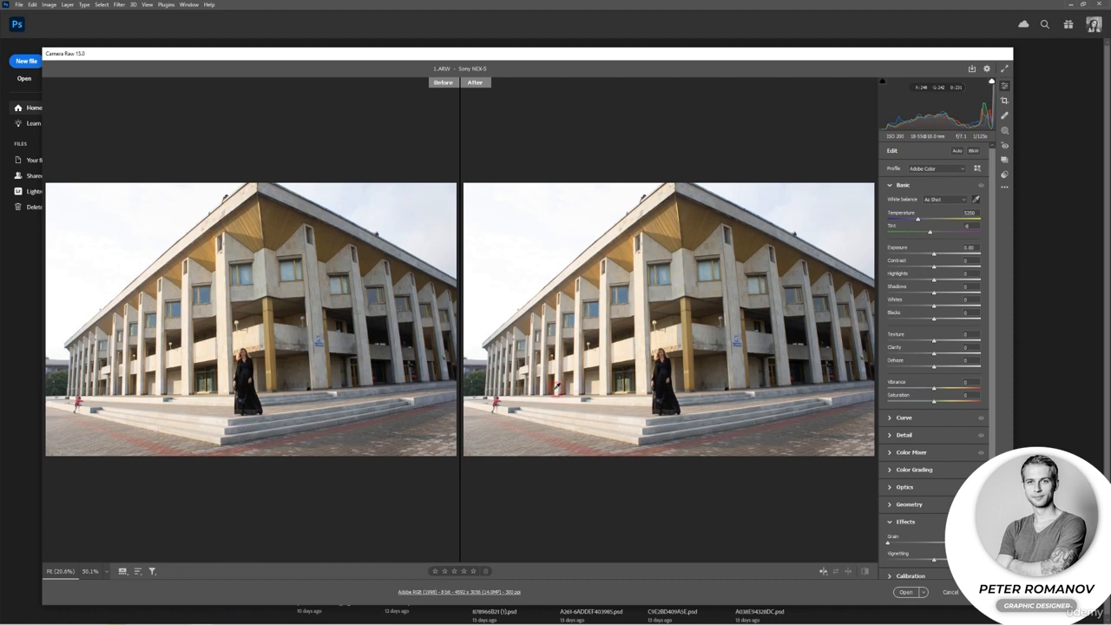
pyautogui.click(560, 384)
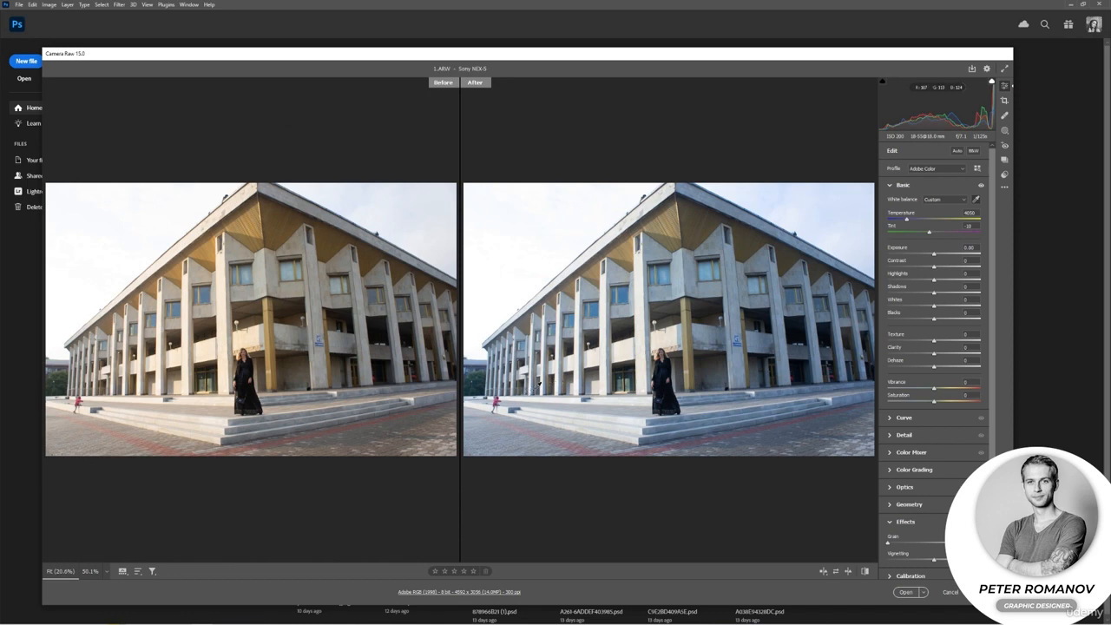
pyautogui.click(530, 390)
pyautogui.click(541, 387)
pyautogui.click(795, 359)
pyautogui.moveTo(936, 215)
pyautogui.click(670, 412)
pyautogui.click(720, 345)
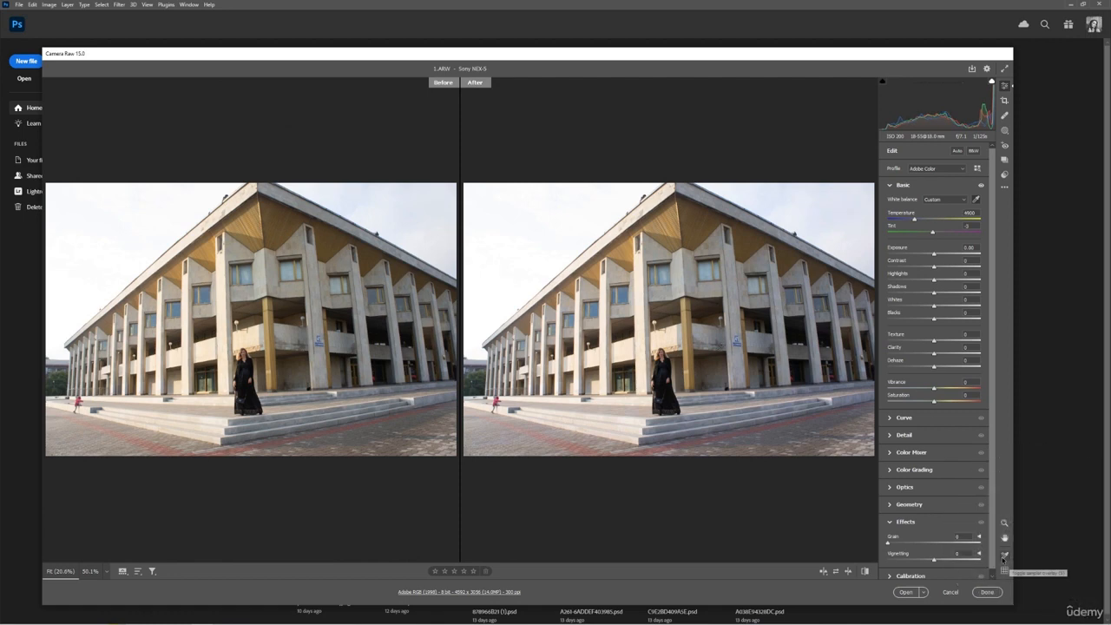
# Place four color samplers on the after image: one by the roof edge, two on the yellow soffit and one on a window.
pyautogui.click(1004, 556)
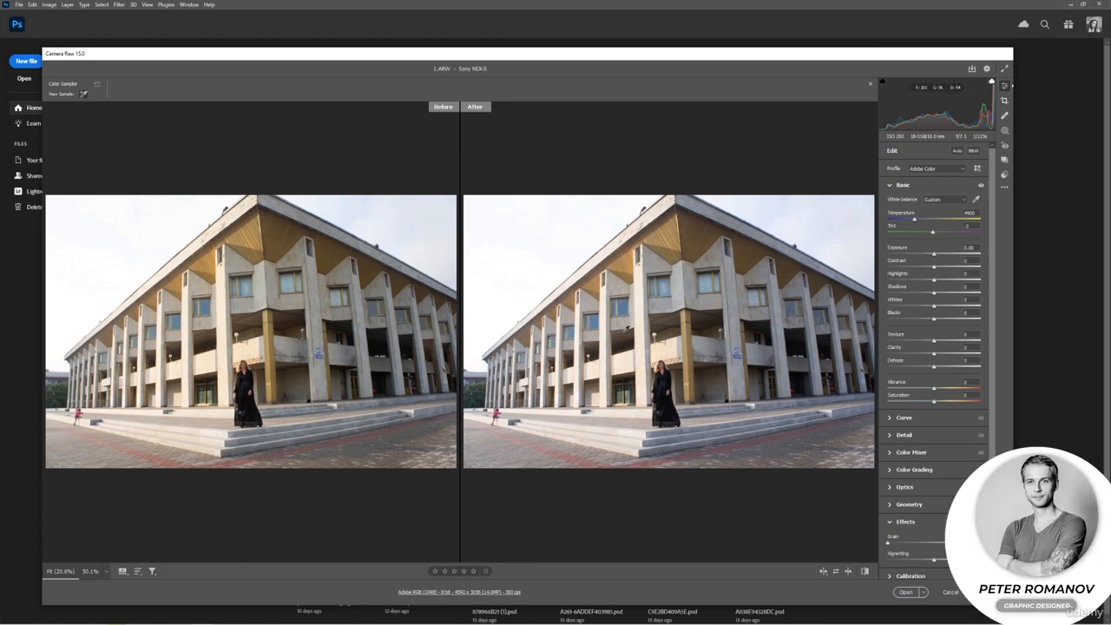
pyautogui.click(564, 285)
pyautogui.click(664, 234)
pyautogui.click(705, 232)
pyautogui.click(712, 282)
pyautogui.click(986, 592)
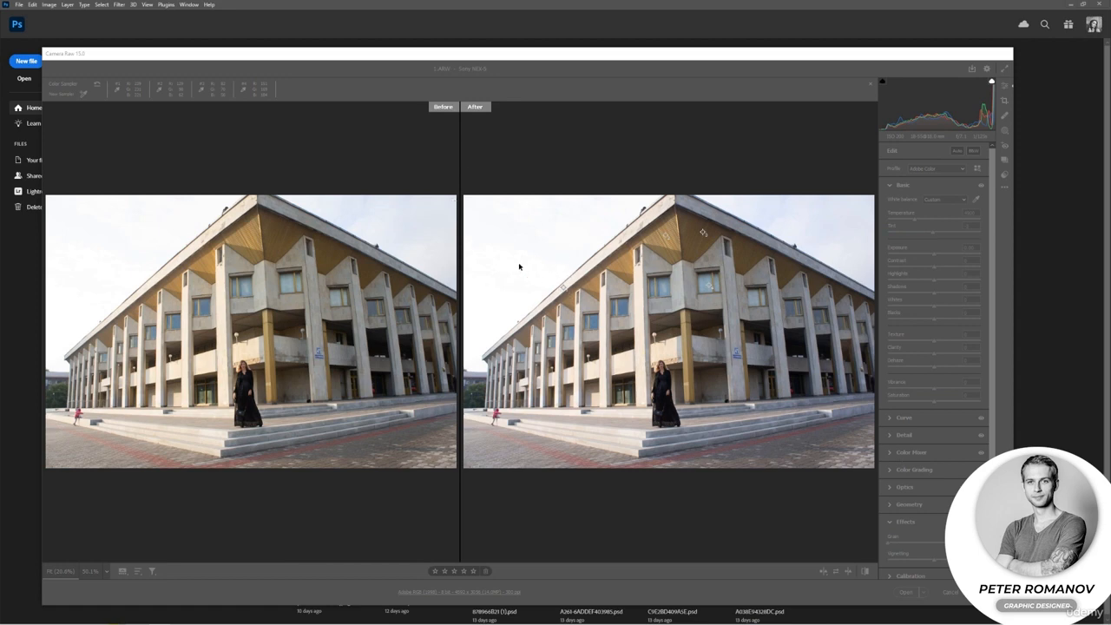
# Remove all four color samplers from the after image.
pyautogui.click(423, 169)
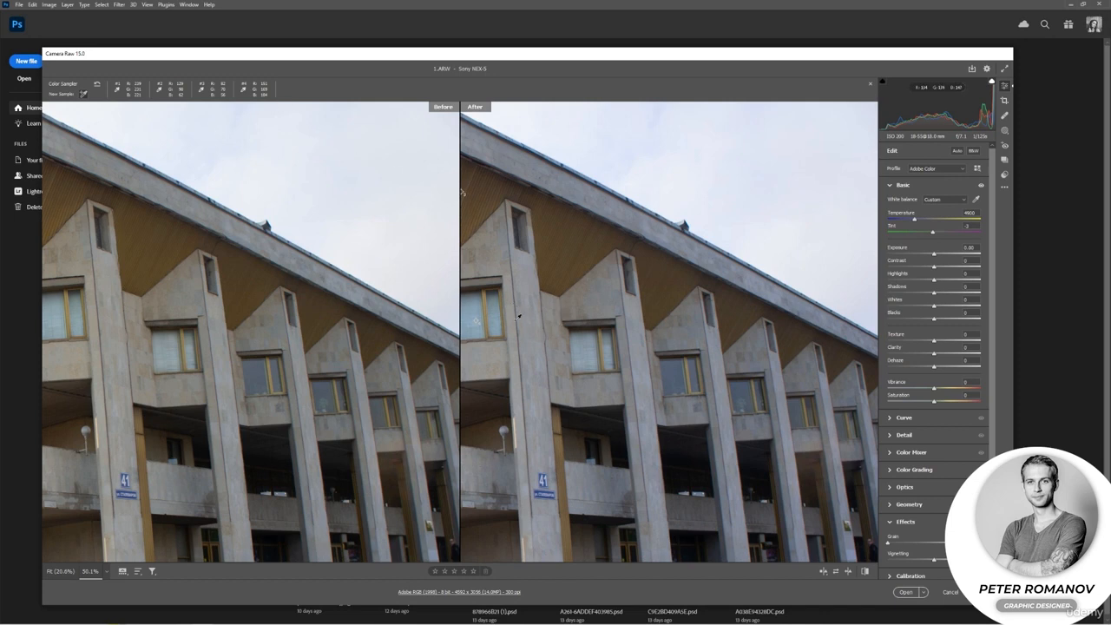
pyautogui.moveTo(521, 322); pyautogui.dragTo(777, 337)
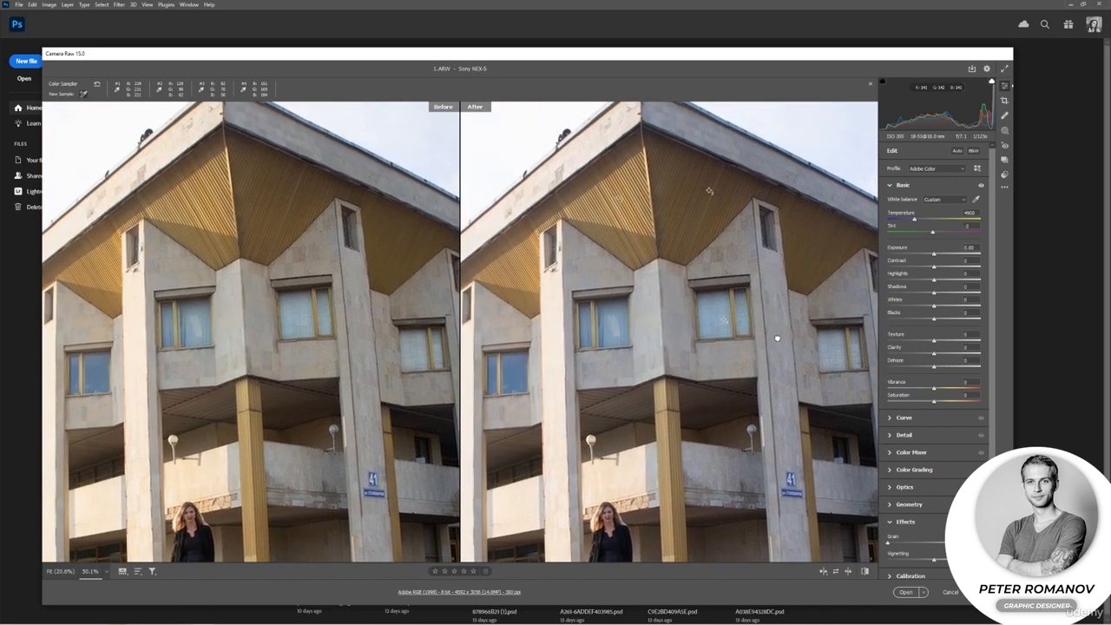
pyautogui.press('alt')
pyautogui.click(709, 222)
pyautogui.press('alt')
pyautogui.keyDown('alt'); pyautogui.click(720, 206); pyautogui.keyUp('alt')
pyautogui.keyDown('alt'); pyautogui.click(720, 202); pyautogui.keyUp('alt')
pyautogui.keyDown('alt'); pyautogui.click(629, 209); pyautogui.keyUp('alt')
pyautogui.moveTo(569, 297); pyautogui.dragTo(728, 281)
pyautogui.keyDown('alt'); pyautogui.click(538, 322); pyautogui.keyUp('alt')
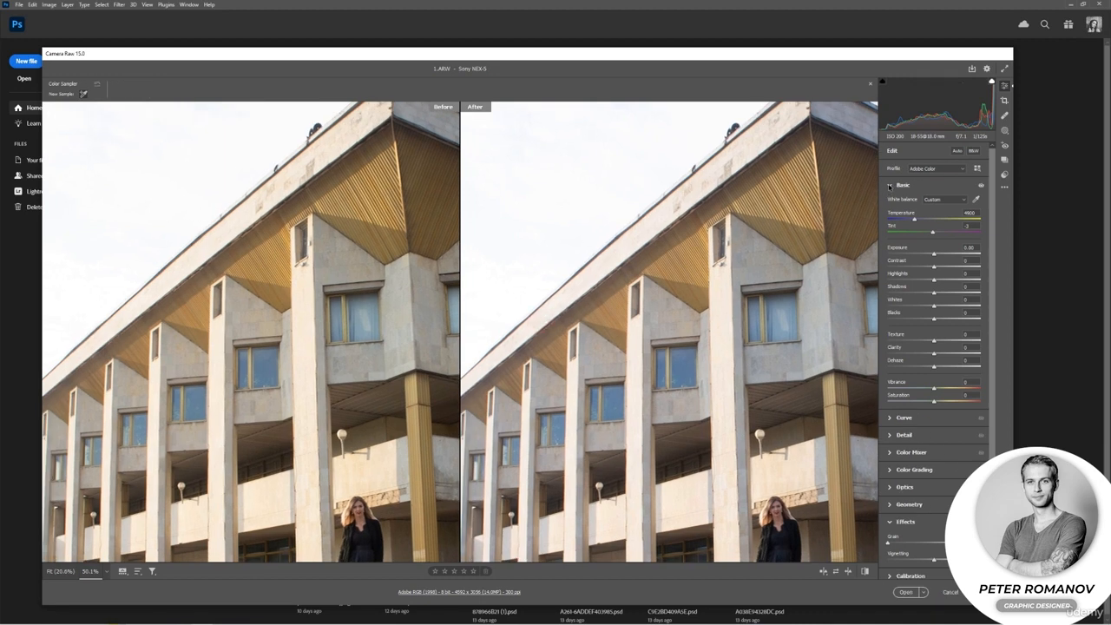
# Activate the targeted adjustment tool for the parametric curve, check its adjustment types, and fit the whole photo in view.
pyautogui.click(889, 186)
pyautogui.click(890, 204)
pyautogui.click(979, 216)
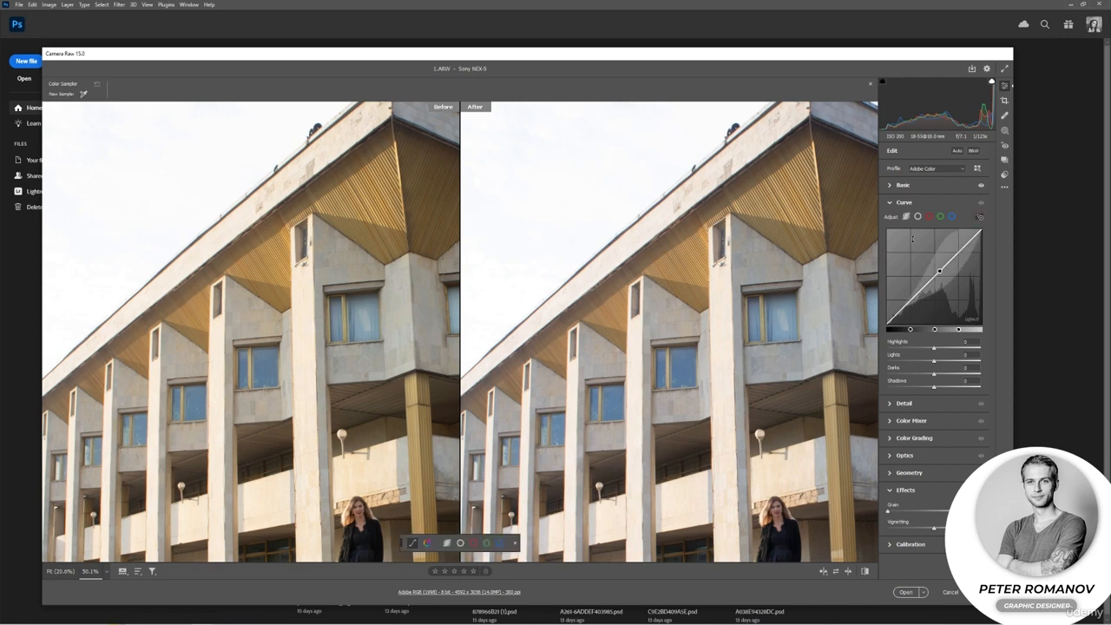
pyautogui.rightClick(693, 261)
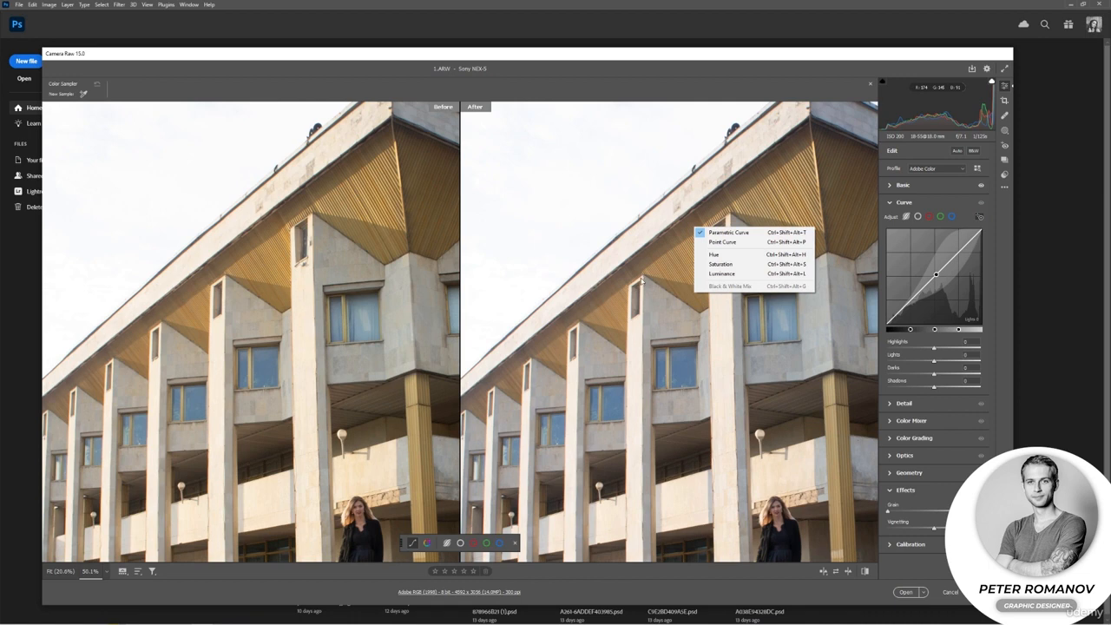
pyautogui.rightClick(725, 243)
pyautogui.click(688, 88)
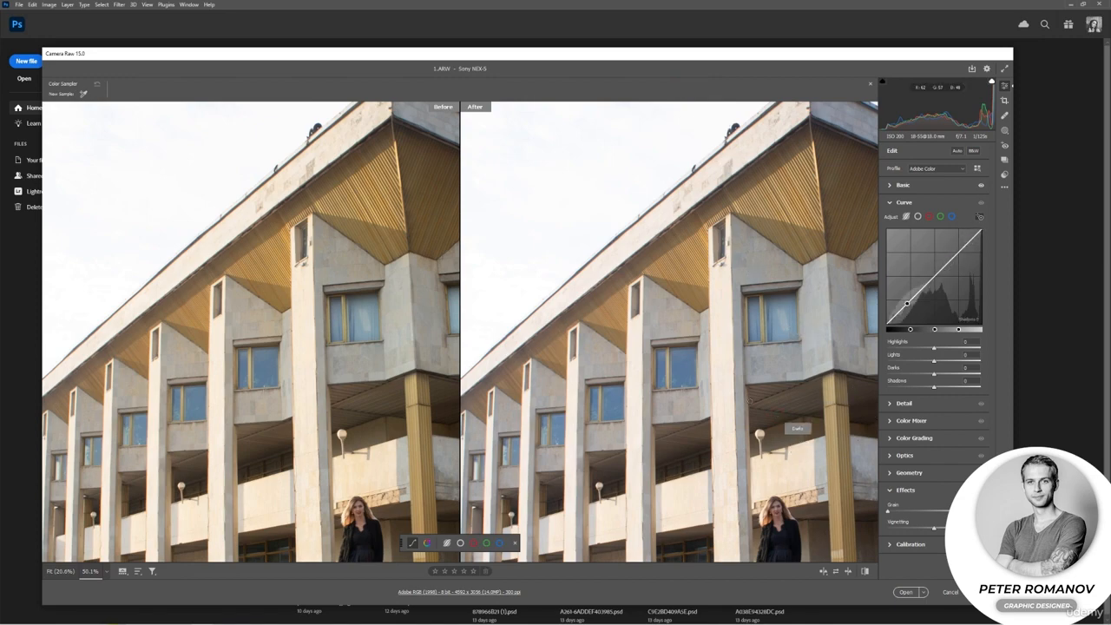
pyautogui.hotkey('ctrl', '0')
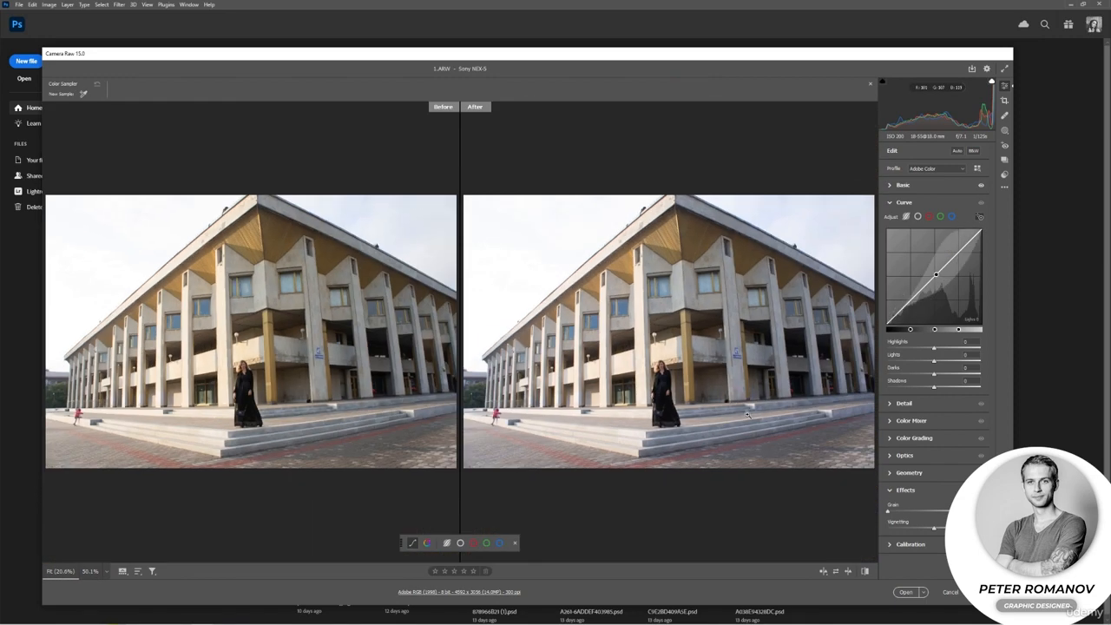
# Close the sampler readout and shape the parametric curve from the after image and its sliders to Highlights -40, Lights -2 and Darks +7.
pyautogui.click(870, 84)
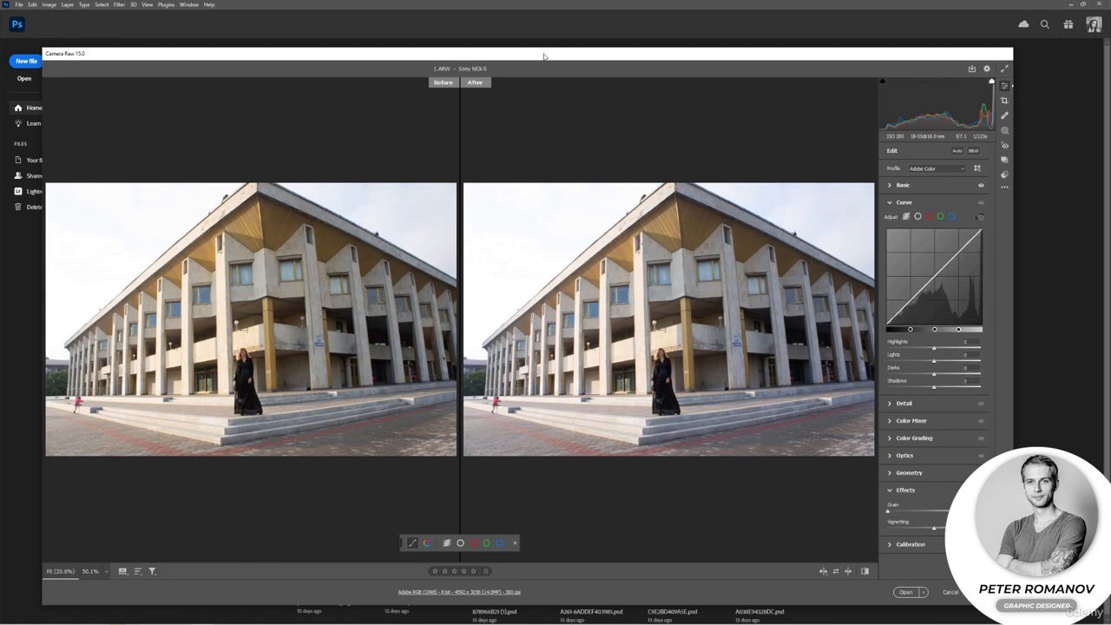
pyautogui.moveTo(692, 227)
pyautogui.mouseDown()
pyautogui.moveTo(639, 228)
pyautogui.moveTo(680, 227)
pyautogui.mouseUp()
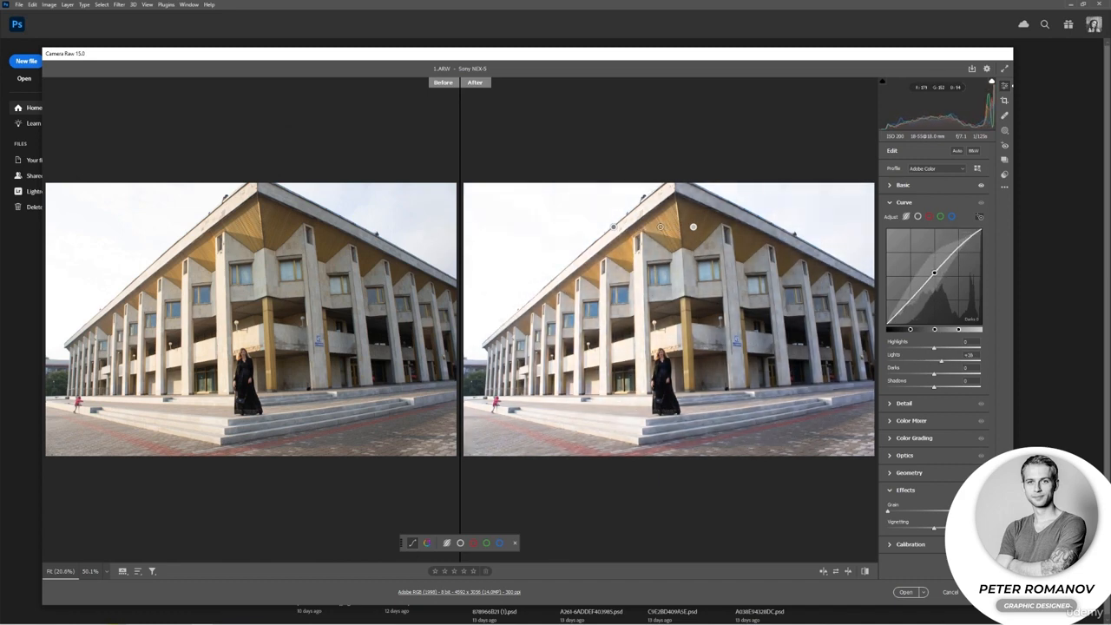
pyautogui.moveTo(667, 294); pyautogui.dragTo(648, 294)
pyautogui.moveTo(671, 335); pyautogui.dragTo(660, 336)
pyautogui.moveTo(699, 224); pyautogui.dragTo(701, 224)
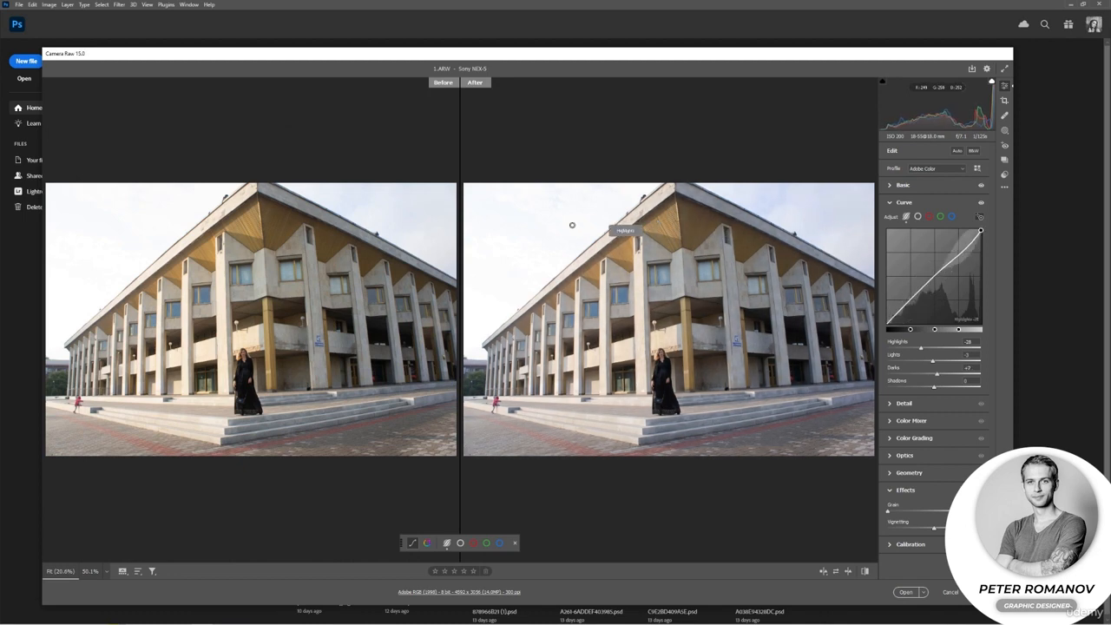
pyautogui.moveTo(588, 309); pyautogui.dragTo(586, 309)
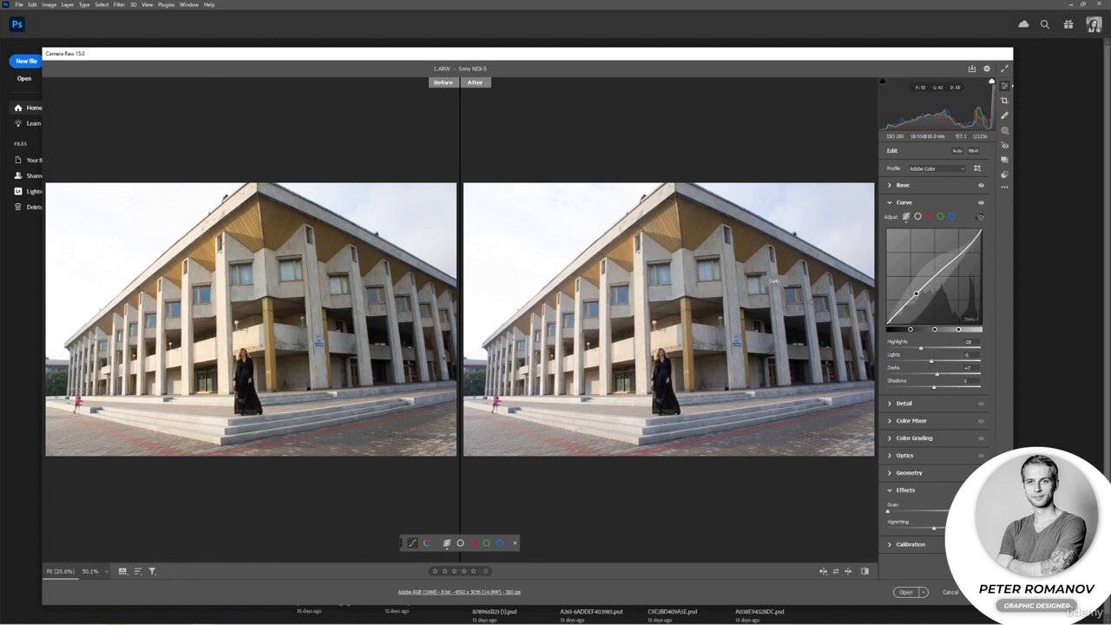
pyautogui.moveTo(921, 348); pyautogui.dragTo(933, 361)
# Pull the bright tones down directly in the histogram, checking the burnt areas of the sky with the highlight clipping warning.
pyautogui.moveTo(990, 110); pyautogui.dragTo(933, 113)
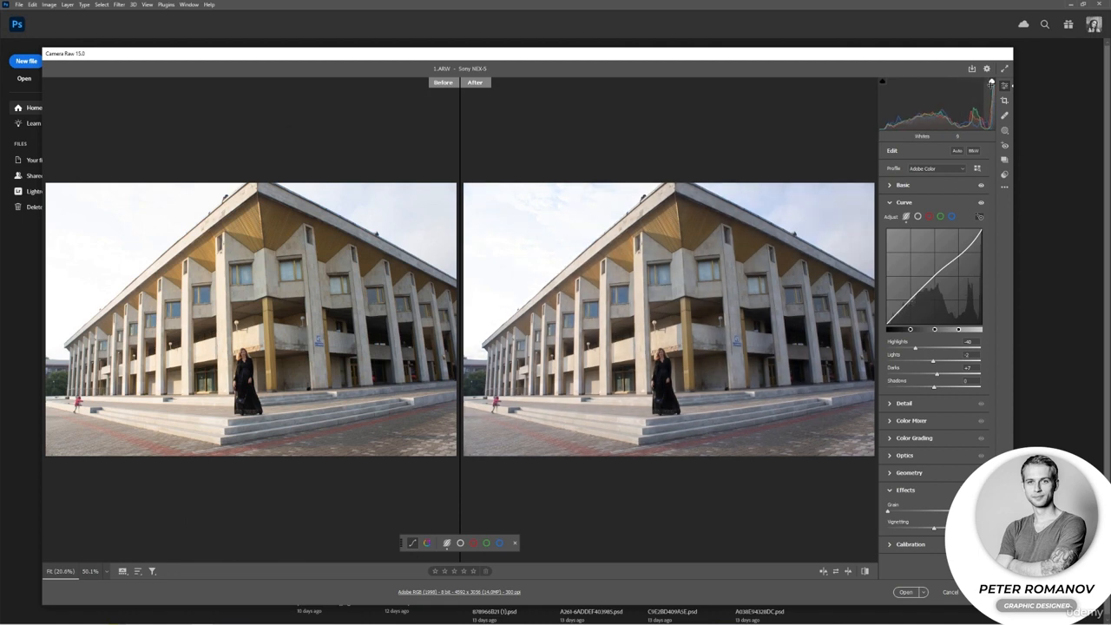
pyautogui.click(991, 82)
pyautogui.click(991, 83)
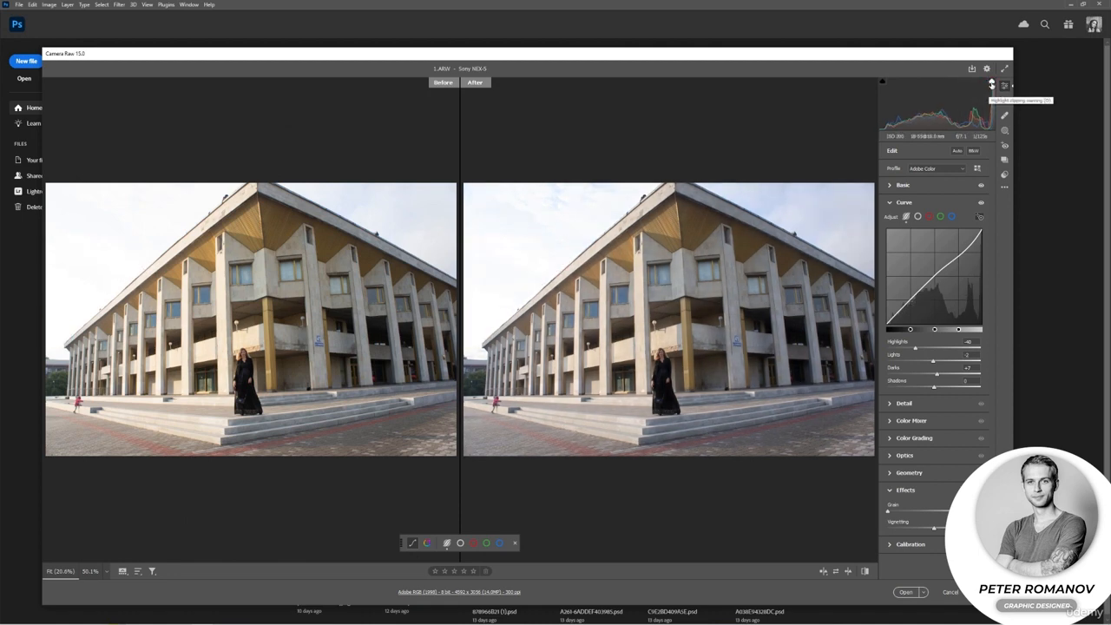
pyautogui.click(991, 83)
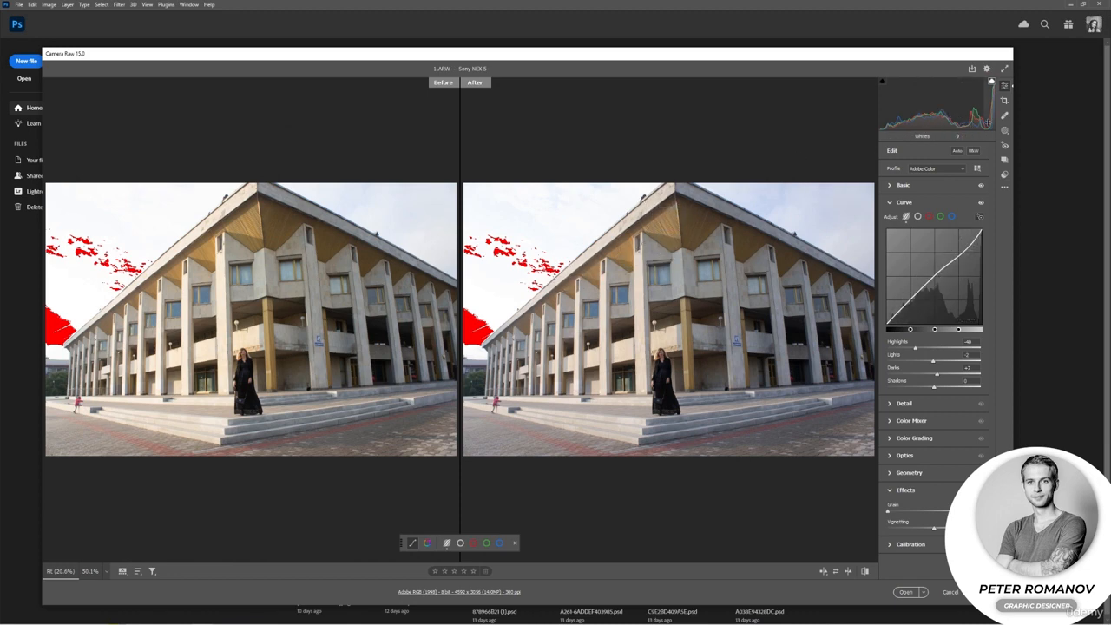
pyautogui.moveTo(990, 118); pyautogui.dragTo(953, 120)
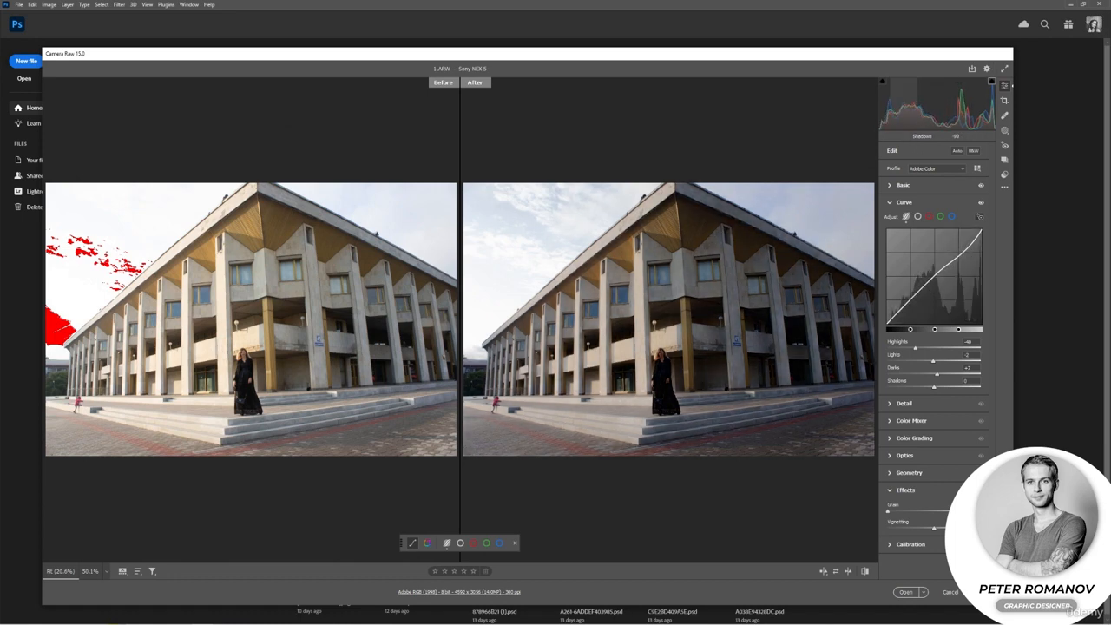
# Darken the blacks in the histogram, check them with the shadow clipping warning, and lift the dark tones and exposure again.
pyautogui.moveTo(882, 124); pyautogui.dragTo(872, 124)
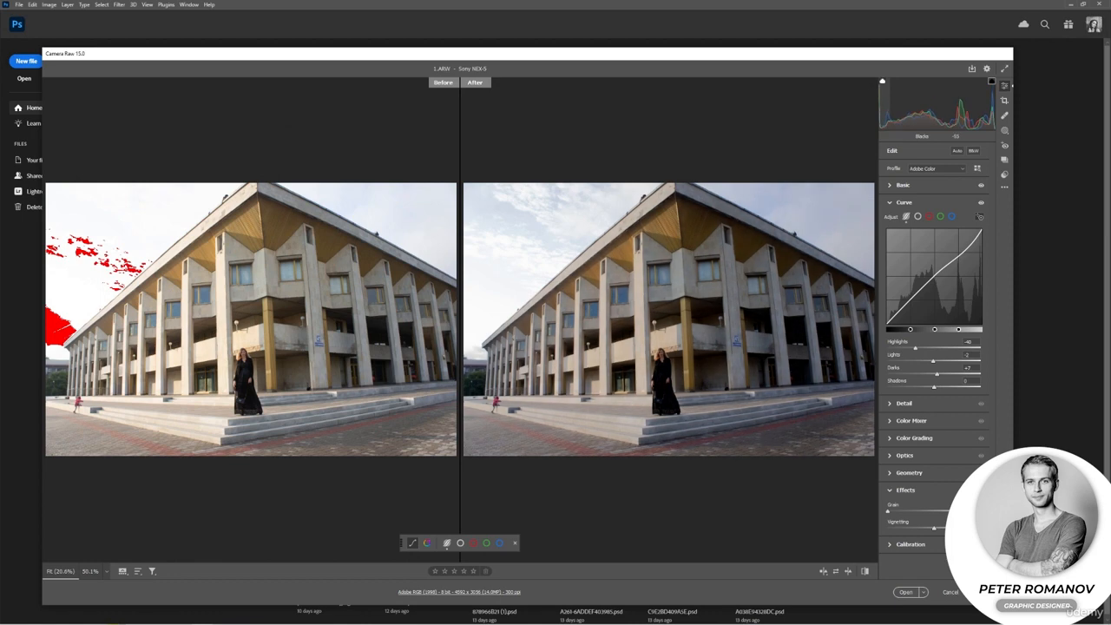
pyautogui.click(883, 82)
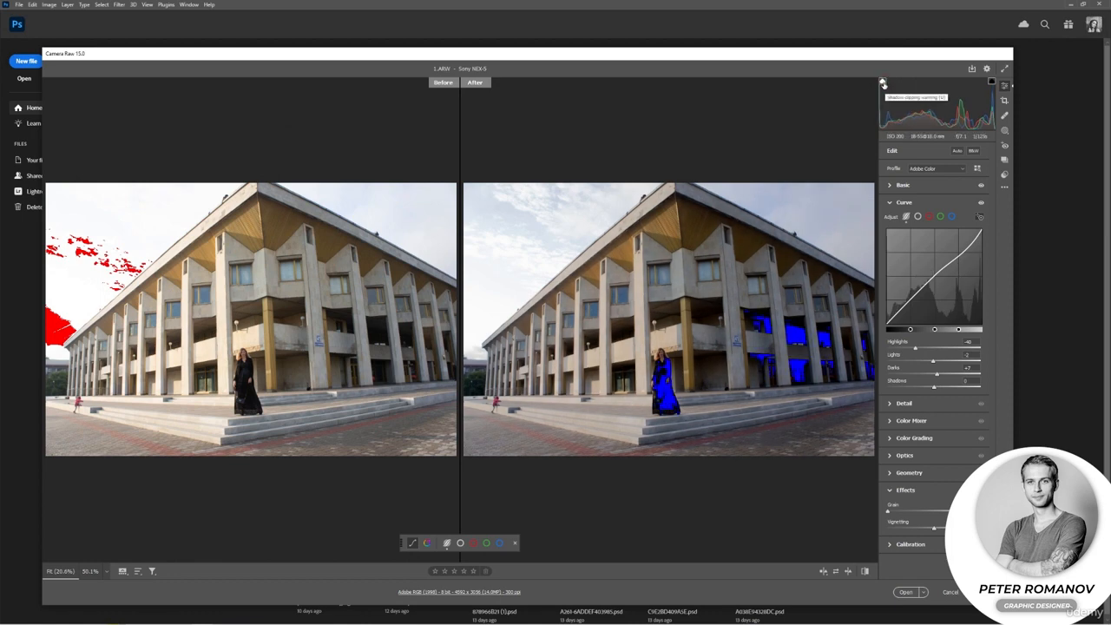
pyautogui.click(882, 83)
pyautogui.moveTo(882, 122); pyautogui.dragTo(894, 122)
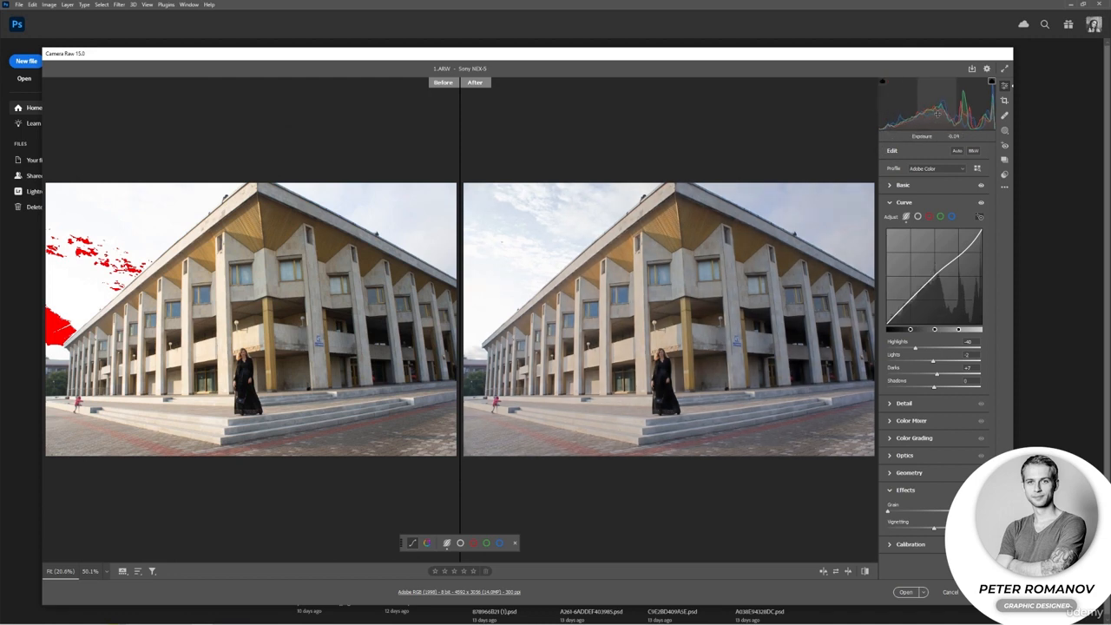
# Raise the curve's Shadows to +38 and lower its Darks to -12 by adjusting the building in the after image, and collapse the curve settings.
pyautogui.moveTo(797, 336)
pyautogui.mouseDown()
pyautogui.moveTo(834, 335)
pyautogui.moveTo(811, 334)
pyautogui.mouseUp()
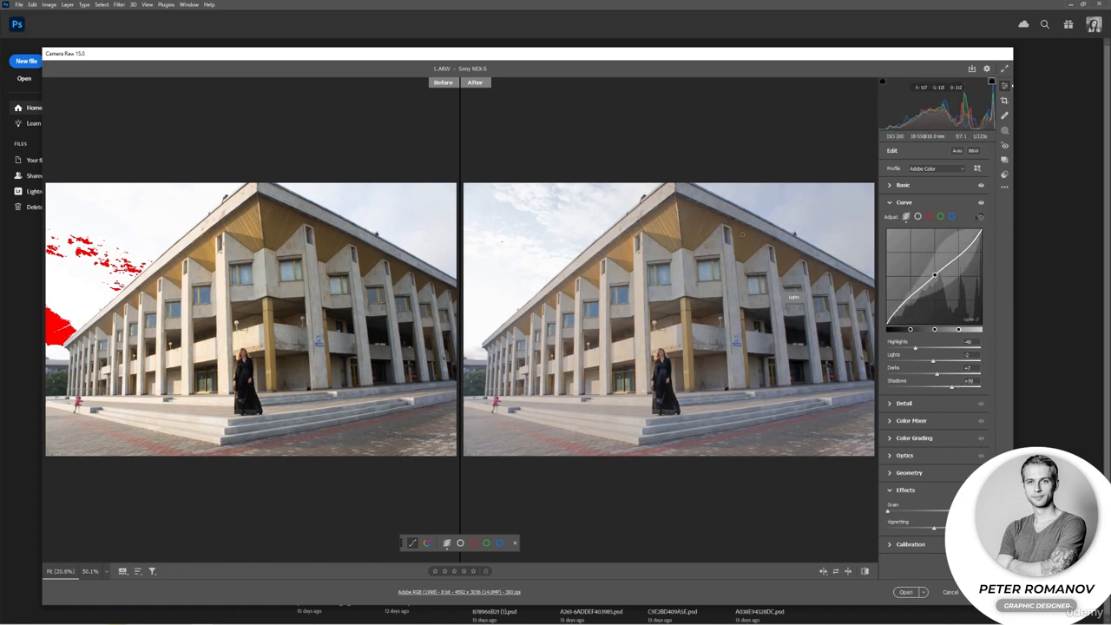
pyautogui.moveTo(708, 233); pyautogui.dragTo(691, 232)
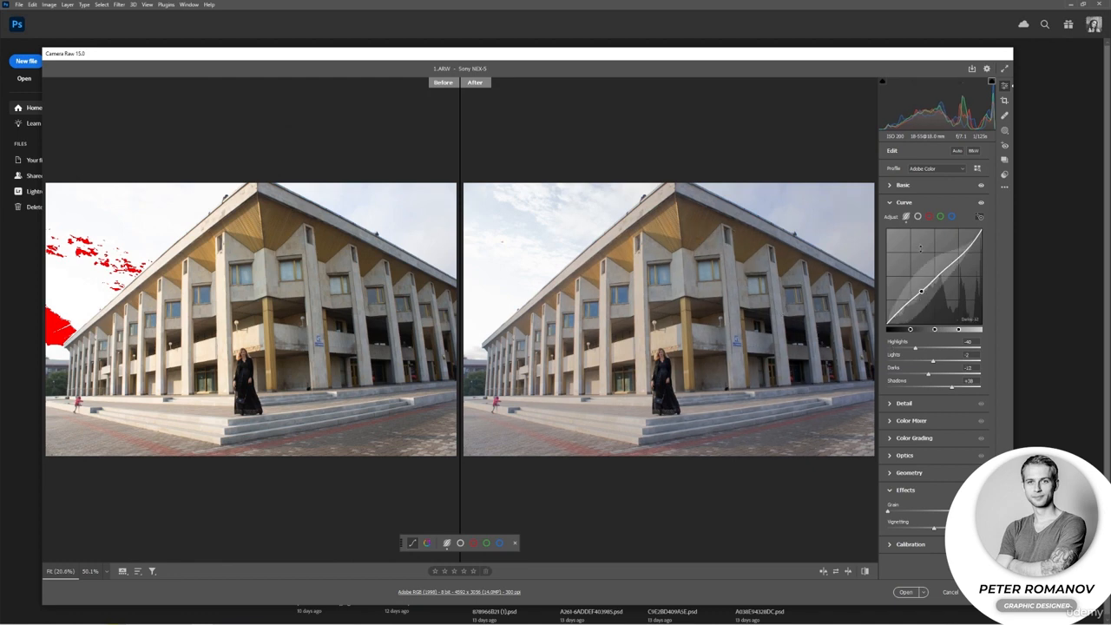
pyautogui.click(889, 203)
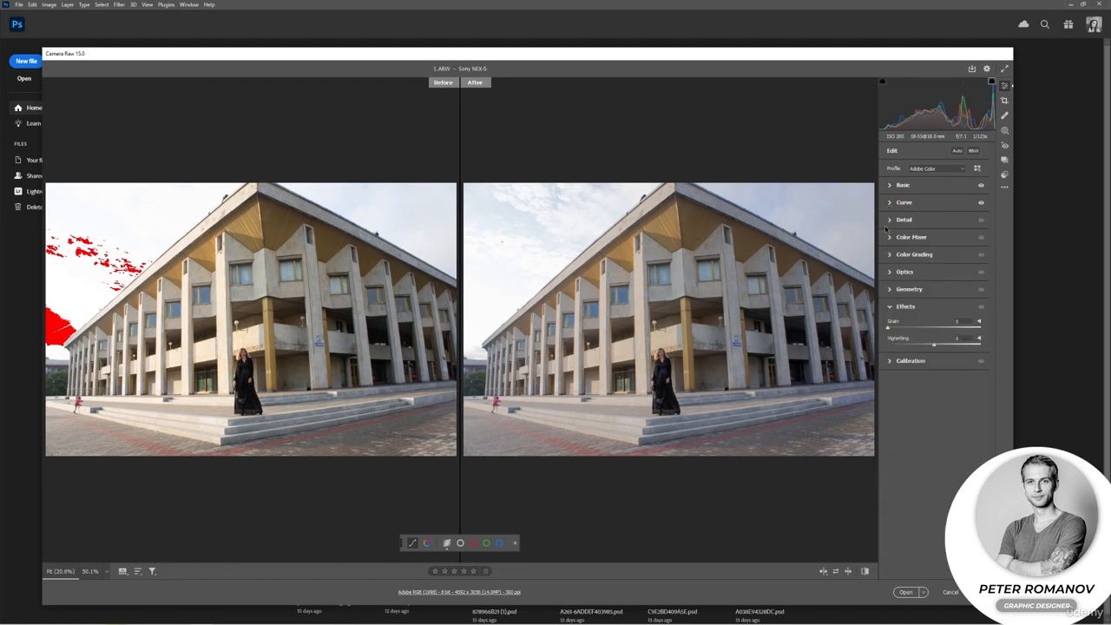
# Show the Color Mixer's hue settings and try targeted adjustments on the yellow soffit and the sky.
pyautogui.click(889, 237)
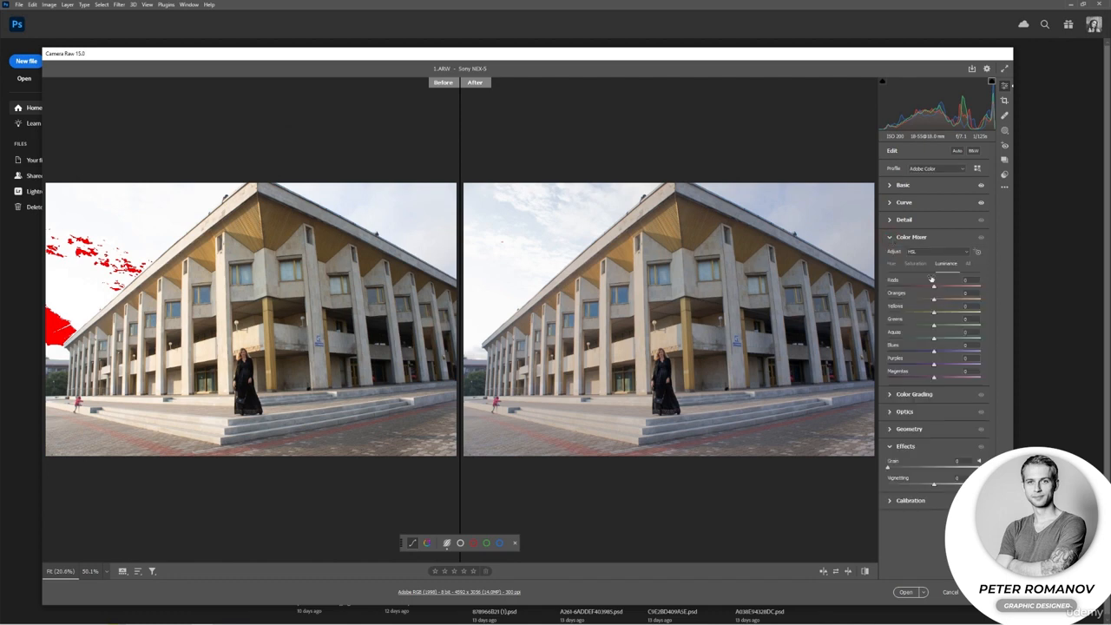
pyautogui.click(892, 266)
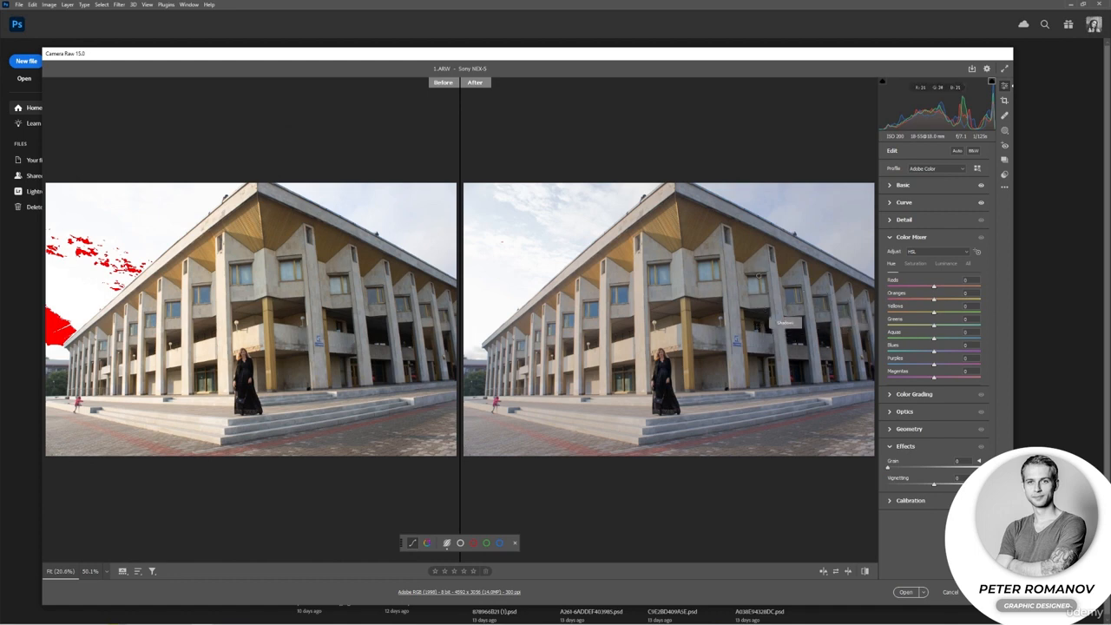
pyautogui.moveTo(692, 227)
pyautogui.mouseDown()
pyautogui.moveTo(705, 228)
pyautogui.moveTo(677, 228)
pyautogui.mouseUp()
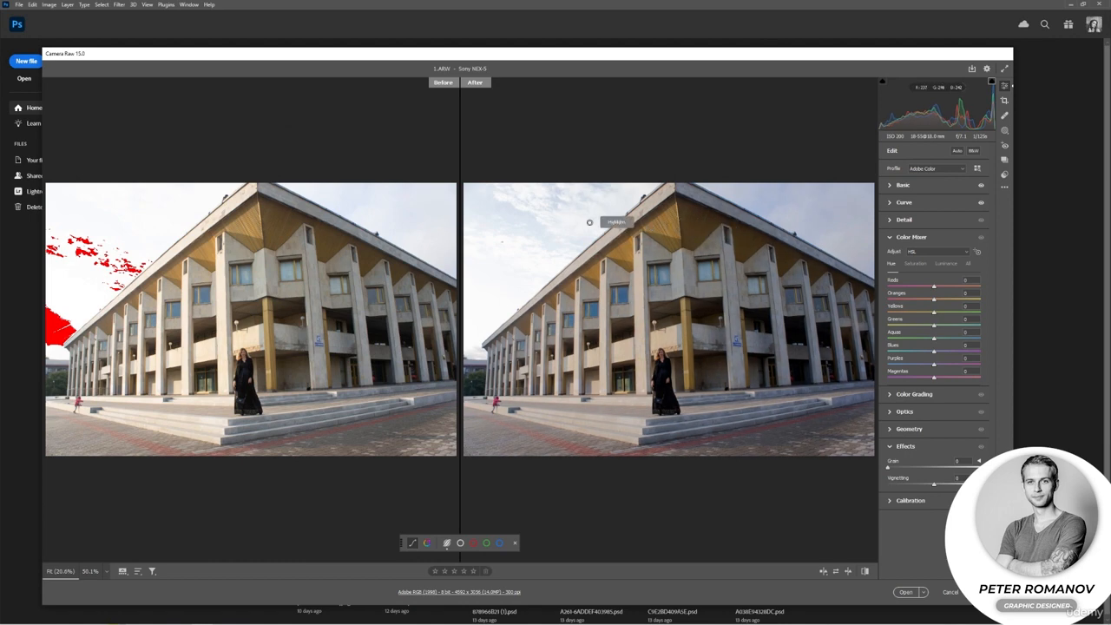
pyautogui.click(536, 226)
pyautogui.moveTo(511, 226)
pyautogui.mouseDown()
pyautogui.moveTo(529, 226)
pyautogui.moveTo(499, 227)
pyautogui.moveTo(512, 220)
pyautogui.mouseUp()
# Activate the Color Mixer's targeted adjustment tool and shift the hues of the sky, trees, windows and facade toward negative values.
pyautogui.click(976, 252)
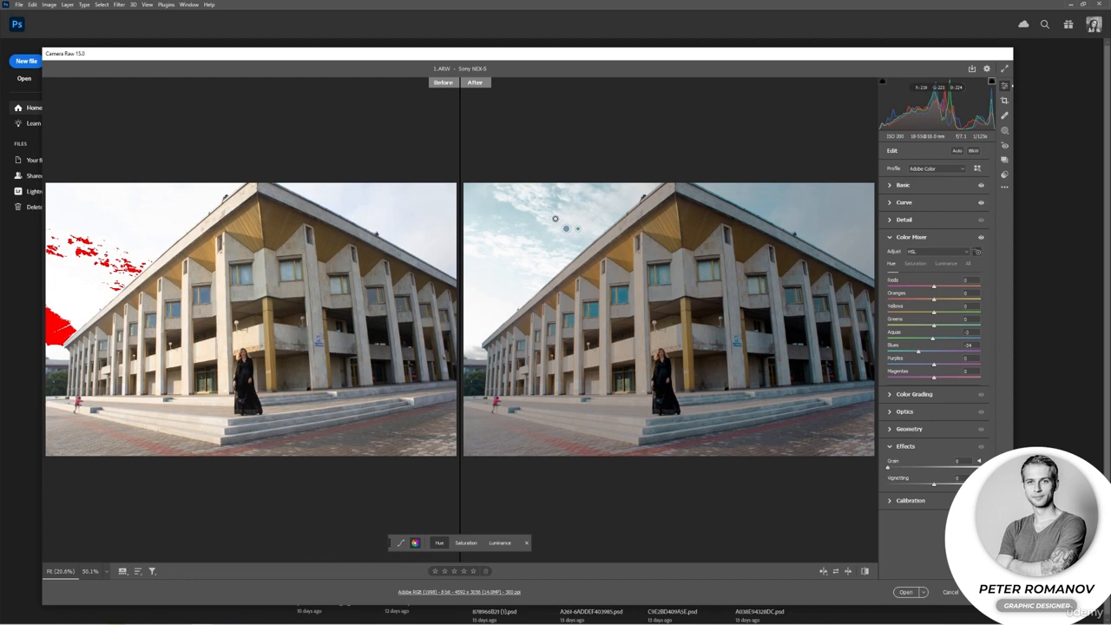
pyautogui.moveTo(509, 214); pyautogui.dragTo(497, 213)
pyautogui.moveTo(489, 393); pyautogui.dragTo(509, 383)
pyautogui.moveTo(633, 272); pyautogui.dragTo(589, 270)
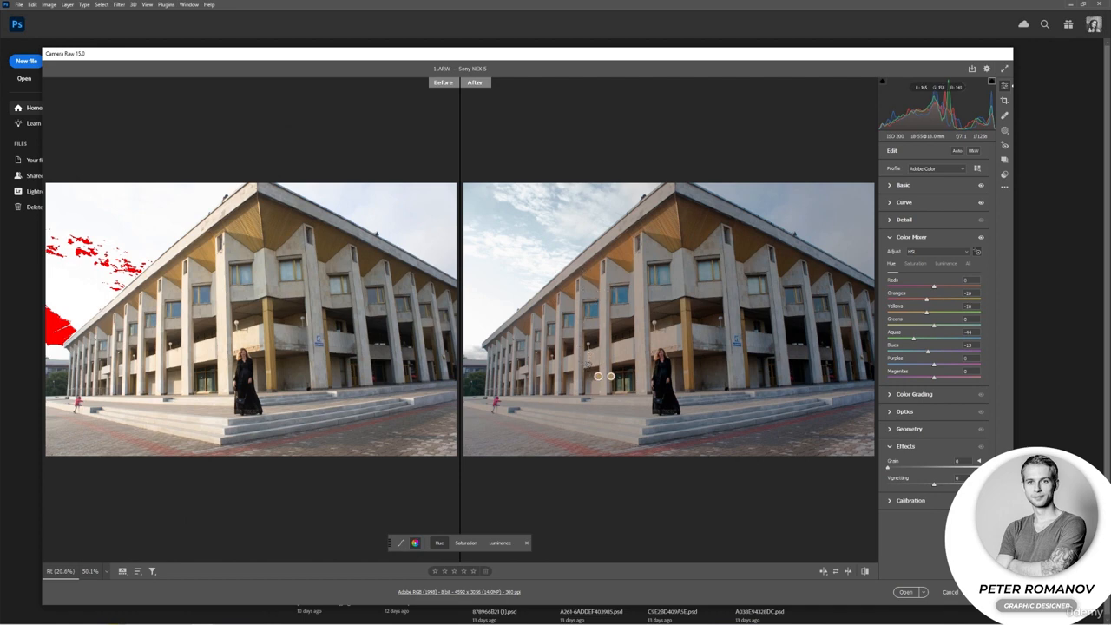
pyautogui.moveTo(693, 339); pyautogui.dragTo(678, 331)
pyautogui.moveTo(682, 273); pyautogui.dragTo(661, 274)
# Switch the targeted adjustment to Saturation and adjust the color intensity of the facade, sky, building base and pavement.
pyautogui.rightClick(616, 333)
pyautogui.click(630, 330)
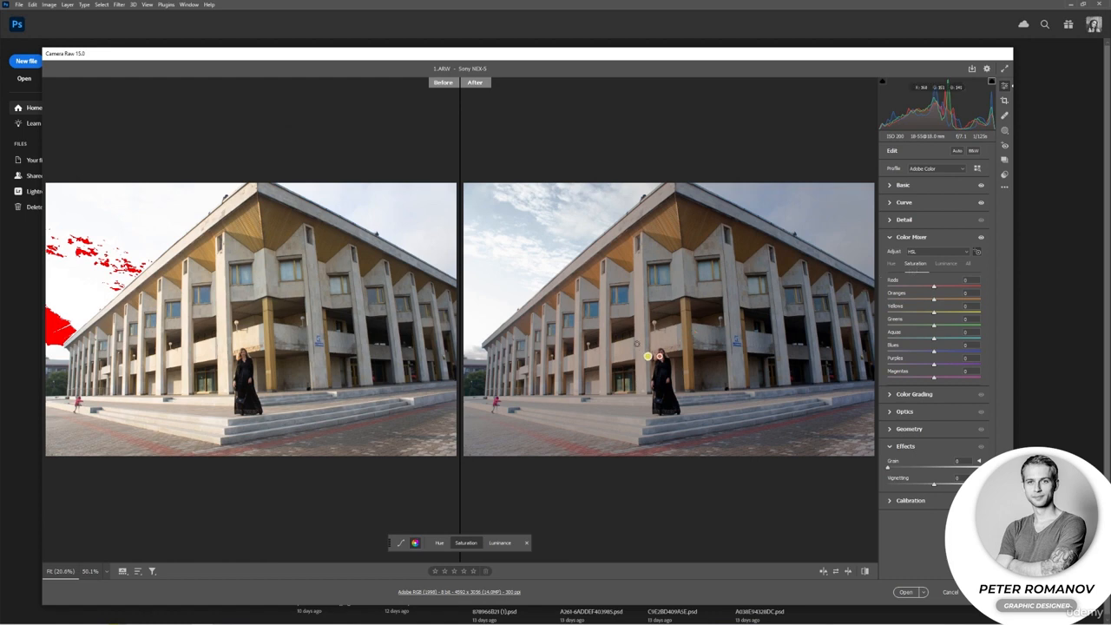
pyautogui.moveTo(640, 262); pyautogui.dragTo(661, 254)
pyautogui.moveTo(528, 226)
pyautogui.mouseDown()
pyautogui.moveTo(576, 228)
pyautogui.moveTo(538, 228)
pyautogui.mouseUp()
pyautogui.moveTo(529, 386); pyautogui.dragTo(527, 386)
pyautogui.moveTo(591, 410); pyautogui.dragTo(581, 409)
# Switch the targeted adjustment to Luminance, darken the blues, and set Oranges to +10 and Yellows to +24.
pyautogui.rightClick(559, 295)
pyautogui.click(579, 308)
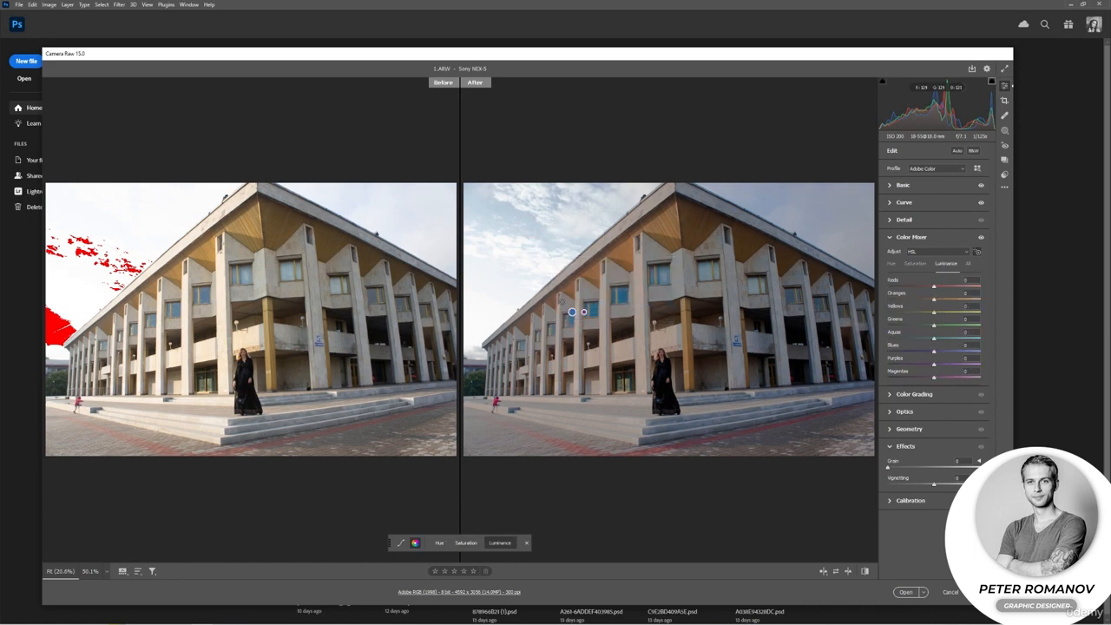
pyautogui.moveTo(567, 305); pyautogui.dragTo(560, 305)
pyautogui.moveTo(731, 286); pyautogui.dragTo(714, 285)
pyautogui.moveTo(776, 318)
pyautogui.mouseDown()
pyautogui.moveTo(752, 318)
pyautogui.moveTo(762, 318)
pyautogui.mouseUp()
pyautogui.moveTo(701, 380); pyautogui.dragTo(715, 380)
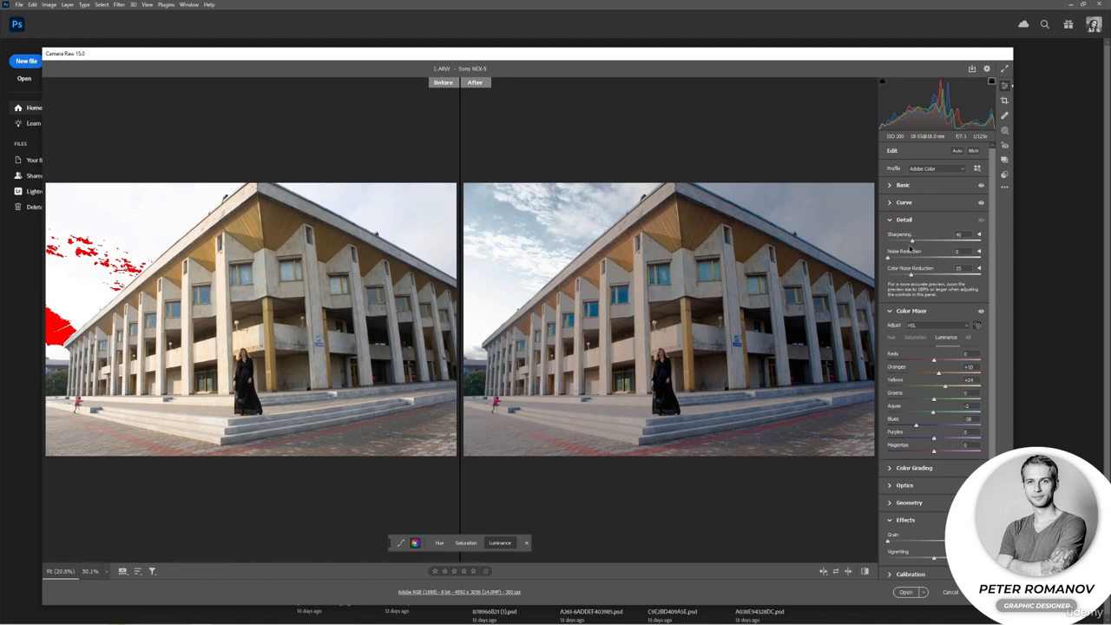
# Reveal all Detail options, increase Sharpening together with its Detail and Masking amounts, and collapse the Detail settings.
pyautogui.click(979, 269)
pyautogui.click(978, 250)
pyautogui.click(978, 234)
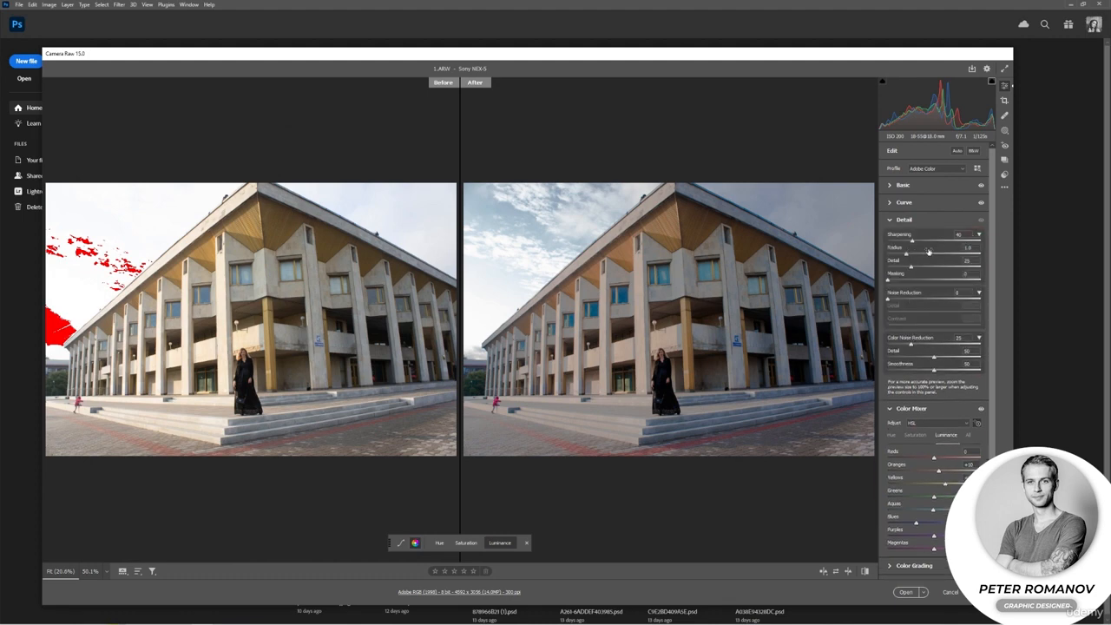
pyautogui.moveTo(913, 241); pyautogui.dragTo(922, 241)
pyautogui.moveTo(921, 241); pyautogui.dragTo(924, 267)
pyautogui.moveTo(889, 280); pyautogui.dragTo(908, 281)
pyautogui.click(911, 220)
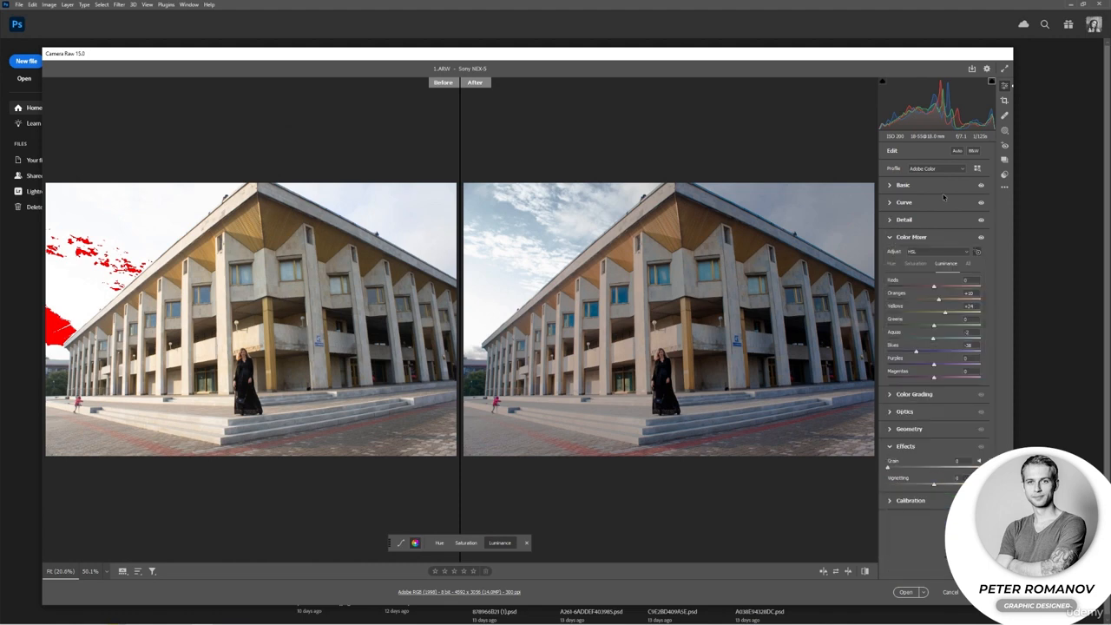
# Try a crop around the central part of the building and the woman, and reset the crop.
pyautogui.click(1004, 101)
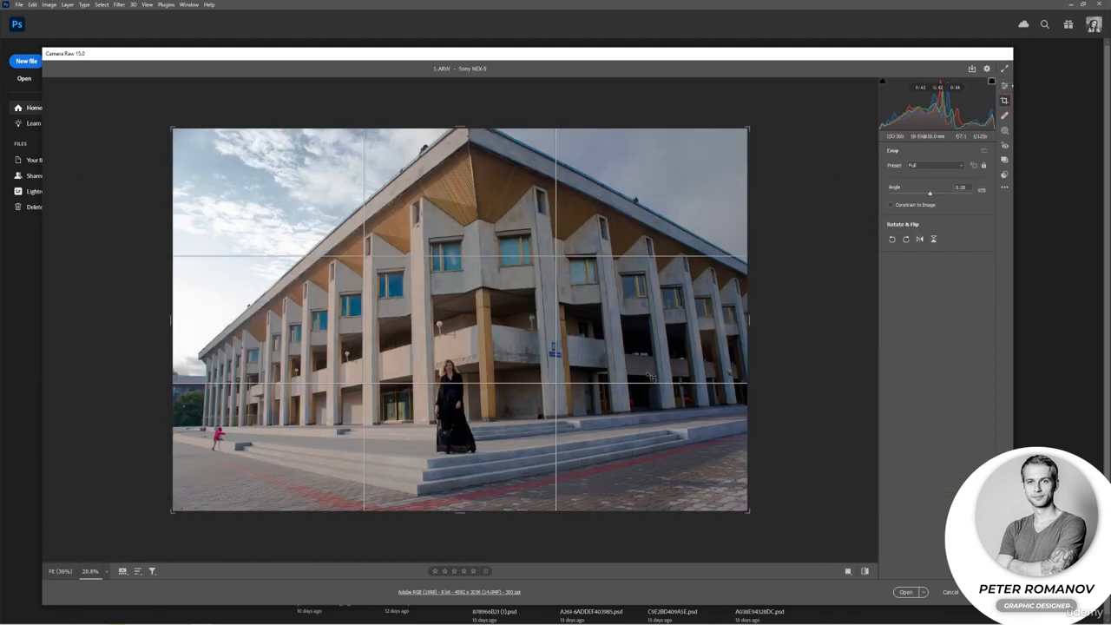
pyautogui.moveTo(318, 199); pyautogui.dragTo(659, 483)
pyautogui.click(983, 151)
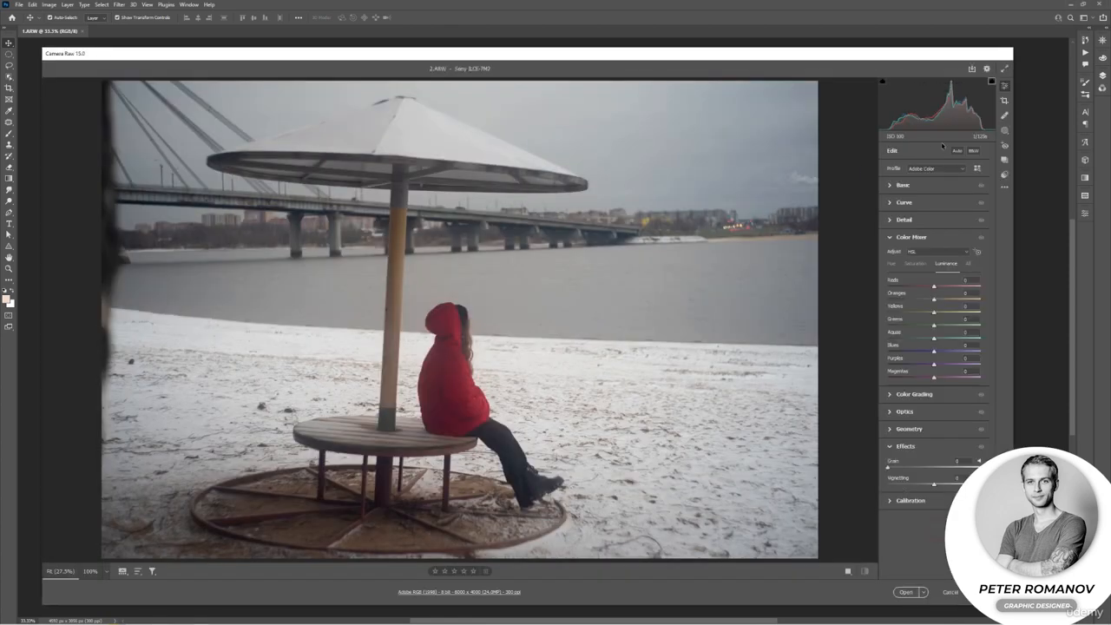
# Straighten the photo 2.ARW along the umbrella's pole, rotating it about -3.18 degrees, and apply the crop.
pyautogui.click(1003, 102)
pyautogui.click(982, 189)
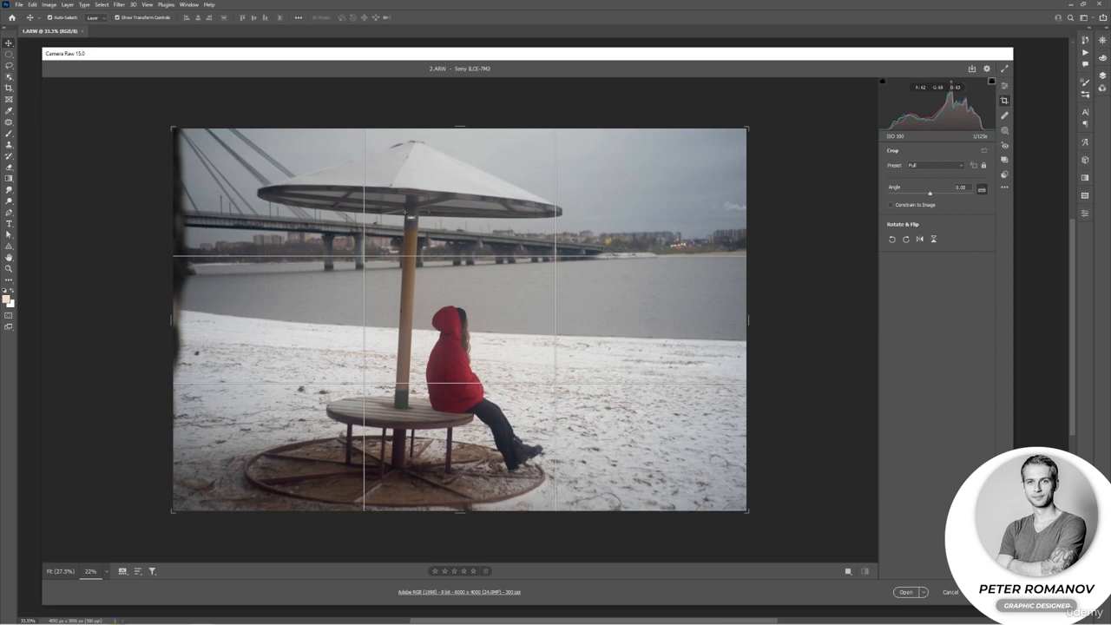
pyautogui.moveTo(406, 213); pyautogui.dragTo(400, 413)
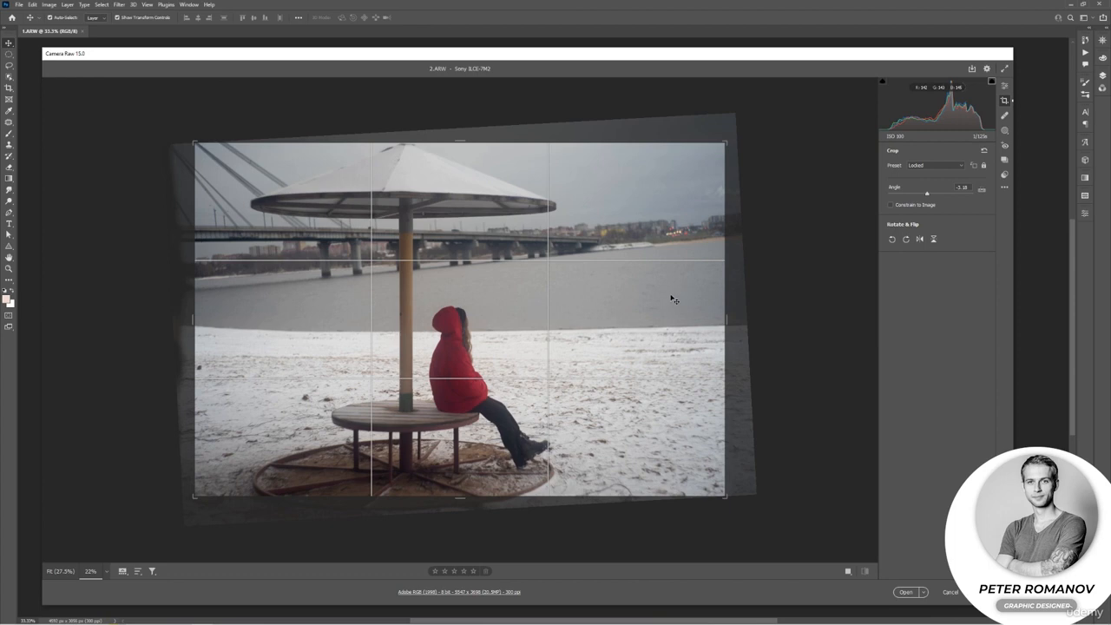
pyautogui.moveTo(703, 344); pyautogui.dragTo(701, 343)
pyautogui.doubleClick(702, 345)
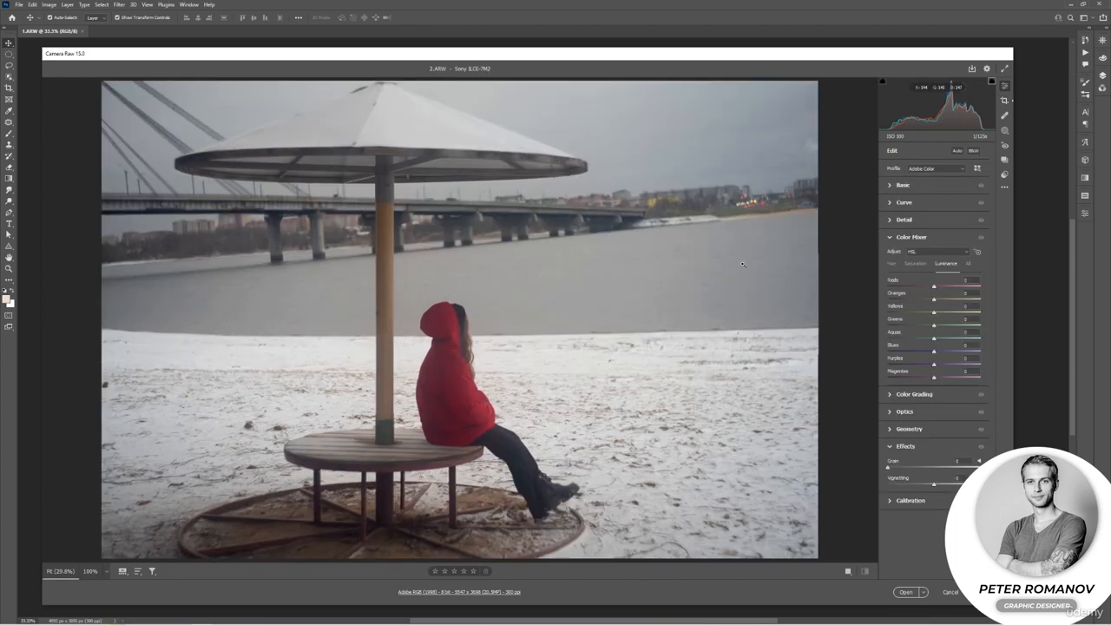
# In the Basic settings, set Dehaze to +31, Vibrance to +21 and Saturation to -21, and adjust the highlights and shadows.
pyautogui.click(895, 186)
pyautogui.click(895, 185)
pyautogui.click(895, 186)
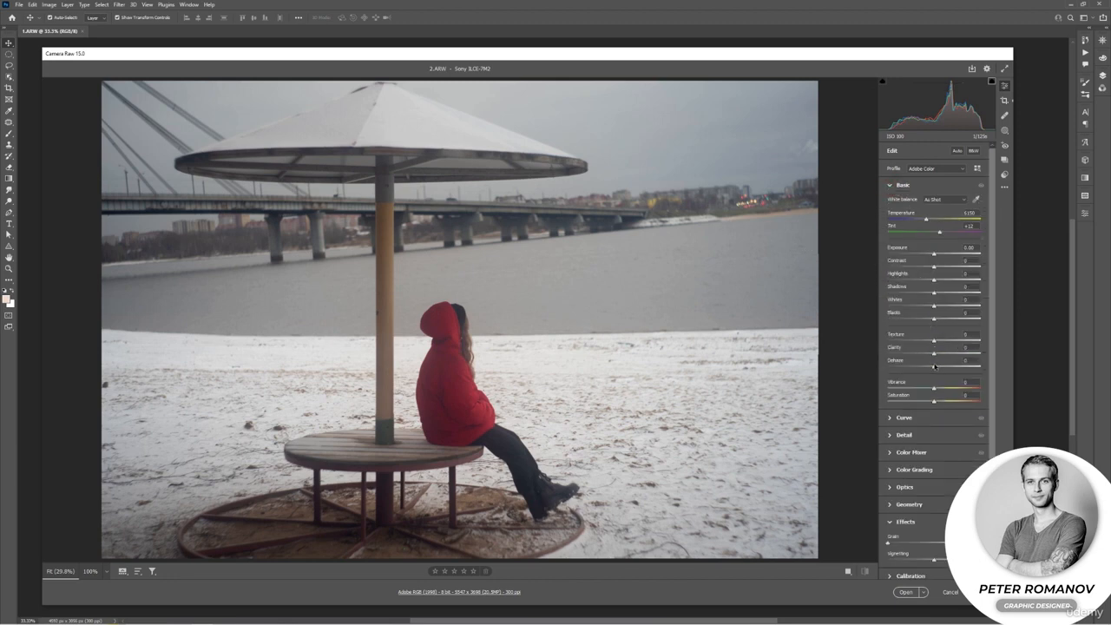
pyautogui.moveTo(934, 365); pyautogui.dragTo(924, 401)
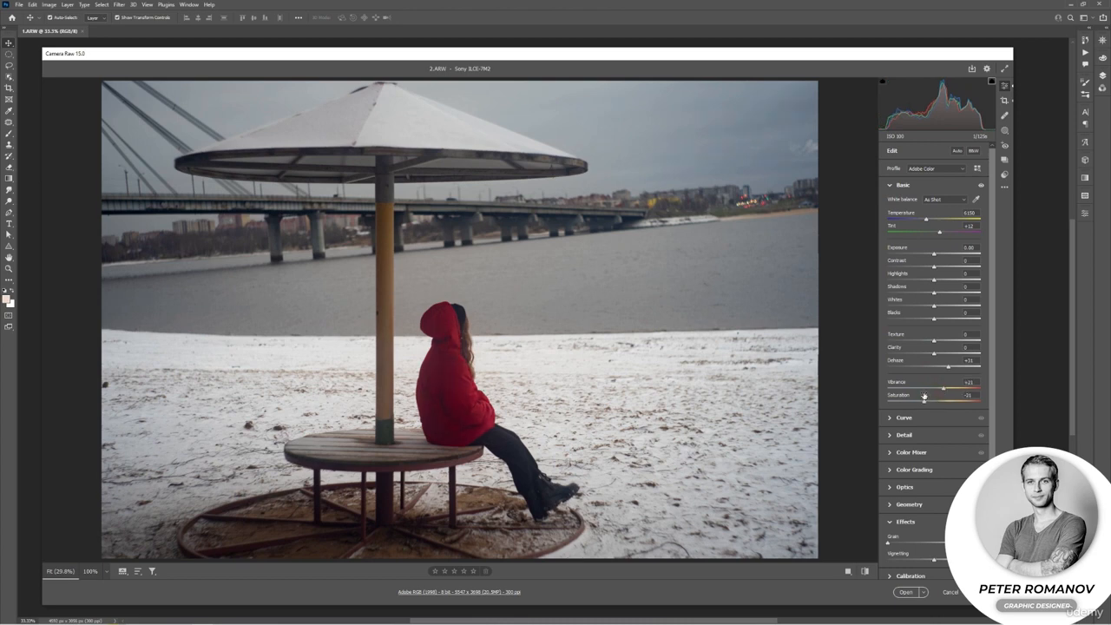
pyautogui.moveTo(934, 280); pyautogui.dragTo(953, 295)
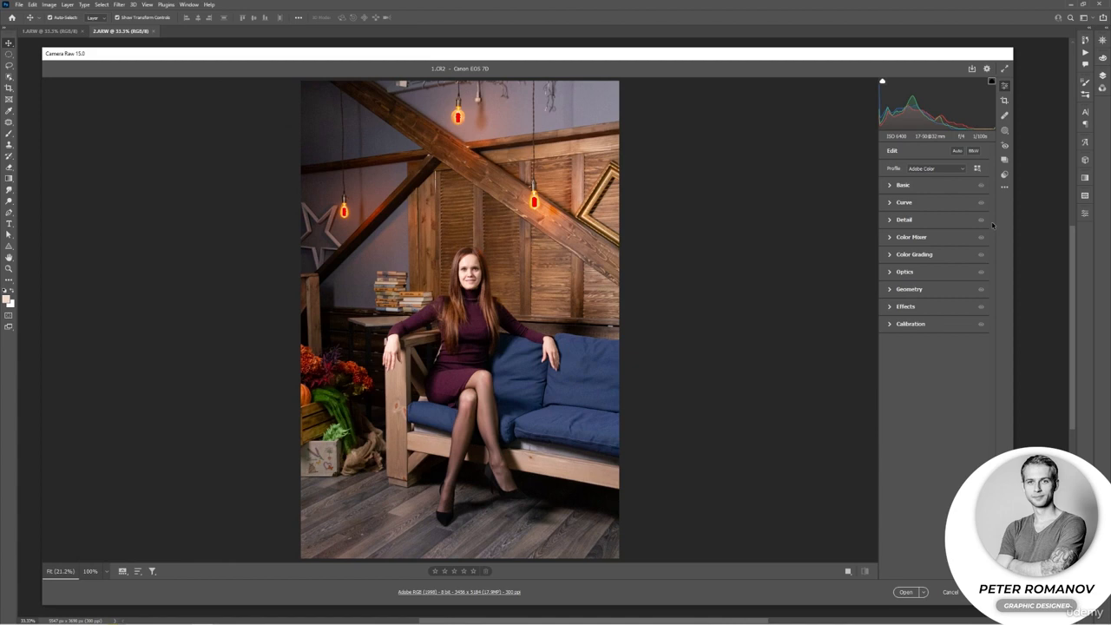
# Try the level correction on the 1.CR2 portrait, apply the Auto Upright perspective correction, and reduce the image's Scale to 88.
pyautogui.click(887, 288)
pyautogui.click(936, 305)
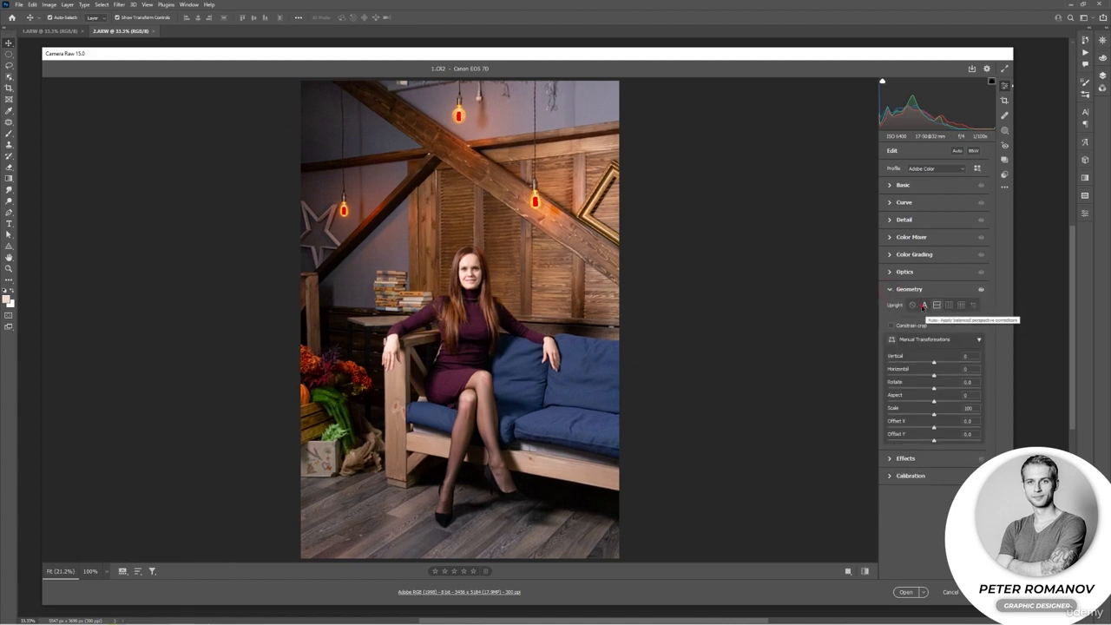
pyautogui.click(924, 304)
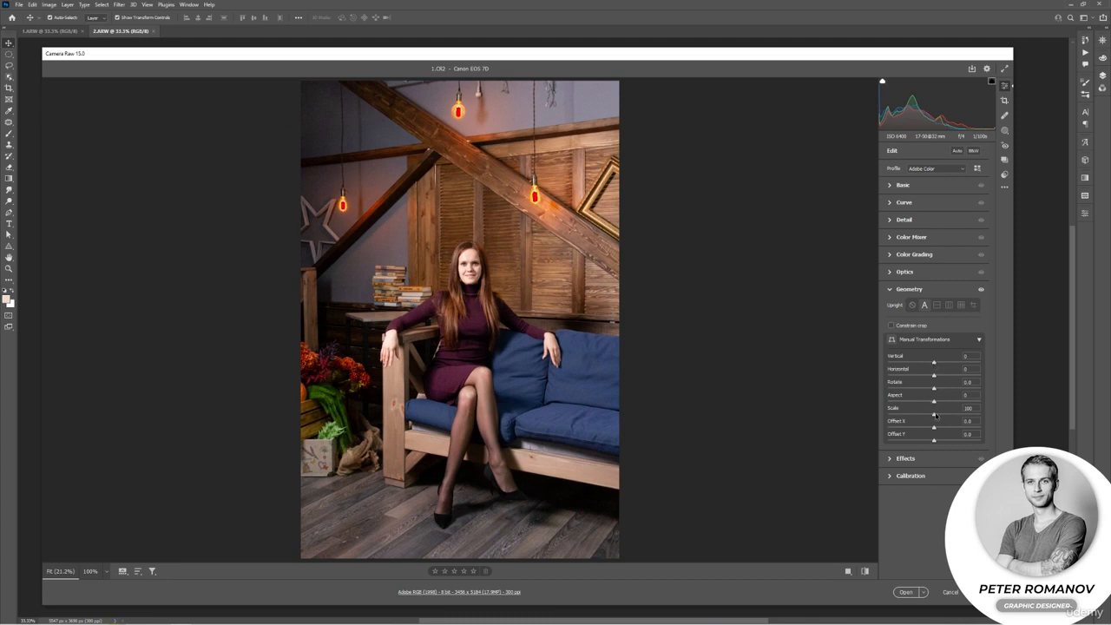
pyautogui.moveTo(933, 417); pyautogui.dragTo(922, 414)
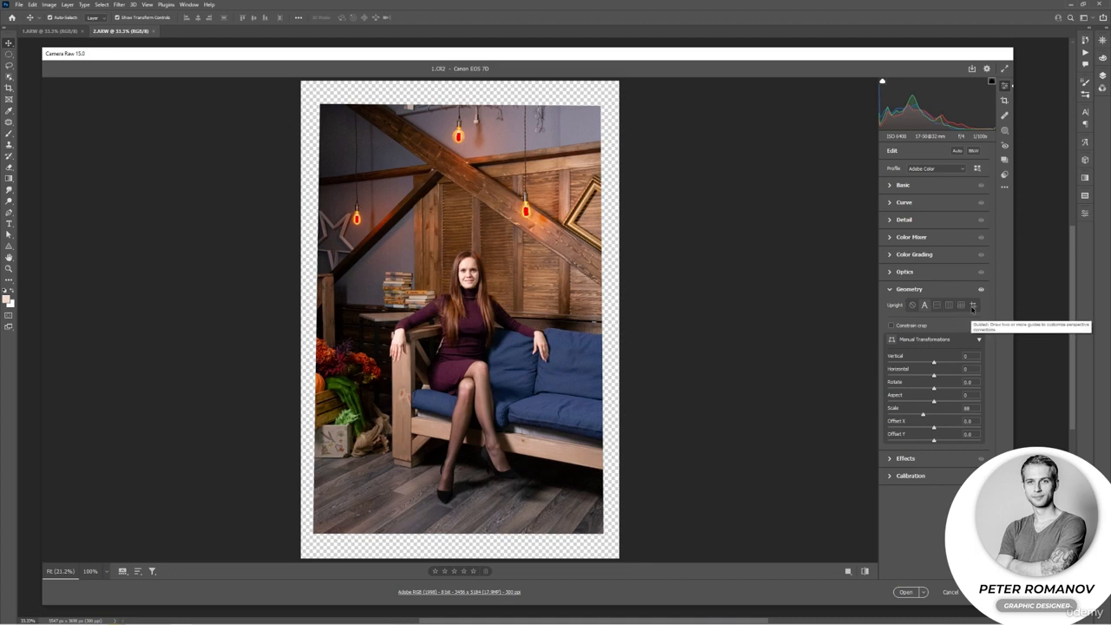
# Set the 1.CR2 portrait's Upright correction to Guided and crop away the transparent borders around the image.
pyautogui.click(972, 306)
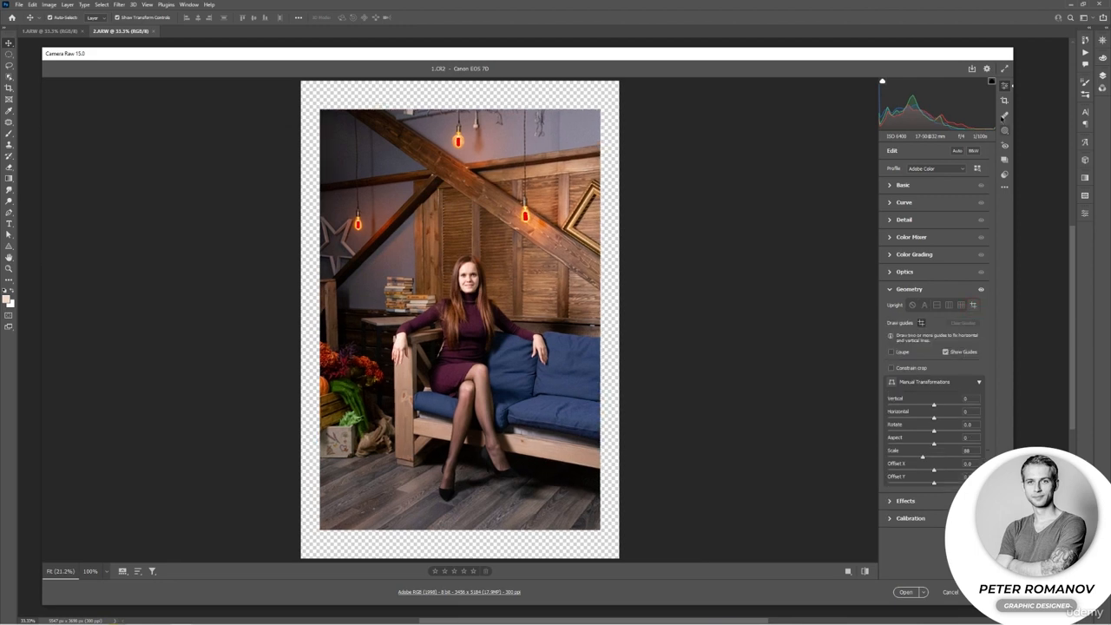
pyautogui.click(1004, 101)
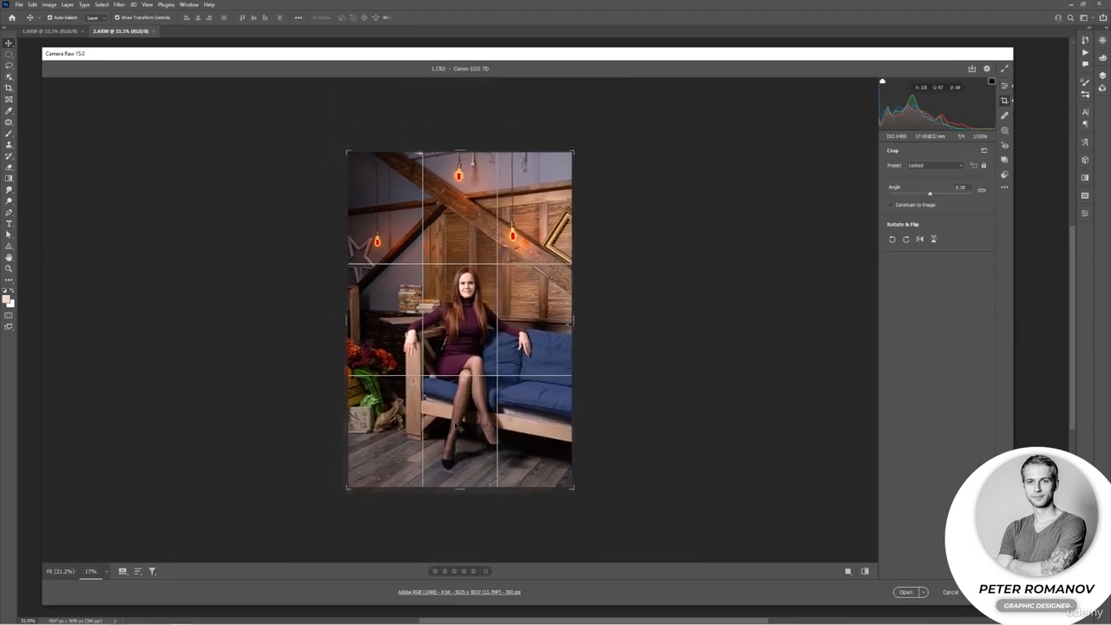
pyautogui.click(1004, 85)
pyautogui.click(847, 571)
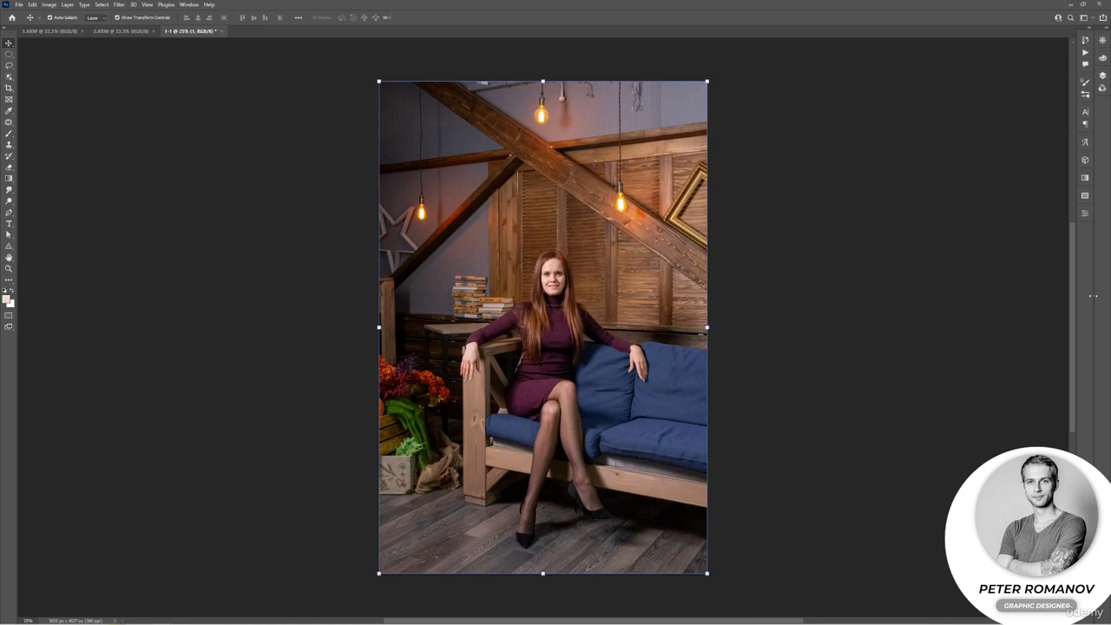
# Inspect the opened portrait's layer and review the developed photos 1.ARW, 2.ARW and 1-1.
pyautogui.click(1102, 75)
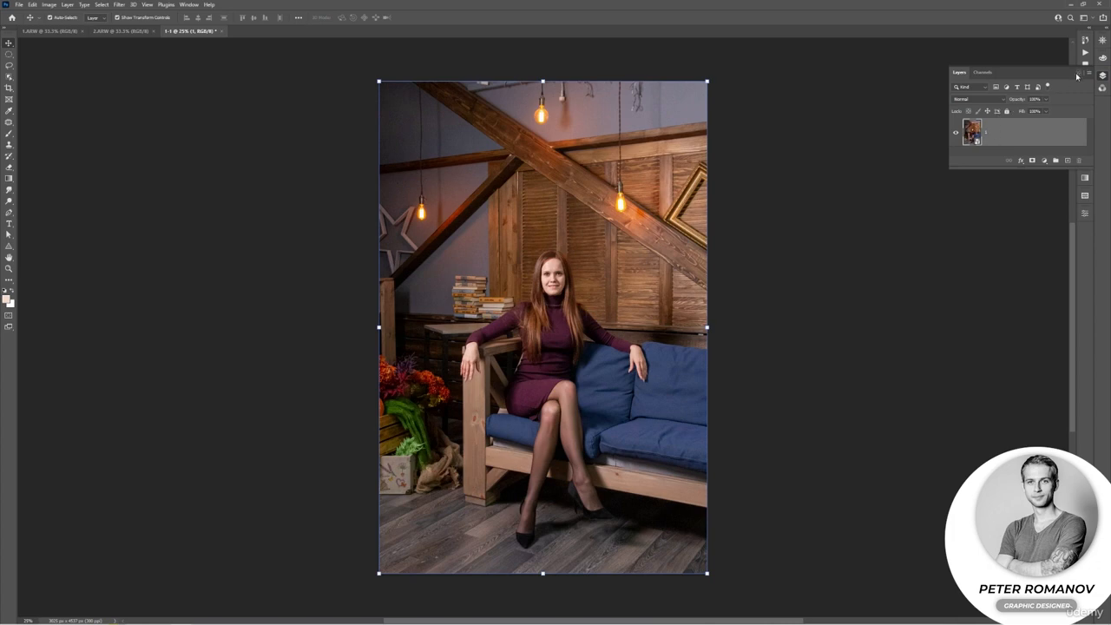
pyautogui.click(1079, 76)
pyautogui.click(204, 153)
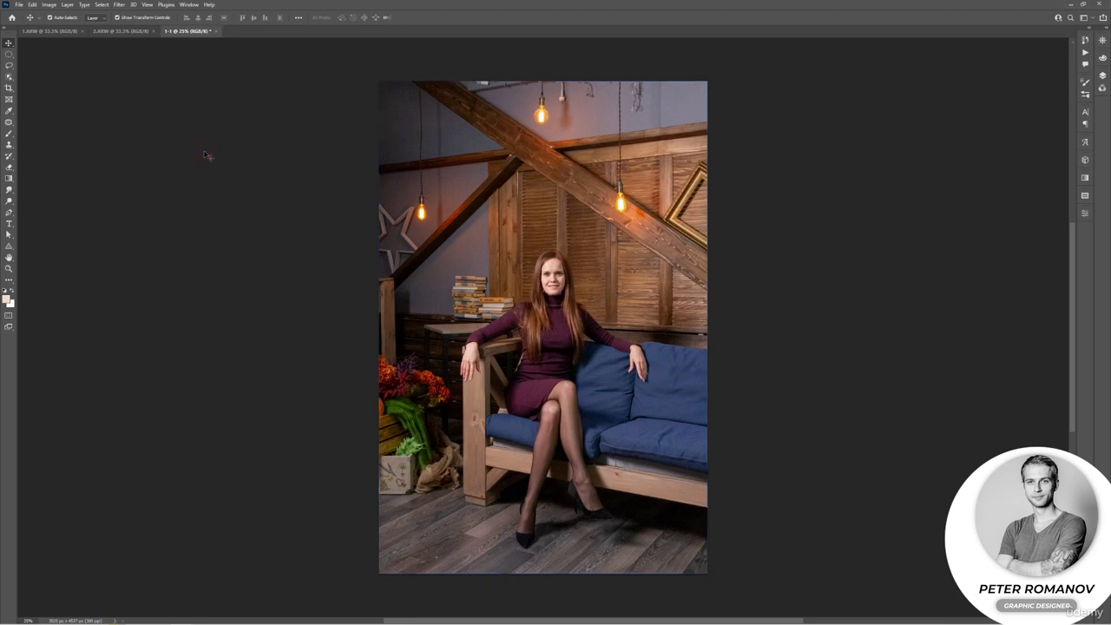
pyautogui.click(49, 31)
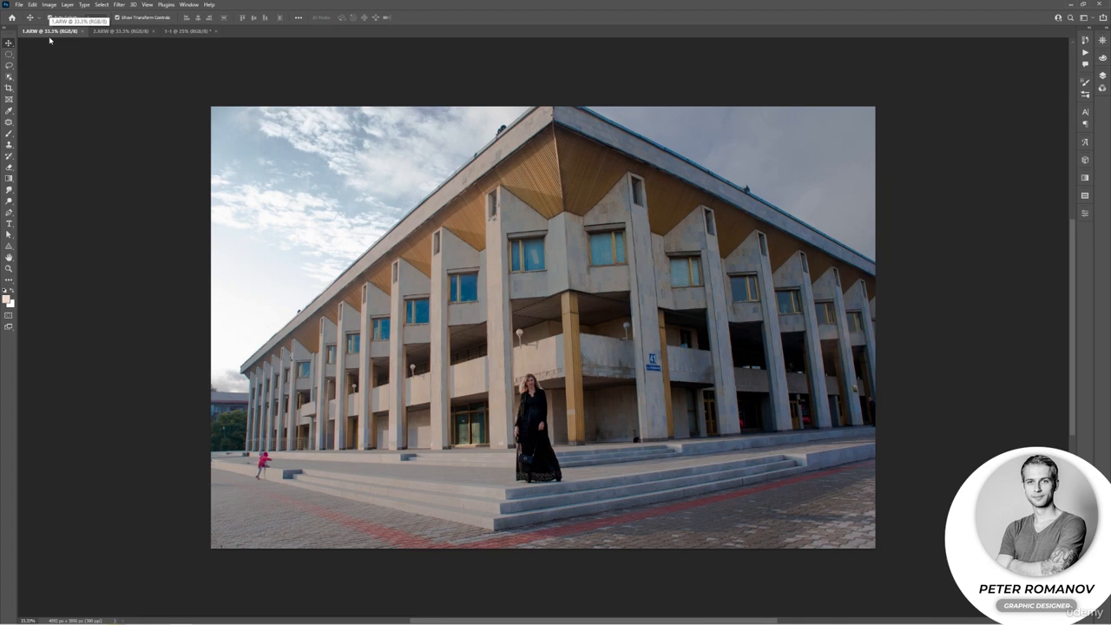
pyautogui.click(121, 32)
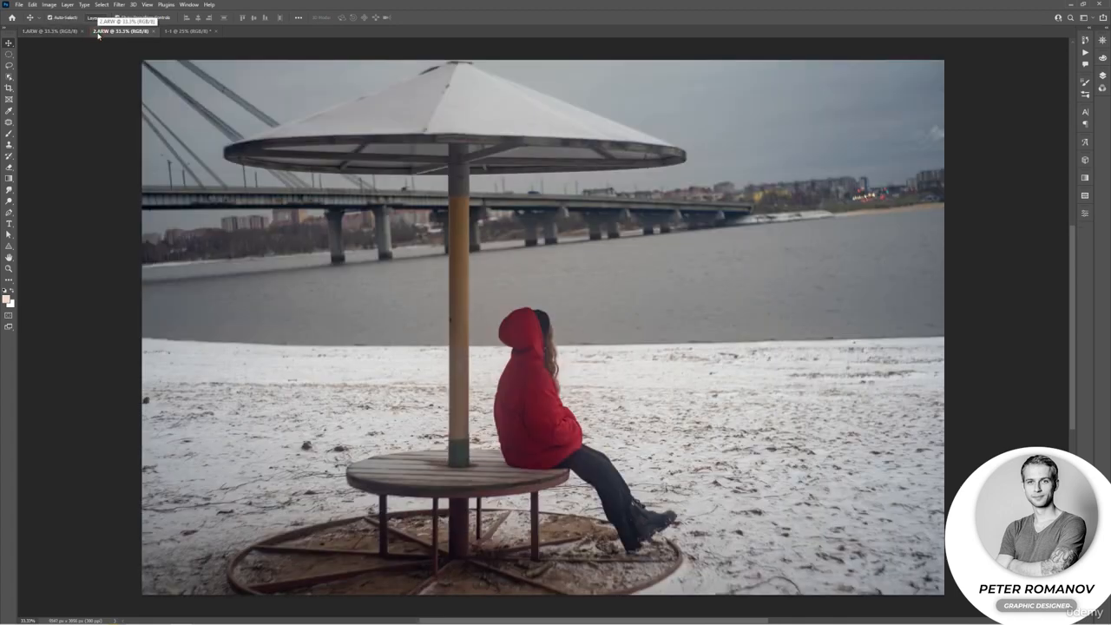
pyautogui.click(169, 34)
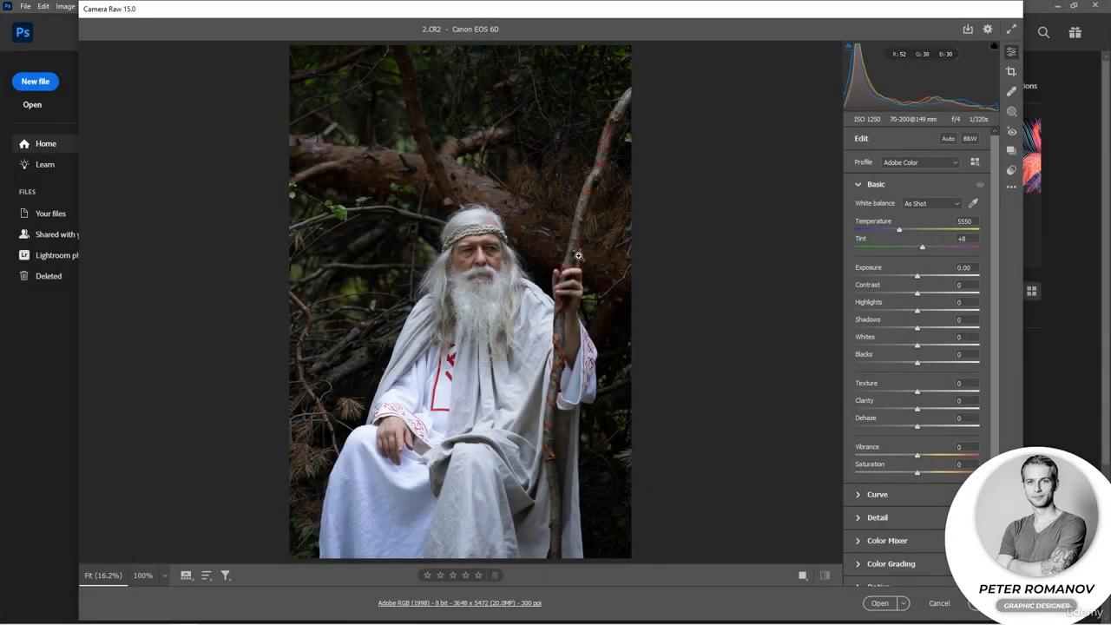
# Remove a spot on the fallen trunk above the man's head in 2.CR2, using Content-Aware Remove at size 10.
pyautogui.click(875, 183)
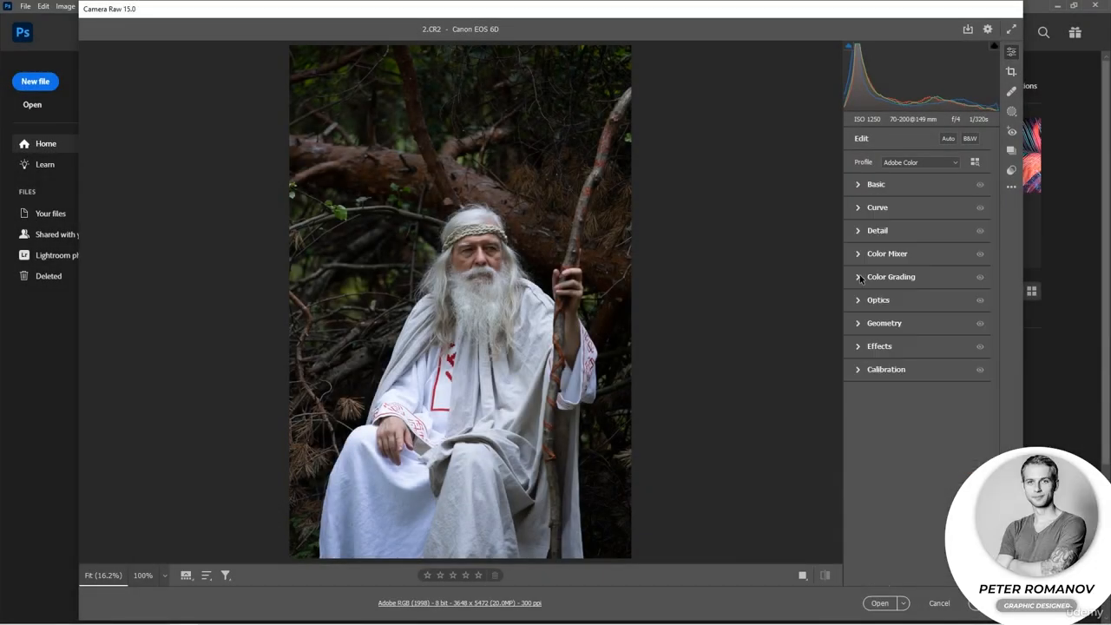
pyautogui.click(1010, 92)
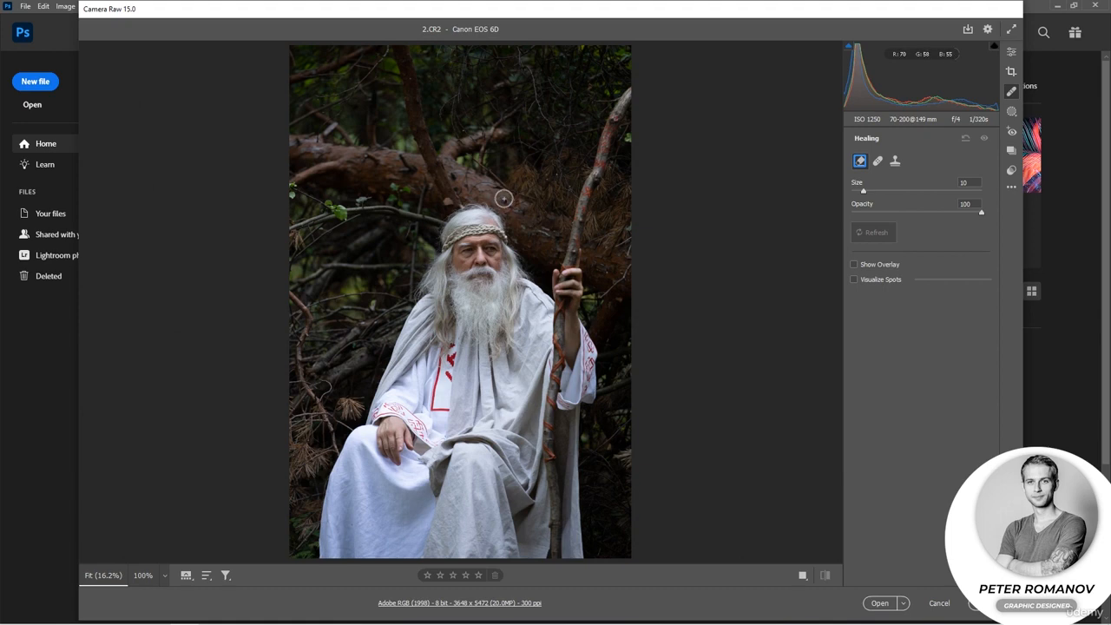
pyautogui.click(504, 199)
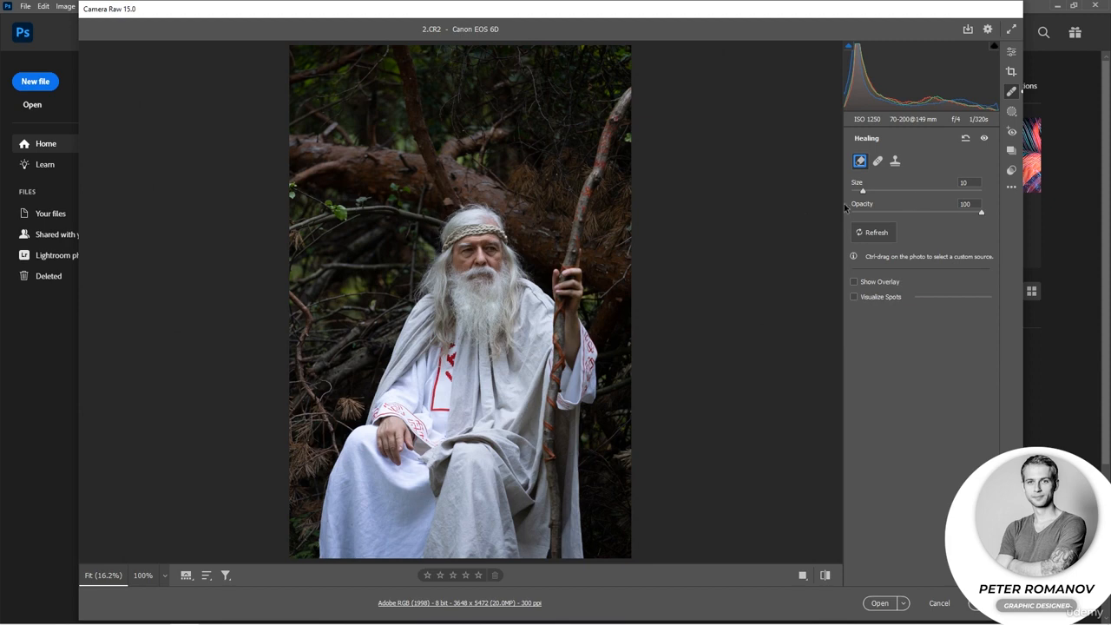
# Try the Heal brush at size 16 on the fallen trunk, undoing the last healing edit before painting a stroke along it.
pyautogui.scroll(3, 542, 235)
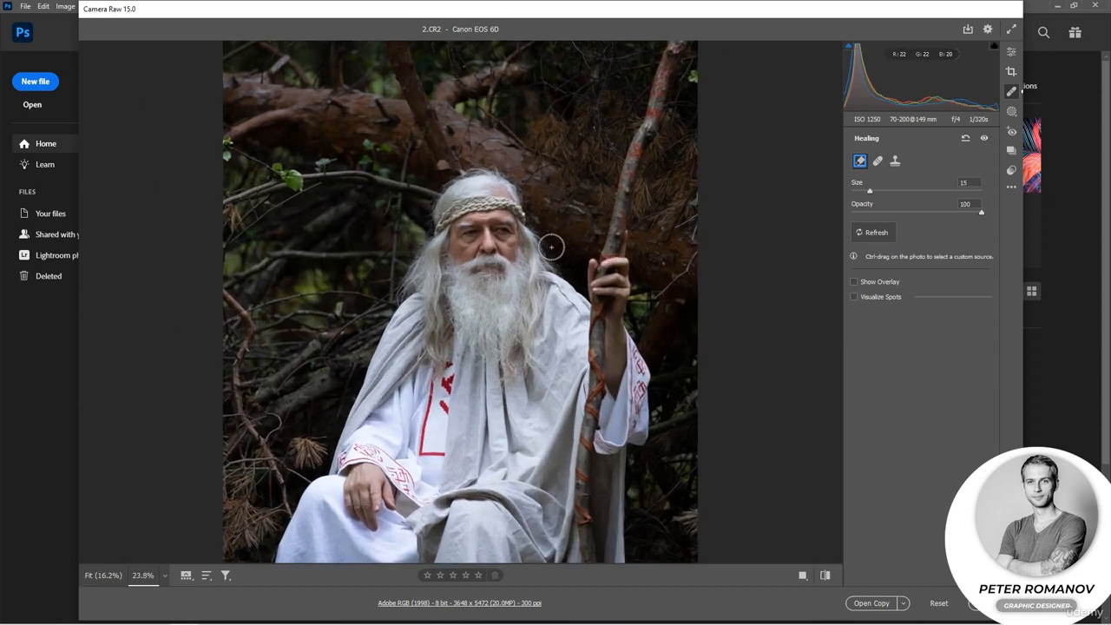
pyautogui.scroll(1, 542, 234)
pyautogui.moveTo(523, 162); pyautogui.dragTo(519, 282)
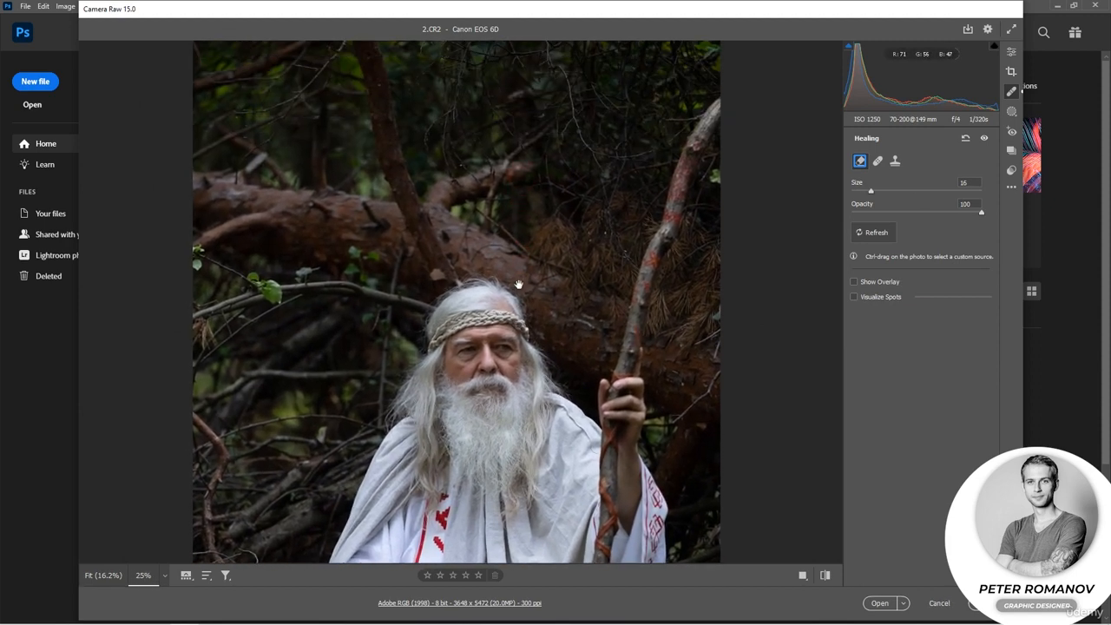
pyautogui.click(878, 161)
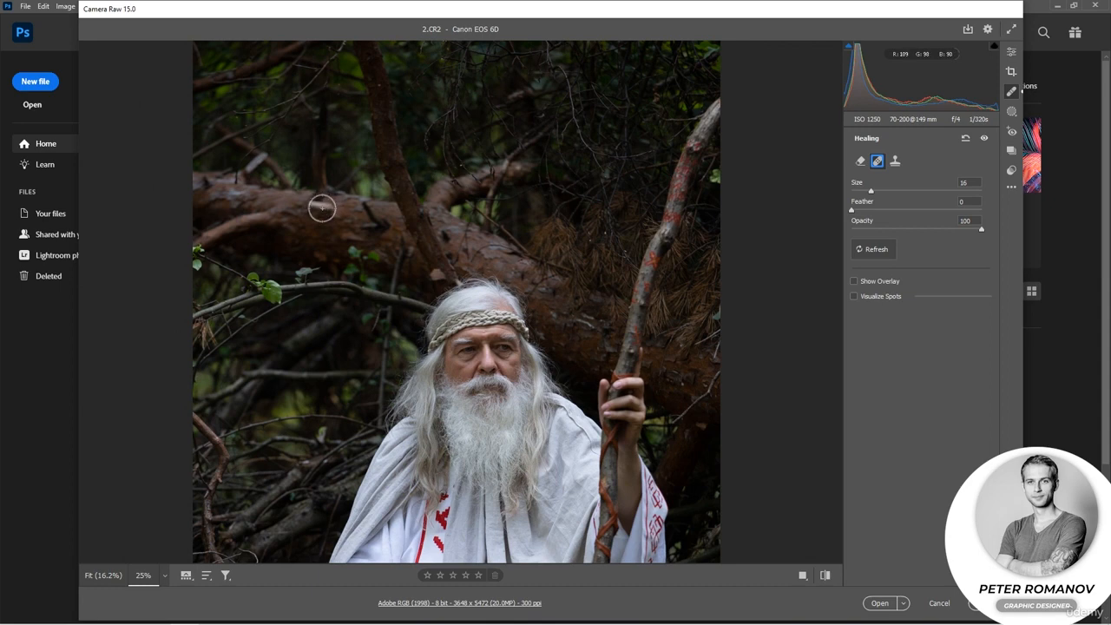
pyautogui.hotkey('ctrl', 'z')
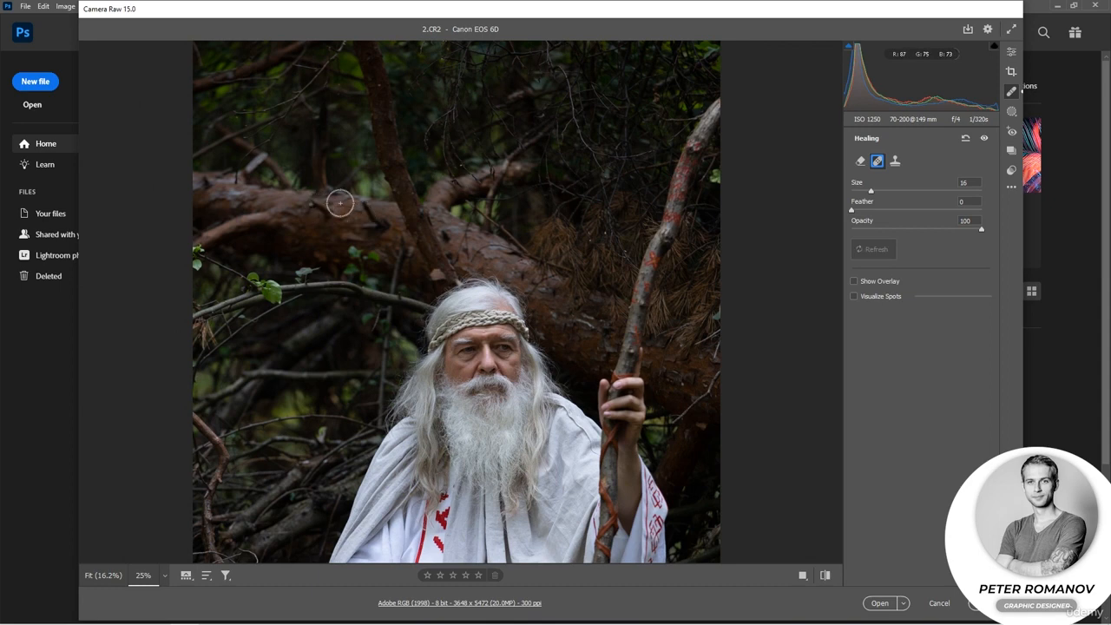
pyautogui.moveTo(315, 207); pyautogui.dragTo(378, 217)
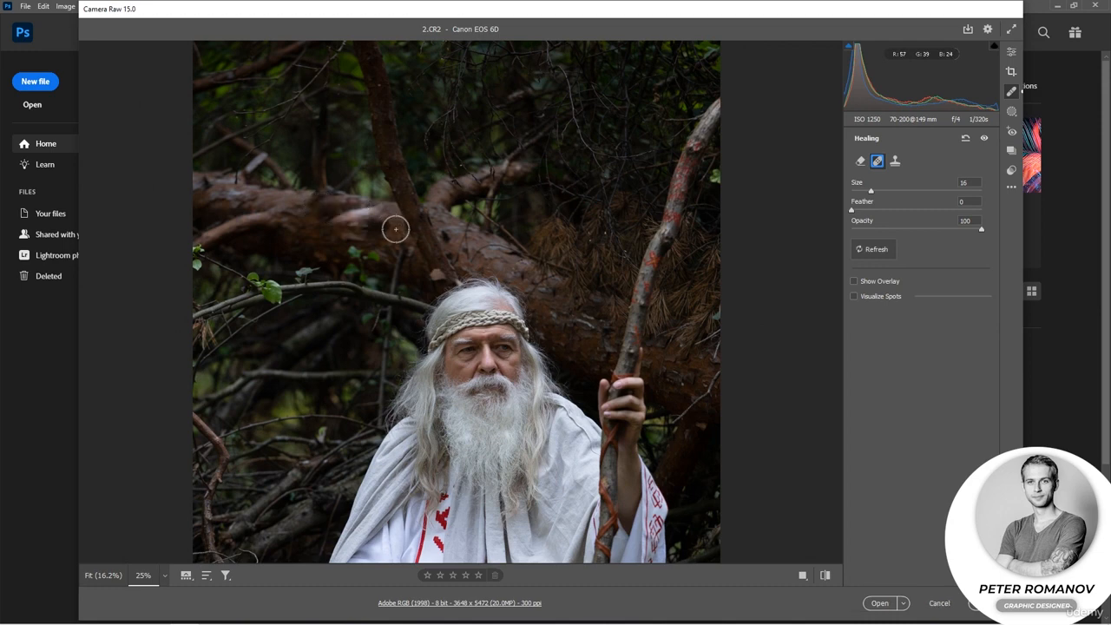
# Try the Clone tool on two spots of the fallen trunk and show the pin overlay.
pyautogui.click(894, 161)
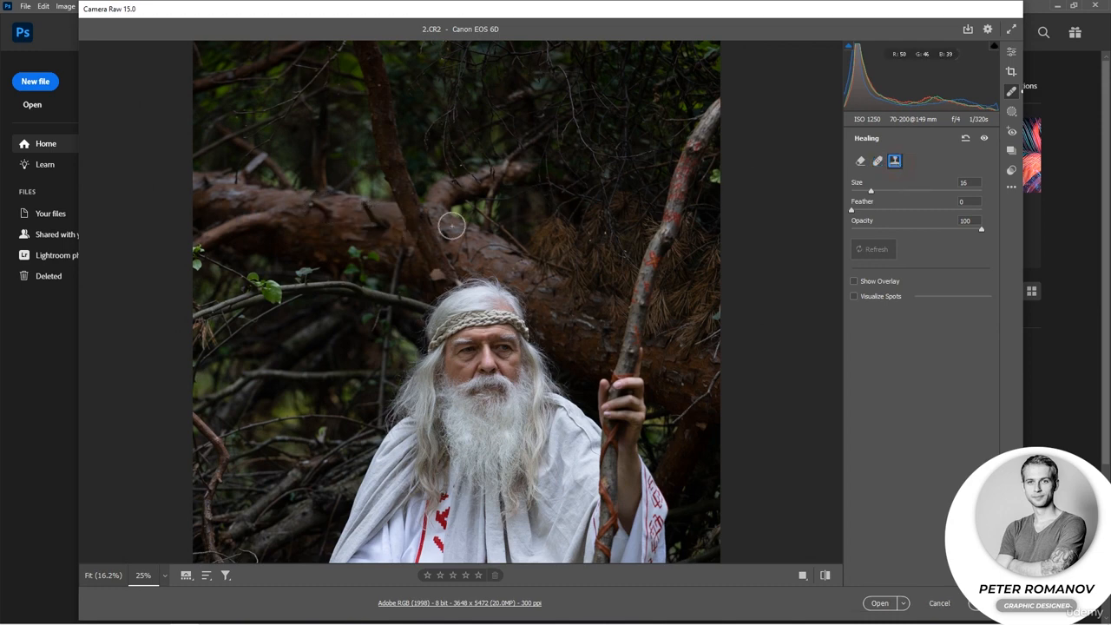
pyautogui.click(369, 212)
pyautogui.click(312, 233)
pyautogui.click(853, 281)
# Heal a spot on the trunk beside the man's head with Feather 14, sampling from the trunk above his head.
pyautogui.click(878, 162)
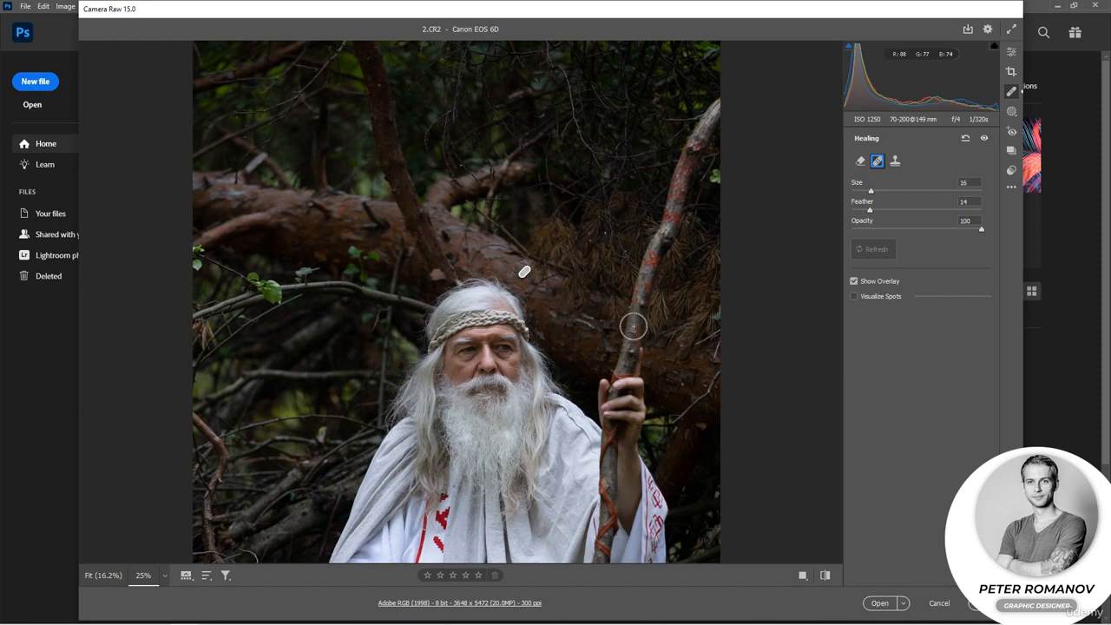
pyautogui.click(556, 322)
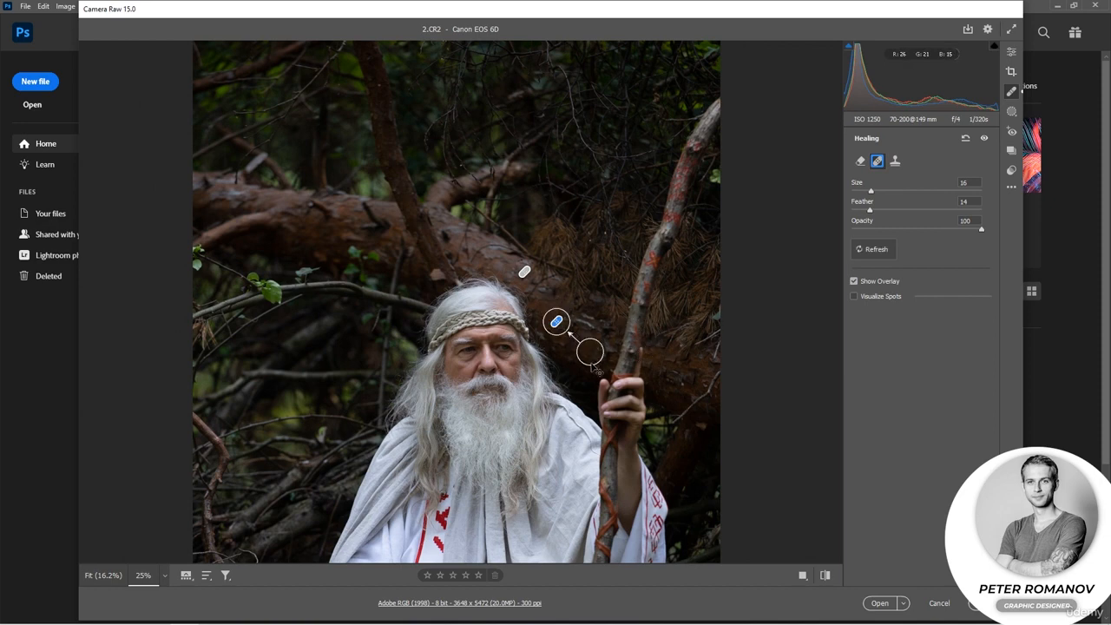
pyautogui.moveTo(589, 350)
pyautogui.mouseDown()
pyautogui.moveTo(606, 385)
pyautogui.moveTo(685, 367)
pyautogui.moveTo(552, 277)
pyautogui.moveTo(498, 269)
pyautogui.mouseUp()
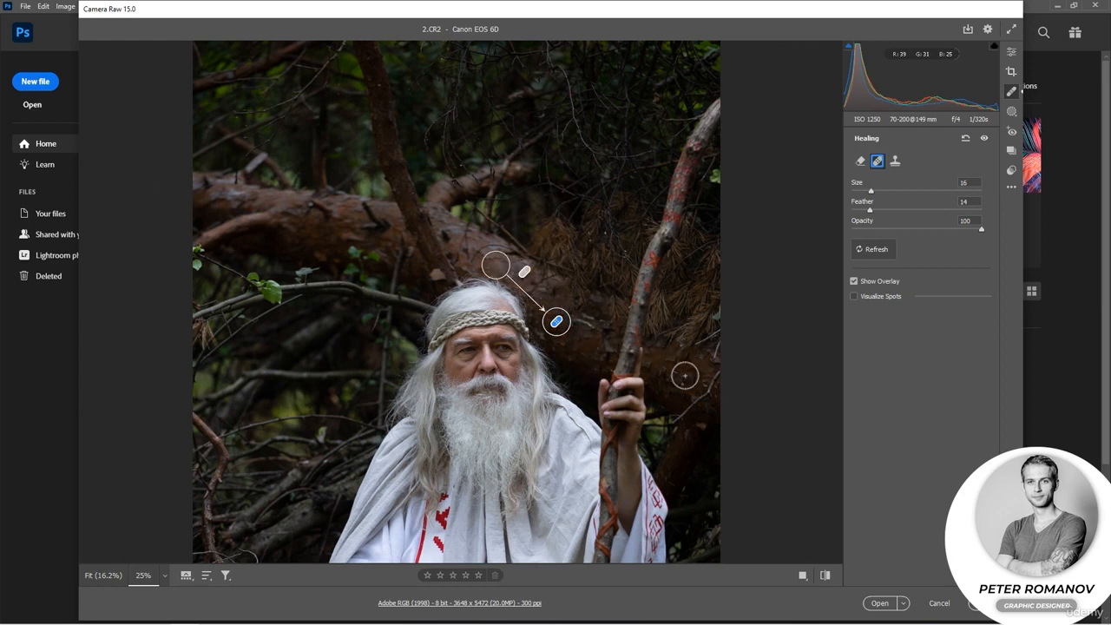
# Heal a spot on the far part of the trunk, enlarge it to size 50, and try different source areas around it.
pyautogui.click(337, 231)
pyautogui.moveTo(367, 267)
pyautogui.mouseDown()
pyautogui.moveTo(380, 232)
pyautogui.moveTo(360, 223)
pyautogui.mouseUp()
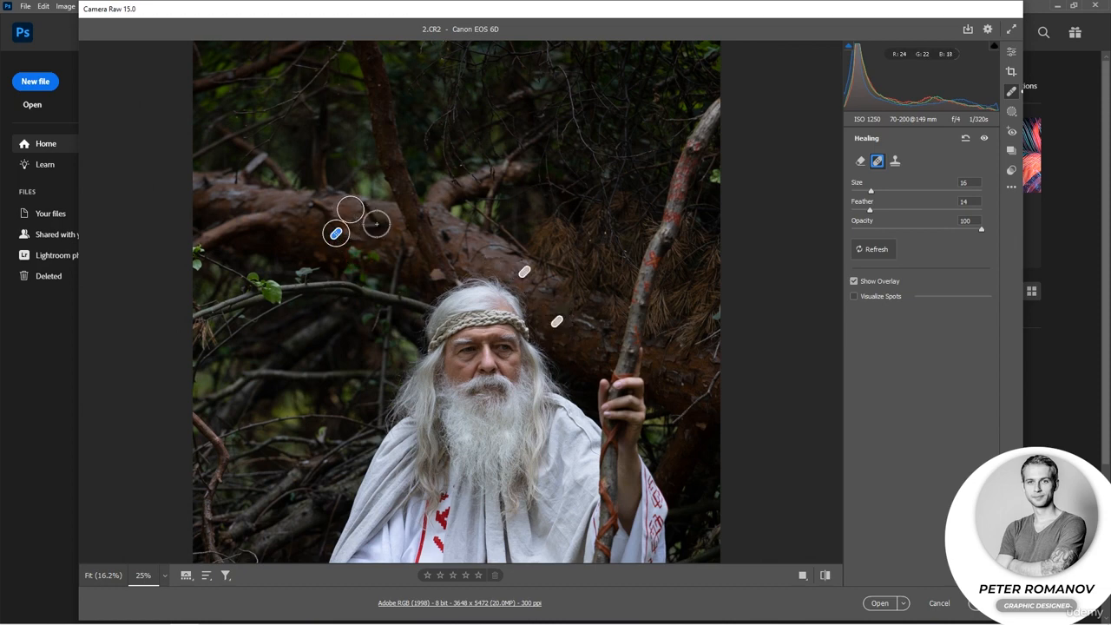
pyautogui.press(']')
pyautogui.press(']')
pyautogui.press(']')
pyautogui.press(']')
pyautogui.press(']')
pyautogui.press(']')
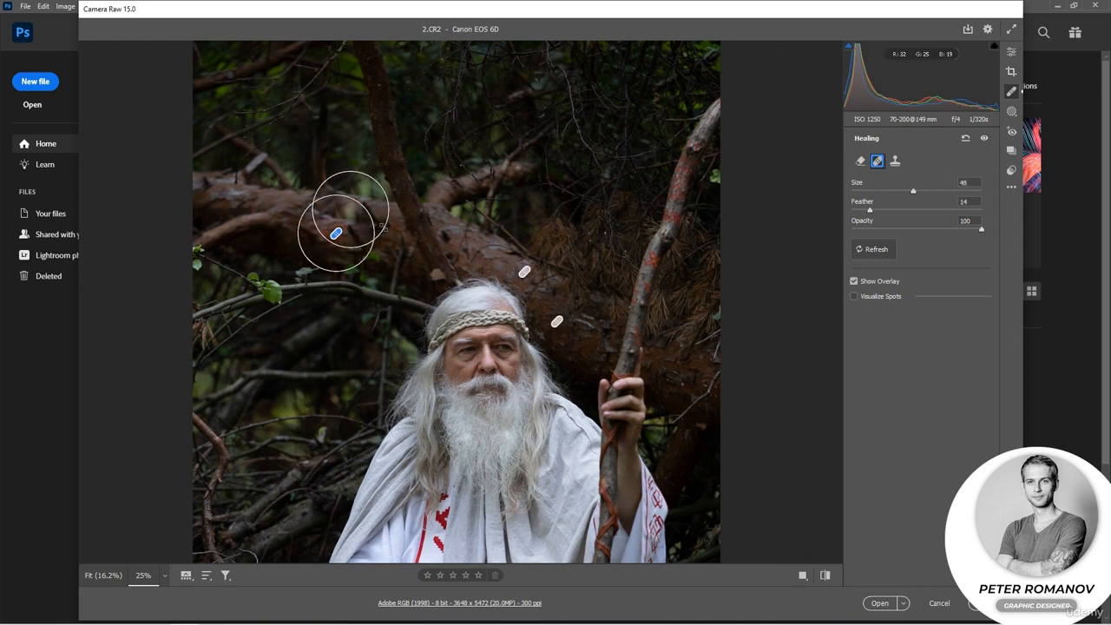
pyautogui.press(']')
pyautogui.moveTo(384, 217)
pyautogui.mouseDown()
pyautogui.moveTo(462, 165)
pyautogui.moveTo(488, 120)
pyautogui.moveTo(386, 128)
pyautogui.moveTo(307, 172)
pyautogui.moveTo(281, 233)
pyautogui.moveTo(258, 233)
pyautogui.moveTo(232, 206)
pyautogui.moveTo(254, 218)
pyautogui.moveTo(290, 291)
pyautogui.mouseUp()
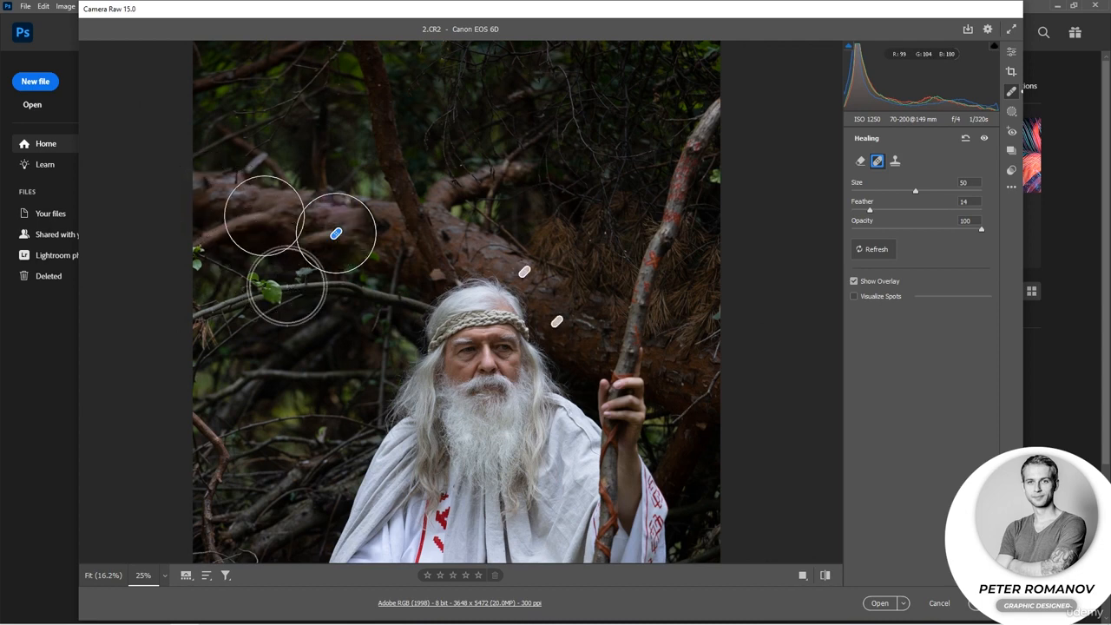
# Reduce the healing brush size to 35 and reset all healing edits on the photo.
pyautogui.press('[')
pyautogui.press('[')
pyautogui.press('[')
pyautogui.click(963, 139)
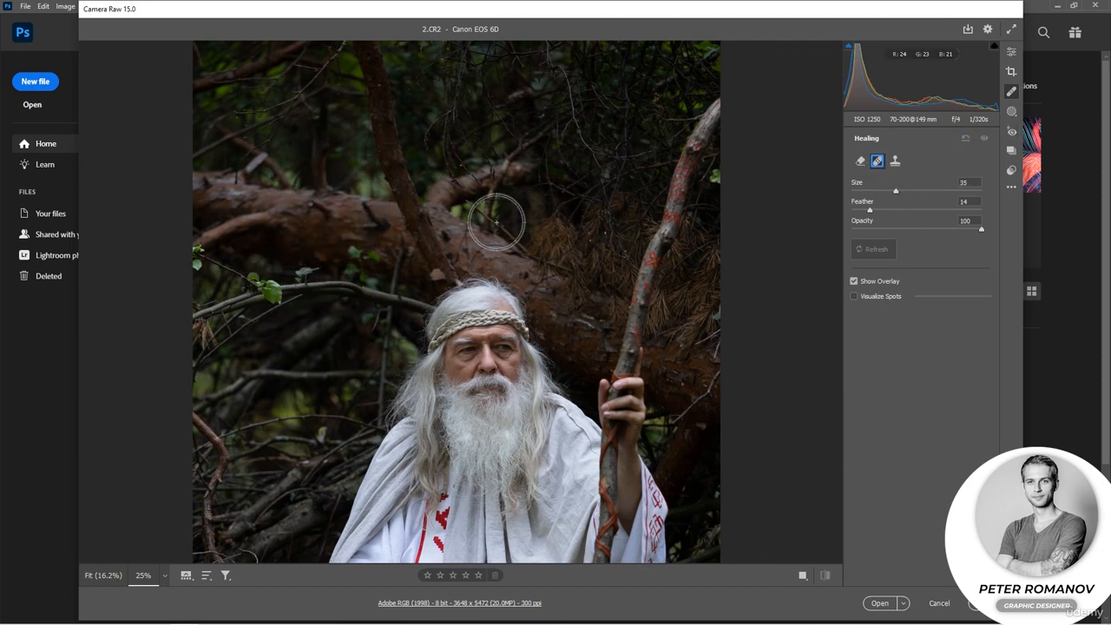
# Remove the spot on the trunk above the man's head with Content-Aware Remove, check it without the overlay, and switch it to Heal.
pyautogui.click(895, 160)
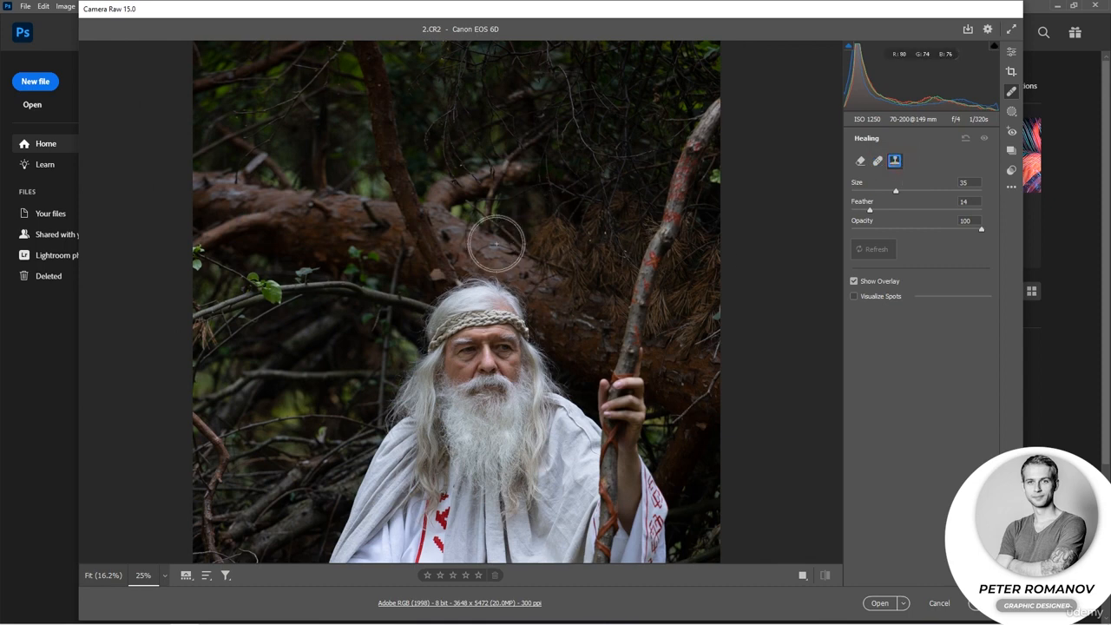
pyautogui.click(860, 160)
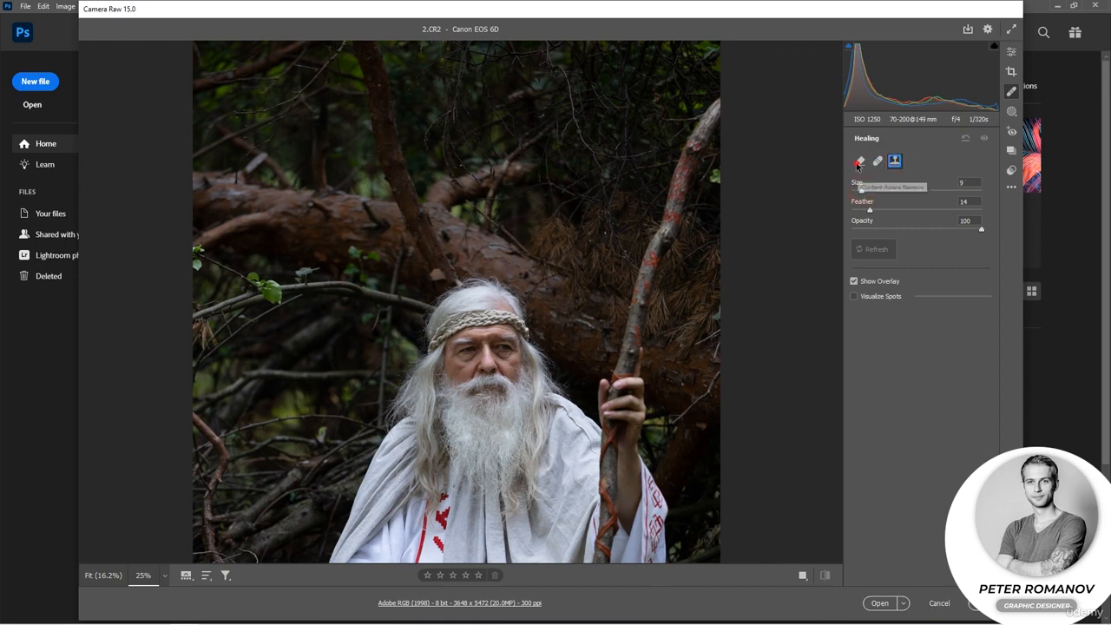
pyautogui.click(524, 274)
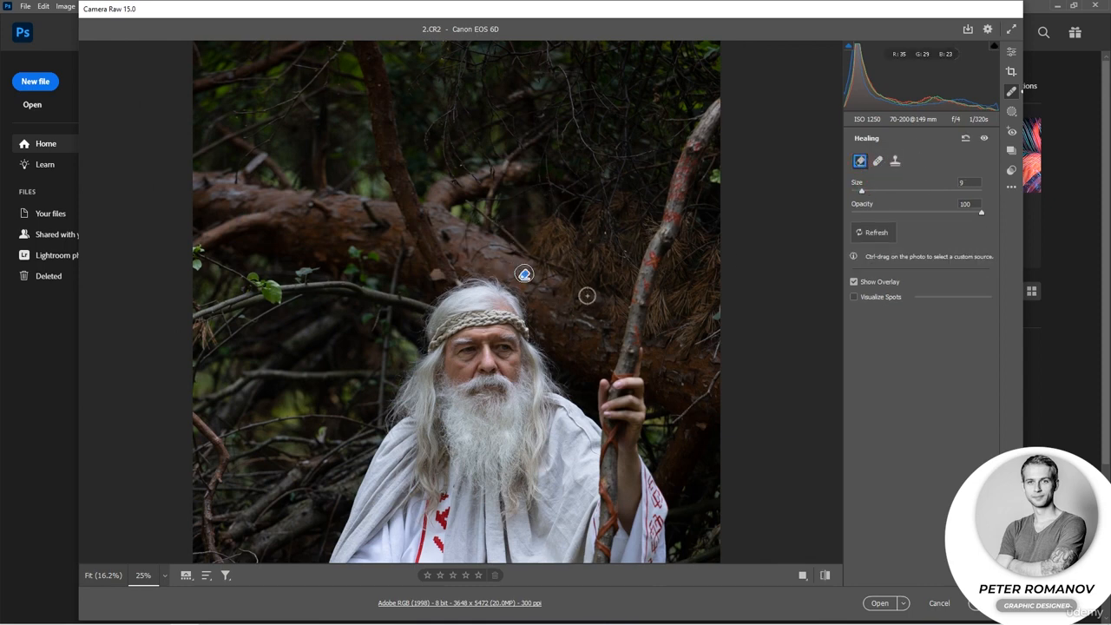
pyautogui.click(854, 282)
pyautogui.click(854, 282)
pyautogui.click(879, 162)
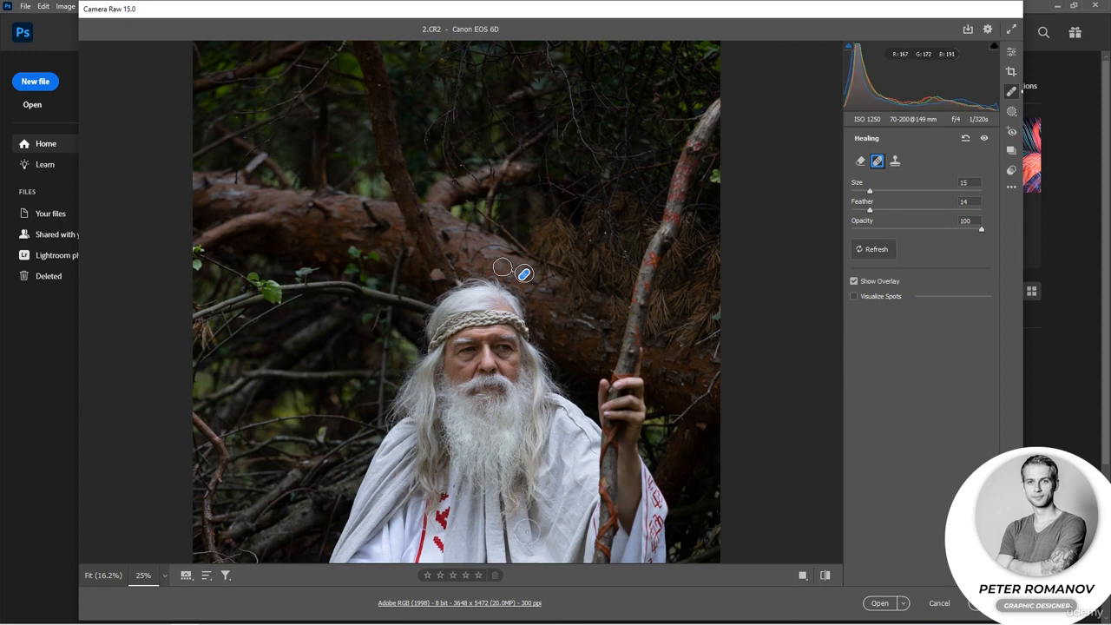
# Heal the red mark on the staff at size 15, sample from lower down the staff, and check it without the overlay.
pyautogui.click(653, 259)
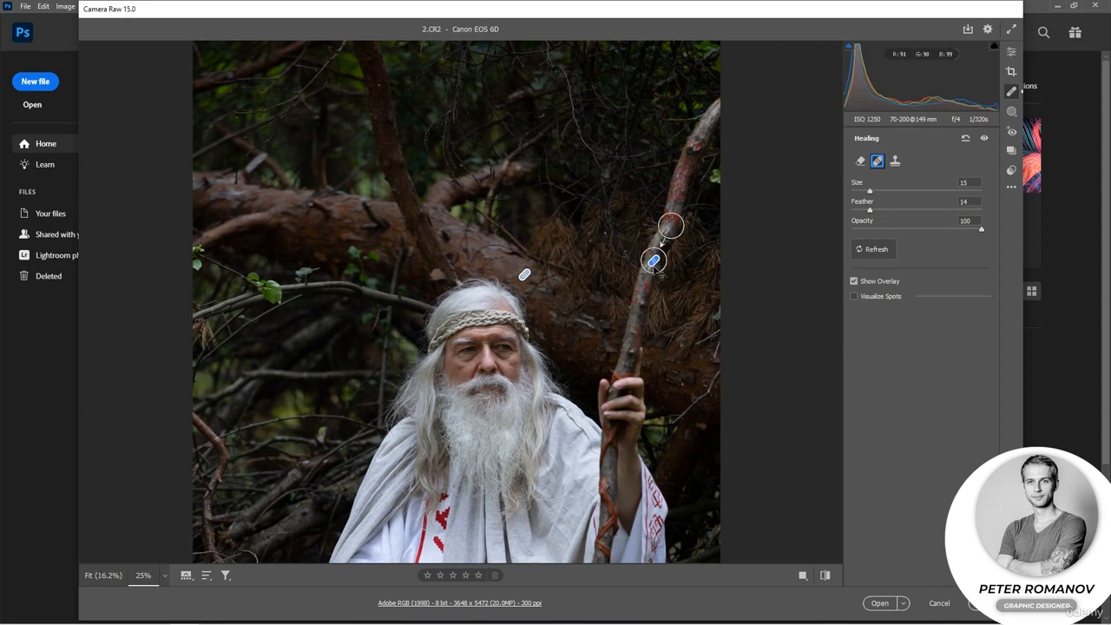
pyautogui.moveTo(669, 227)
pyautogui.mouseDown()
pyautogui.moveTo(645, 299)
pyautogui.moveTo(645, 344)
pyautogui.mouseUp()
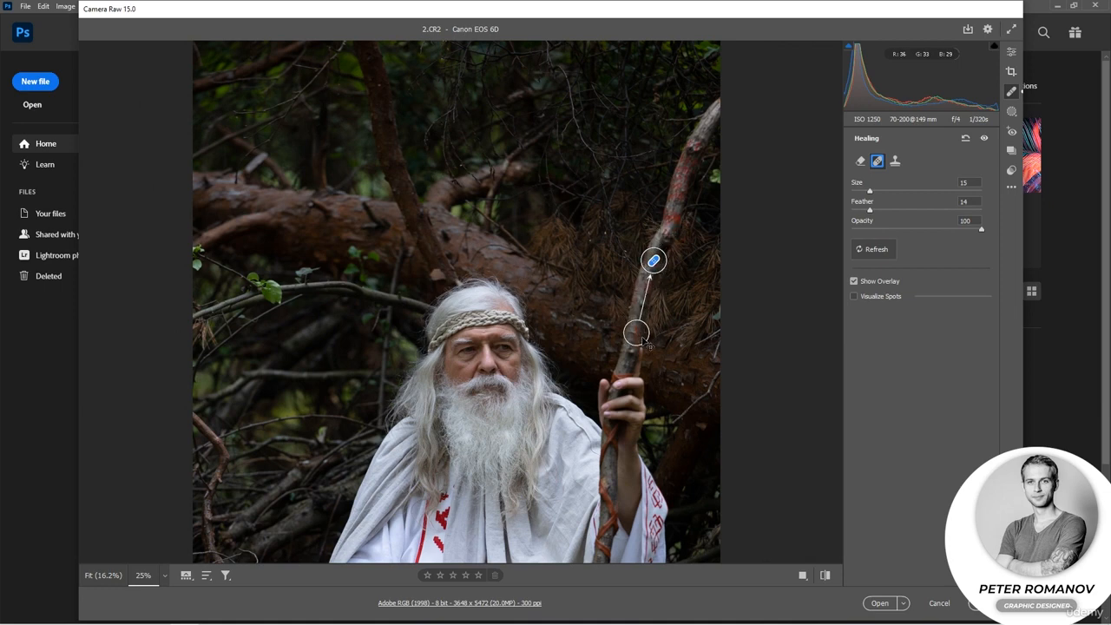
pyautogui.click(854, 283)
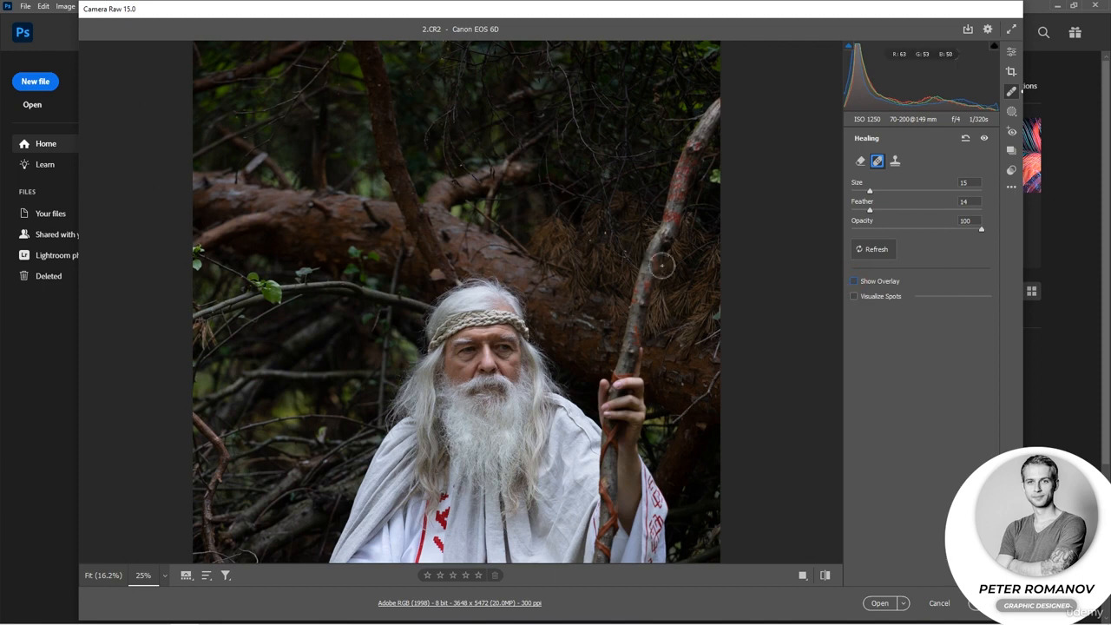
pyautogui.click(854, 283)
# Try sampling the staff repair from the man's hand, and return the source to the staff above the hand.
pyautogui.moveTo(646, 341); pyautogui.dragTo(638, 398)
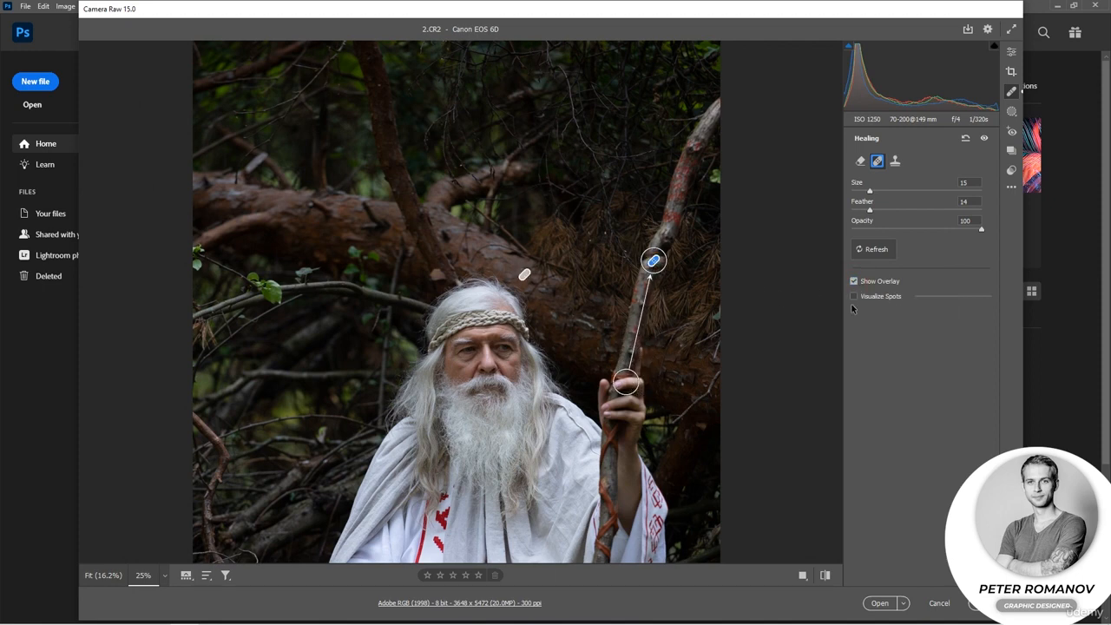
pyautogui.click(852, 283)
pyautogui.click(853, 283)
pyautogui.moveTo(642, 380); pyautogui.dragTo(644, 324)
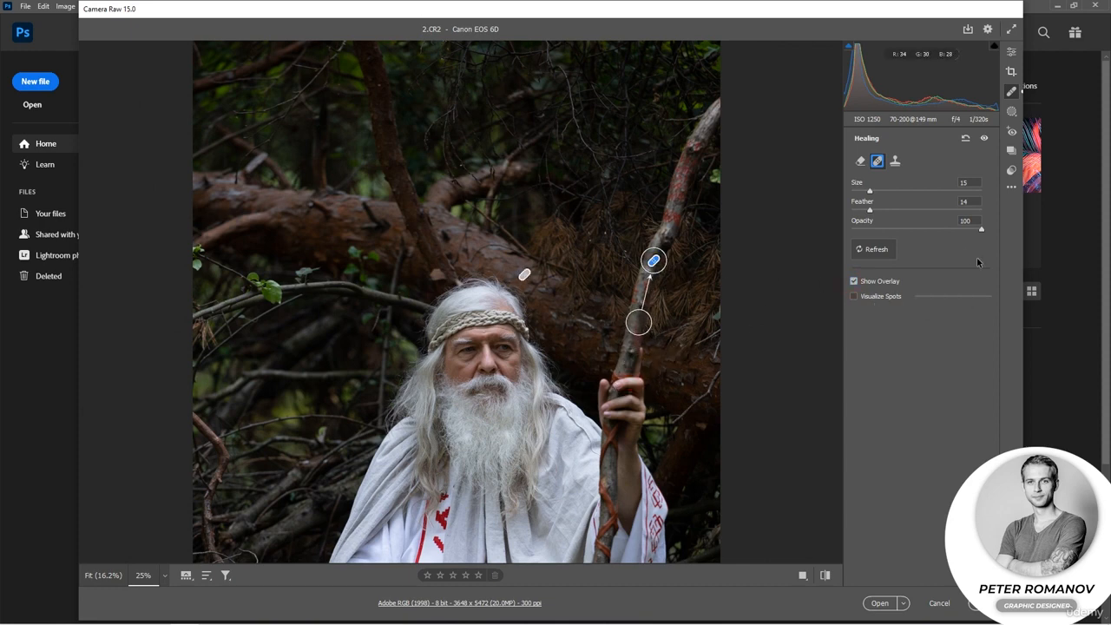
# Check the staff repair with the overlay hidden, convert the spot to Clone, and show the overlay again.
pyautogui.click(853, 281)
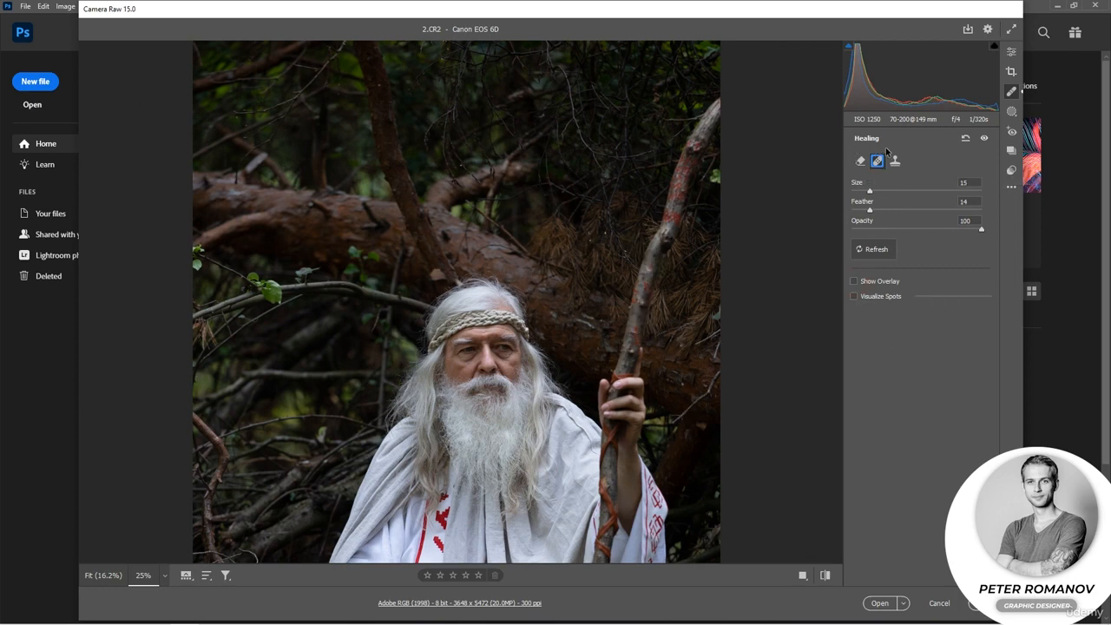
pyautogui.click(894, 162)
pyautogui.click(853, 281)
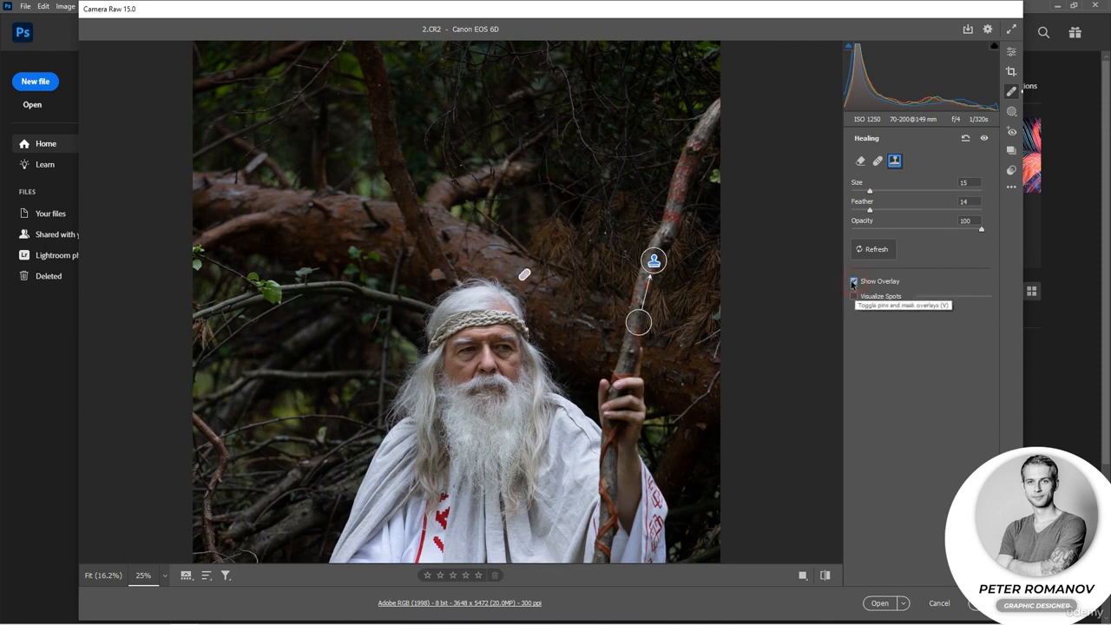
# Clone over the light spot beside the upper part of the staff, sampling from the dark foliage above the trunk.
pyautogui.click(258, 216)
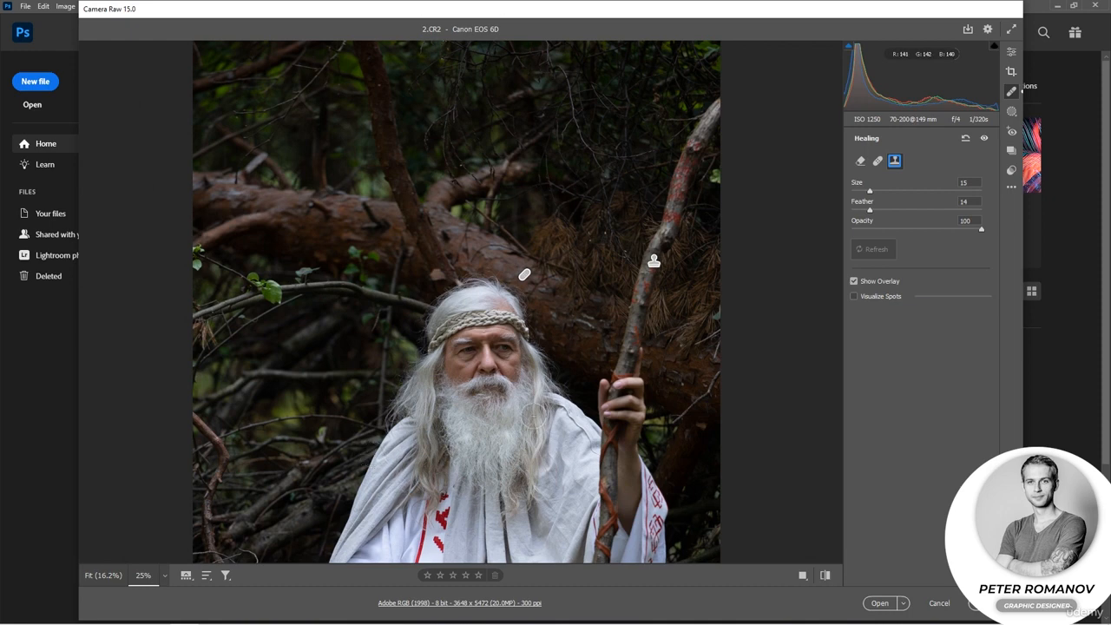
pyautogui.click(718, 178)
pyautogui.moveTo(530, 122)
pyautogui.mouseDown()
pyautogui.moveTo(639, 181)
pyautogui.moveTo(560, 162)
pyautogui.moveTo(454, 101)
pyautogui.mouseUp()
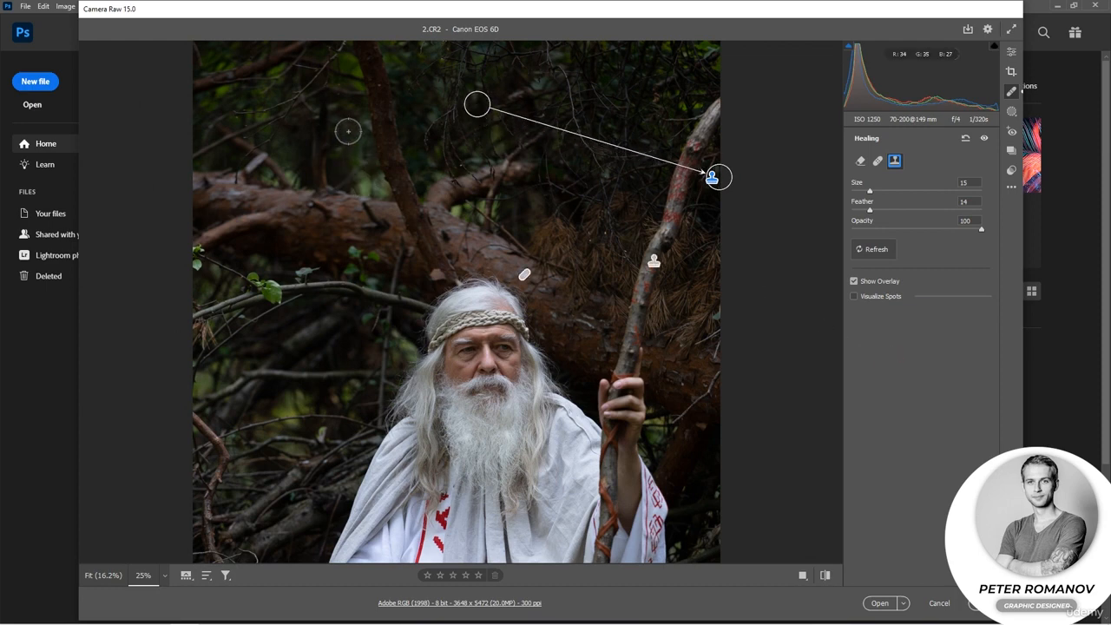
# Try cloning over the spot on the trunk beside the upright branch at size 24, sampling from the bark to its left.
pyautogui.click(367, 216)
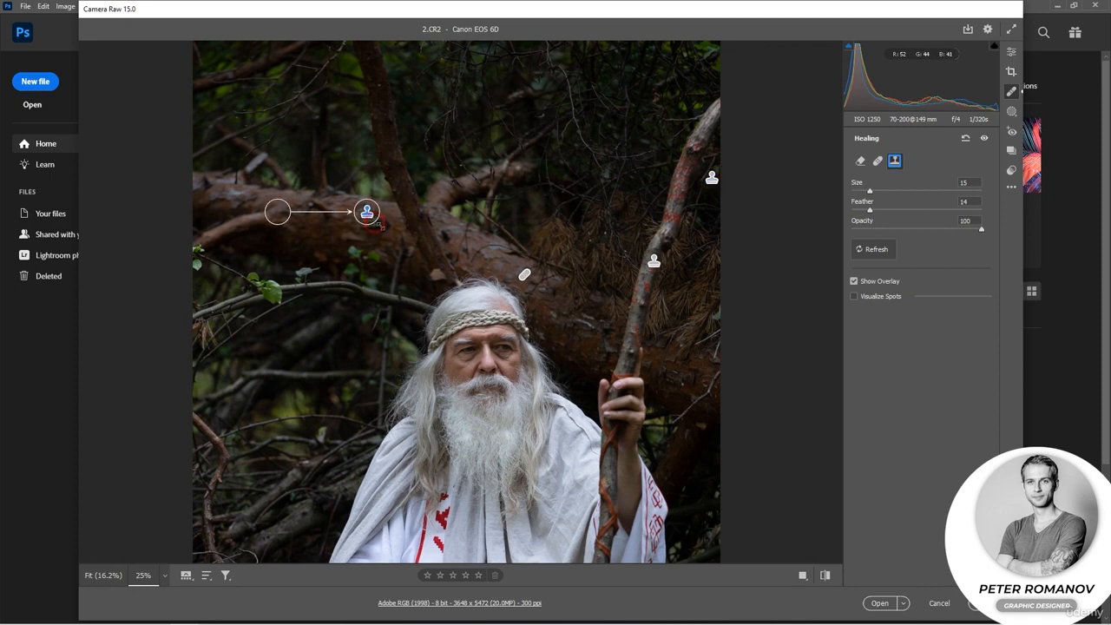
pyautogui.moveTo(387, 232); pyautogui.dragTo(386, 231)
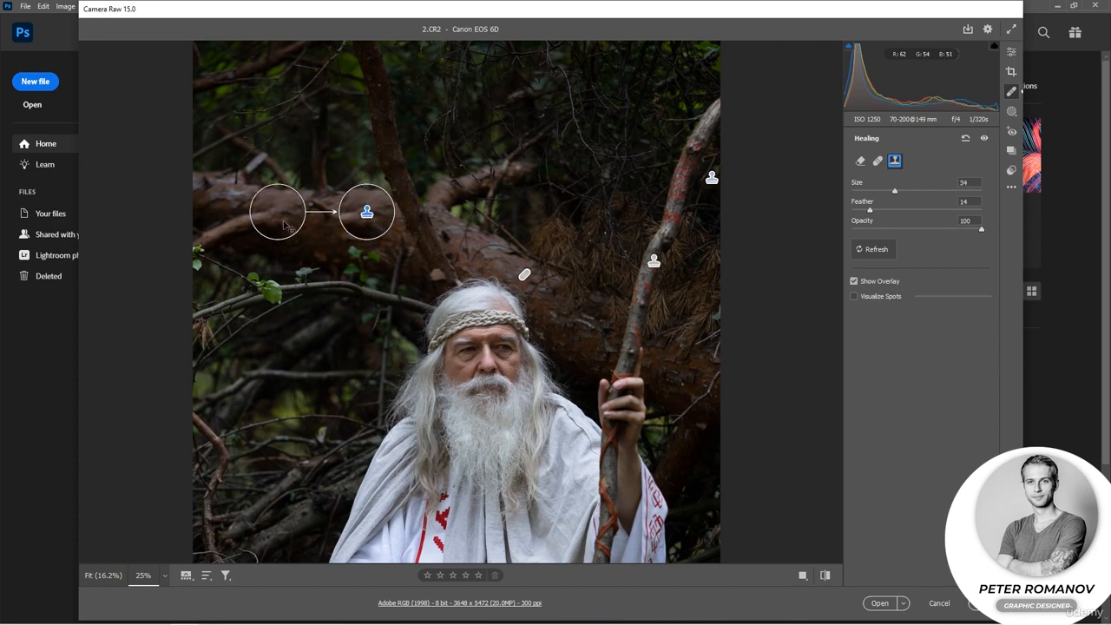
pyautogui.moveTo(286, 213); pyautogui.dragTo(293, 214)
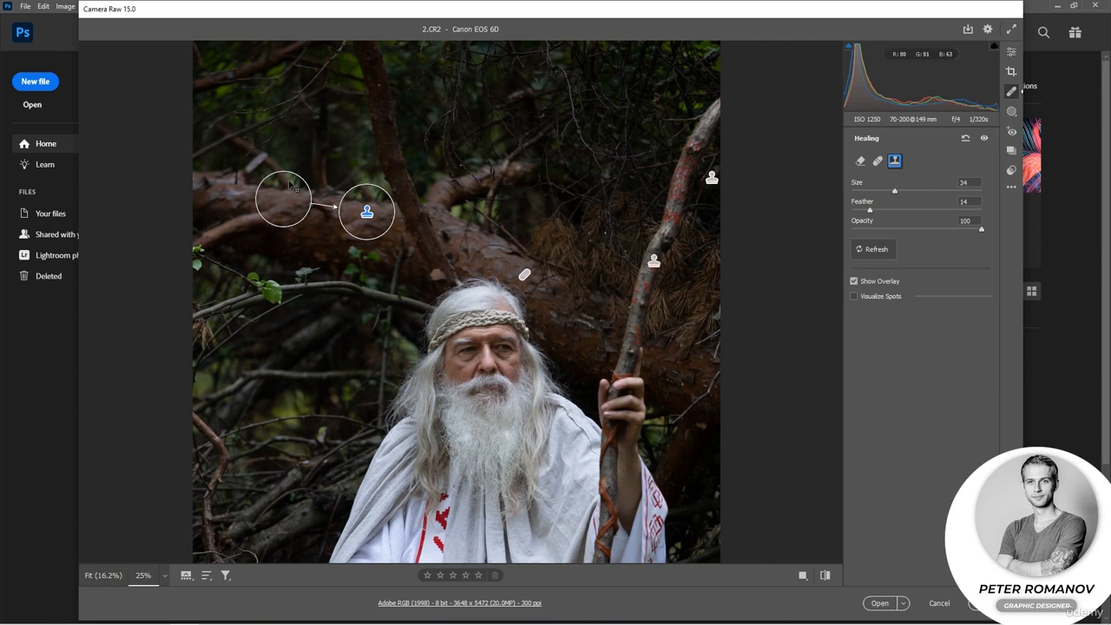
pyautogui.moveTo(287, 171); pyautogui.dragTo(287, 188)
pyautogui.moveTo(379, 223); pyautogui.dragTo(384, 218)
pyautogui.moveTo(286, 203); pyautogui.dragTo(293, 214)
pyautogui.moveTo(380, 223); pyautogui.dragTo(385, 227)
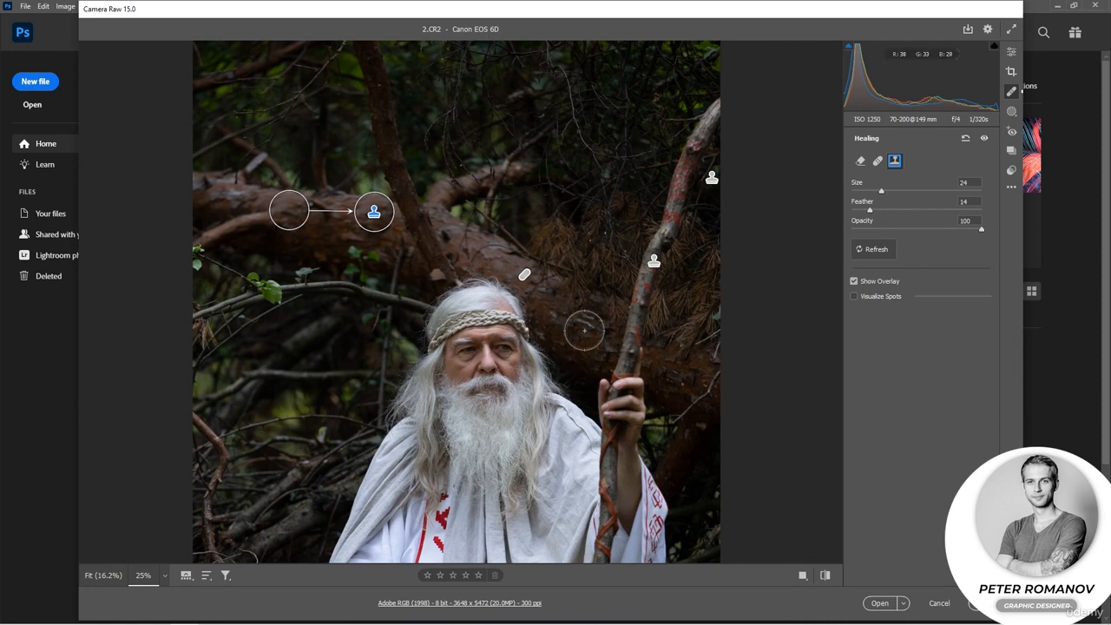
# Convert the staff repair to Content-Aware Remove, remove the mark on the trunk between the man's head and the staff, and hide the overlay.
pyautogui.click(524, 274)
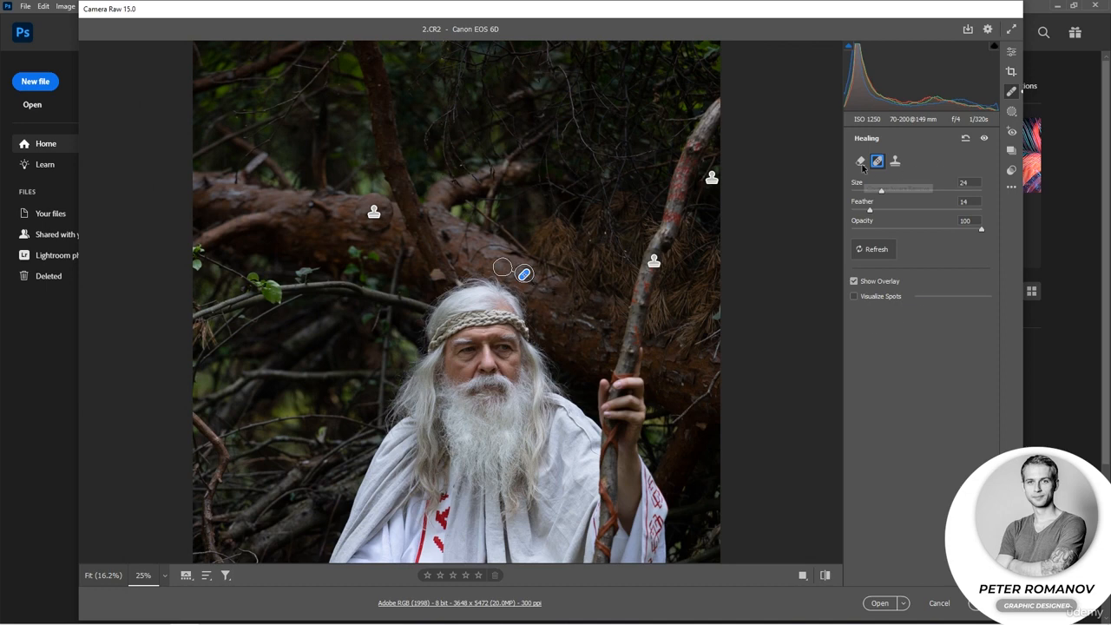
pyautogui.click(653, 261)
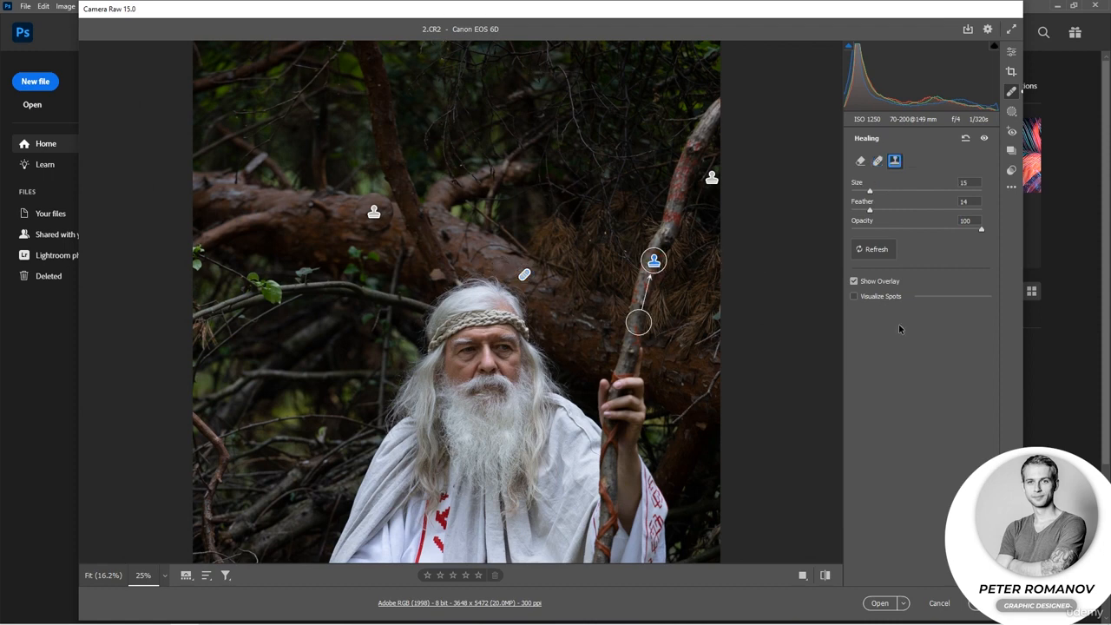
pyautogui.click(859, 161)
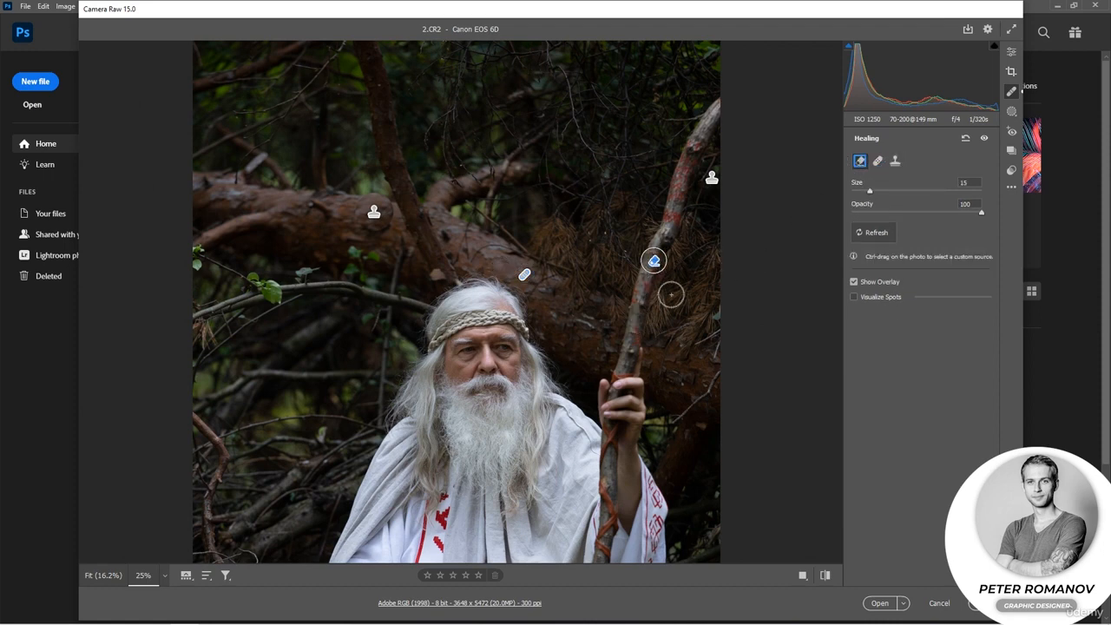
pyautogui.click(586, 323)
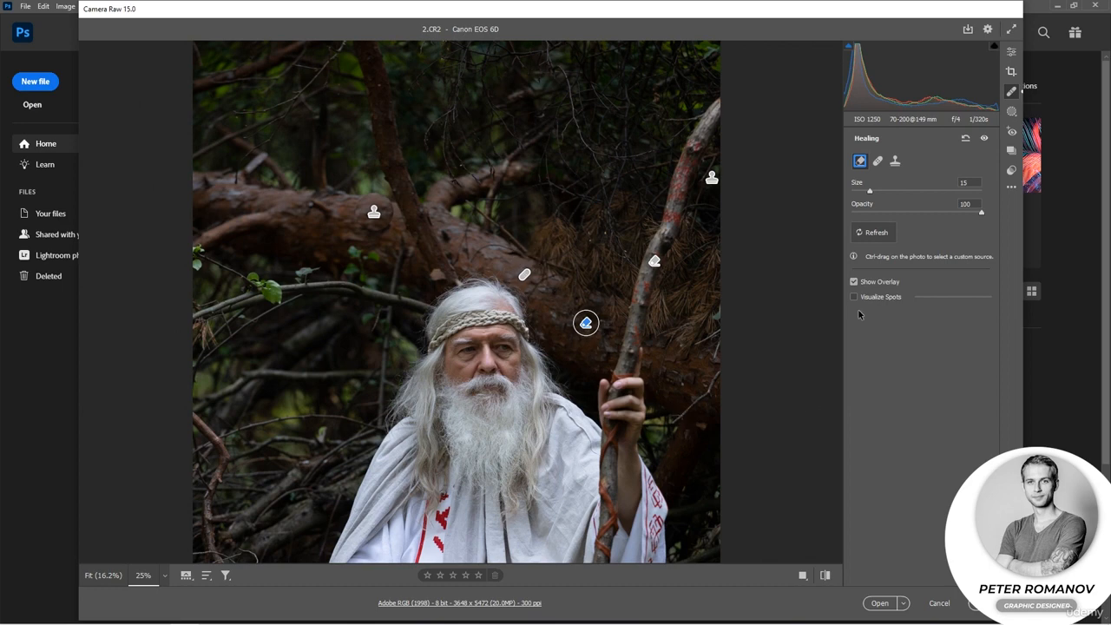
pyautogui.click(854, 282)
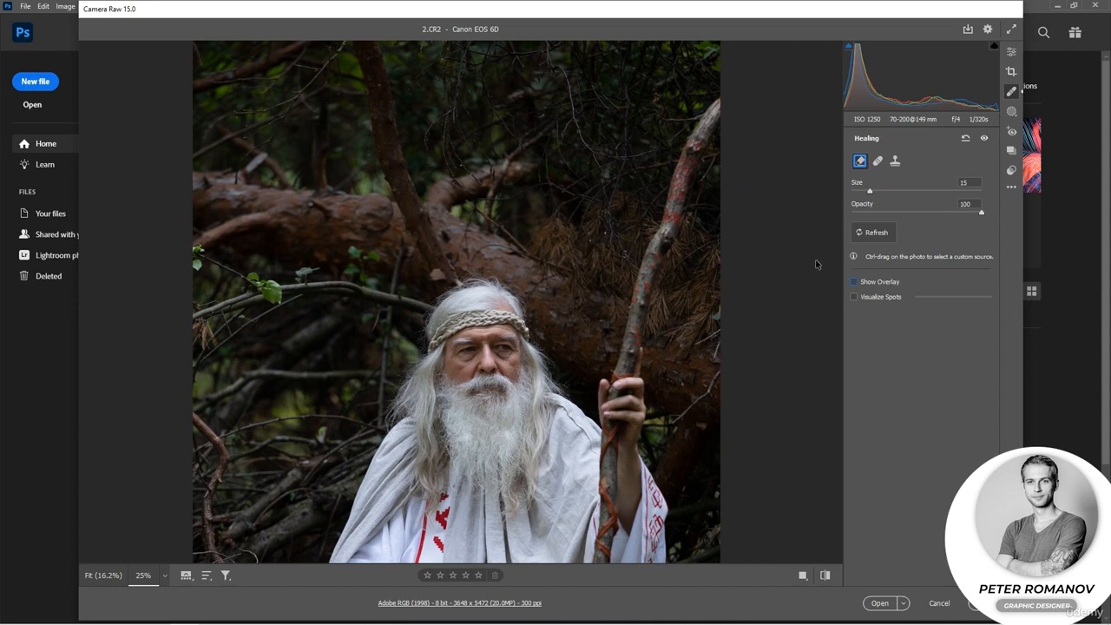
# Remove the small blemishes along the upright branch with Content-Aware Remove at size 6, and show the overlay.
pyautogui.click(870, 191)
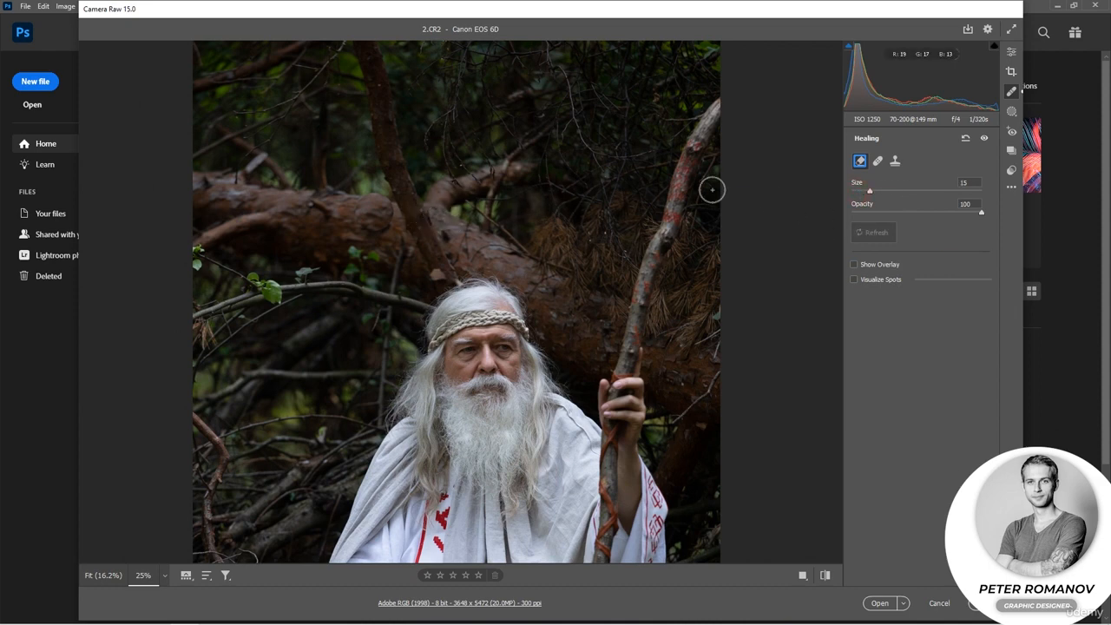
pyautogui.click(858, 192)
pyautogui.click(421, 215)
pyautogui.click(413, 194)
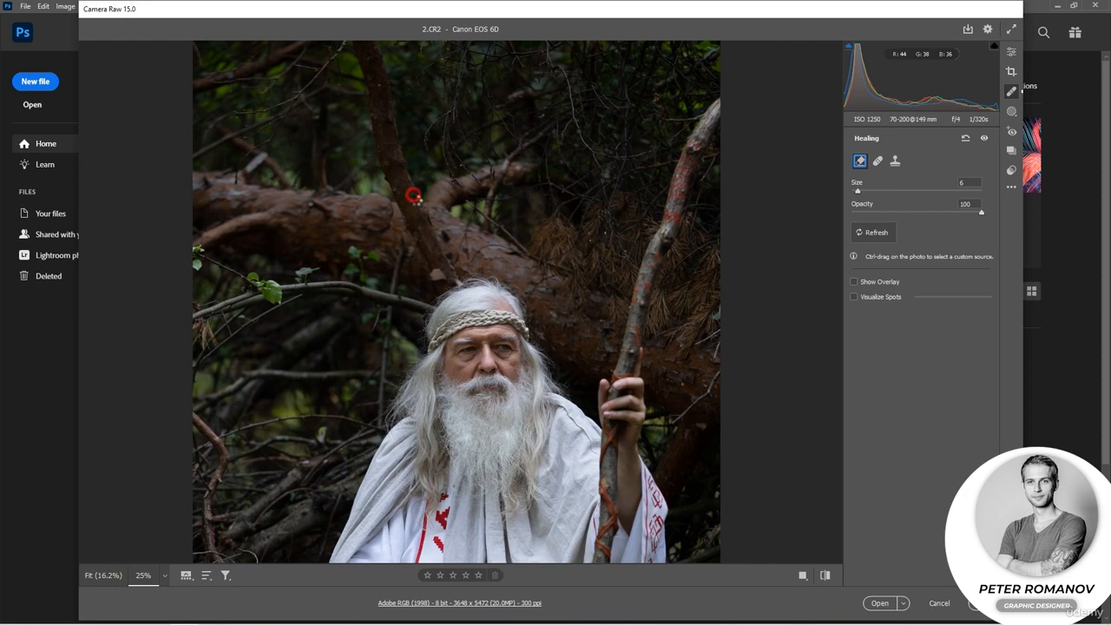
pyautogui.click(399, 190)
pyautogui.click(853, 281)
# Delete the clone spot on the trunk and cover that area with Content-Aware Remove strokes at size 15.
pyautogui.click(374, 213)
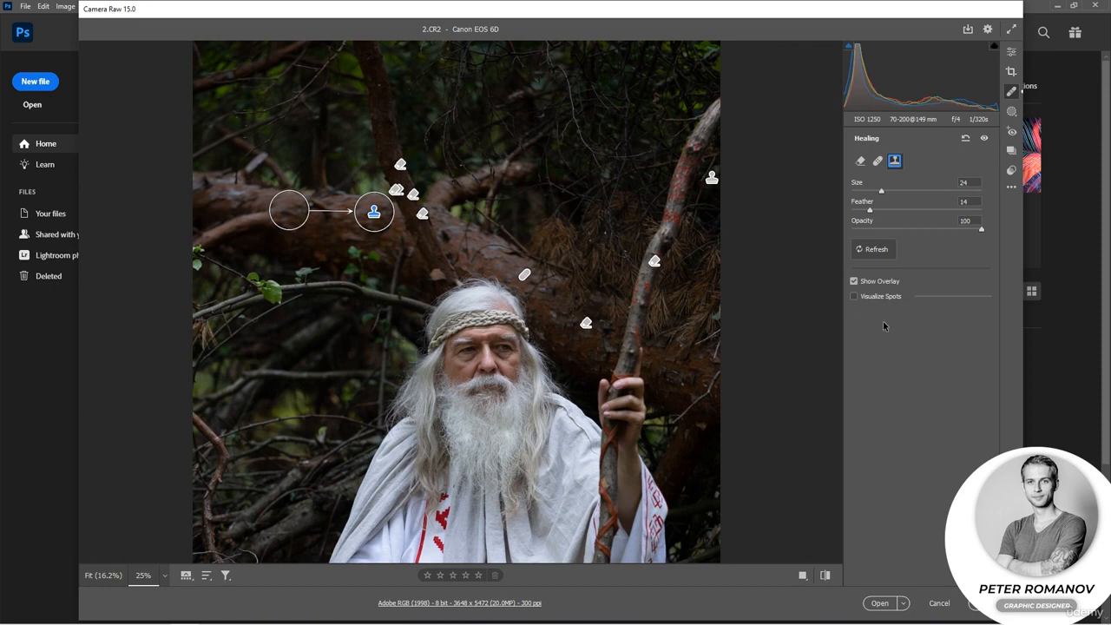
pyautogui.press('Delete')
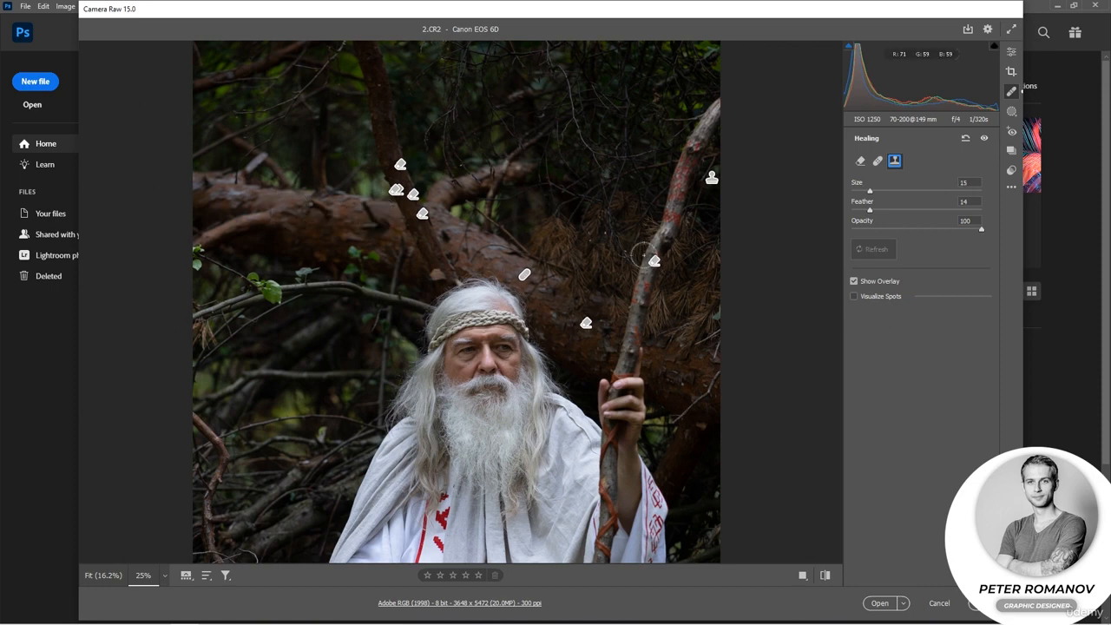
pyautogui.click(859, 160)
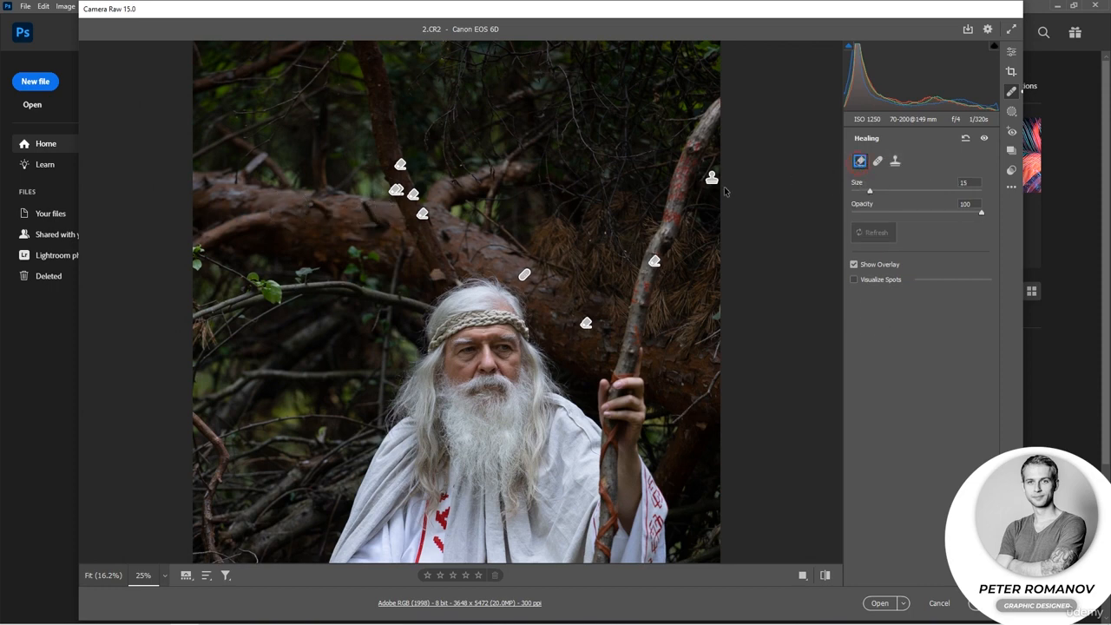
pyautogui.click(379, 224)
pyautogui.moveTo(379, 224)
pyautogui.mouseDown()
pyautogui.moveTo(367, 214)
pyautogui.moveTo(359, 227)
pyautogui.mouseUp()
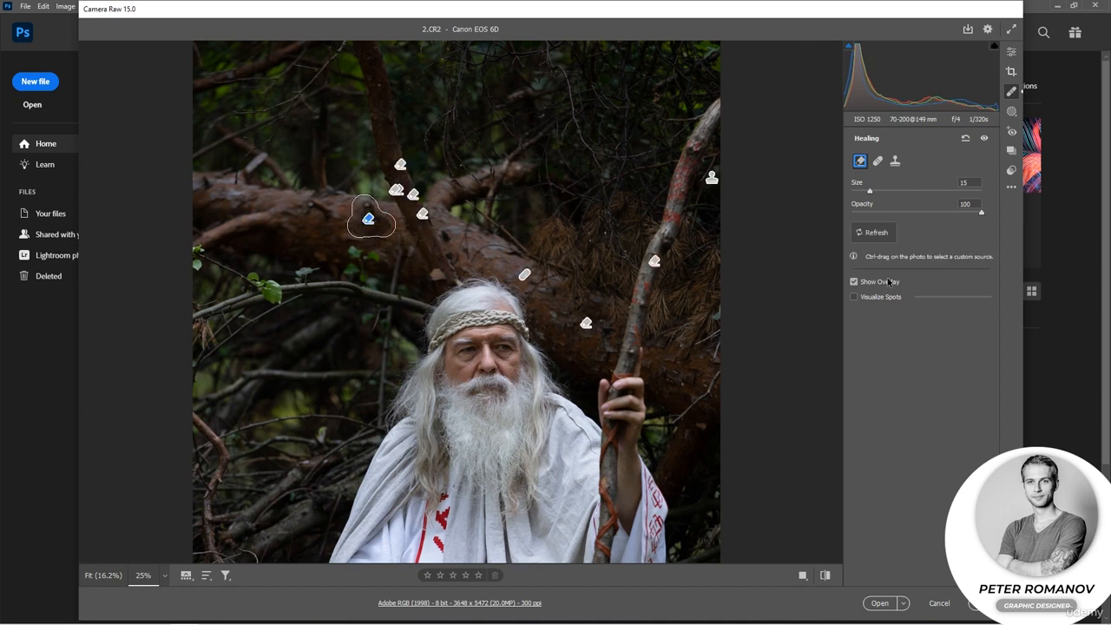
# Check the trunk repair with the overlay hidden, and reset all healing edits on the photo.
pyautogui.click(854, 282)
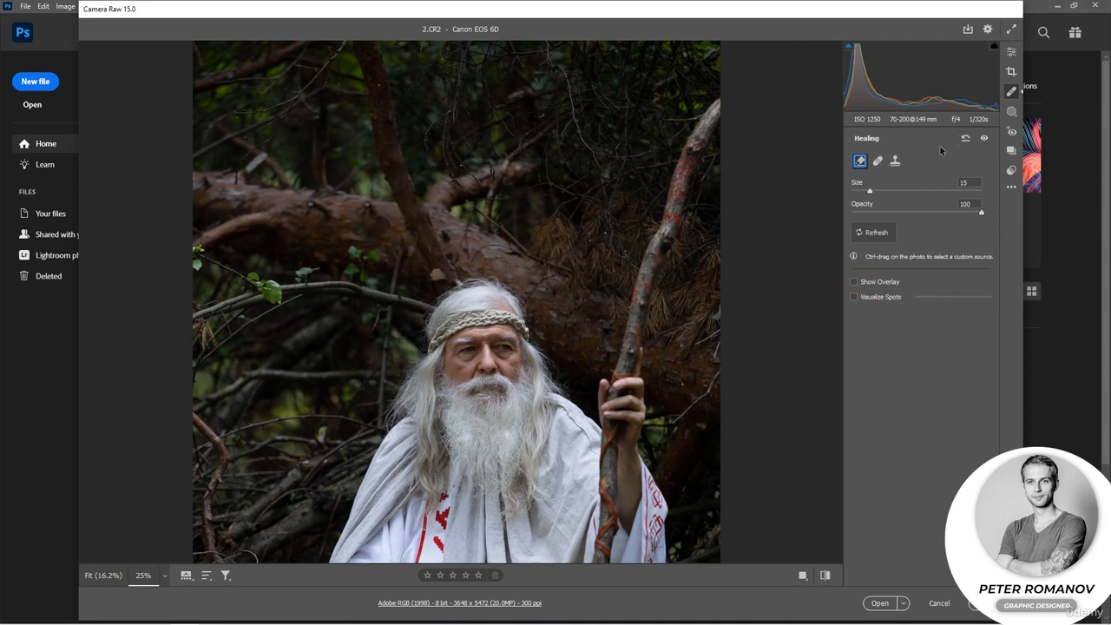
pyautogui.click(854, 282)
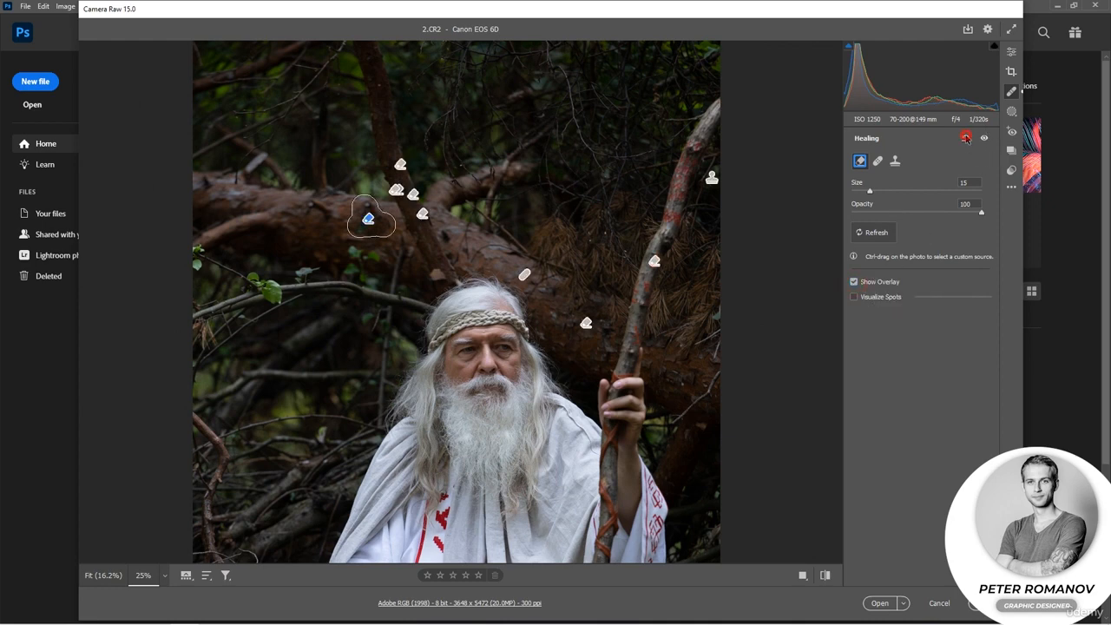
pyautogui.click(966, 138)
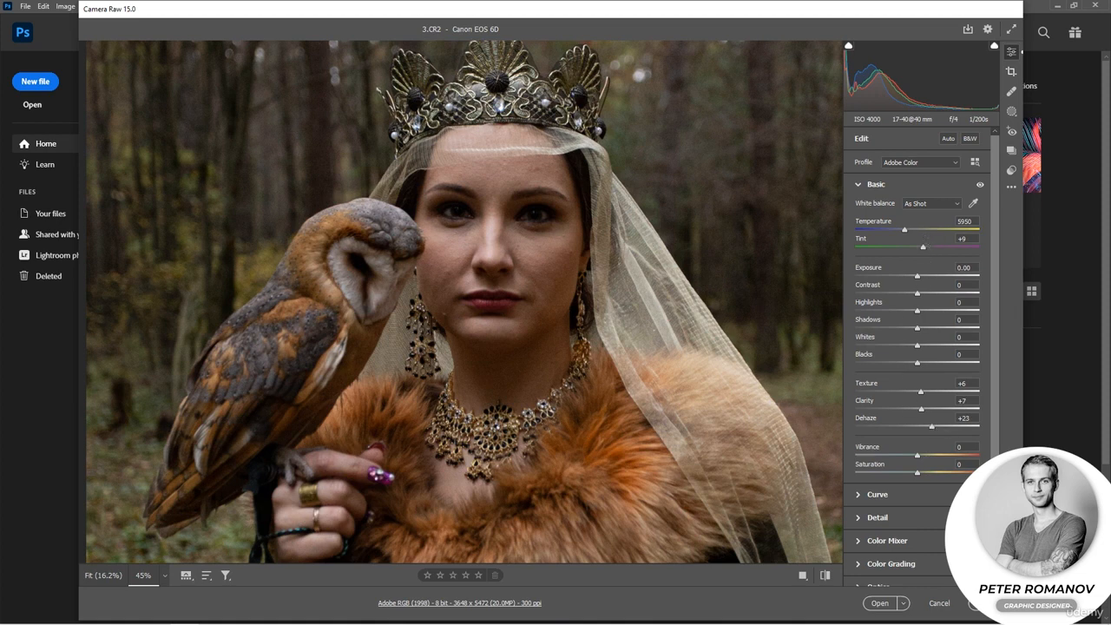
# Open 3.CR2 as a Photoshop document, unlock its Background layer, and convert the layer to a smart object.
pyautogui.click(880, 604)
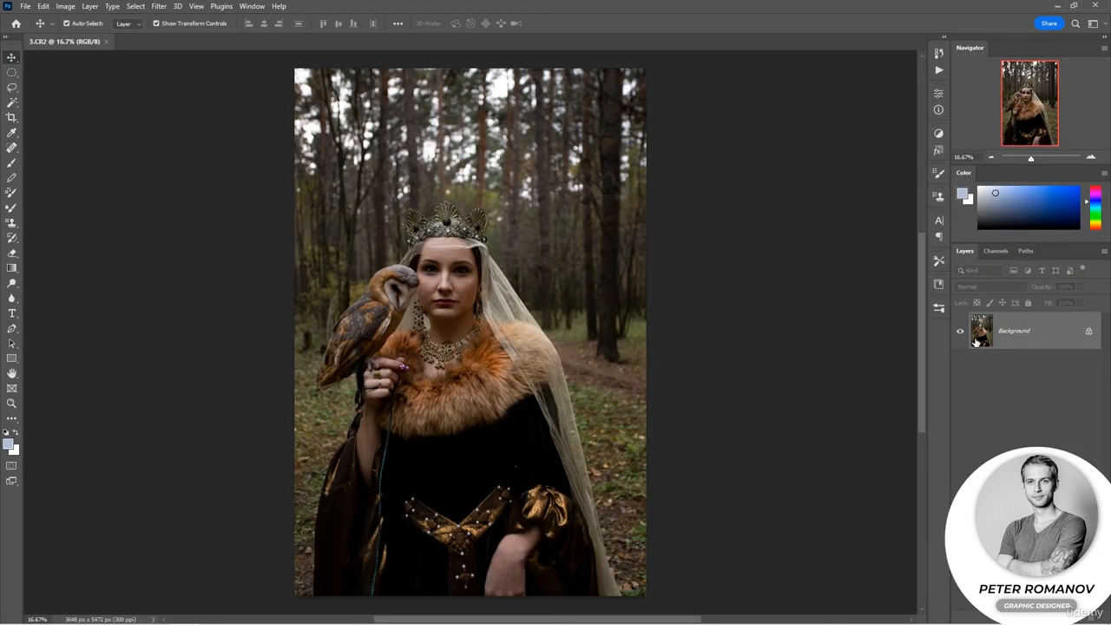
pyautogui.rightClick(975, 338)
pyautogui.click(1030, 324)
pyautogui.click(1088, 331)
pyautogui.rightClick(1066, 331)
pyautogui.click(971, 296)
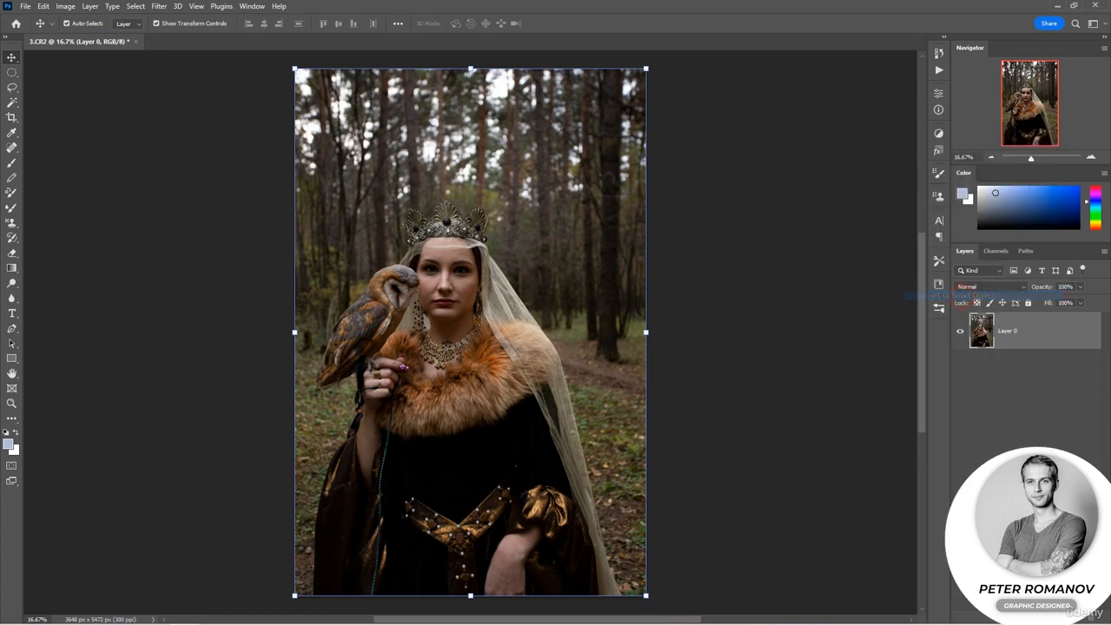
# Open the Camera Raw Filter on the smart object layer and switch to Masking.
pyautogui.click(161, 7)
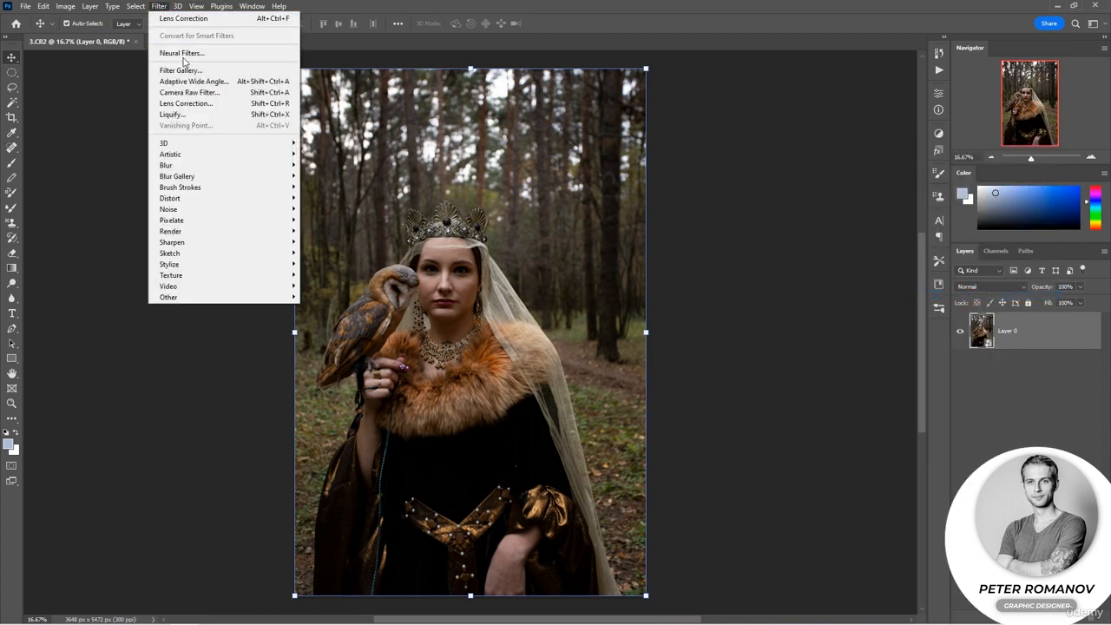
pyautogui.click(187, 92)
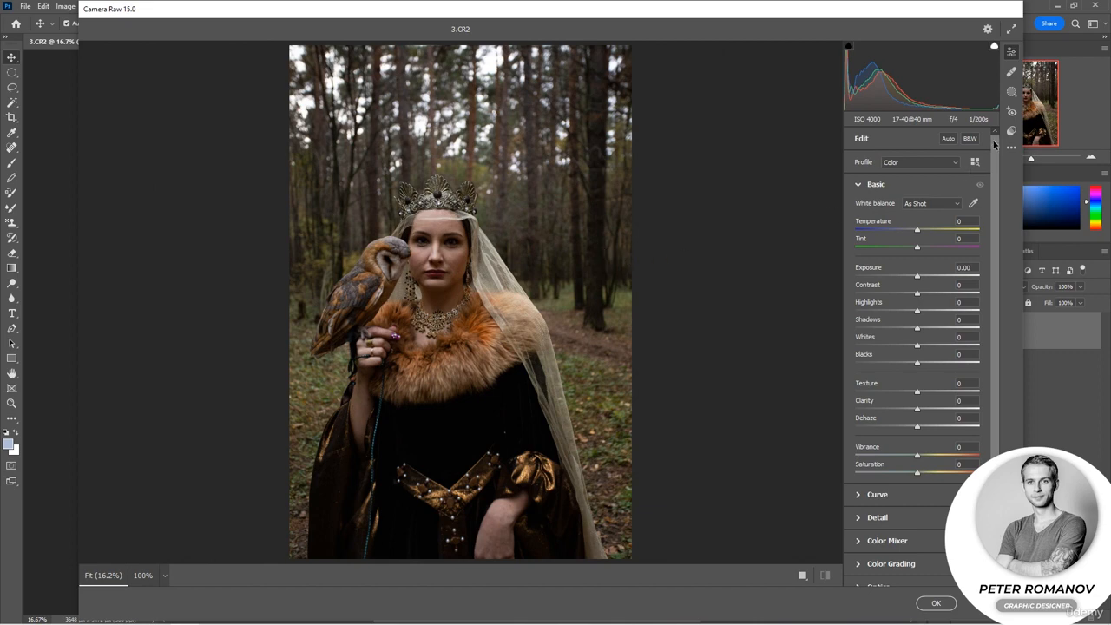
pyautogui.click(1010, 94)
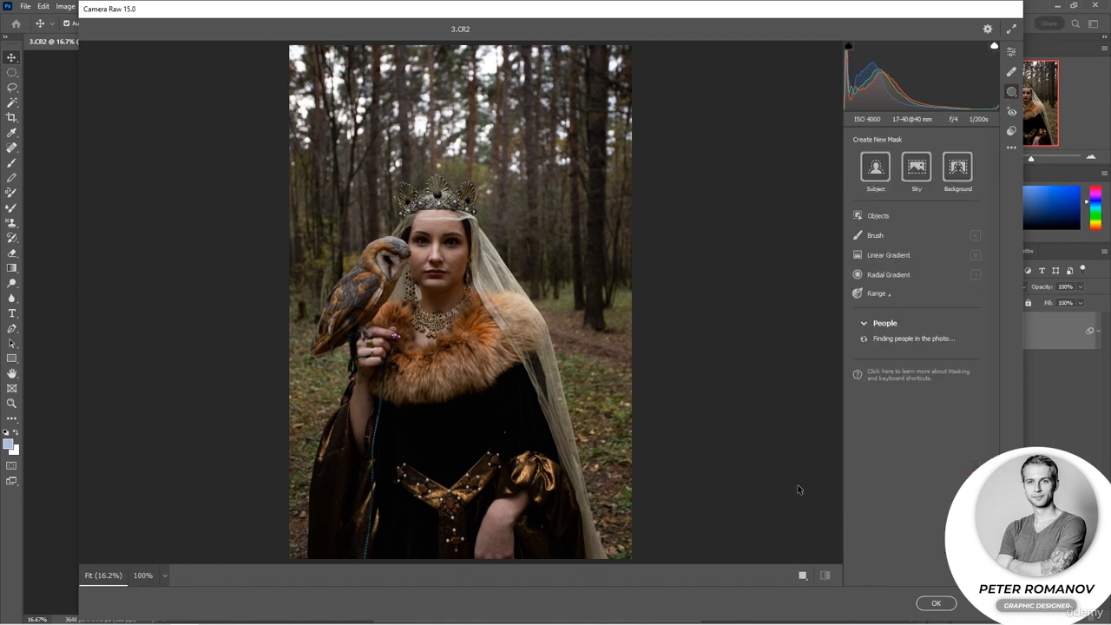
# Show the before and after versions side by side and frame the woman's face closely in both views.
pyautogui.moveTo(437, 248); pyautogui.dragTo(487, 251)
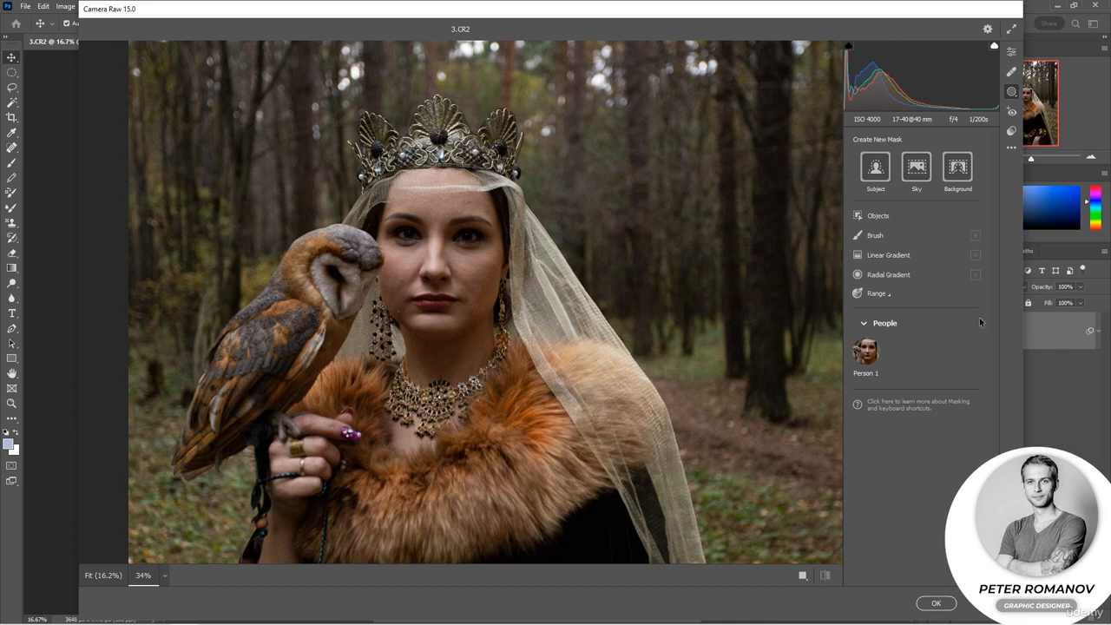
pyautogui.click(801, 575)
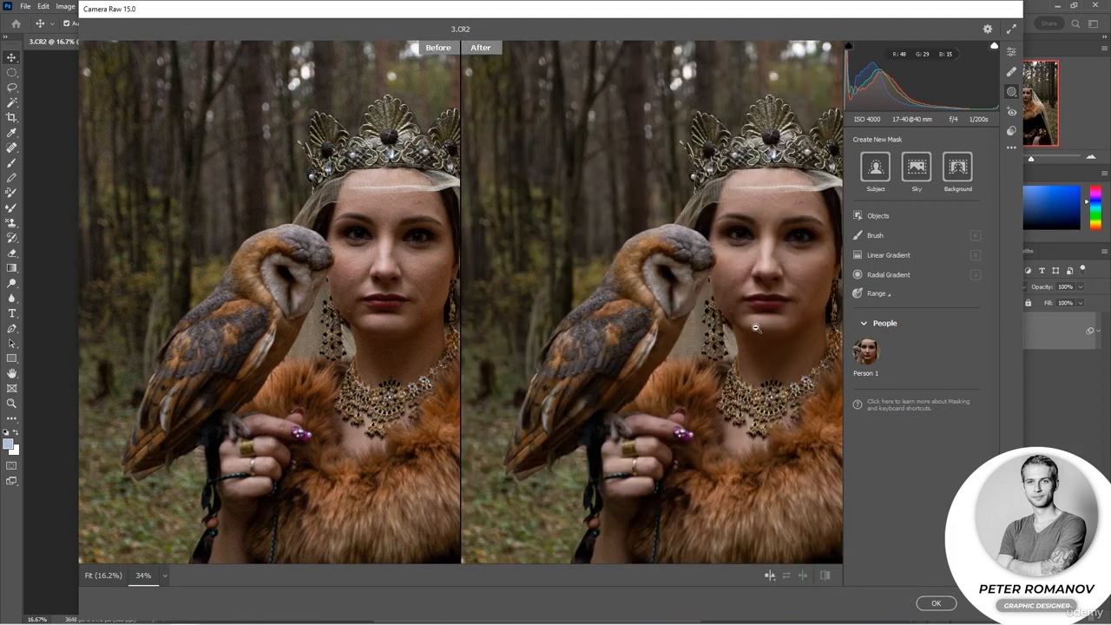
pyautogui.moveTo(752, 345); pyautogui.dragTo(658, 399)
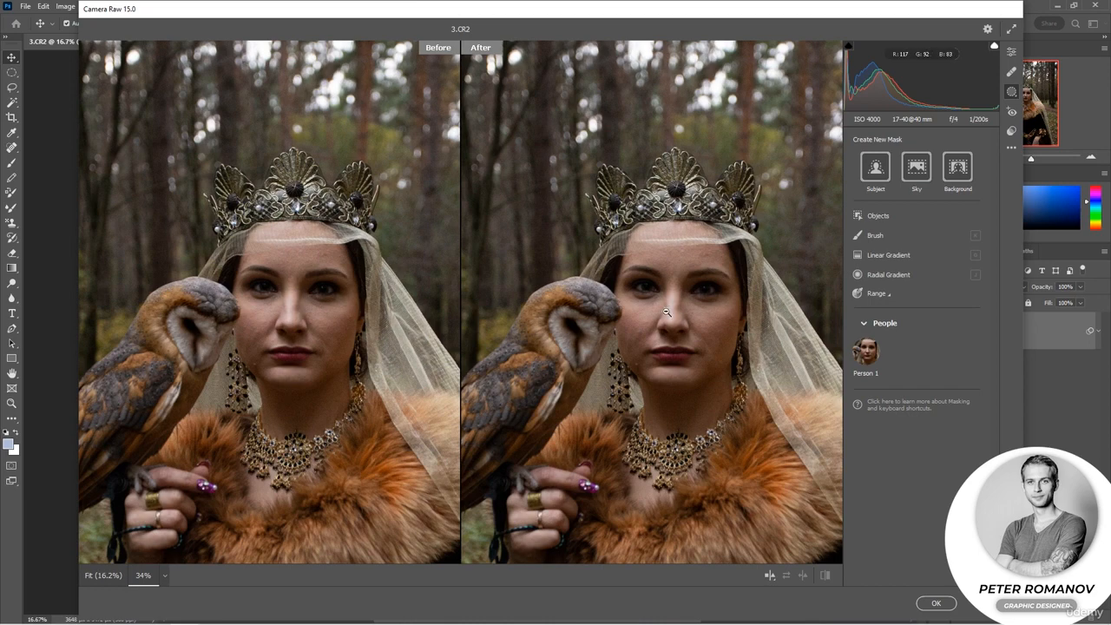
pyautogui.scroll(6, 654, 317)
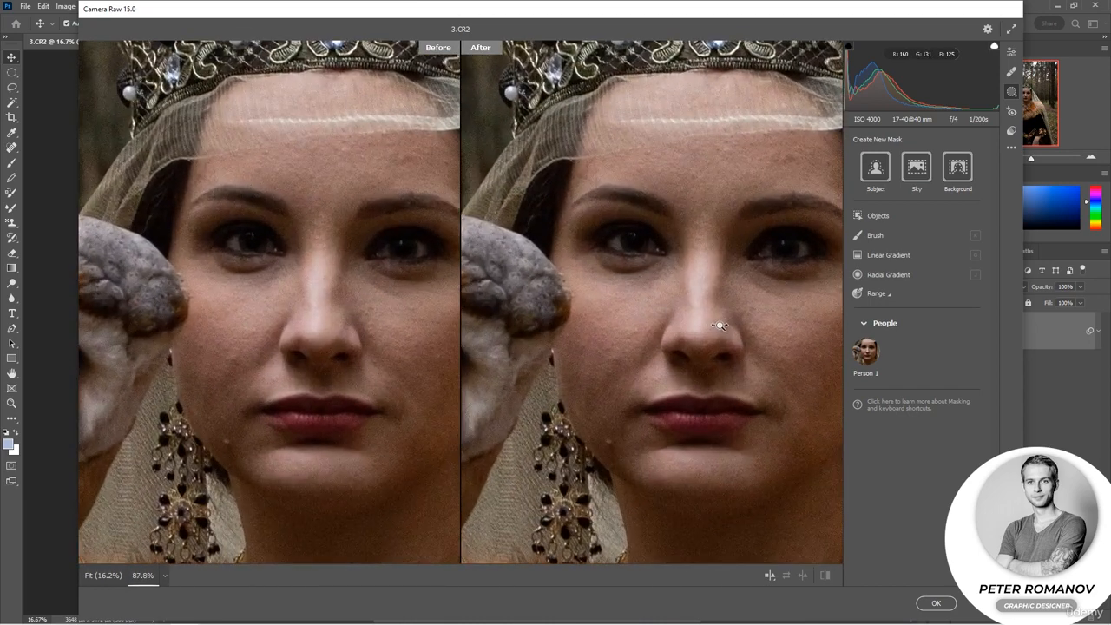
pyautogui.moveTo(775, 411)
pyautogui.mouseDown()
pyautogui.moveTo(743, 377)
pyautogui.moveTo(703, 381)
pyautogui.mouseUp()
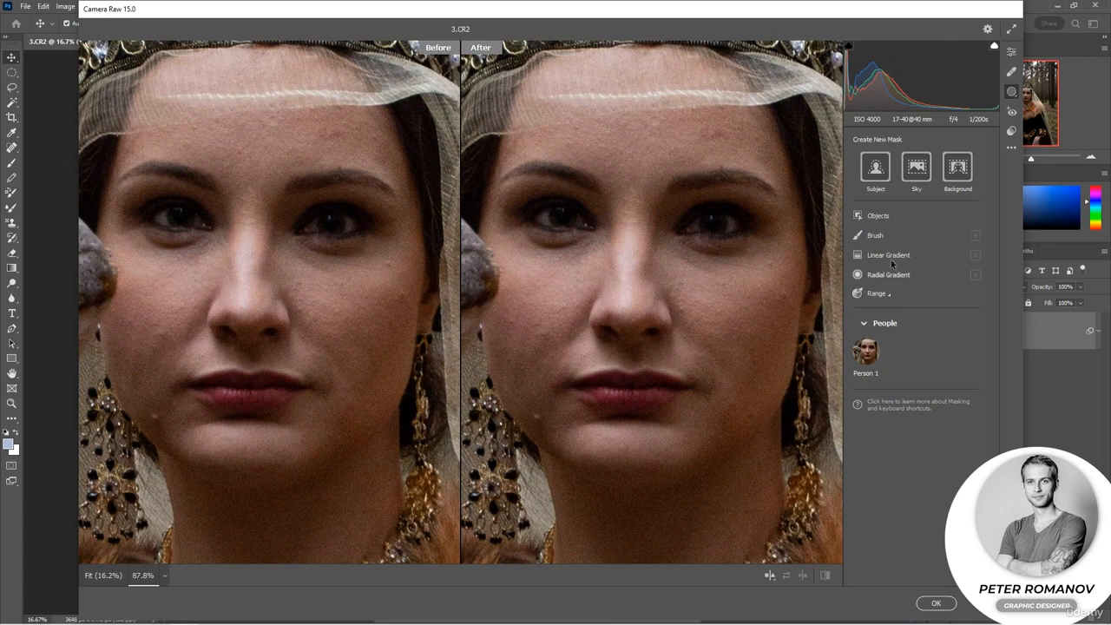
# Start a new brush mask with a smaller brush size and look through its Light and Color settings.
pyautogui.click(869, 236)
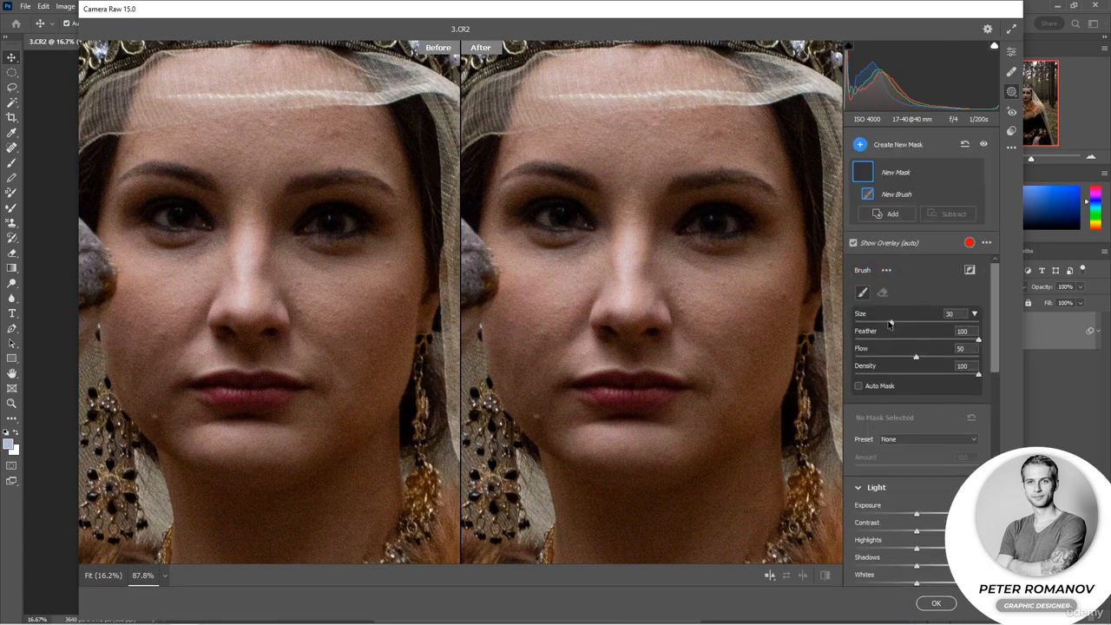
pyautogui.moveTo(887, 324); pyautogui.dragTo(863, 321)
pyautogui.scroll(-5, 962, 393)
pyautogui.scroll(3, 960, 380)
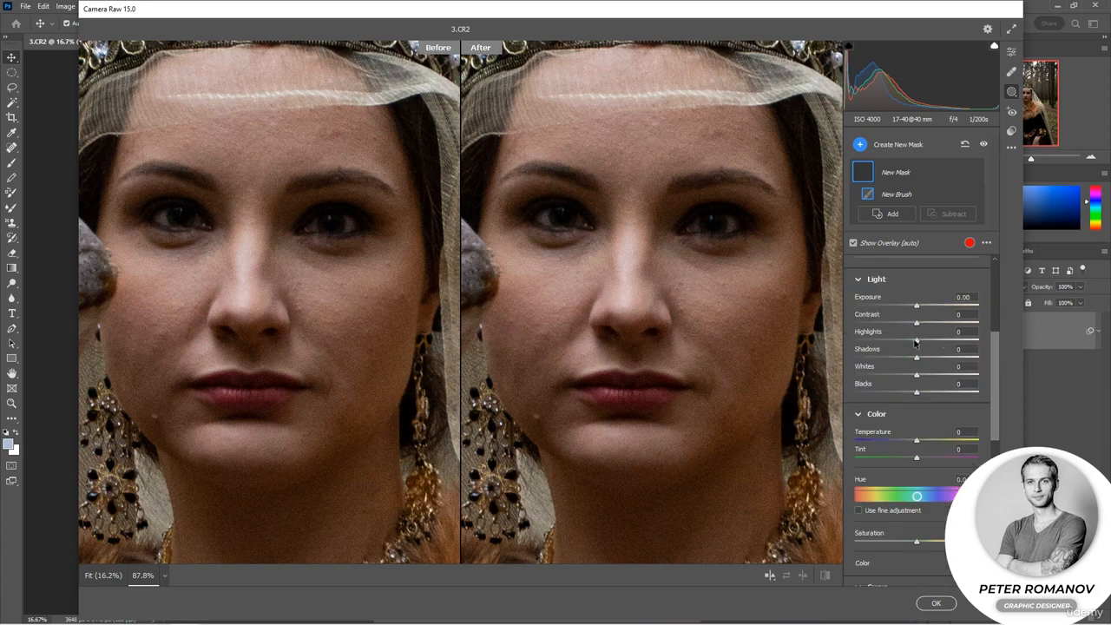
pyautogui.scroll(-5, 915, 343)
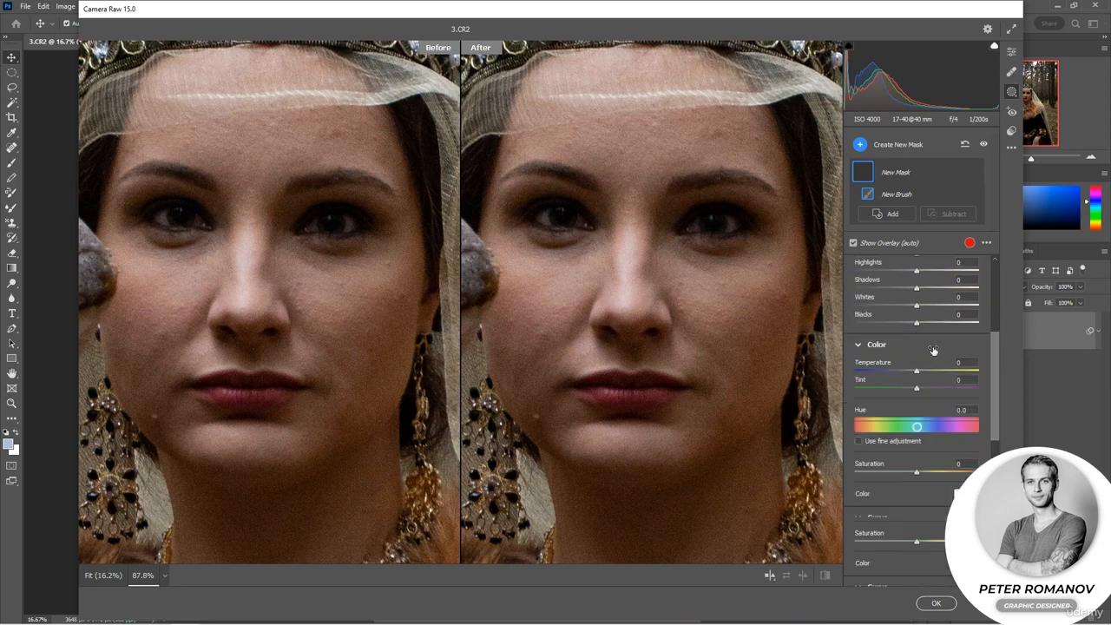
pyautogui.scroll(8, 931, 347)
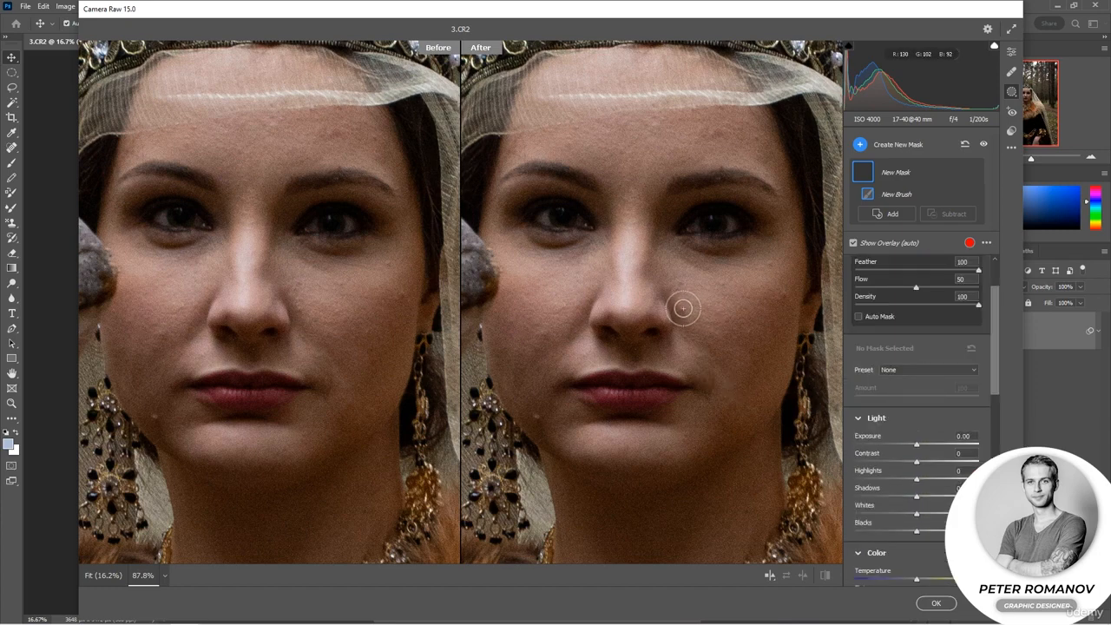
# Paint the brush mask over the woman's right-hand cheek and set Exposure +0.45, Contrast -100, Highlights +33, Shadows -15 and Whites -8.
pyautogui.moveTo(683, 307)
pyautogui.mouseDown()
pyautogui.moveTo(680, 287)
pyautogui.moveTo(714, 341)
pyautogui.moveTo(694, 293)
pyautogui.moveTo(704, 295)
pyautogui.mouseUp()
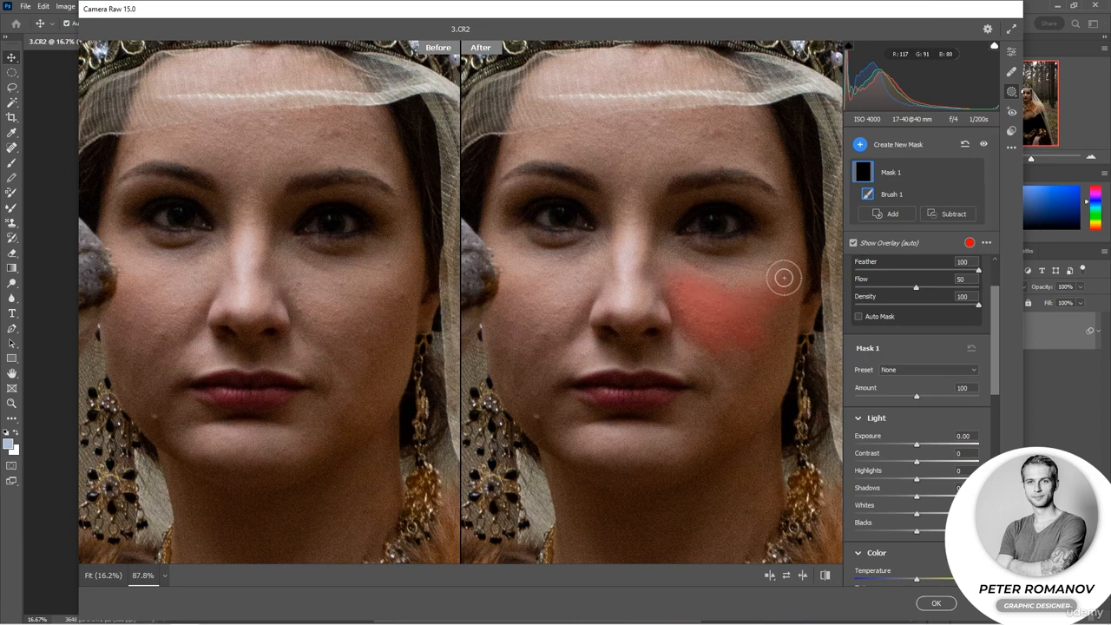
pyautogui.moveTo(916, 443); pyautogui.dragTo(855, 462)
pyautogui.moveTo(916, 478); pyautogui.dragTo(937, 479)
pyautogui.moveTo(916, 496)
pyautogui.mouseDown()
pyautogui.moveTo(905, 497)
pyautogui.moveTo(910, 514)
pyautogui.mouseUp()
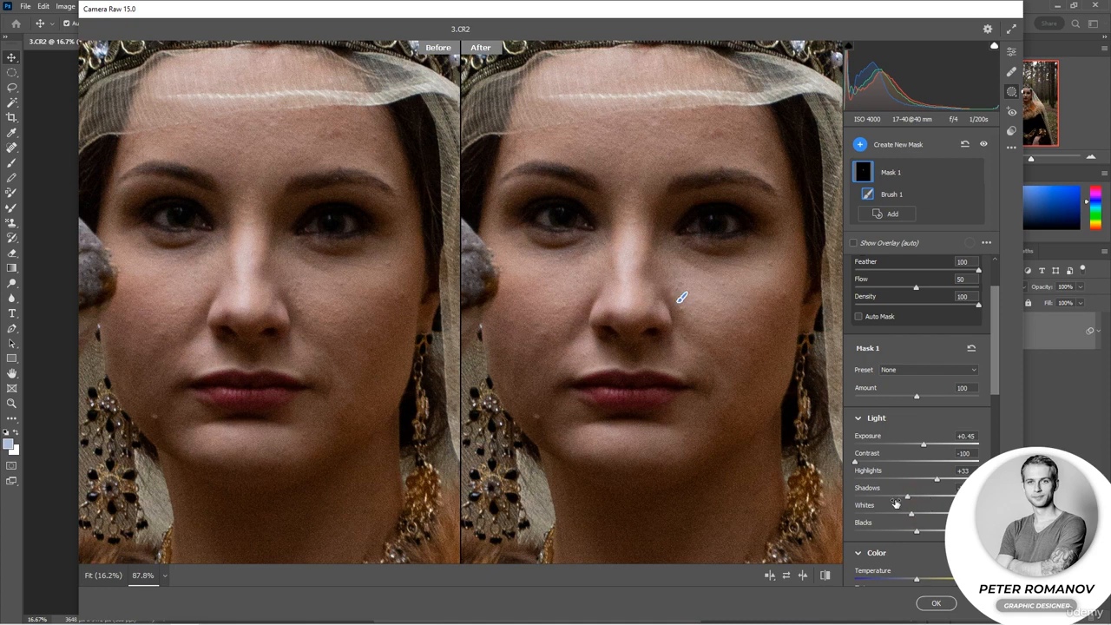
# Extend the brush mask over the cheeks, the mole beside the chin and the forehead.
pyautogui.moveTo(779, 296)
pyautogui.mouseDown()
pyautogui.moveTo(767, 261)
pyautogui.moveTo(793, 295)
pyautogui.mouseUp()
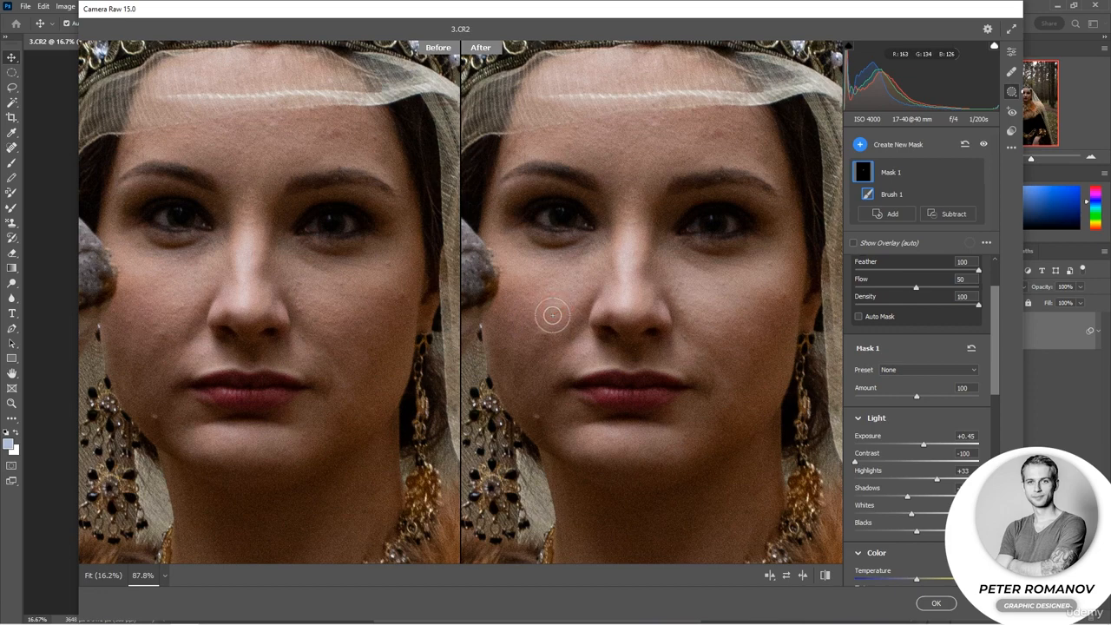
pyautogui.moveTo(535, 422); pyautogui.dragTo(535, 411)
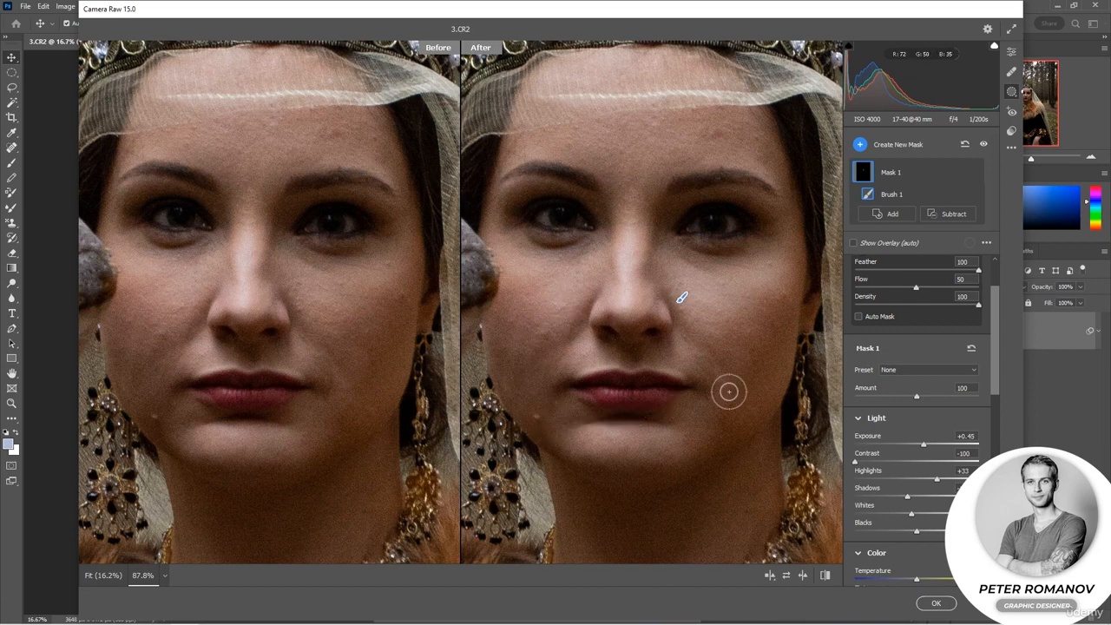
pyautogui.click(538, 418)
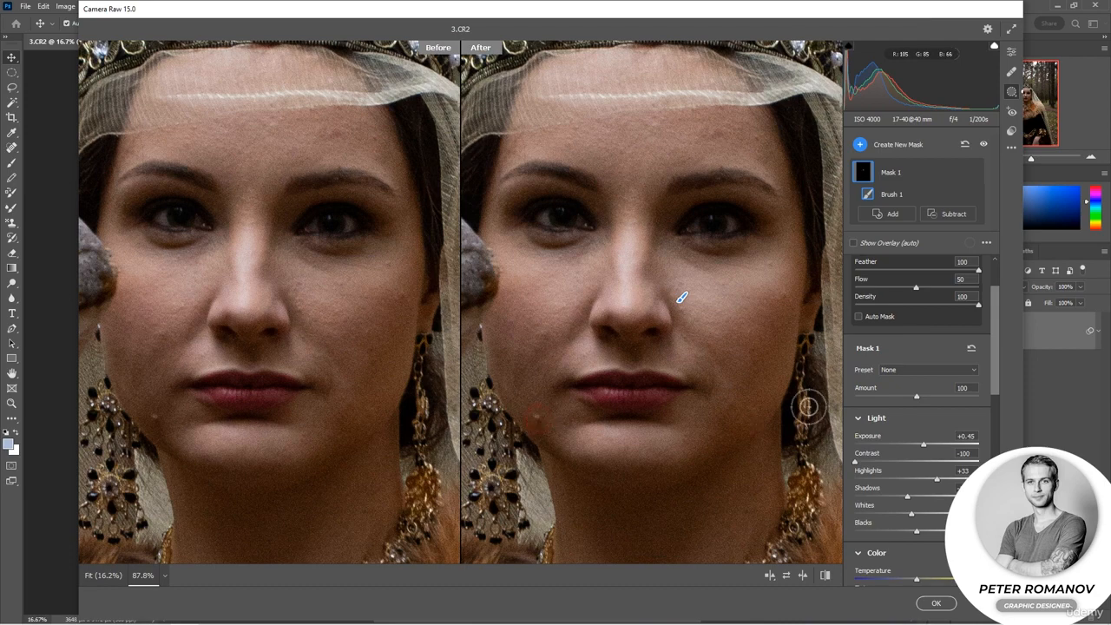
pyautogui.moveTo(712, 135)
pyautogui.mouseDown()
pyautogui.moveTo(744, 131)
pyautogui.moveTo(631, 139)
pyautogui.moveTo(739, 130)
pyautogui.mouseUp()
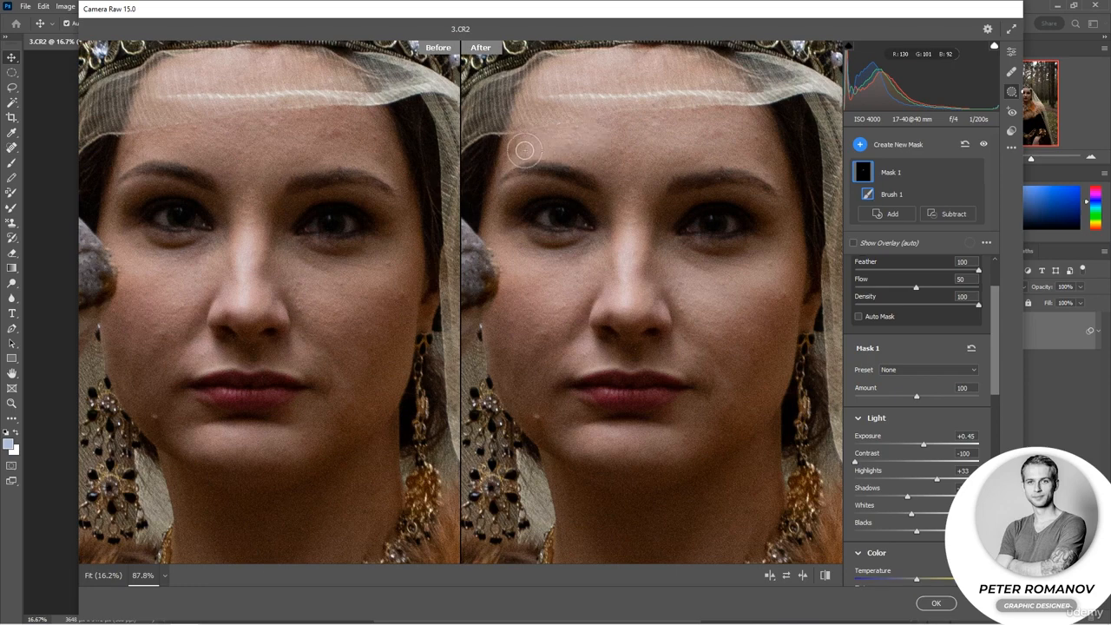
# Toggle the visibility of Mask 1 off and on to compare the face with and without the adjustment.
pyautogui.click(973, 173)
pyautogui.click(974, 173)
pyautogui.click(973, 174)
pyautogui.click(973, 173)
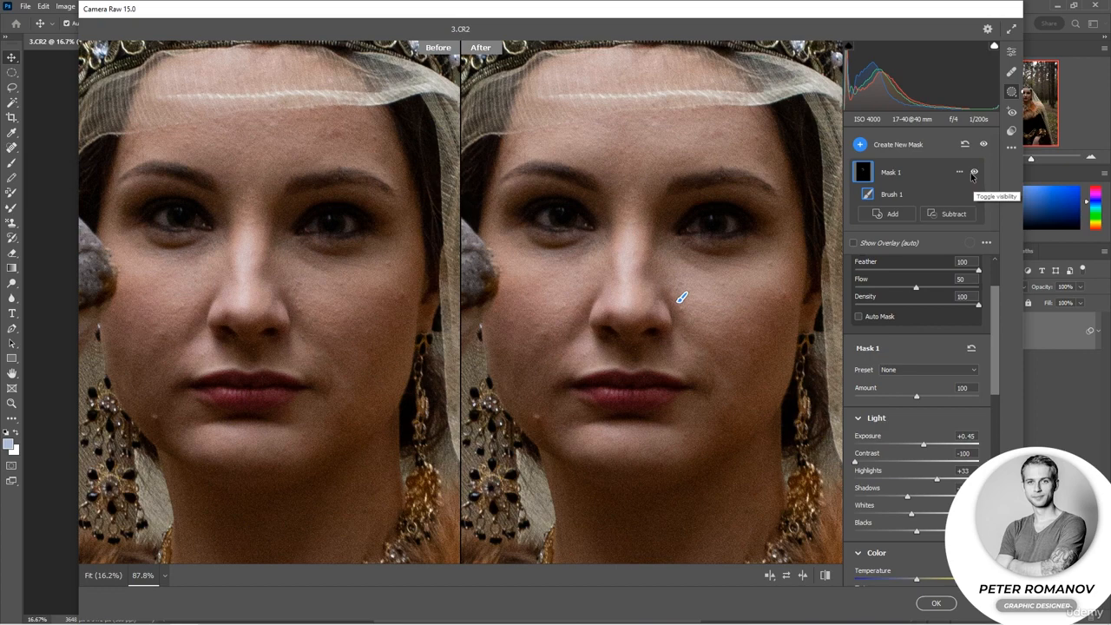
pyautogui.moveTo(861, 176)
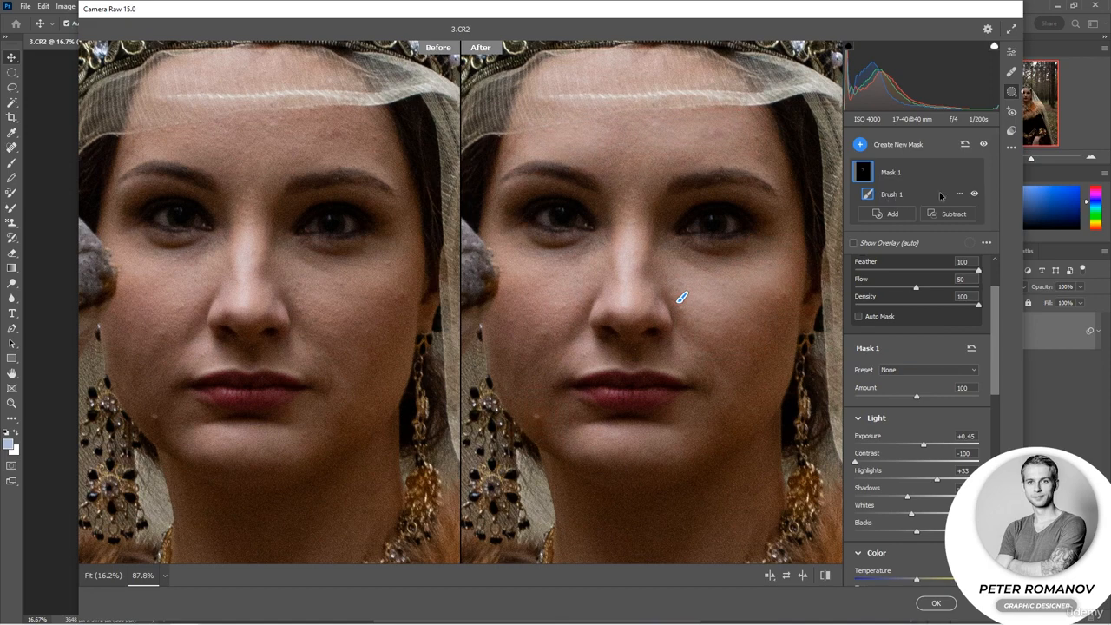
# Lower Mask 1's Dehaze and paint more of the cheeks, chin, nose and forehead into the mask.
pyautogui.scroll(-6, 892, 528)
pyautogui.moveTo(893, 529)
pyautogui.mouseDown()
pyautogui.moveTo(861, 534)
pyautogui.moveTo(876, 532)
pyautogui.mouseUp()
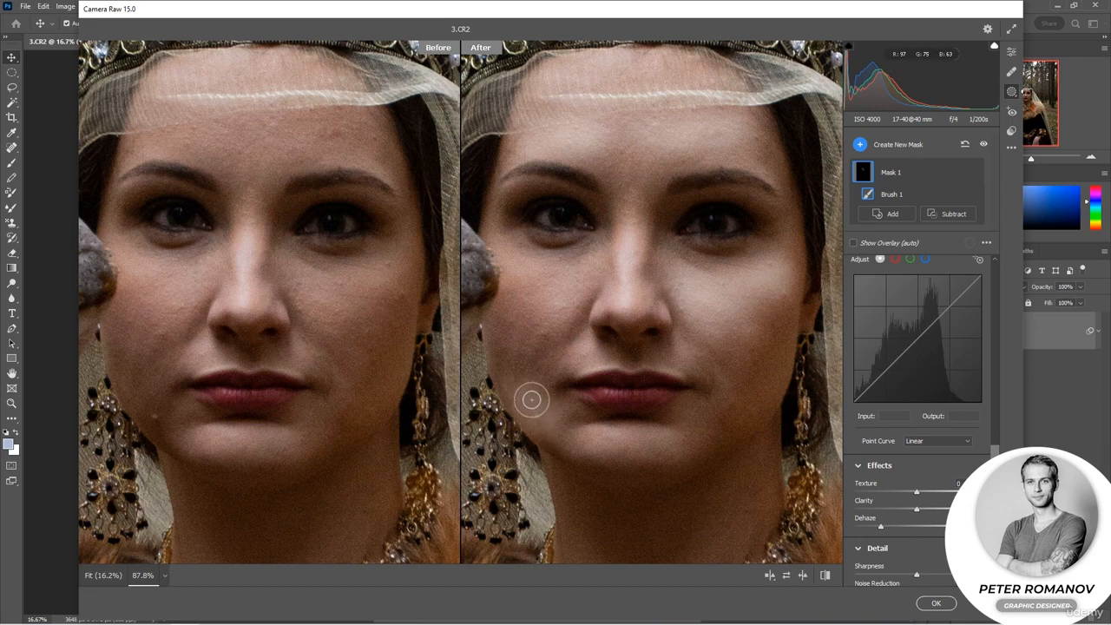
pyautogui.moveTo(768, 356)
pyautogui.mouseDown()
pyautogui.moveTo(760, 330)
pyautogui.moveTo(738, 379)
pyautogui.moveTo(741, 329)
pyautogui.moveTo(764, 293)
pyautogui.moveTo(557, 328)
pyautogui.moveTo(521, 285)
pyautogui.moveTo(539, 338)
pyautogui.moveTo(524, 295)
pyautogui.moveTo(508, 335)
pyautogui.moveTo(542, 394)
pyautogui.moveTo(531, 415)
pyautogui.moveTo(569, 429)
pyautogui.mouseUp()
pyautogui.moveTo(644, 244); pyautogui.dragTo(639, 231)
pyautogui.moveTo(743, 134); pyautogui.dragTo(760, 136)
pyautogui.moveTo(881, 527)
pyautogui.mouseDown()
pyautogui.moveTo(903, 527)
pyautogui.moveTo(870, 527)
pyautogui.mouseUp()
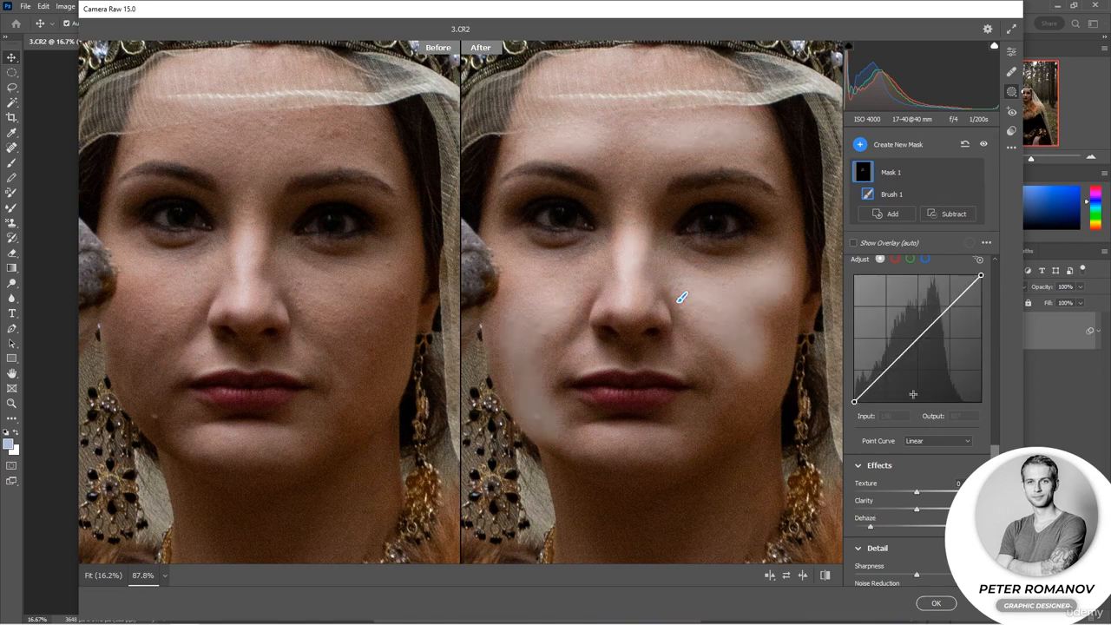
# Set Mask 1's Clarity to -77, Dehaze to -7, Whites to -11 and Shadows to +10.
pyautogui.moveTo(871, 528)
pyautogui.mouseDown()
pyautogui.moveTo(889, 527)
pyautogui.moveTo(882, 512)
pyautogui.moveTo(916, 529)
pyautogui.moveTo(863, 512)
pyautogui.moveTo(973, 512)
pyautogui.moveTo(857, 512)
pyautogui.mouseUp()
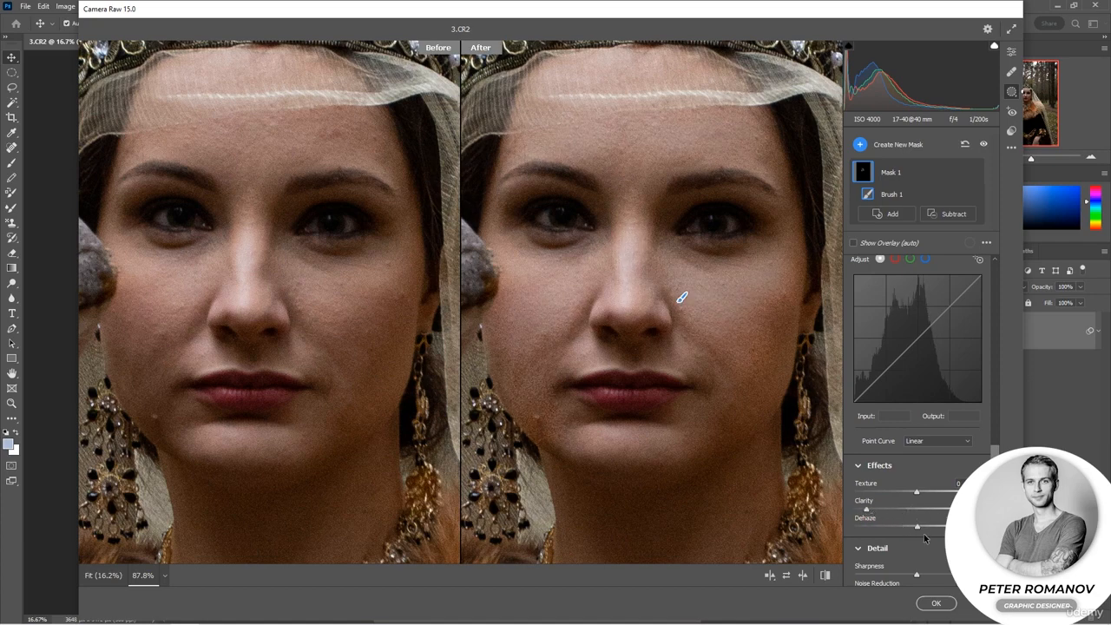
pyautogui.moveTo(915, 531); pyautogui.dragTo(909, 531)
pyautogui.scroll(5, 919, 442)
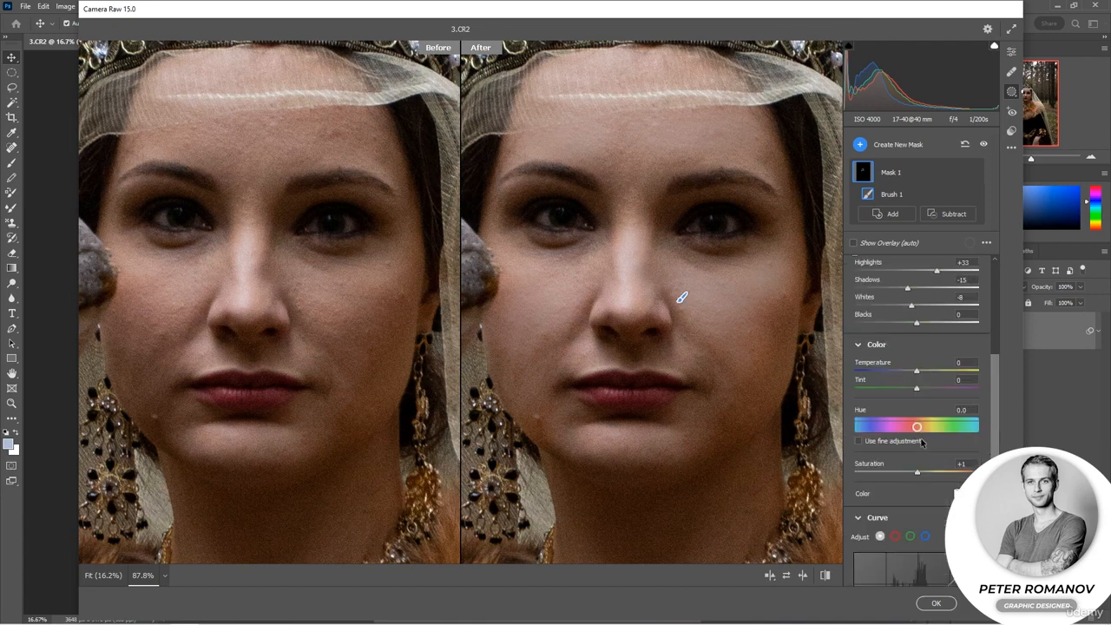
pyautogui.moveTo(913, 516); pyautogui.dragTo(924, 518)
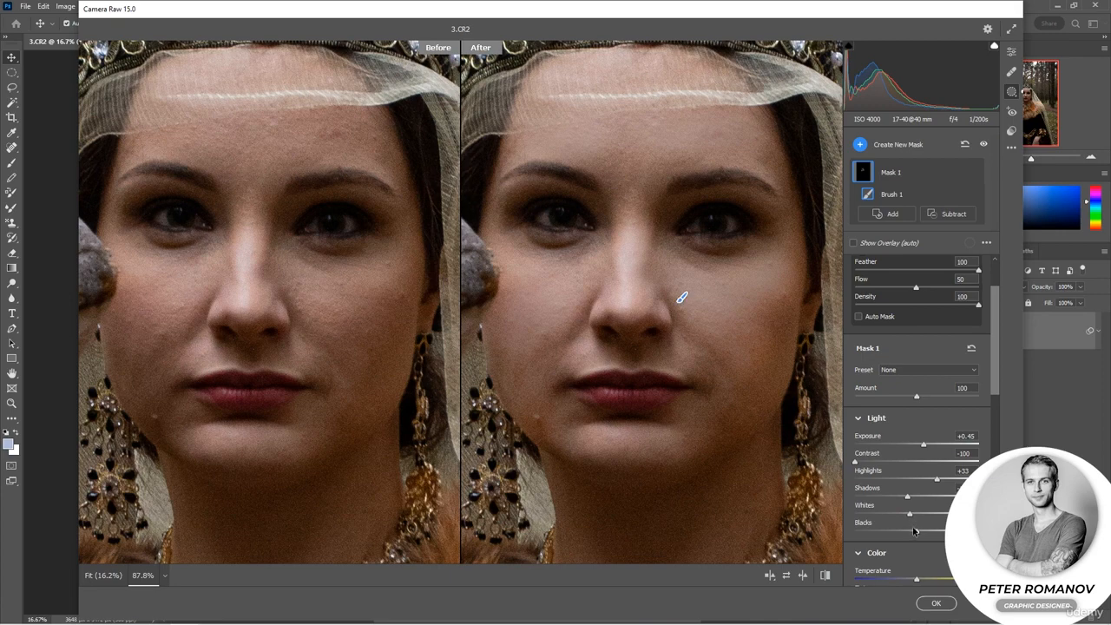
pyautogui.moveTo(908, 498); pyautogui.dragTo(930, 500)
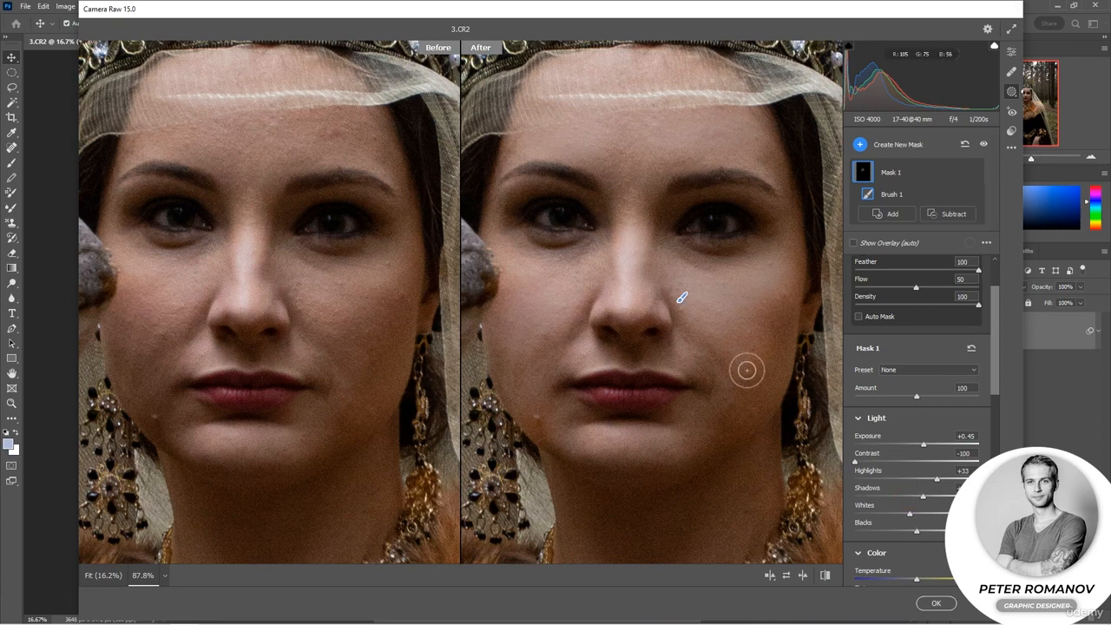
# Paint the mask over the skin beneath both eyes and across the forehead and nose bridge.
pyautogui.moveTo(569, 253)
pyautogui.mouseDown()
pyautogui.moveTo(539, 267)
pyautogui.moveTo(588, 261)
pyautogui.moveTo(549, 266)
pyautogui.moveTo(580, 267)
pyautogui.mouseUp()
pyautogui.moveTo(697, 268)
pyautogui.mouseDown()
pyautogui.moveTo(753, 272)
pyautogui.moveTo(699, 267)
pyautogui.moveTo(776, 262)
pyautogui.mouseUp()
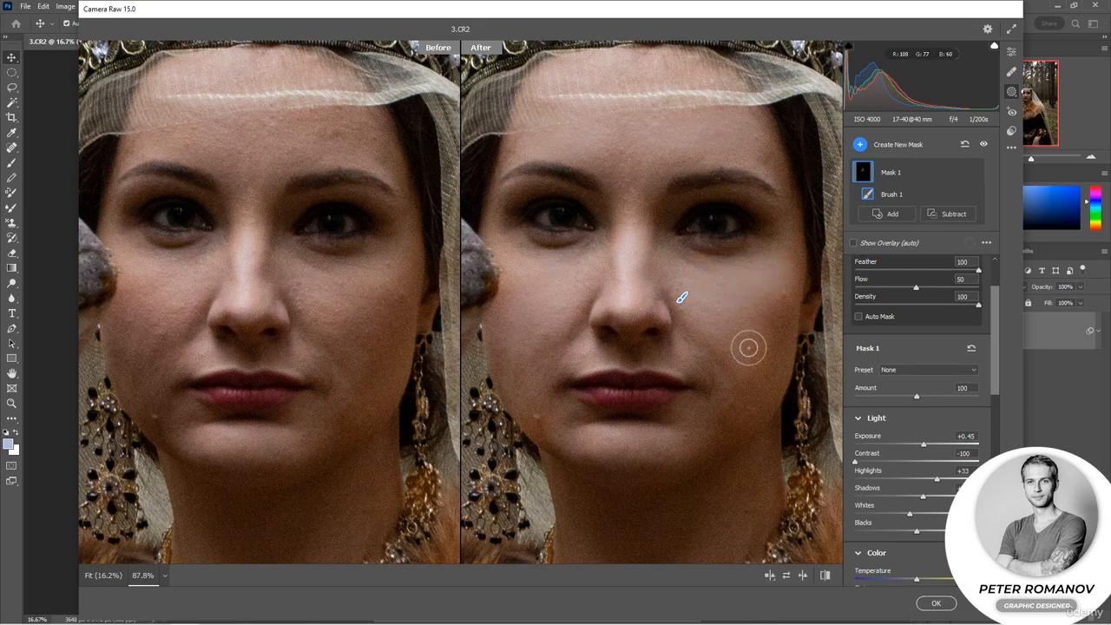
pyautogui.moveTo(725, 113)
pyautogui.mouseDown()
pyautogui.moveTo(618, 128)
pyautogui.moveTo(759, 136)
pyautogui.moveTo(770, 155)
pyautogui.moveTo(635, 174)
pyautogui.moveTo(632, 216)
pyautogui.mouseUp()
# Collapse the Color and Curve settings, lower Mask 1's Sharpness, raise Noise Reduction slightly and reduce Defringe a little.
pyautogui.scroll(-2, 890, 406)
pyautogui.scroll(-6, 889, 405)
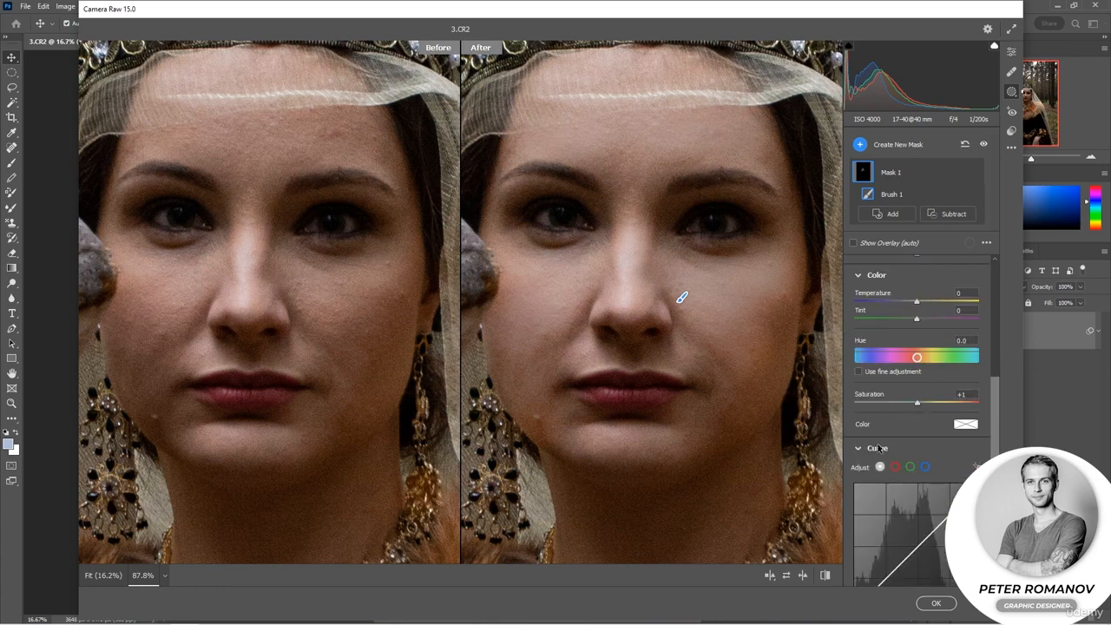
pyautogui.click(865, 449)
pyautogui.click(861, 276)
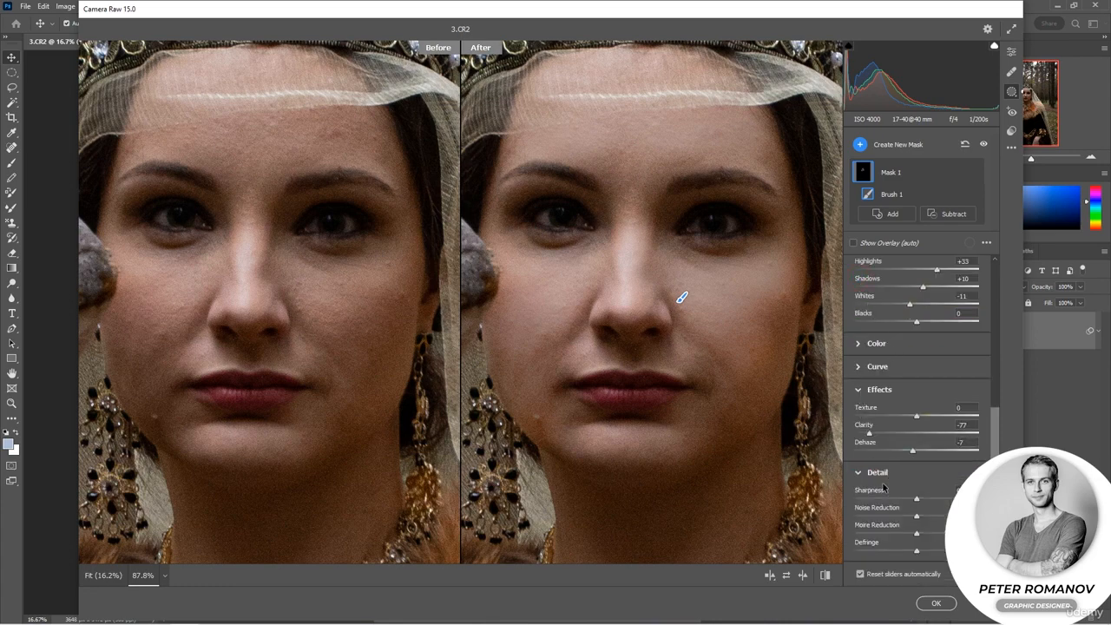
pyautogui.moveTo(916, 500); pyautogui.dragTo(896, 501)
pyautogui.moveTo(900, 502); pyautogui.dragTo(870, 500)
pyautogui.moveTo(917, 517); pyautogui.dragTo(928, 518)
pyautogui.moveTo(922, 555); pyautogui.dragTo(915, 553)
# Add a second brush to Mask 1, paint over the right-hand eye, and try a higher Exposure.
pyautogui.click(899, 219)
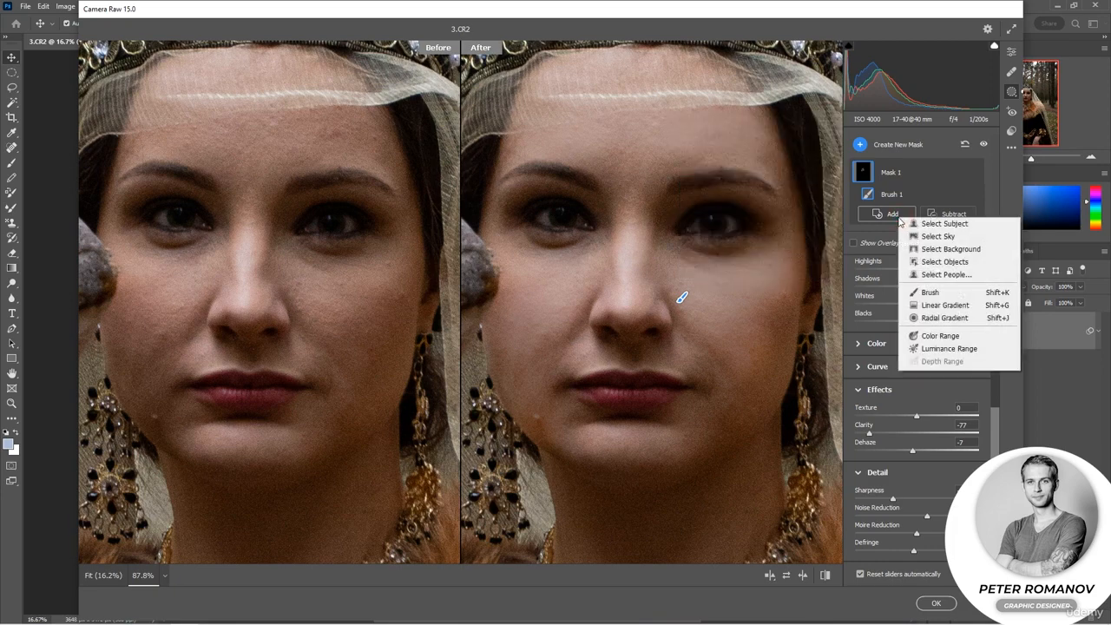
pyautogui.click(930, 292)
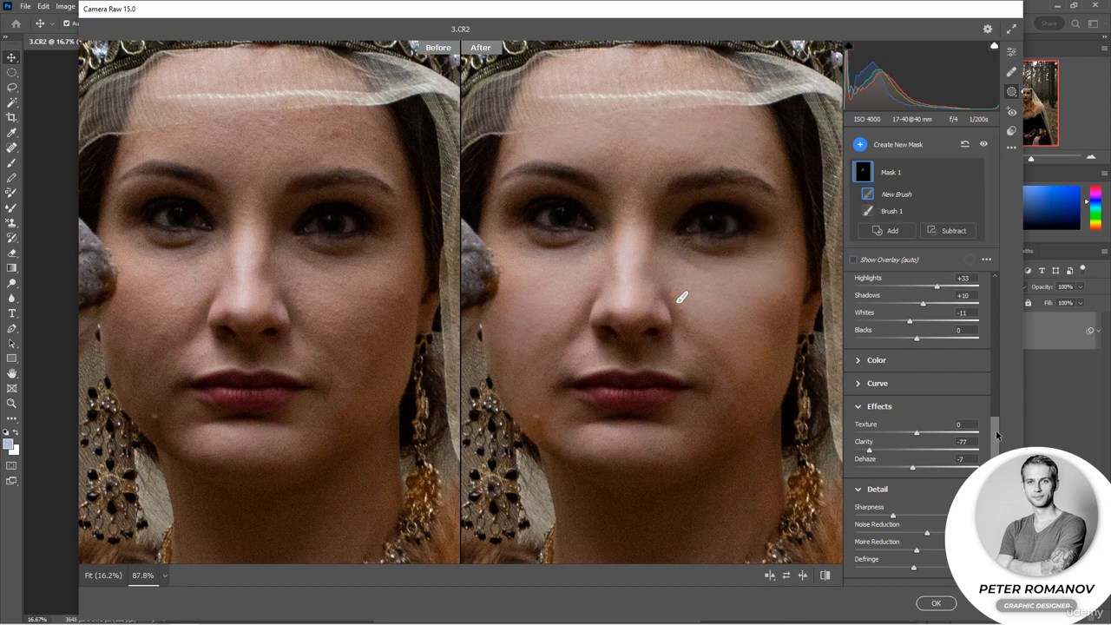
pyautogui.scroll(10, 923, 303)
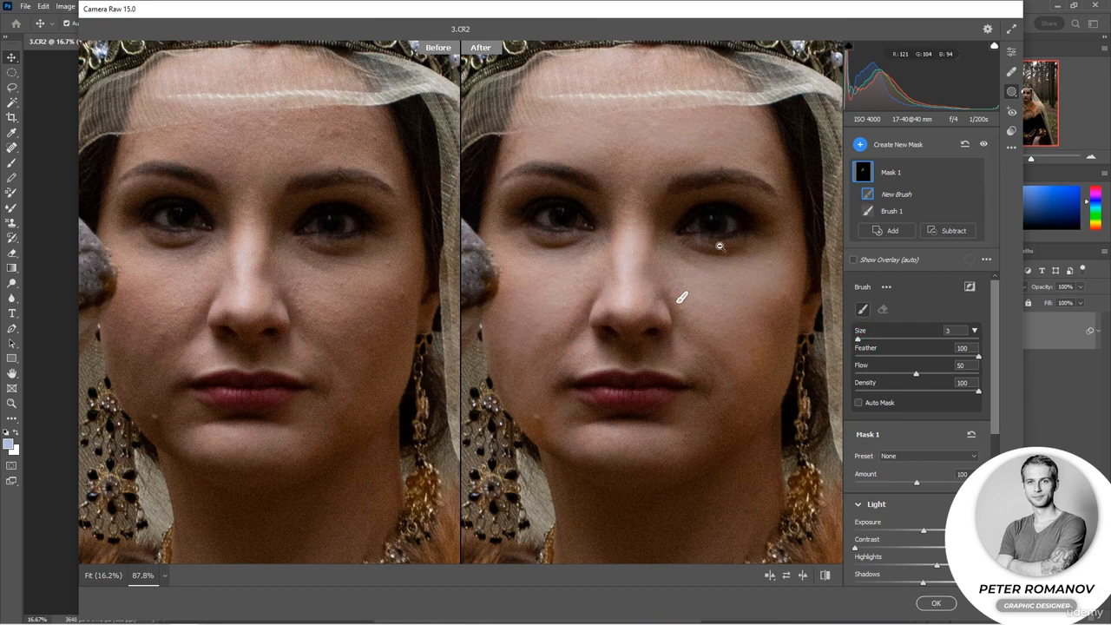
pyautogui.scroll(2, 687, 234)
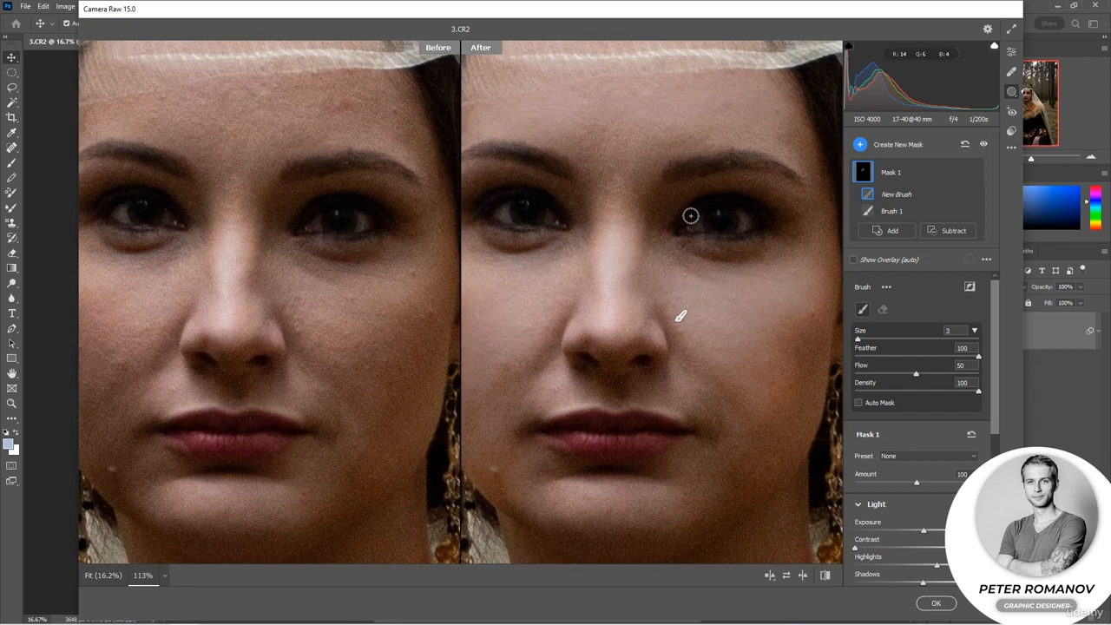
pyautogui.moveTo(699, 227); pyautogui.dragTo(700, 225)
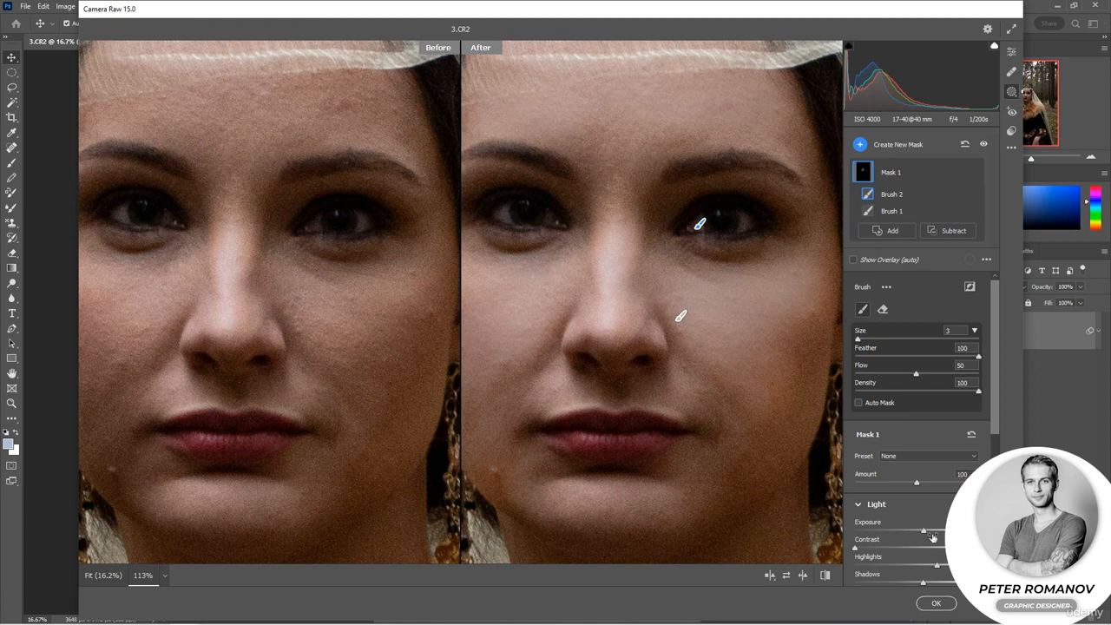
pyautogui.moveTo(930, 531)
pyautogui.mouseDown()
pyautogui.moveTo(972, 530)
pyautogui.moveTo(950, 530)
pyautogui.mouseUp()
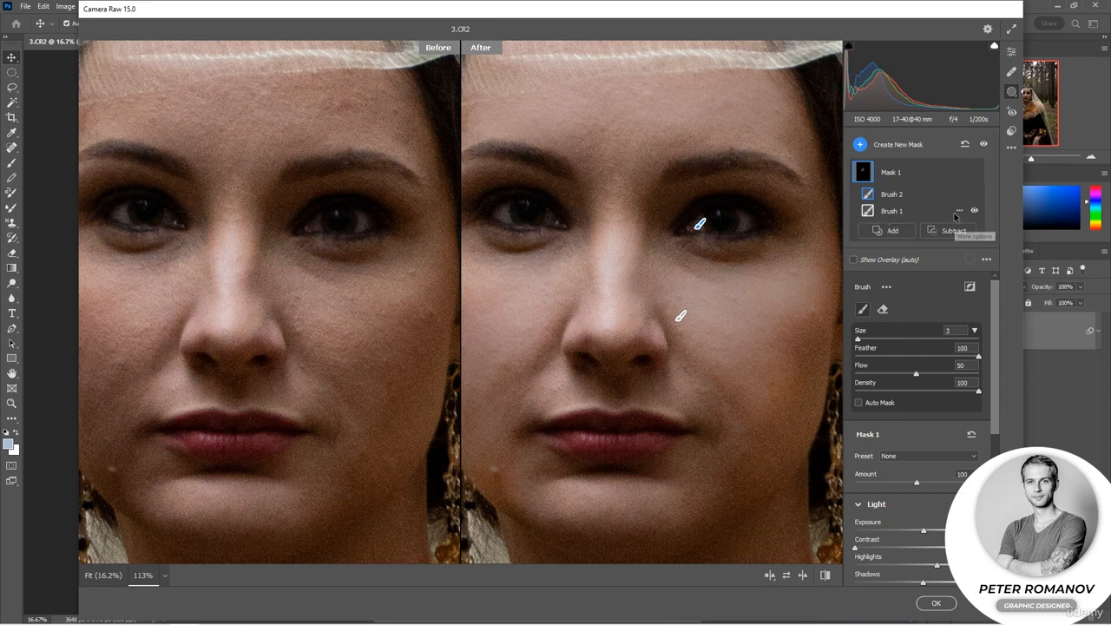
# Hide Brush 1 temporarily to view only Brush 2's area, and check the options available for Brush 2.
pyautogui.click(959, 213)
pyautogui.click(999, 296)
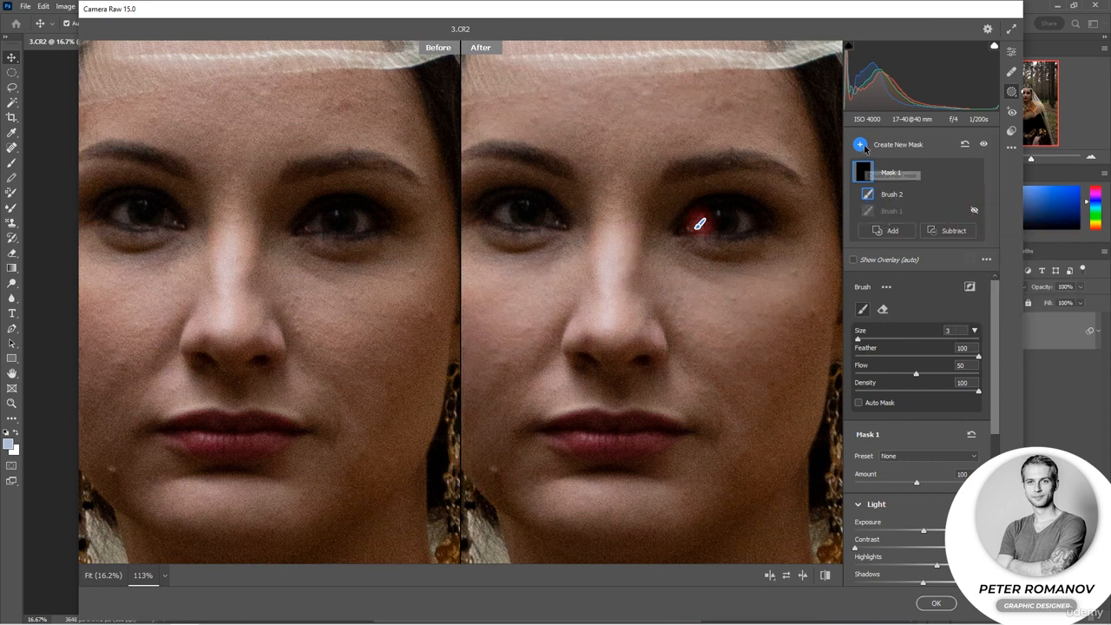
pyautogui.click(959, 195)
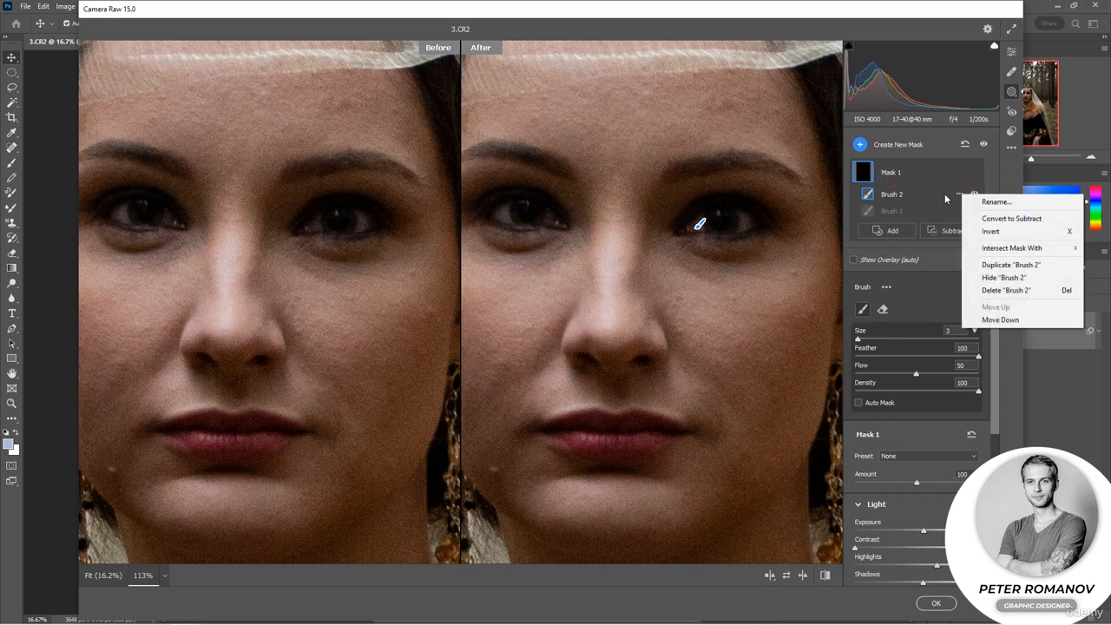
pyautogui.click(949, 199)
# Create a separate brush mask over both eyes, set its Exposure to +2.10, and raise Contrast, Highlights and Shadows.
pyautogui.click(869, 151)
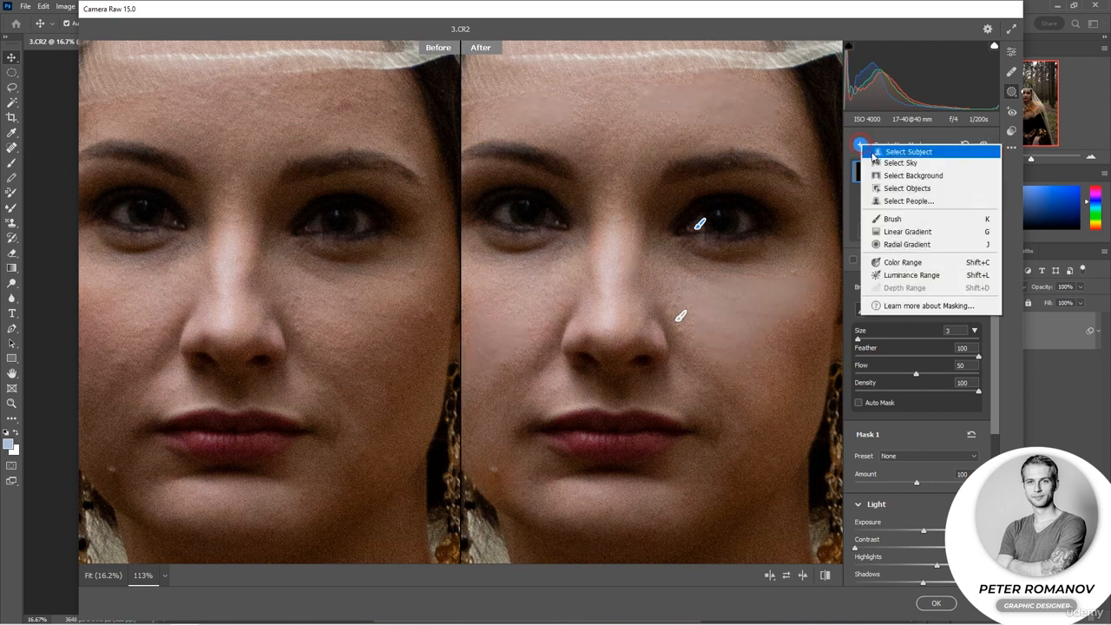
pyautogui.click(896, 219)
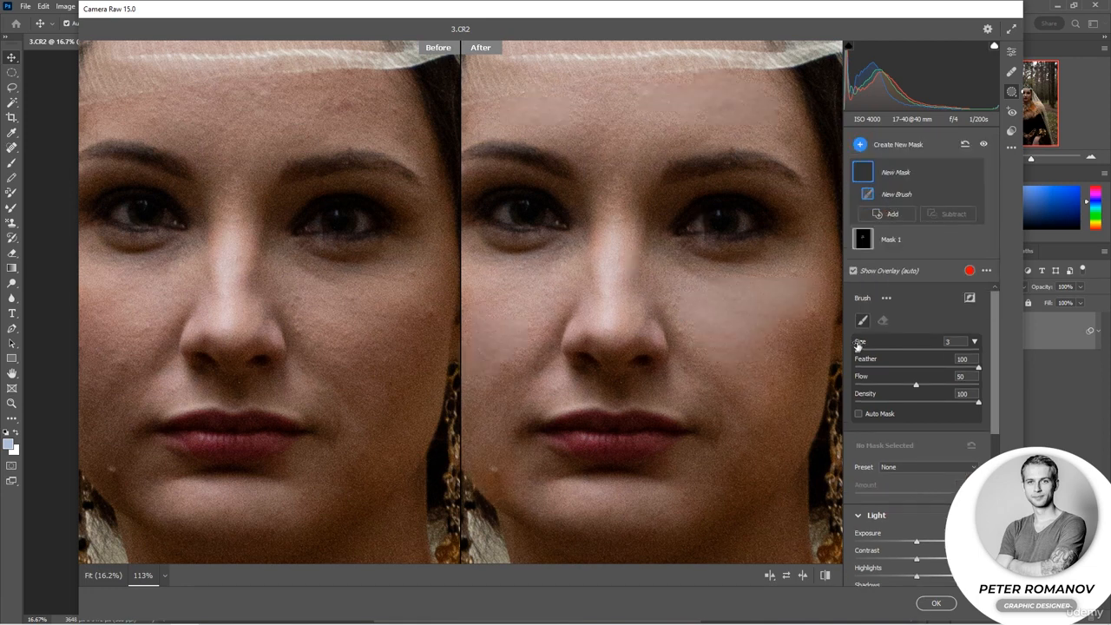
pyautogui.moveTo(701, 218); pyautogui.dragTo(744, 217)
pyautogui.moveTo(550, 216); pyautogui.dragTo(500, 219)
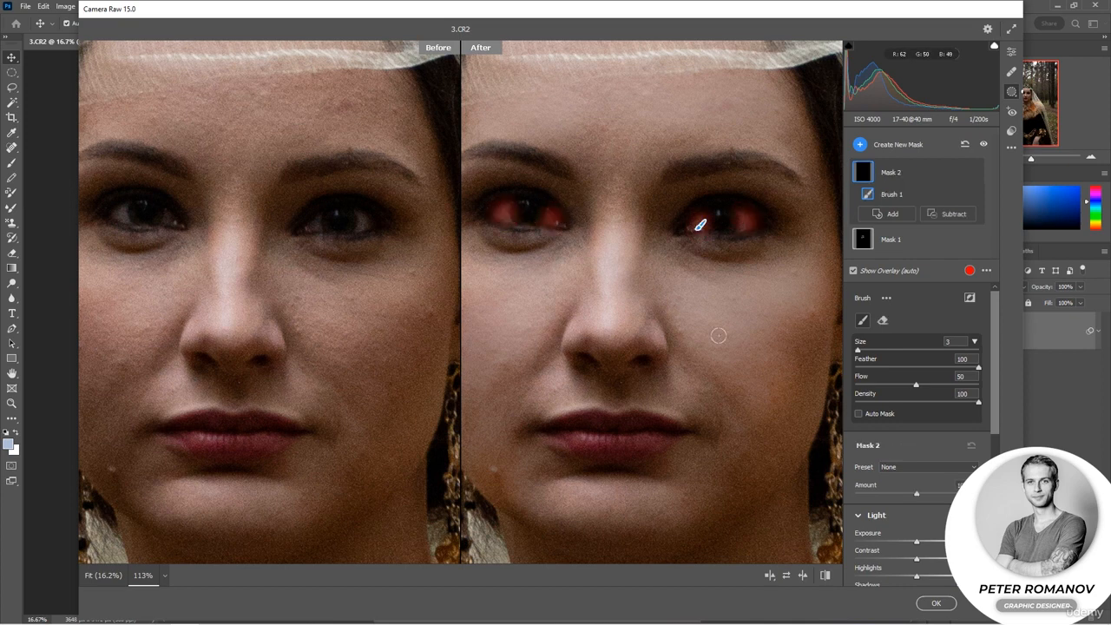
pyautogui.scroll(-1, 945, 515)
pyautogui.moveTo(916, 470)
pyautogui.mouseDown()
pyautogui.moveTo(952, 474)
pyautogui.moveTo(941, 473)
pyautogui.moveTo(939, 492)
pyautogui.moveTo(904, 492)
pyautogui.moveTo(946, 506)
pyautogui.moveTo(923, 544)
pyautogui.mouseUp()
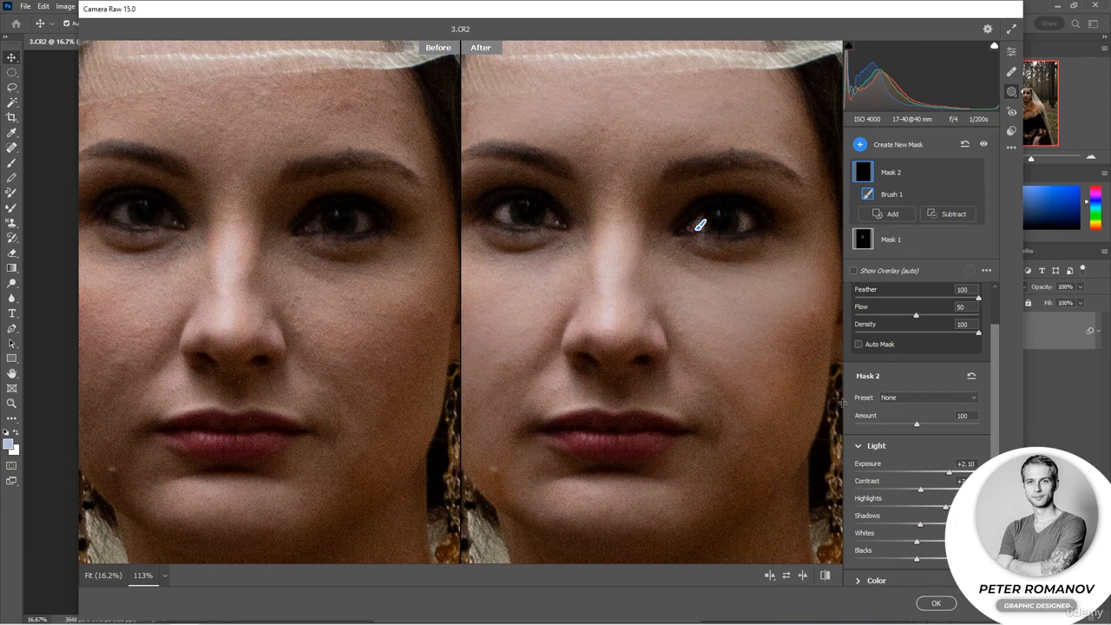
# Create another brush mask covering the lips, raise its Exposure, and set Contrast to +44 and Highlights to -19.
pyautogui.click(886, 146)
pyautogui.click(893, 218)
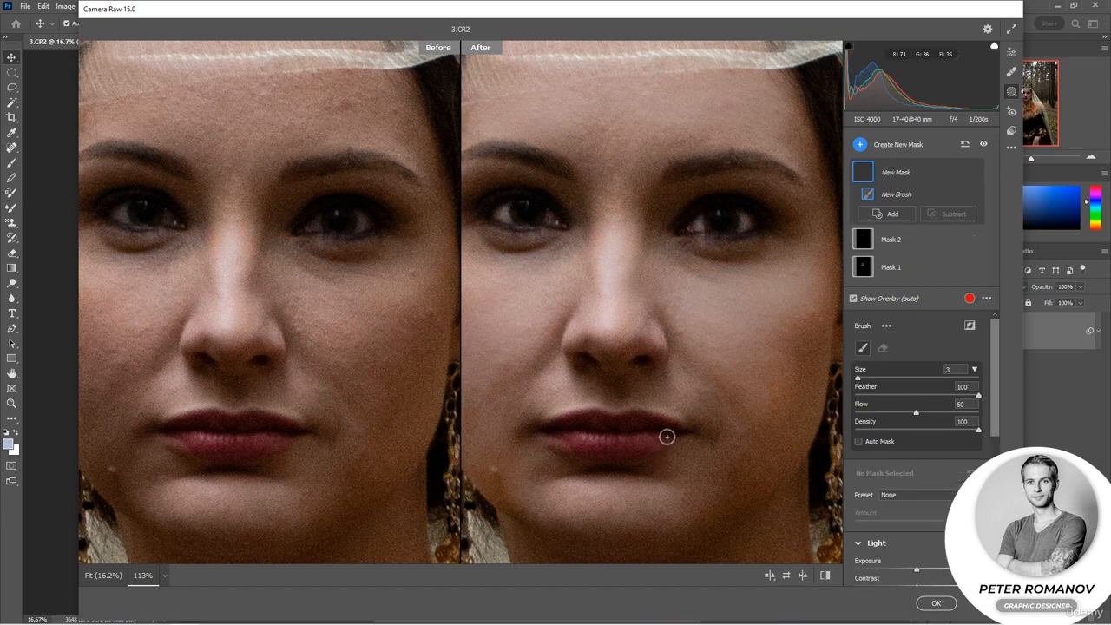
pyautogui.moveTo(659, 440)
pyautogui.mouseDown()
pyautogui.moveTo(612, 448)
pyautogui.moveTo(555, 434)
pyautogui.moveTo(654, 439)
pyautogui.moveTo(581, 436)
pyautogui.moveTo(657, 426)
pyautogui.moveTo(633, 422)
pyautogui.moveTo(645, 420)
pyautogui.moveTo(538, 428)
pyautogui.moveTo(699, 440)
pyautogui.mouseUp()
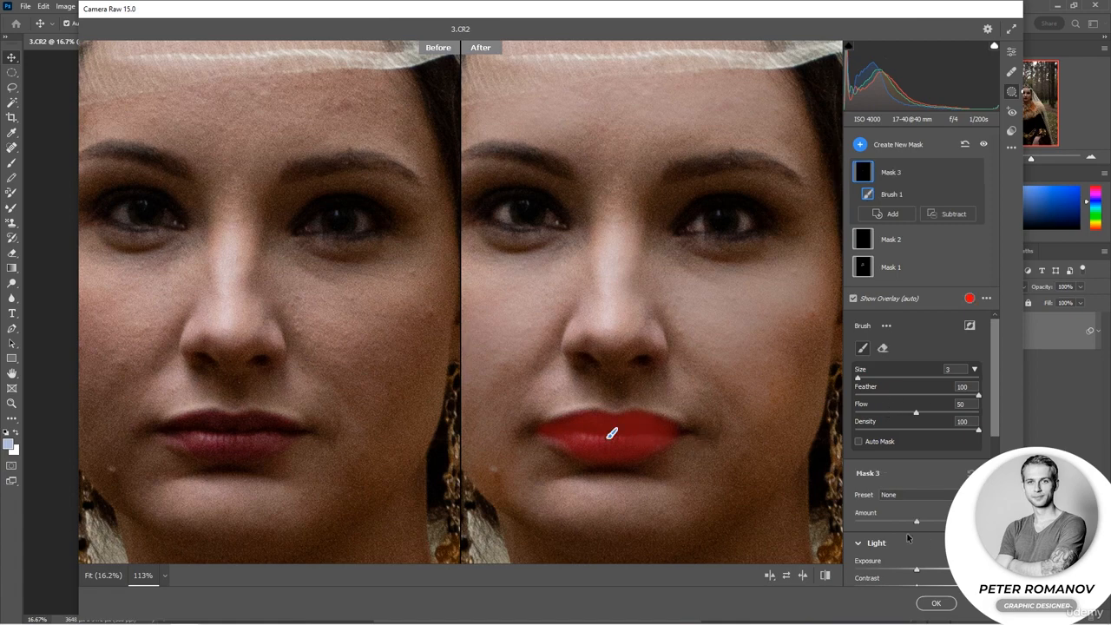
pyautogui.scroll(-2, 933, 533)
pyautogui.moveTo(918, 501)
pyautogui.mouseDown()
pyautogui.moveTo(935, 503)
pyautogui.moveTo(902, 519)
pyautogui.mouseUp()
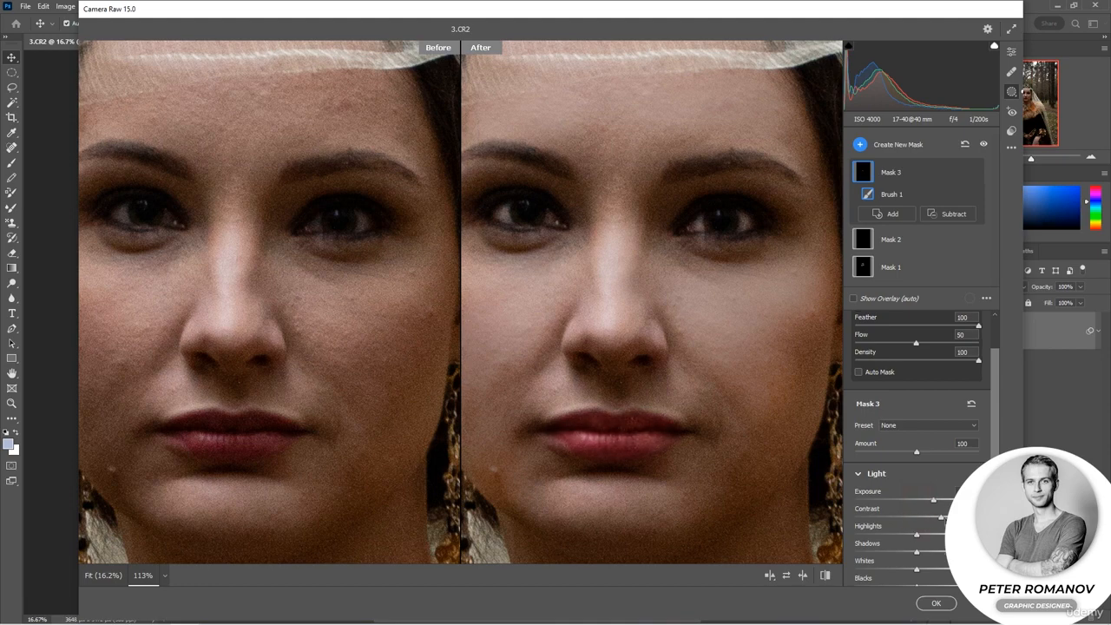
pyautogui.moveTo(935, 526)
pyautogui.mouseDown()
pyautogui.moveTo(947, 527)
pyautogui.moveTo(935, 536)
pyautogui.mouseUp()
# Fine-tune the lip mask's Temperature, raise its Saturation slightly, and try out its Texture and Clarity effects.
pyautogui.scroll(-3, 920, 416)
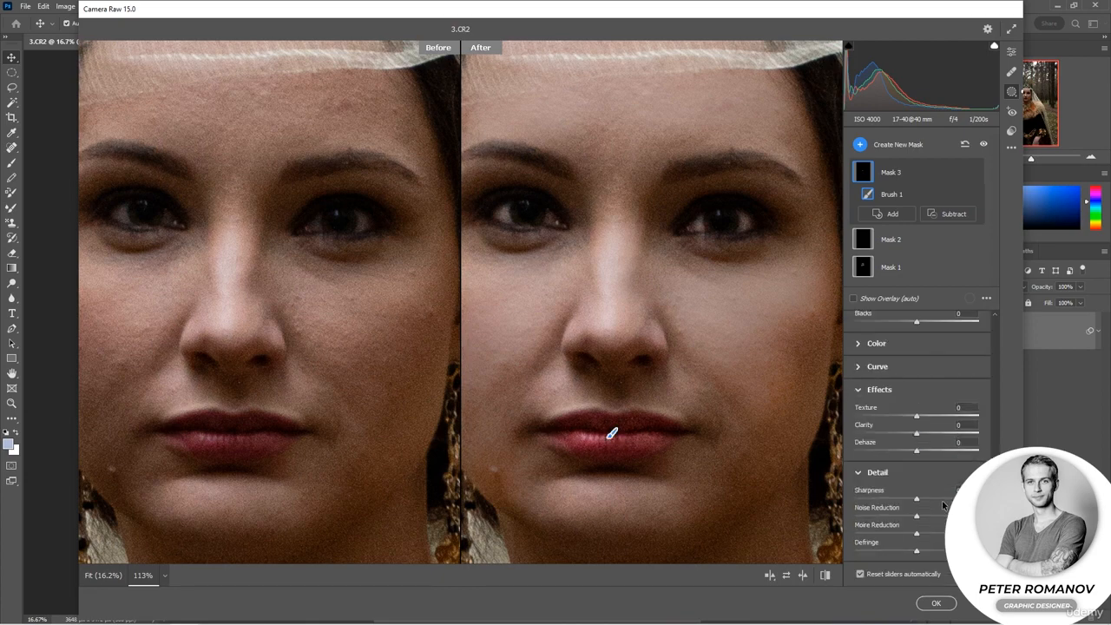
pyautogui.click(859, 344)
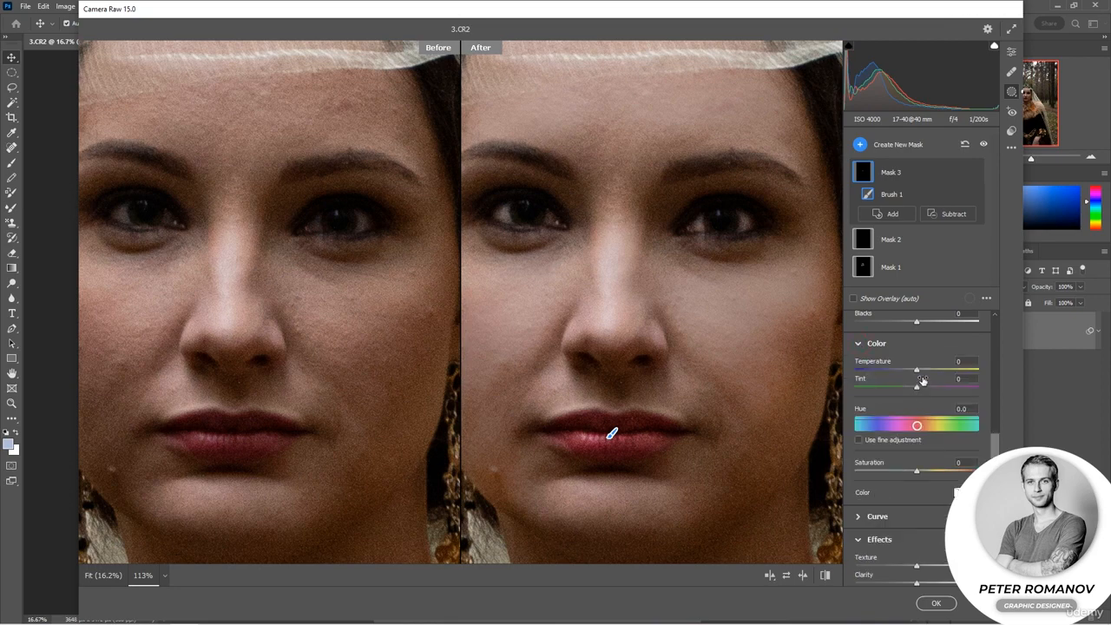
pyautogui.moveTo(928, 371); pyautogui.dragTo(912, 373)
pyautogui.moveTo(919, 473); pyautogui.dragTo(928, 474)
pyautogui.click(858, 345)
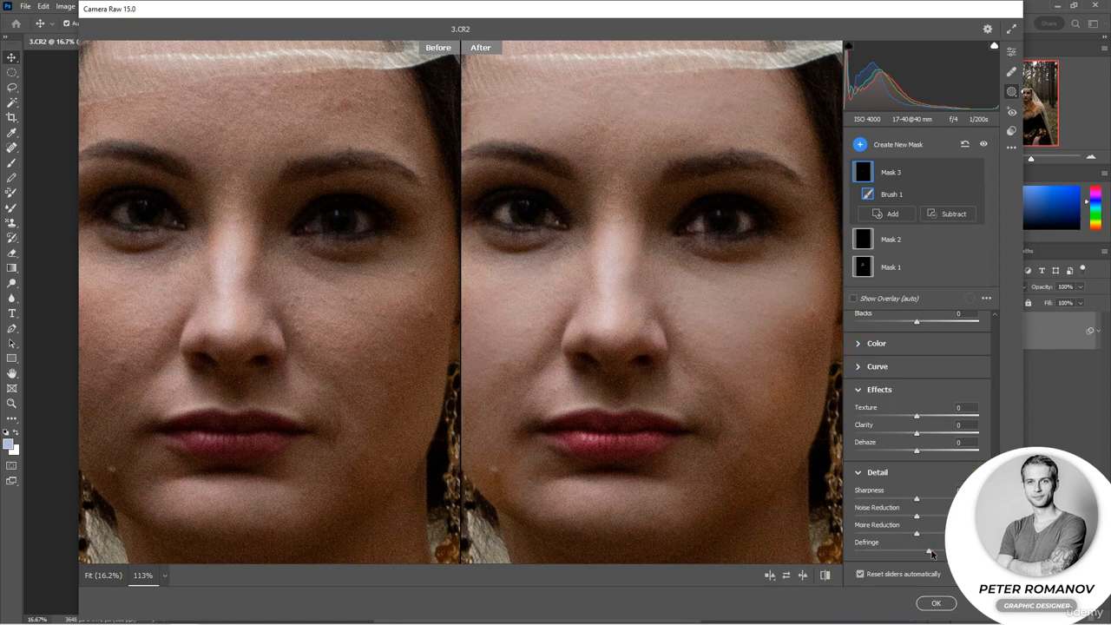
pyautogui.click(859, 475)
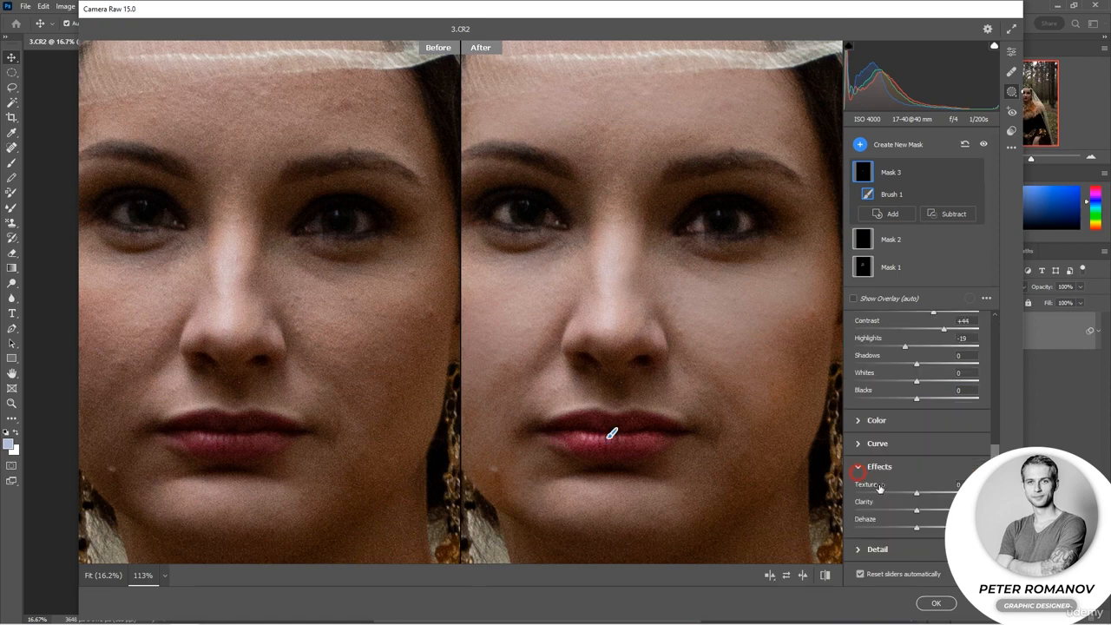
pyautogui.moveTo(939, 515); pyautogui.dragTo(909, 493)
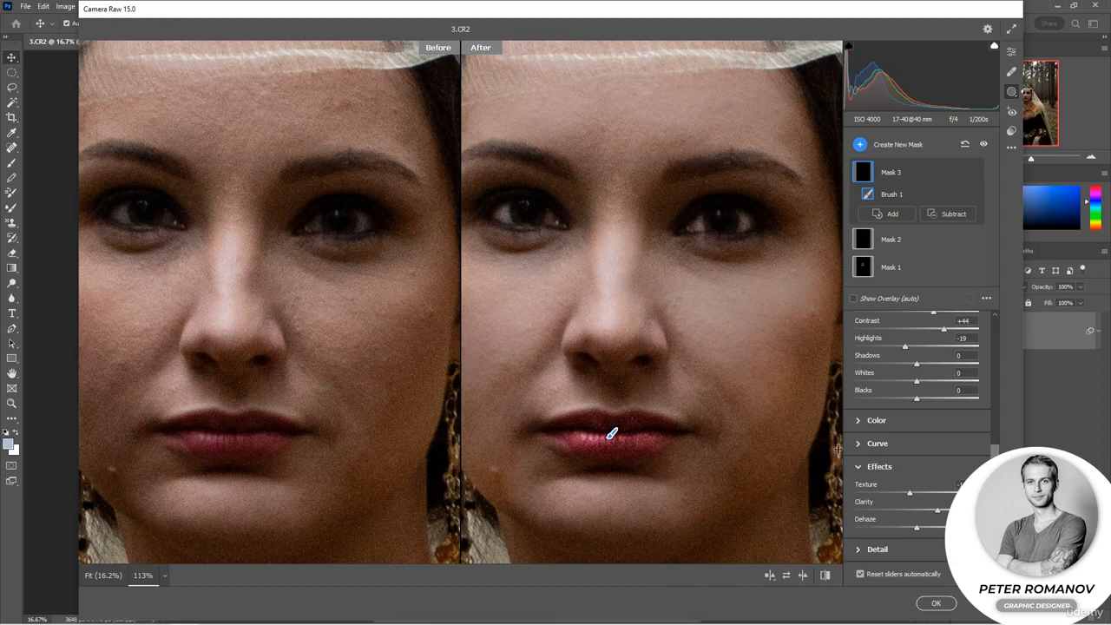
# Apply the Camera Raw Filter with its three masks and inspect the retouched portrait in the document at 33.33%.
pyautogui.scroll(-8, 612, 433)
pyautogui.scroll(-5, 646, 352)
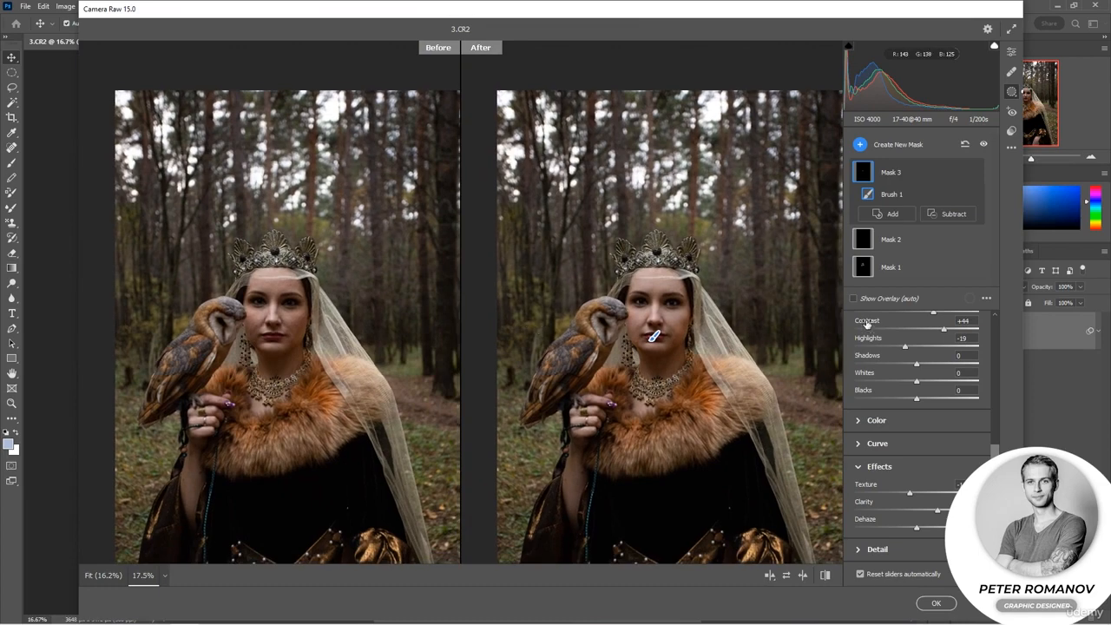
pyautogui.click(933, 603)
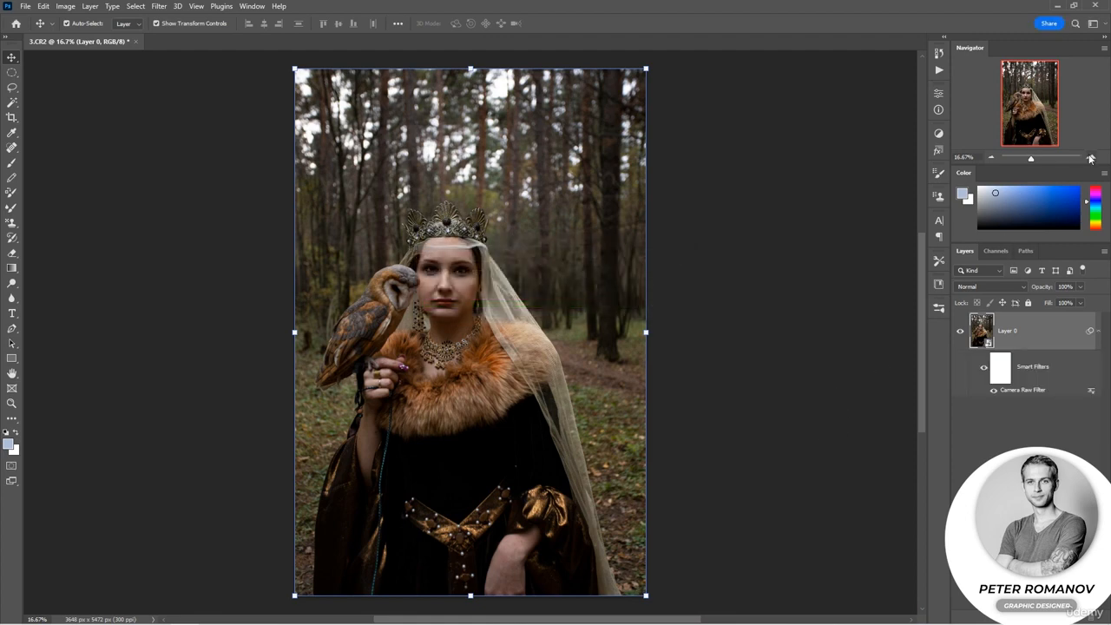
pyautogui.click(1090, 157)
pyautogui.moveTo(1017, 105); pyautogui.dragTo(1009, 101)
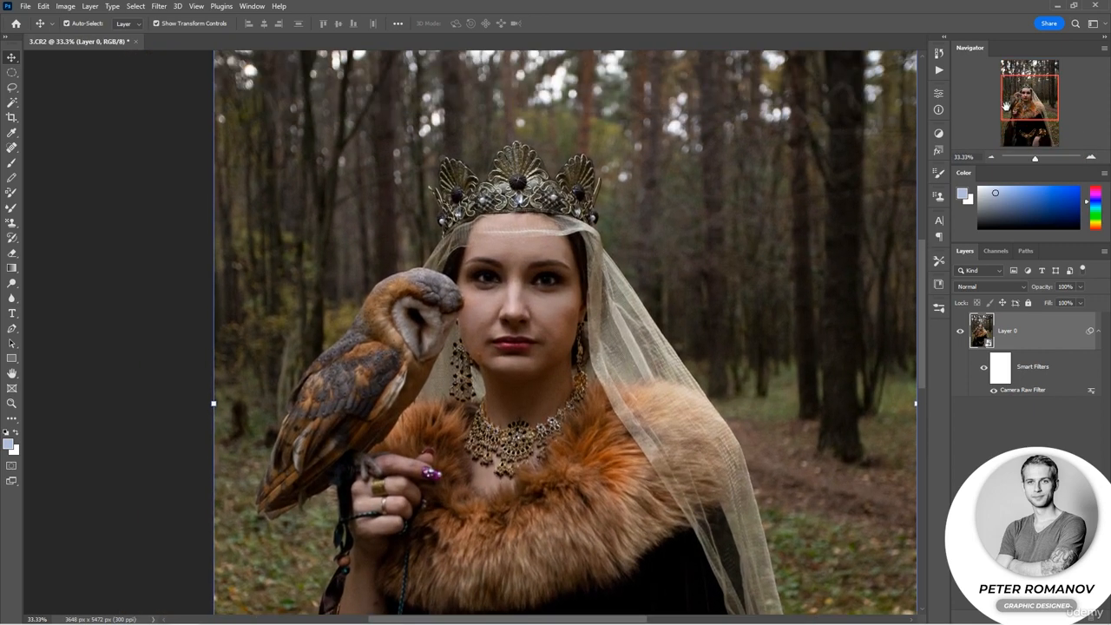
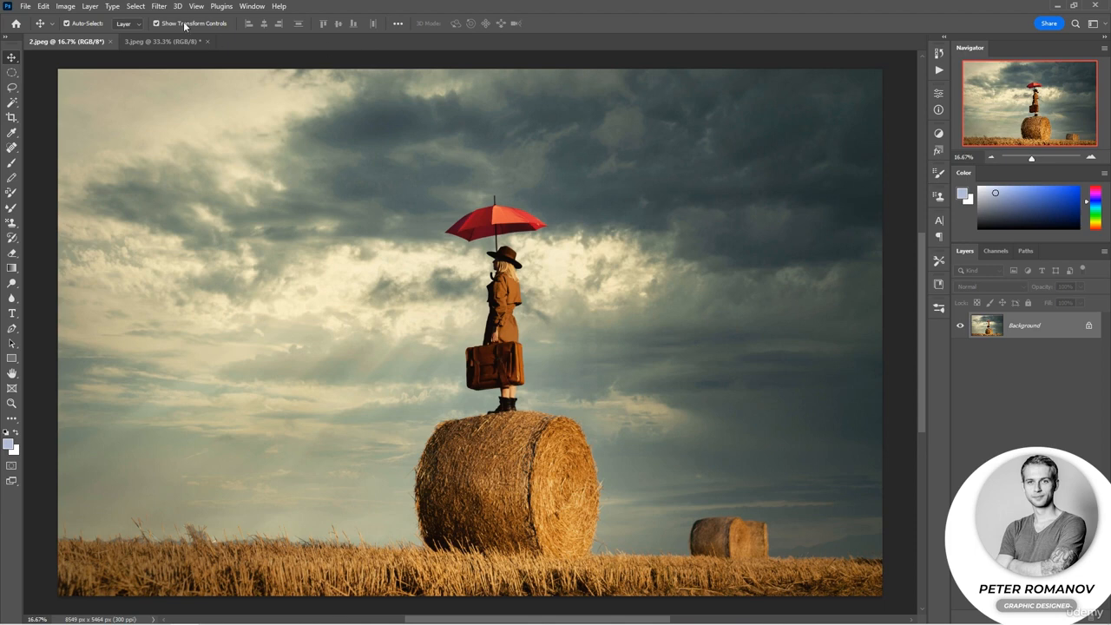
# Convert the Background layer of 2.jpeg to a smart object and open it in the Camera Raw Filter.
pyautogui.click(159, 6)
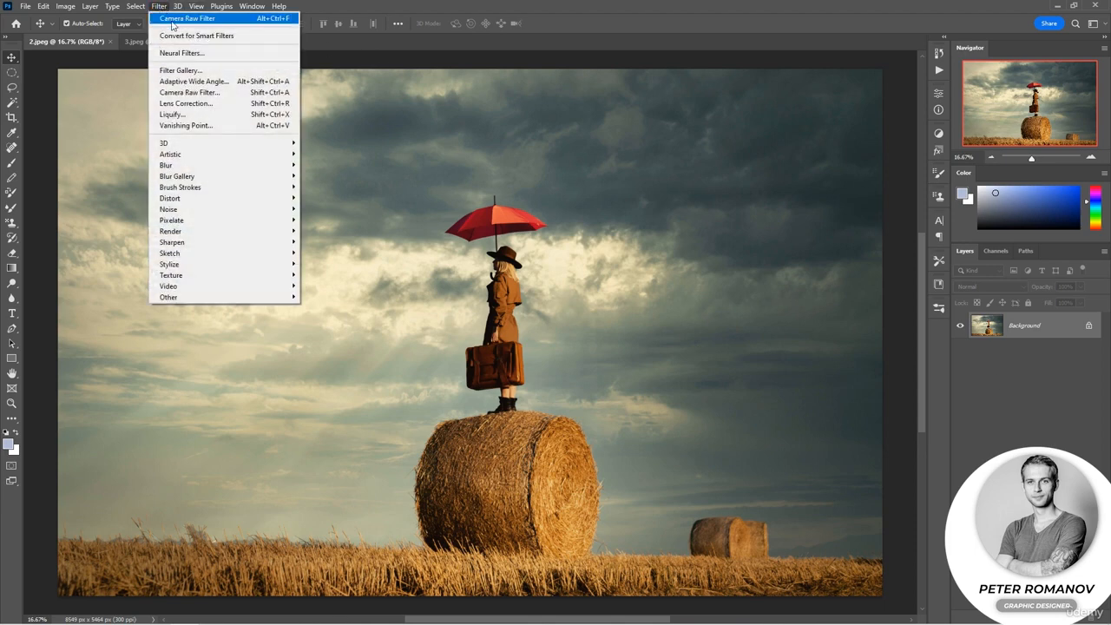
pyautogui.click(179, 37)
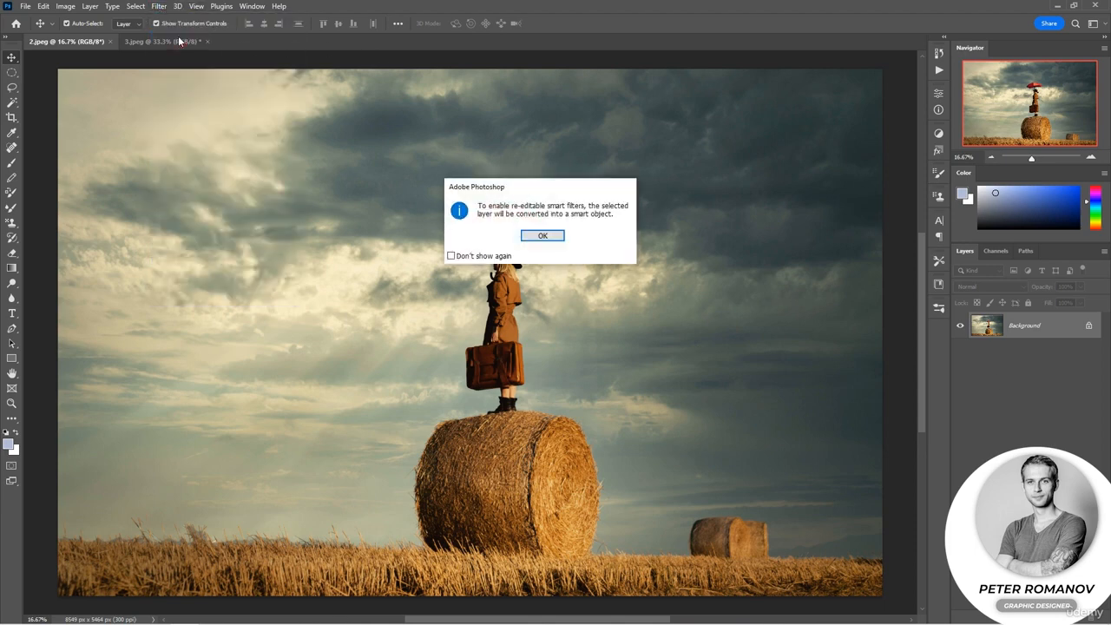
pyautogui.click(542, 235)
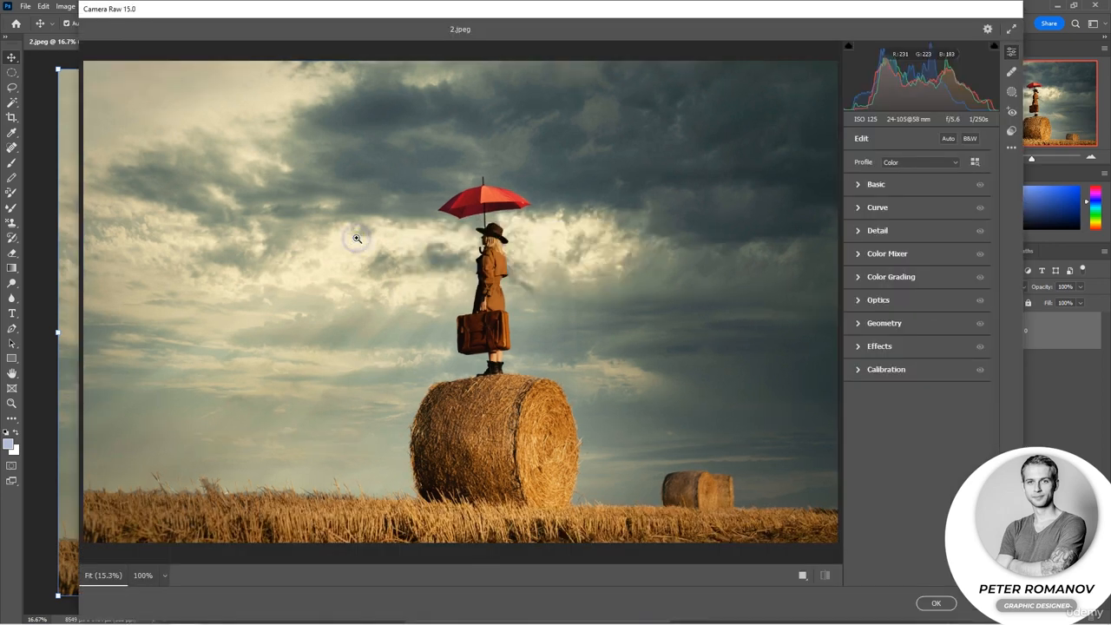
# Show before and after side by side, and create a diagonal linear gradient mask from the sky's upper-left corner toward the large hay bale.
pyautogui.click(1014, 95)
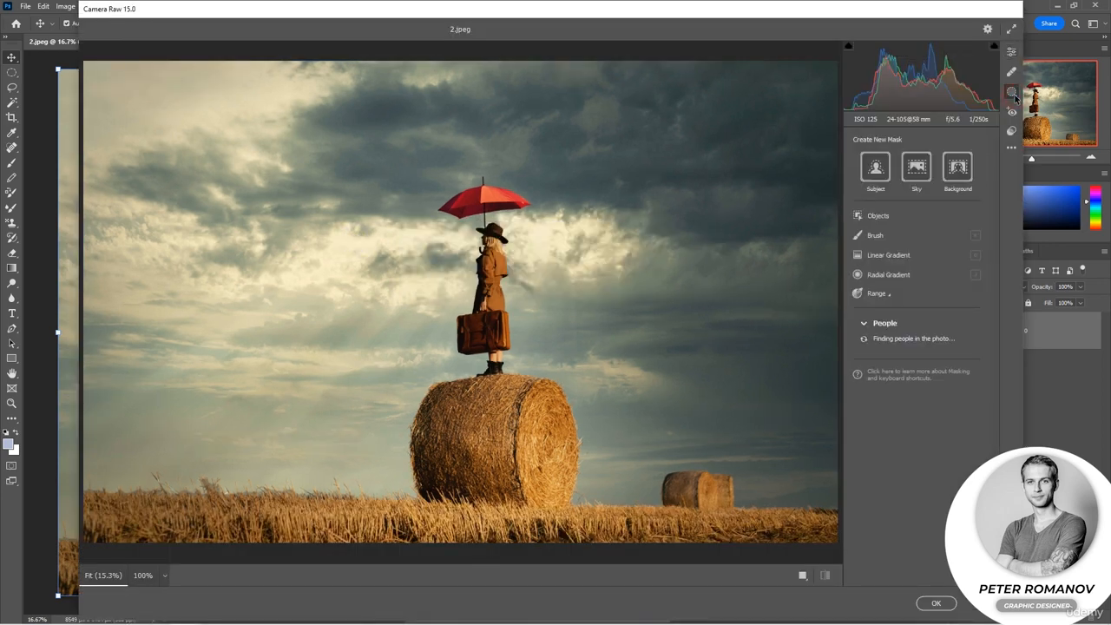
pyautogui.click(889, 253)
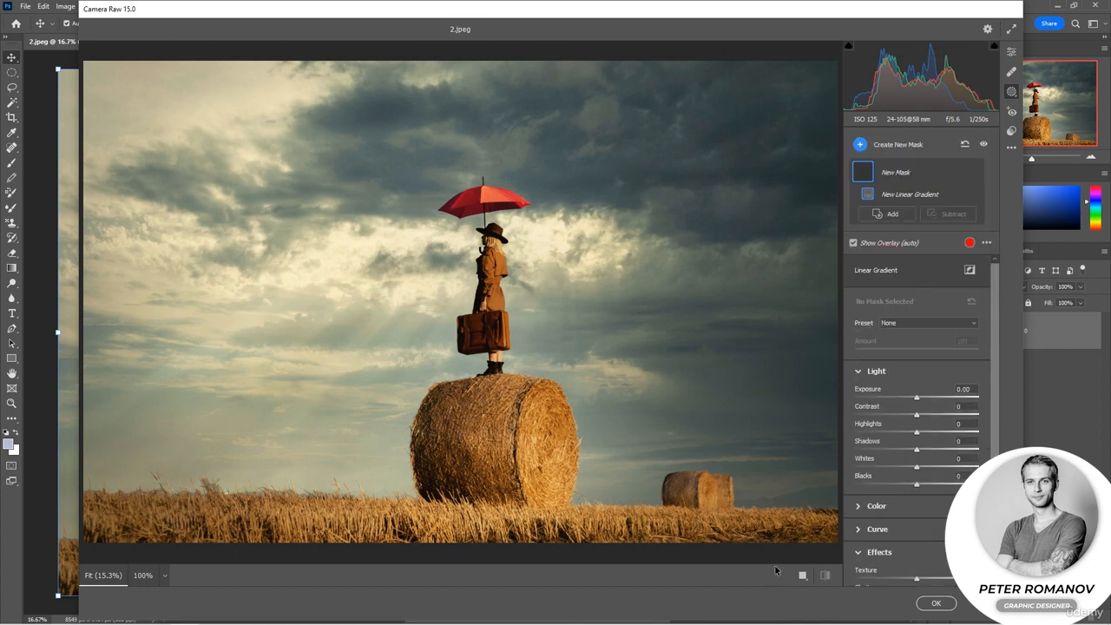
pyautogui.click(801, 574)
pyautogui.moveTo(698, 344); pyautogui.dragTo(752, 384)
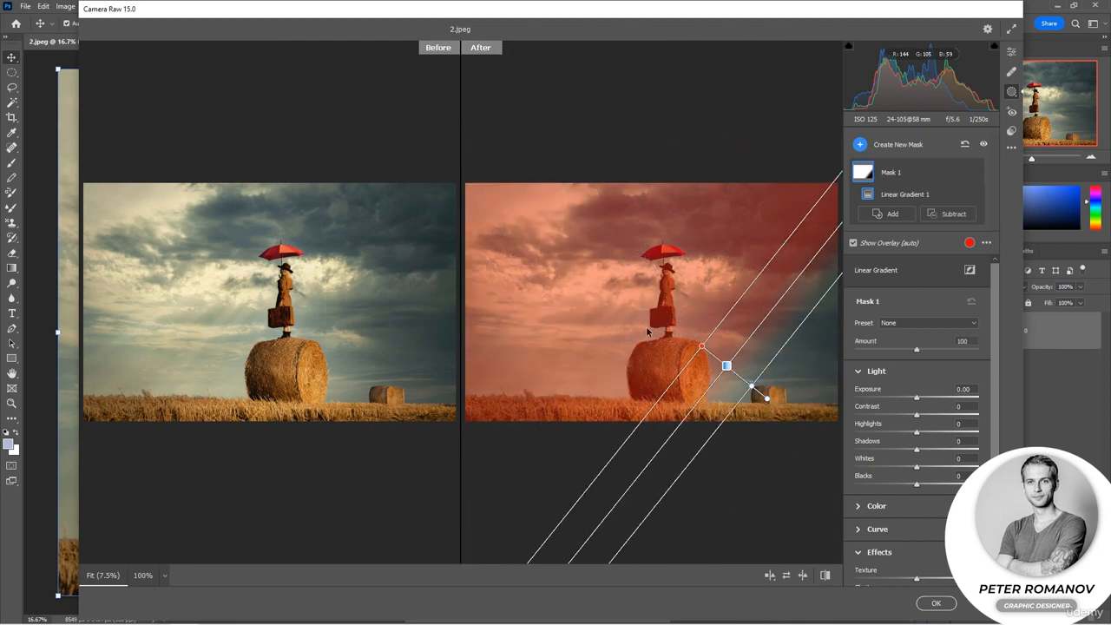
pyautogui.moveTo(704, 349); pyautogui.dragTo(548, 227)
pyautogui.moveTo(754, 389); pyautogui.dragTo(703, 387)
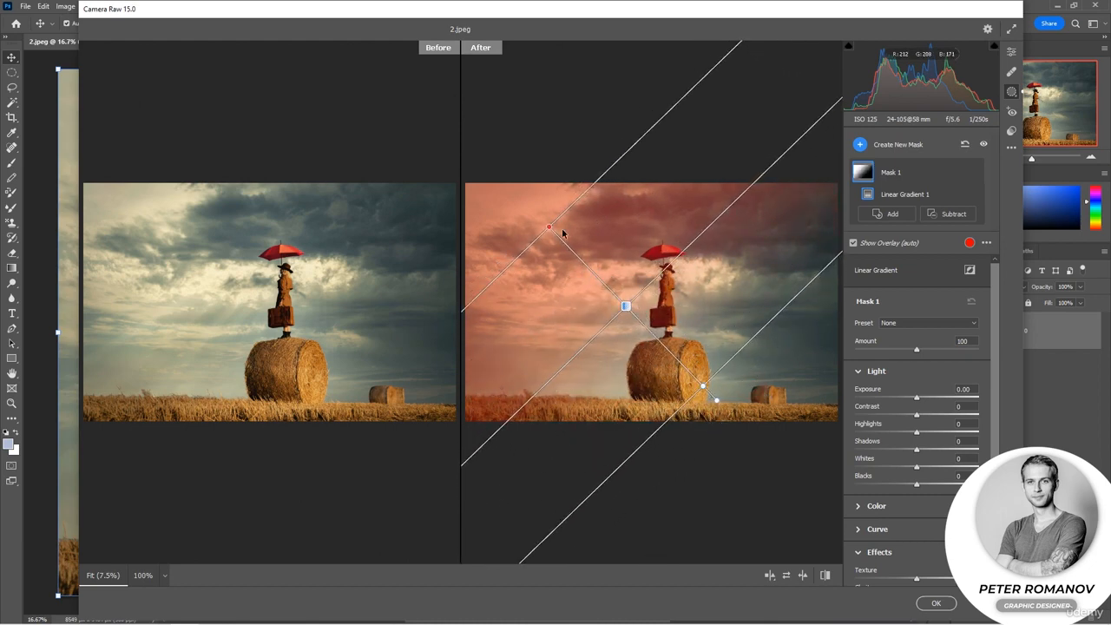
pyautogui.moveTo(550, 231); pyautogui.dragTo(527, 187)
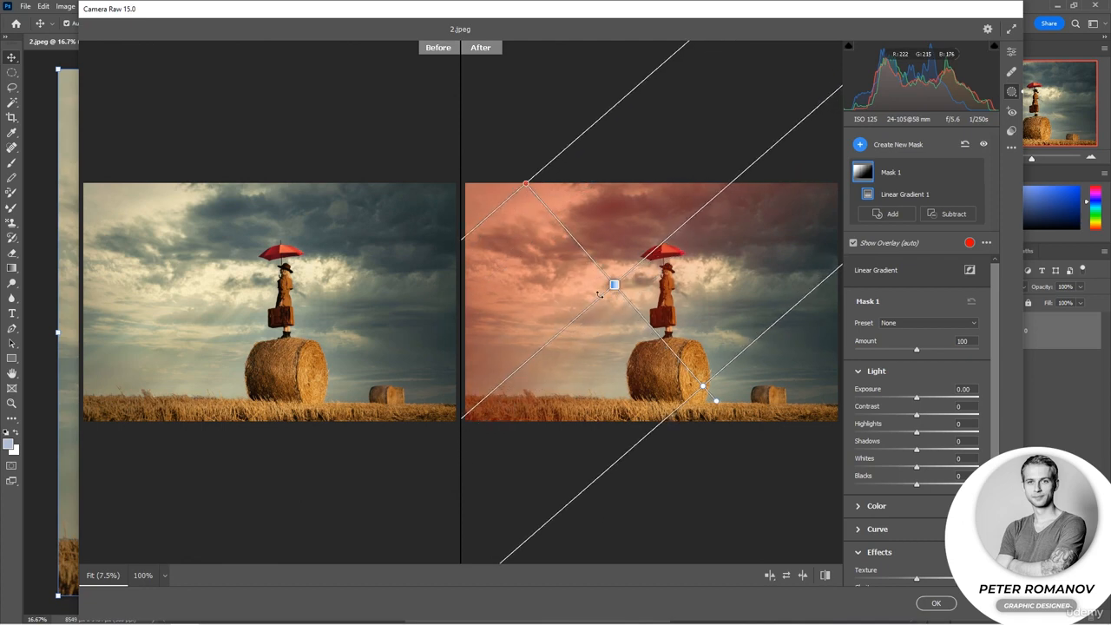
pyautogui.moveTo(527, 184); pyautogui.dragTo(524, 201)
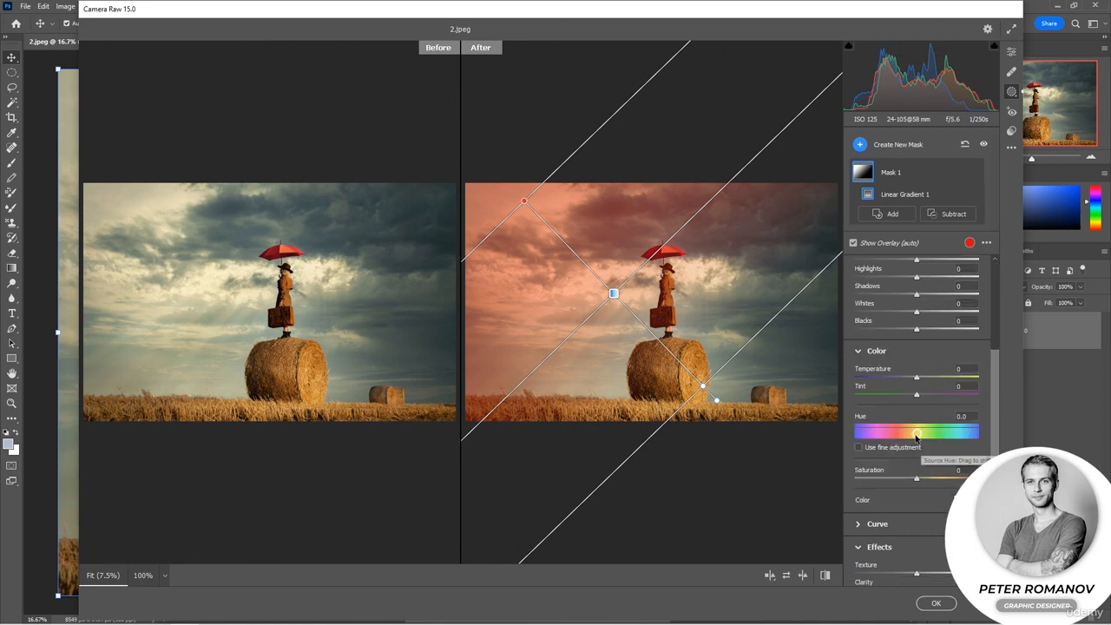
# Warm the diagonal gradient mask with Temperature +19, Tint -17 and Hue -34.3.
pyautogui.moveTo(916, 435)
pyautogui.mouseDown()
pyautogui.moveTo(929, 435)
pyautogui.moveTo(887, 435)
pyautogui.moveTo(929, 442)
pyautogui.moveTo(859, 438)
pyautogui.moveTo(941, 436)
pyautogui.moveTo(906, 437)
pyautogui.mouseUp()
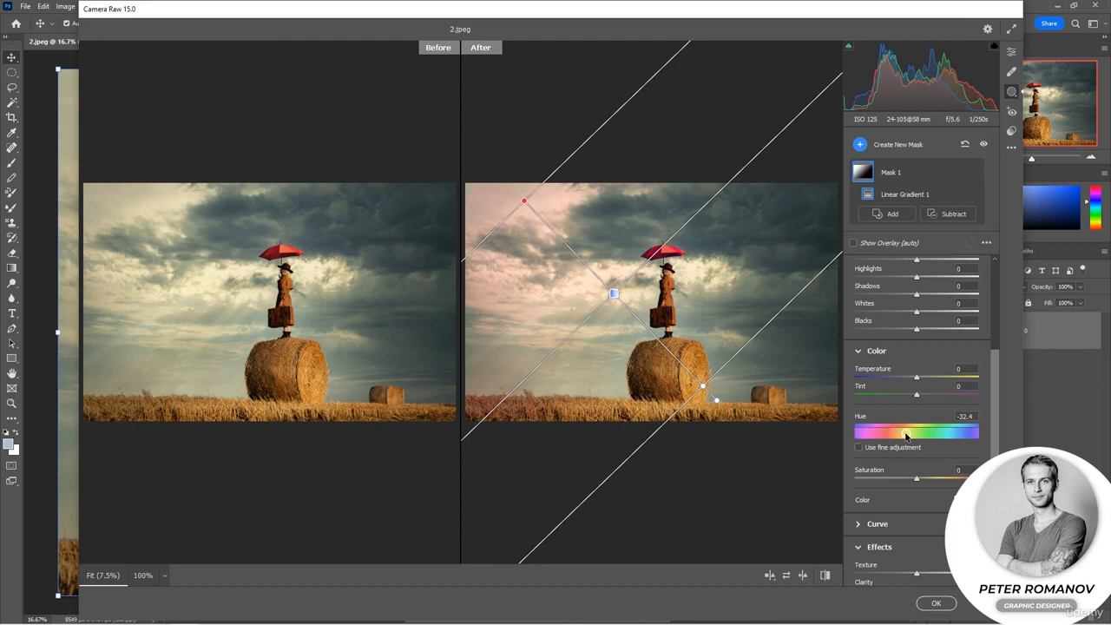
pyautogui.moveTo(916, 378); pyautogui.dragTo(928, 380)
pyautogui.moveTo(906, 434); pyautogui.dragTo(905, 436)
pyautogui.moveTo(918, 391); pyautogui.dragTo(909, 397)
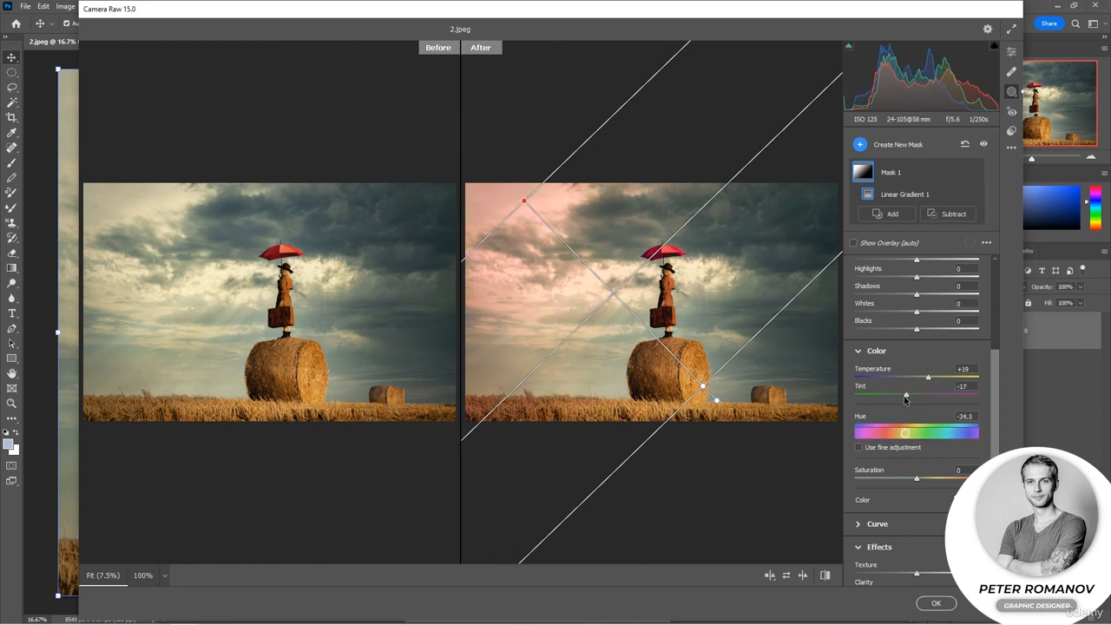
# Set the diagonal mask's Exposure to +0.60, Contrast to -5, Highlights to -6 and Shadows to -17, and raise its Saturation slightly.
pyautogui.scroll(4, 996, 356)
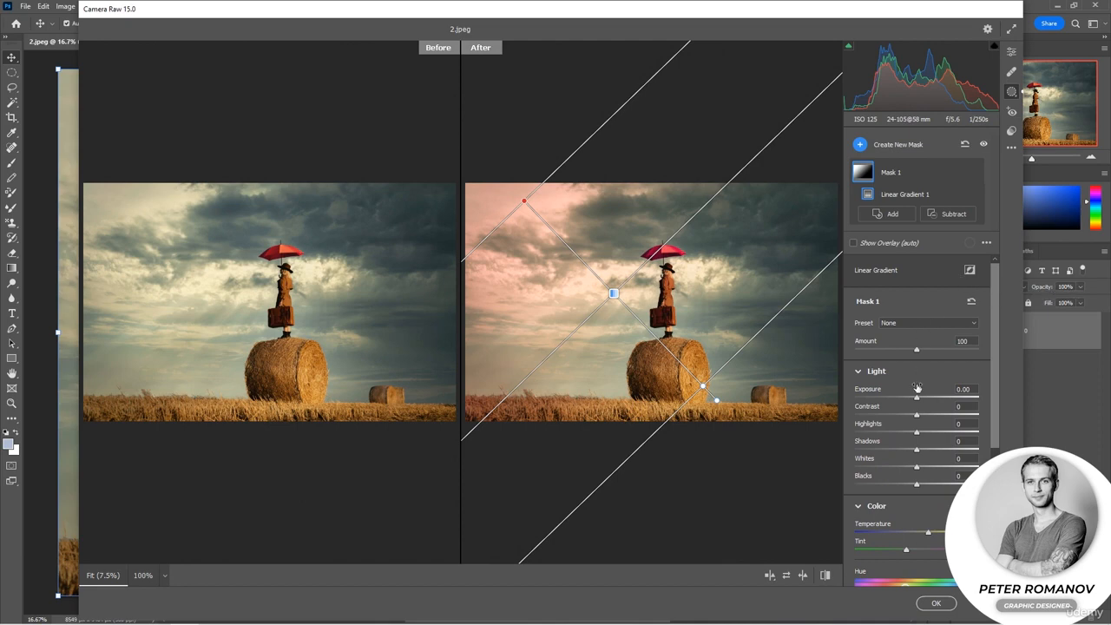
pyautogui.moveTo(920, 398); pyautogui.dragTo(914, 441)
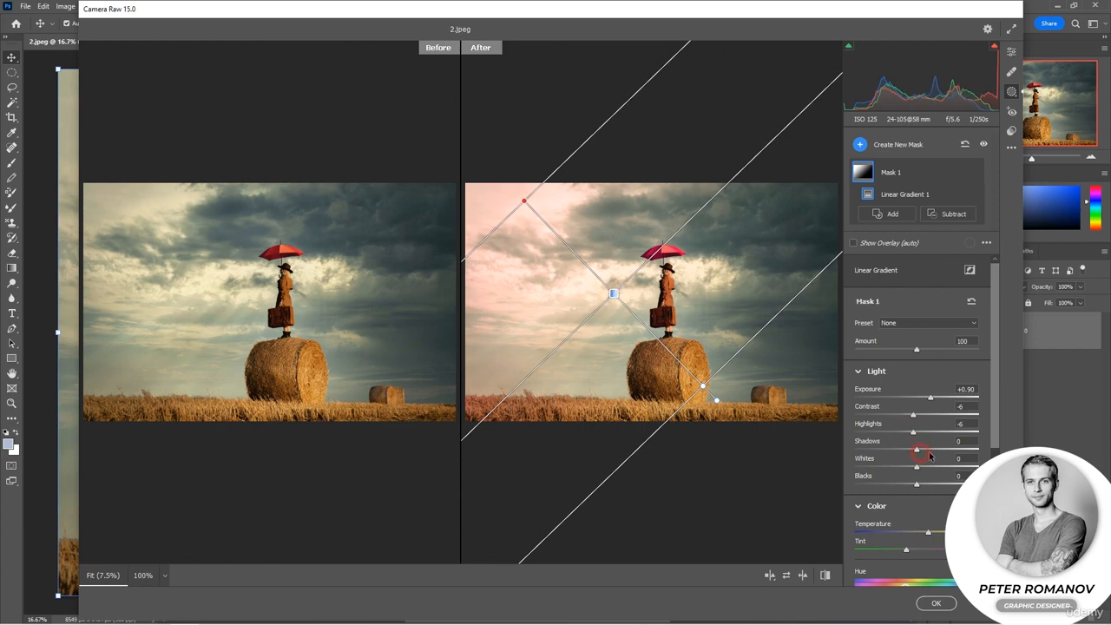
pyautogui.moveTo(933, 402)
pyautogui.mouseDown()
pyautogui.moveTo(921, 399)
pyautogui.moveTo(925, 419)
pyautogui.mouseUp()
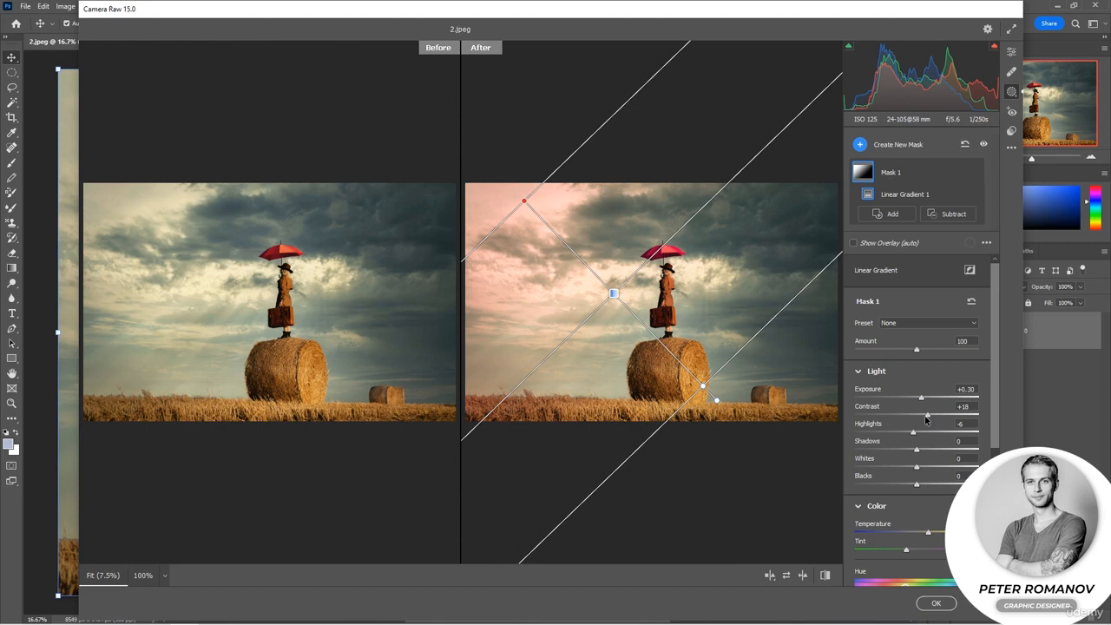
pyautogui.moveTo(915, 449); pyautogui.dragTo(907, 521)
pyautogui.scroll(-2, 927, 515)
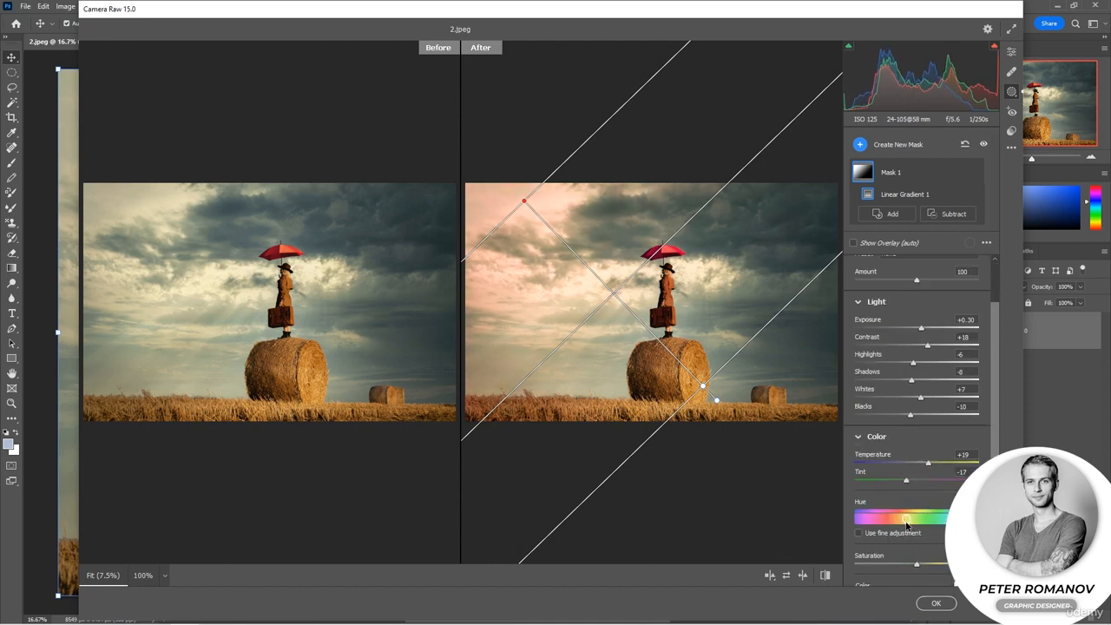
pyautogui.moveTo(914, 568); pyautogui.dragTo(928, 565)
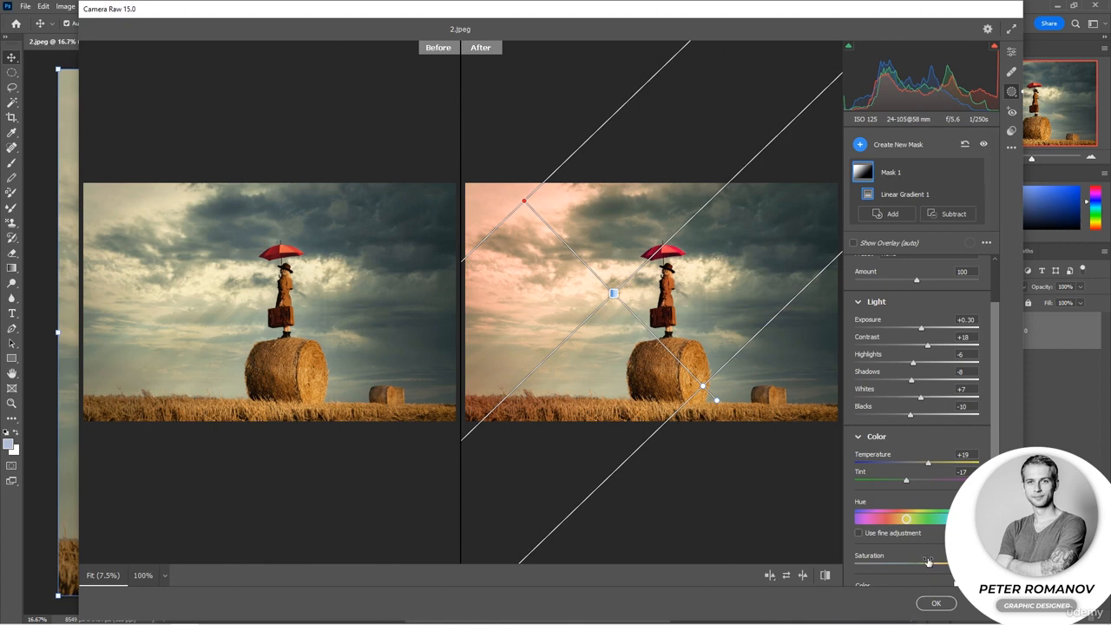
pyautogui.moveTo(916, 403); pyautogui.dragTo(906, 382)
pyautogui.moveTo(921, 330)
pyautogui.mouseDown()
pyautogui.moveTo(925, 349)
pyautogui.moveTo(913, 346)
pyautogui.mouseUp()
# Create a second linear gradient mask rising vertically from the photo's bottom edge over the grass and lower hay bale.
pyautogui.click(888, 213)
pyautogui.click(933, 234)
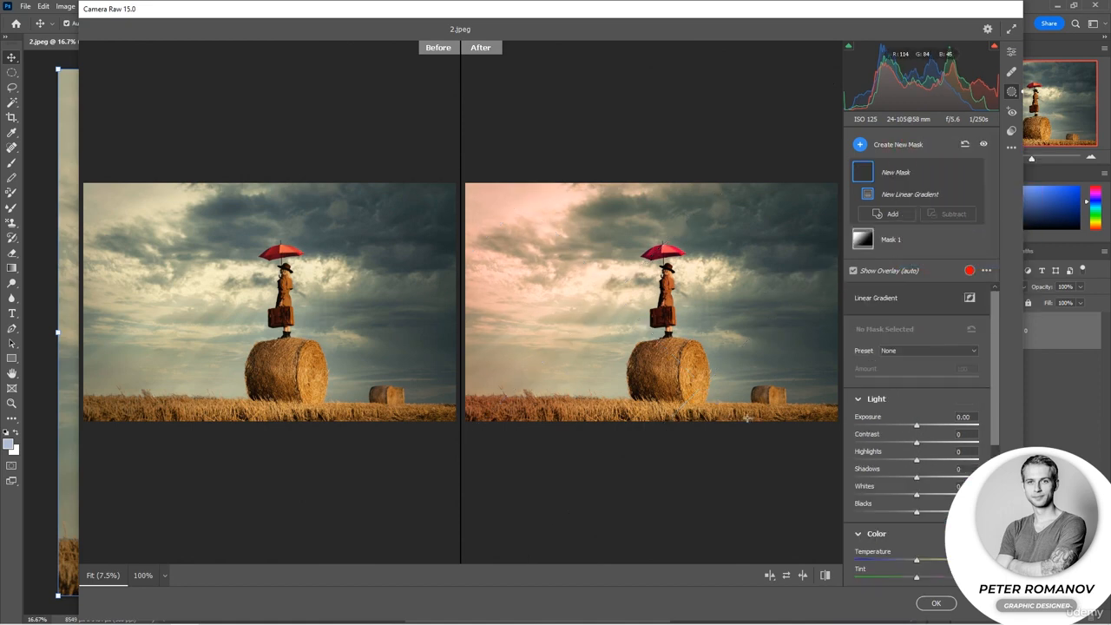
pyautogui.moveTo(652, 422); pyautogui.dragTo(653, 349)
pyautogui.click(913, 350)
pyautogui.click(913, 353)
# Turn the grass green with Hue +44.5, Temperature -25 and Tint -4 on the second mask, and fine-tune its Light values.
pyautogui.scroll(-3, 913, 353)
pyautogui.moveTo(917, 477); pyautogui.dragTo(932, 480)
pyautogui.moveTo(917, 422); pyautogui.dragTo(900, 423)
pyautogui.moveTo(916, 438)
pyautogui.mouseDown()
pyautogui.moveTo(932, 439)
pyautogui.moveTo(915, 440)
pyautogui.mouseUp()
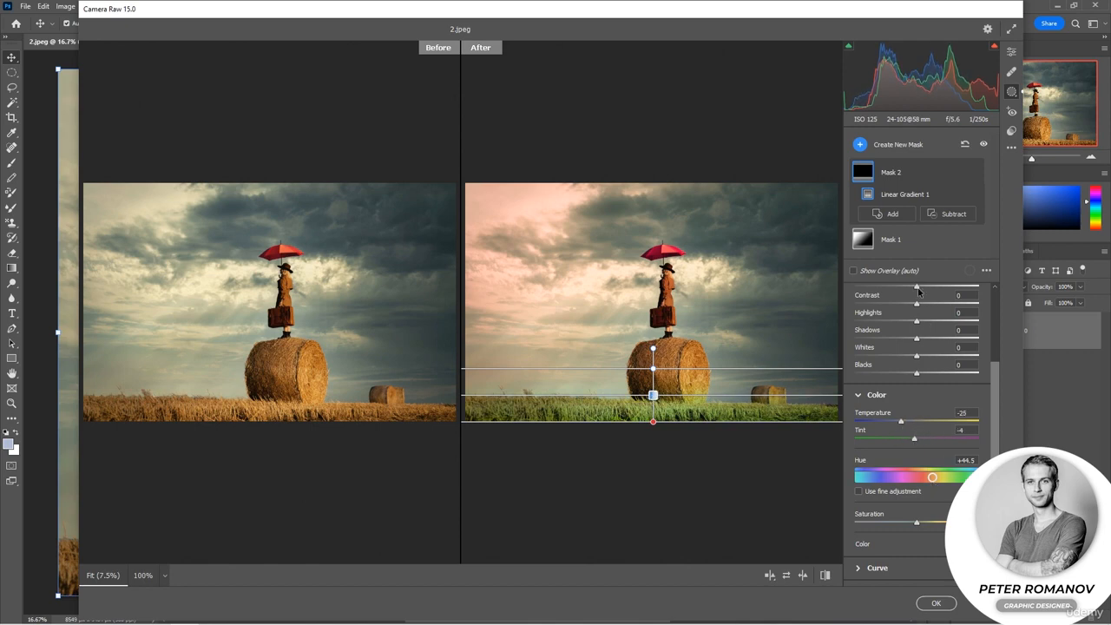
pyautogui.moveTo(916, 302); pyautogui.dragTo(914, 365)
# Reset Mask 1's adjustments and set its Exposure to +1.25, Contrast +19, Highlights -33, Shadows -38, Whites -40 and Blacks +19.
pyautogui.doubleClick(870, 245)
pyautogui.click(884, 213)
pyautogui.click(886, 223)
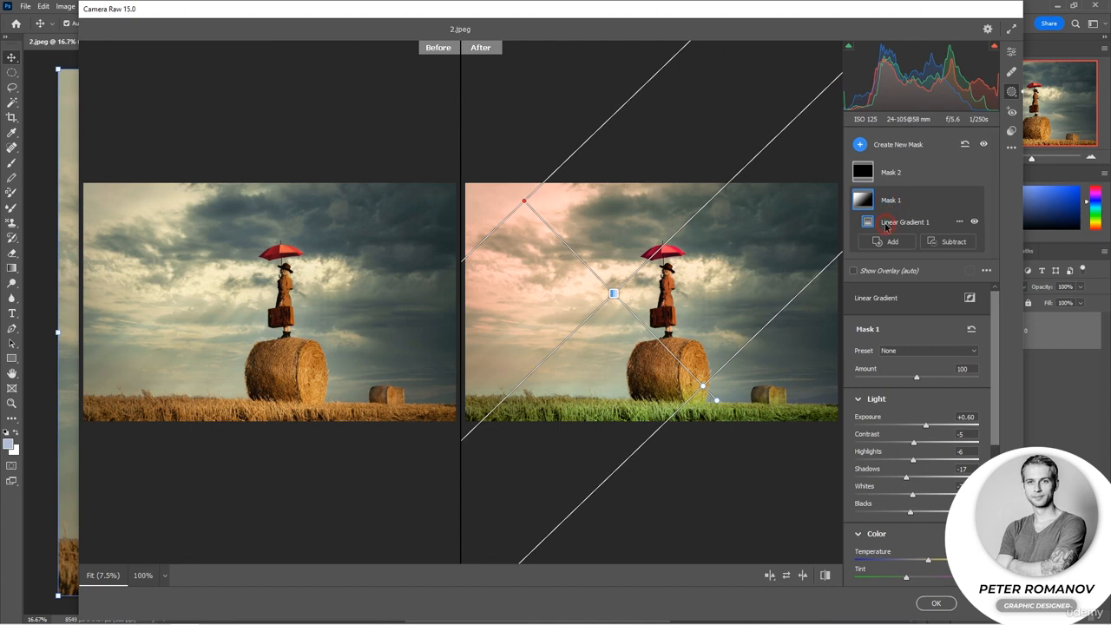
pyautogui.click(971, 329)
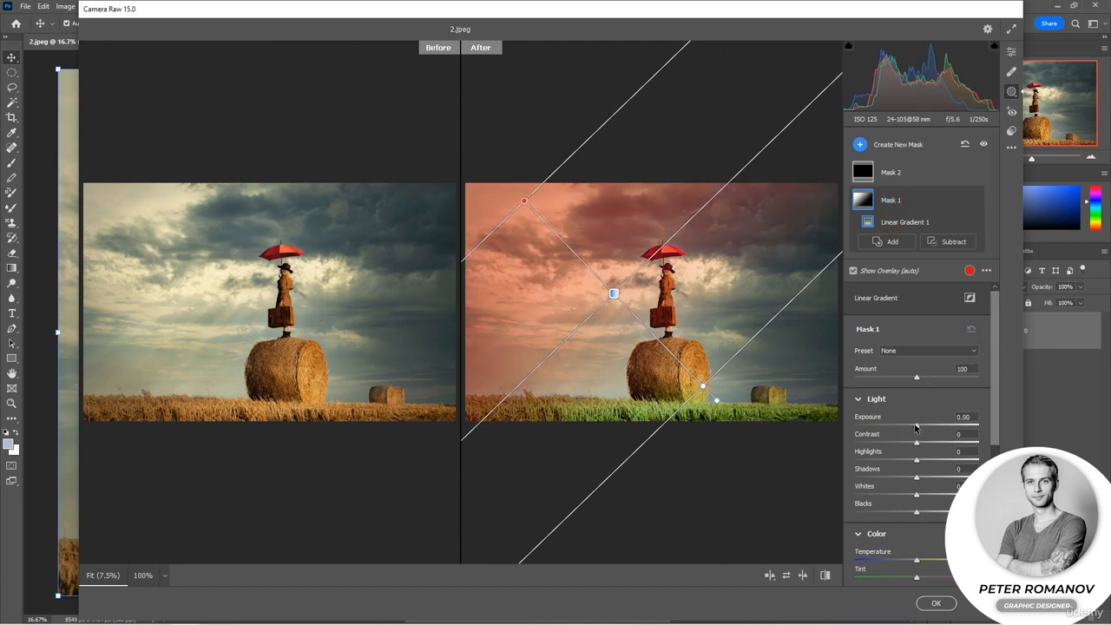
pyautogui.moveTo(916, 425); pyautogui.dragTo(903, 480)
pyautogui.moveTo(916, 478)
pyautogui.mouseDown()
pyautogui.moveTo(924, 479)
pyautogui.moveTo(893, 479)
pyautogui.moveTo(904, 496)
pyautogui.moveTo(892, 498)
pyautogui.moveTo(902, 514)
pyautogui.moveTo(931, 516)
pyautogui.moveTo(930, 494)
pyautogui.moveTo(909, 494)
pyautogui.mouseUp()
# Cool the sky through Mask 1 with Temperature -42, Tint -19, Hue -7.5 and Saturation +34.
pyautogui.scroll(-2, 937, 517)
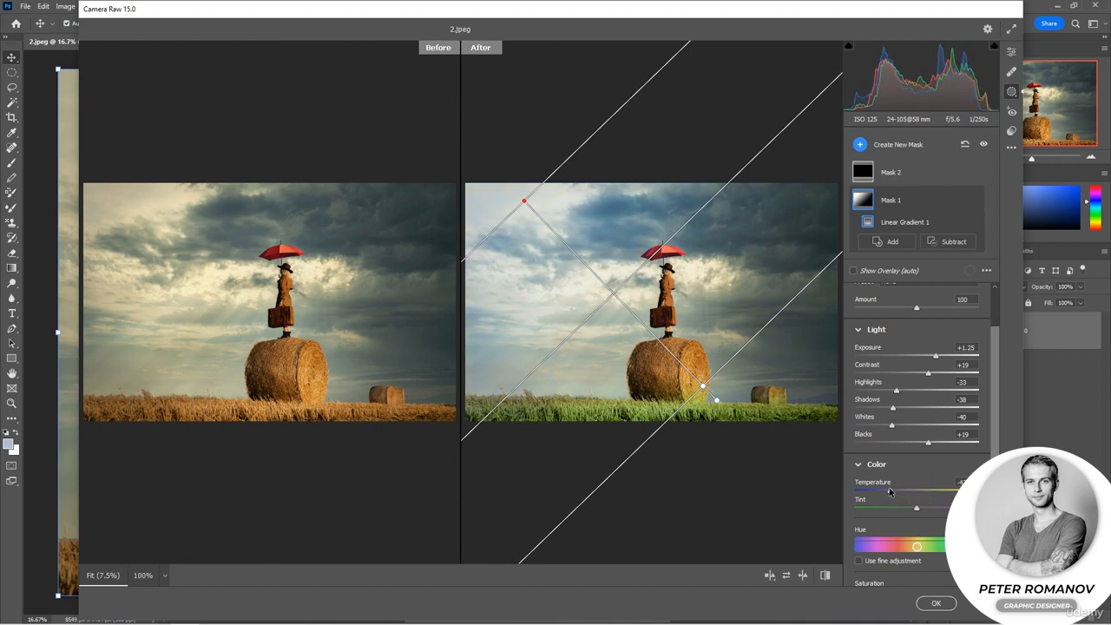
pyautogui.moveTo(914, 511); pyautogui.dragTo(956, 524)
pyautogui.scroll(-2, 935, 524)
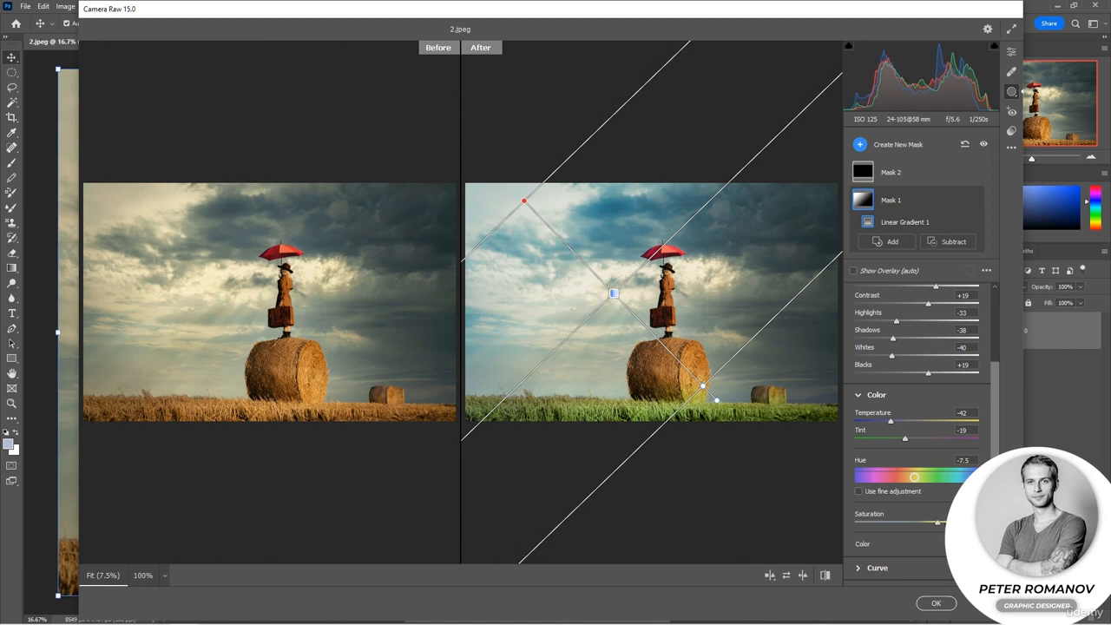
# Collapse Mask 1's Light and Color settings and raise its Texture effect slightly.
pyautogui.scroll(-2, 902, 512)
pyautogui.click(858, 499)
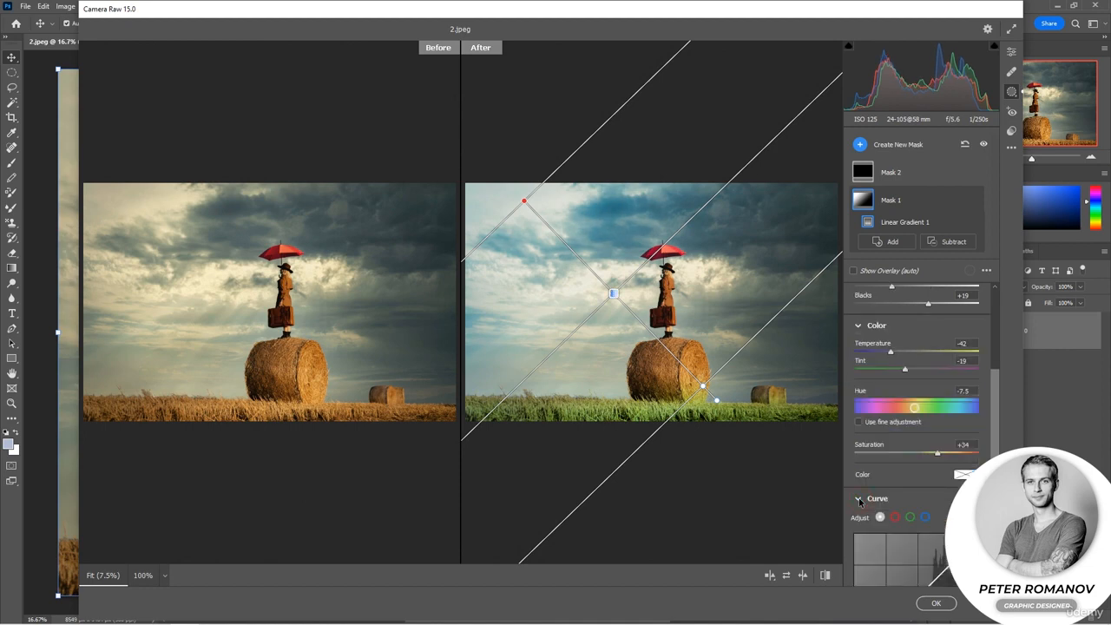
pyautogui.click(858, 498)
pyautogui.click(860, 522)
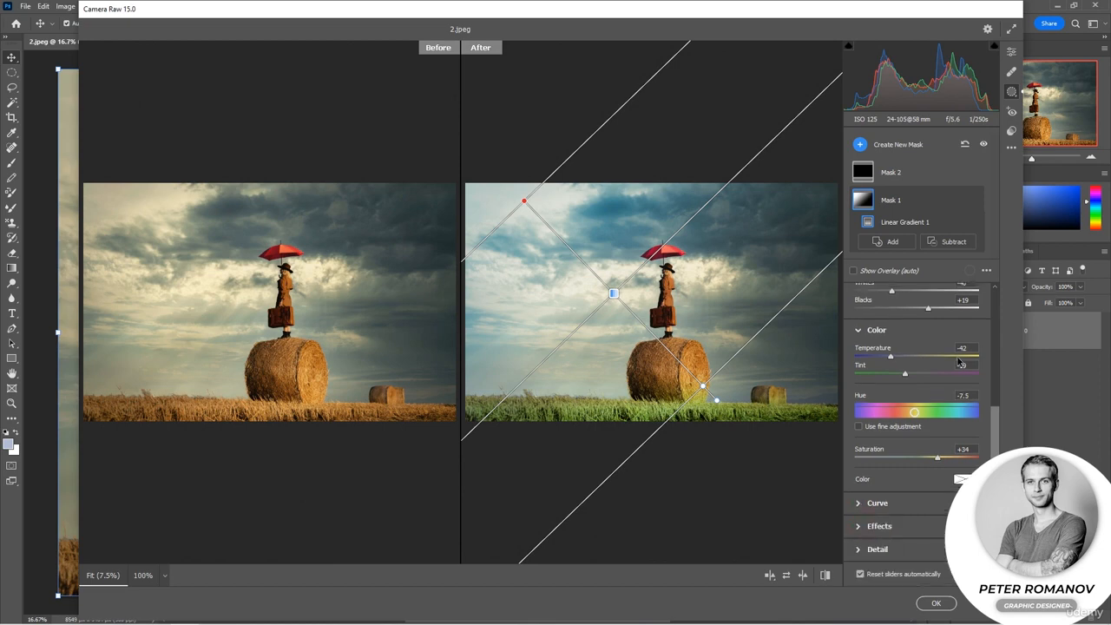
pyautogui.click(861, 331)
pyautogui.click(859, 344)
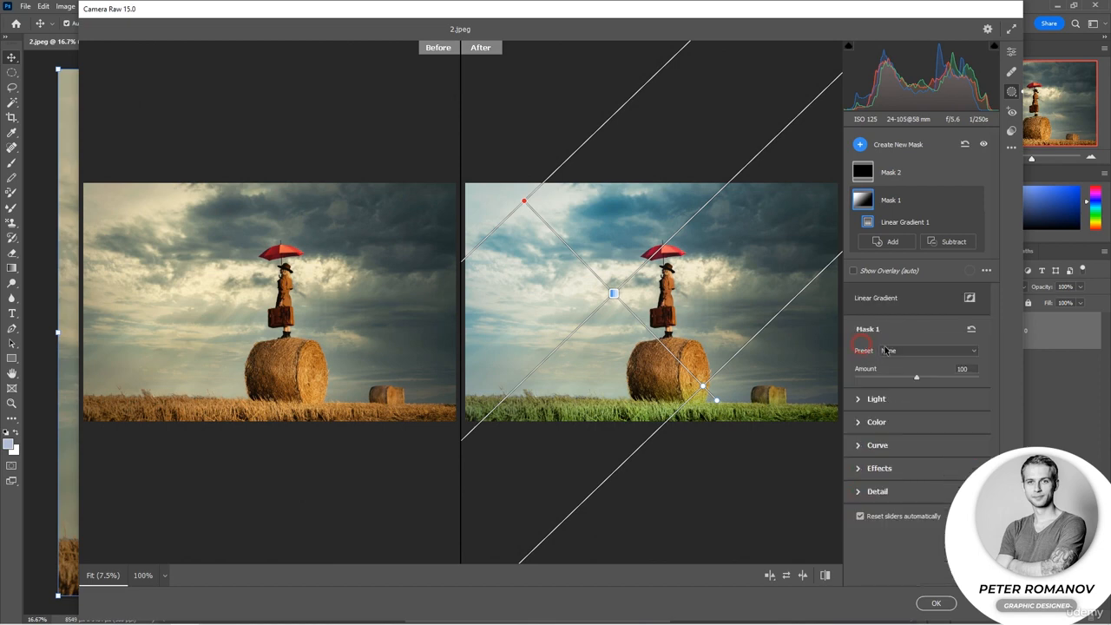
pyautogui.click(858, 469)
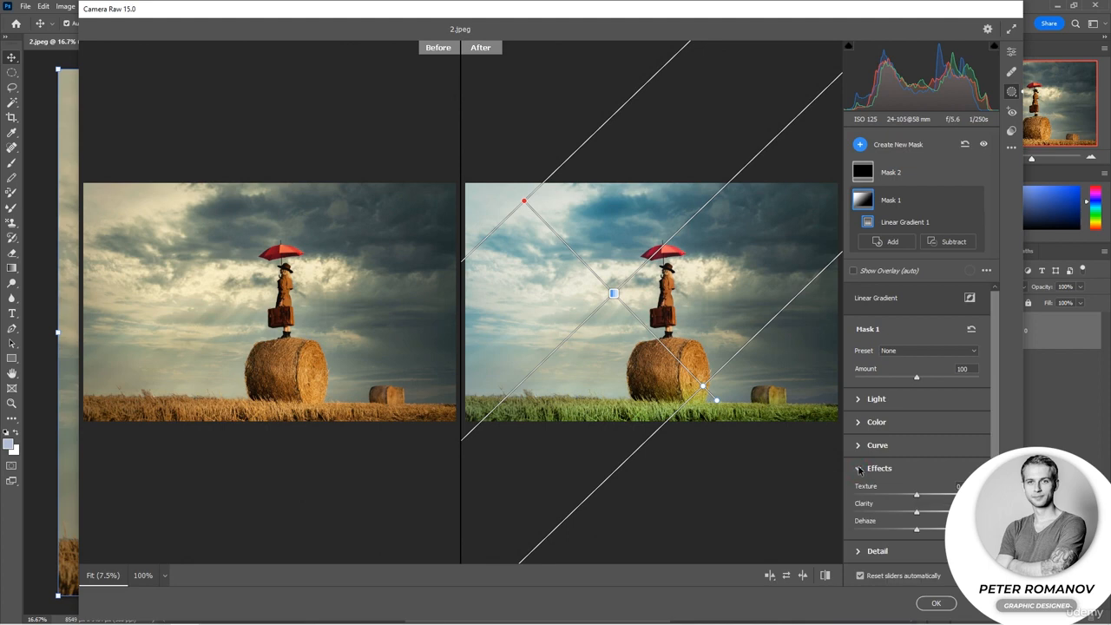
pyautogui.moveTo(916, 494); pyautogui.dragTo(927, 494)
# Create a radial gradient mask around the woman and umbrella, and try inverting it before restoring the inside selection.
pyautogui.click(888, 241)
pyautogui.click(917, 245)
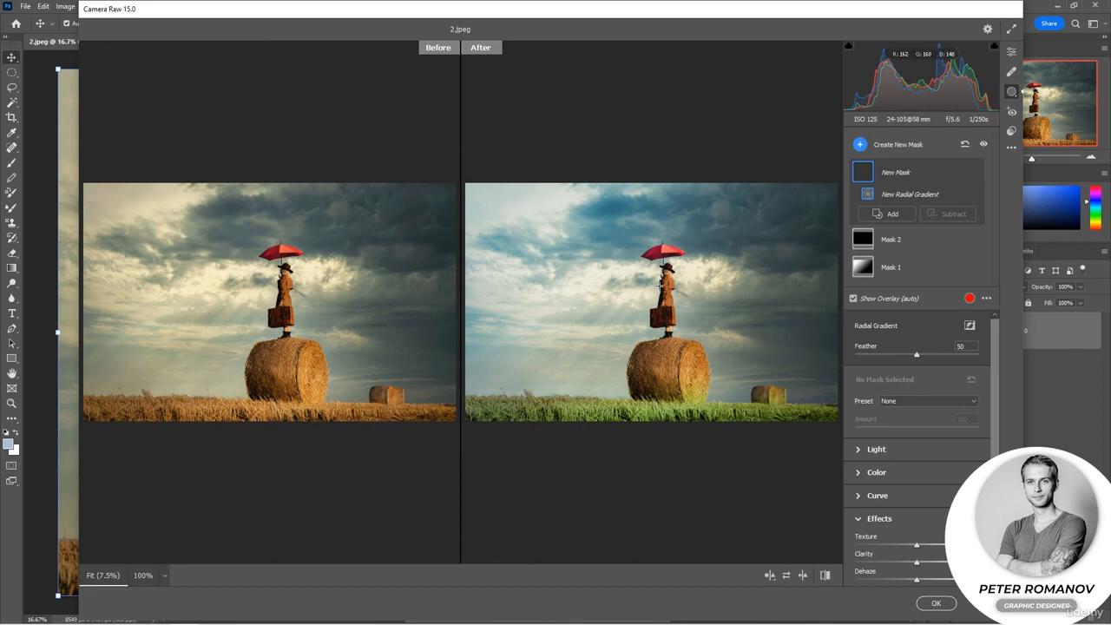
pyautogui.moveTo(662, 288); pyautogui.dragTo(625, 253)
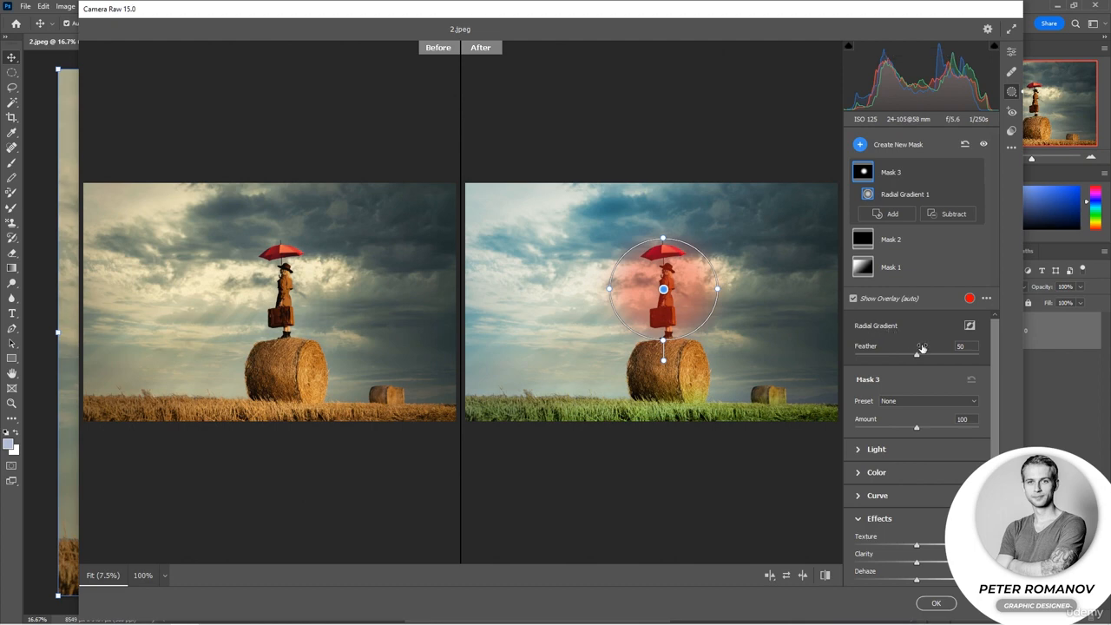
pyautogui.click(969, 326)
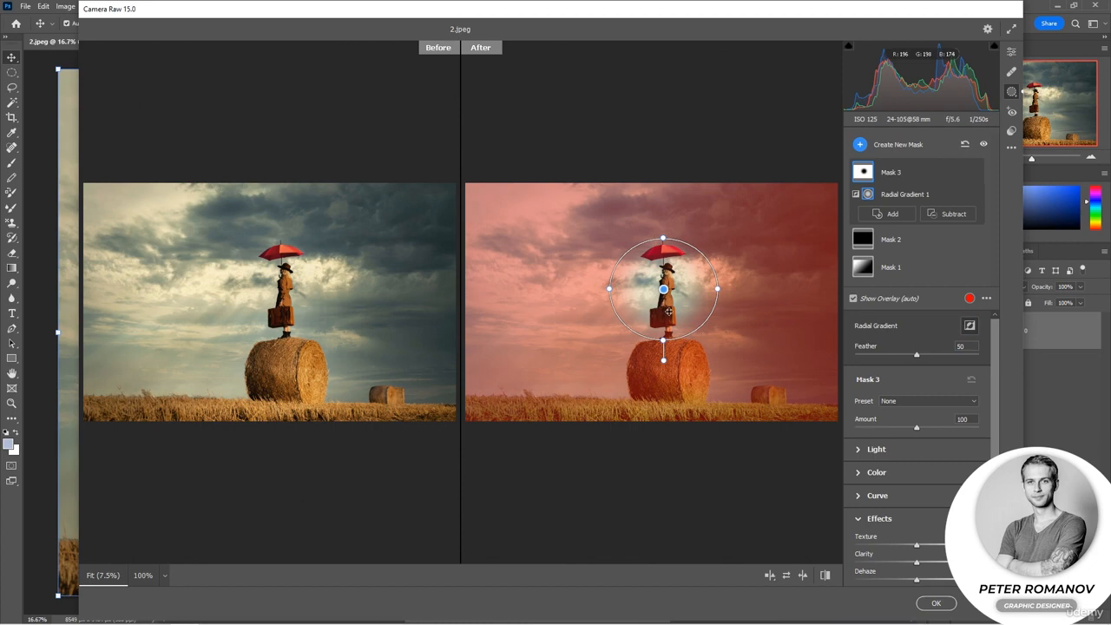
pyautogui.click(969, 326)
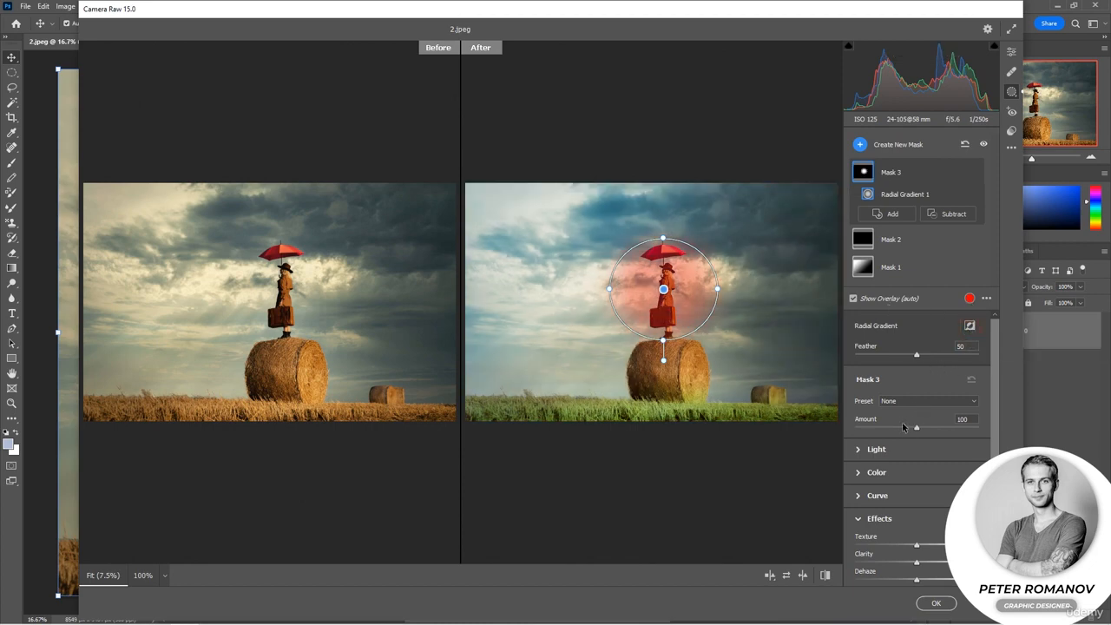
# Brighten the radial mask with Exposure +0.95, lower its Highlights slightly, and fine-tune its remaining Light values.
pyautogui.click(870, 449)
pyautogui.moveTo(917, 476)
pyautogui.mouseDown()
pyautogui.moveTo(944, 477)
pyautogui.moveTo(916, 493)
pyautogui.moveTo(925, 497)
pyautogui.mouseUp()
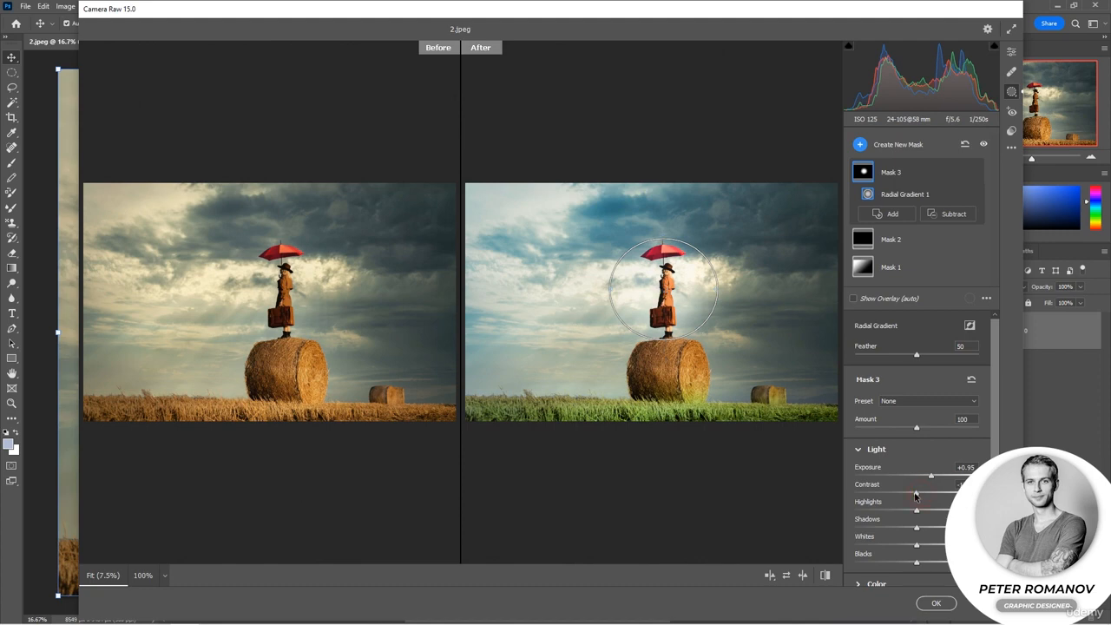
pyautogui.moveTo(916, 510); pyautogui.dragTo(906, 514)
pyautogui.moveTo(914, 530)
pyautogui.mouseDown()
pyautogui.moveTo(929, 528)
pyautogui.moveTo(908, 563)
pyautogui.mouseUp()
pyautogui.click(917, 544)
pyautogui.click(972, 452)
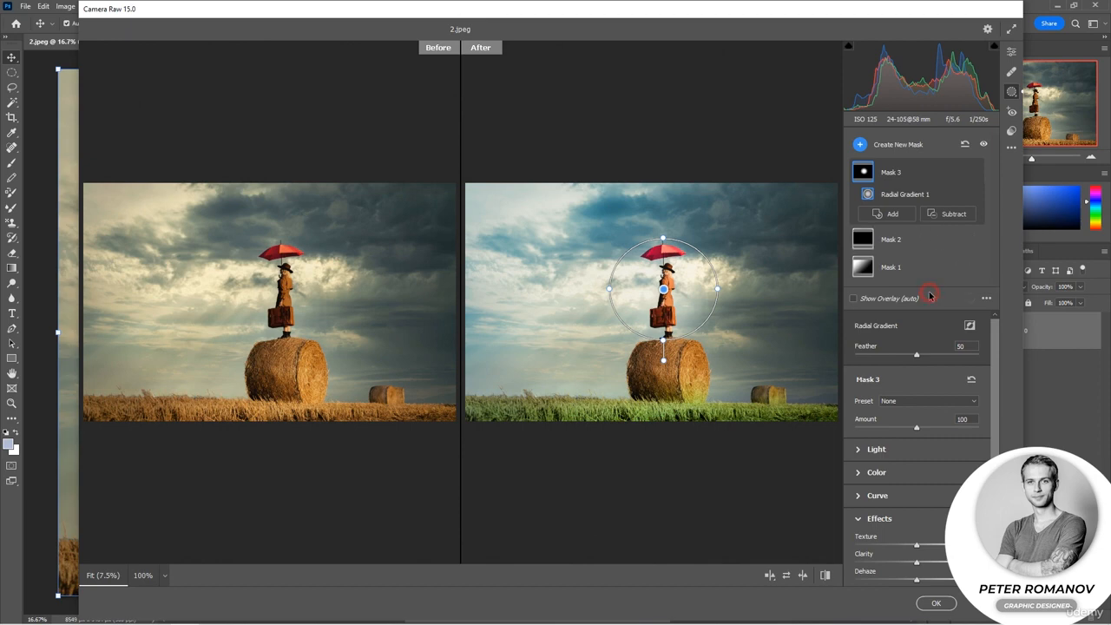
# Review Mask 1 and Mask 3, and check the general Edit settings before returning to the mask list.
pyautogui.moveTo(862, 171)
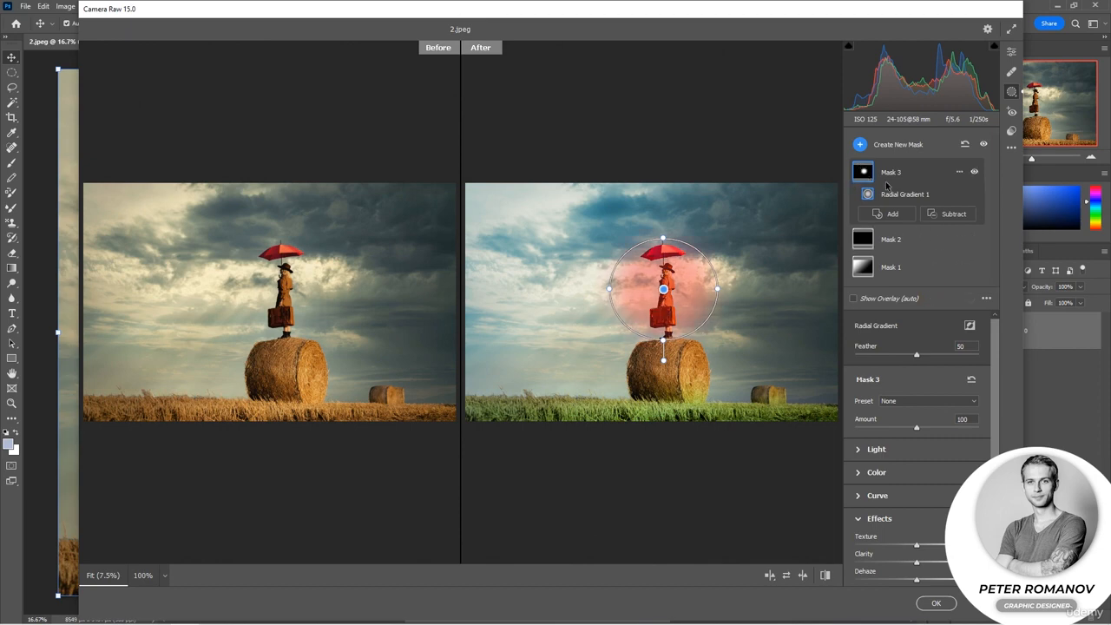
pyautogui.click(920, 268)
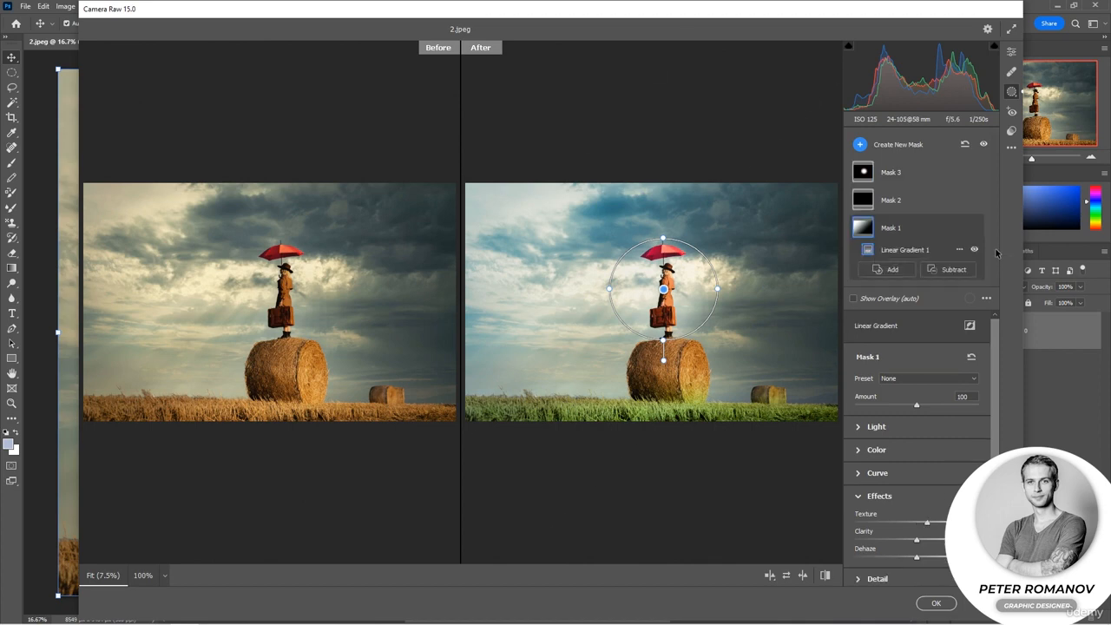
pyautogui.click(893, 173)
pyautogui.click(1010, 53)
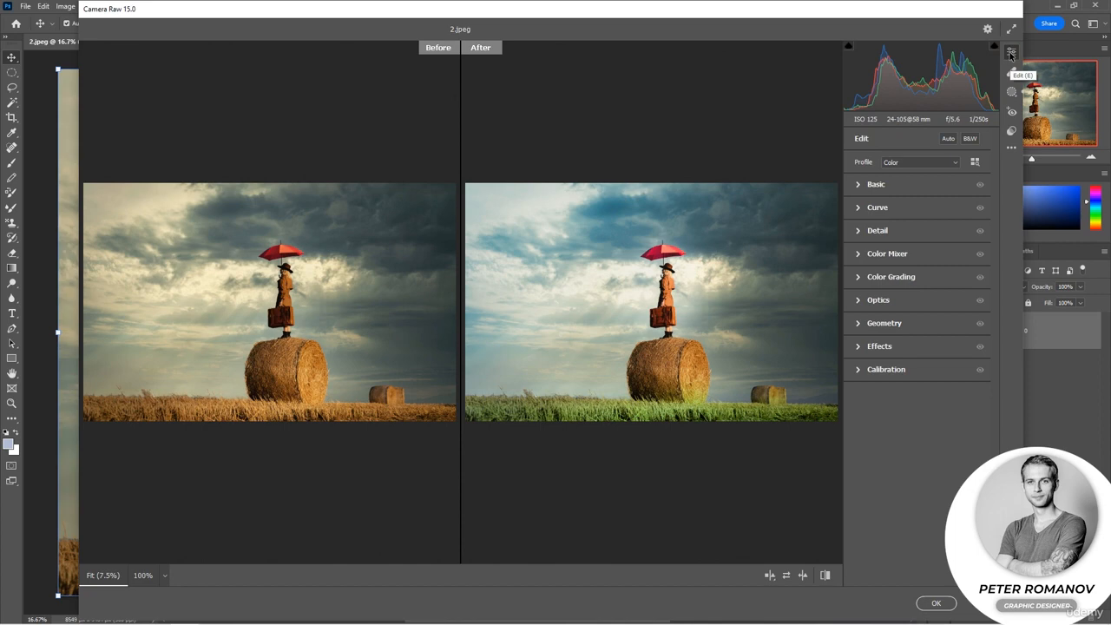
pyautogui.click(1012, 93)
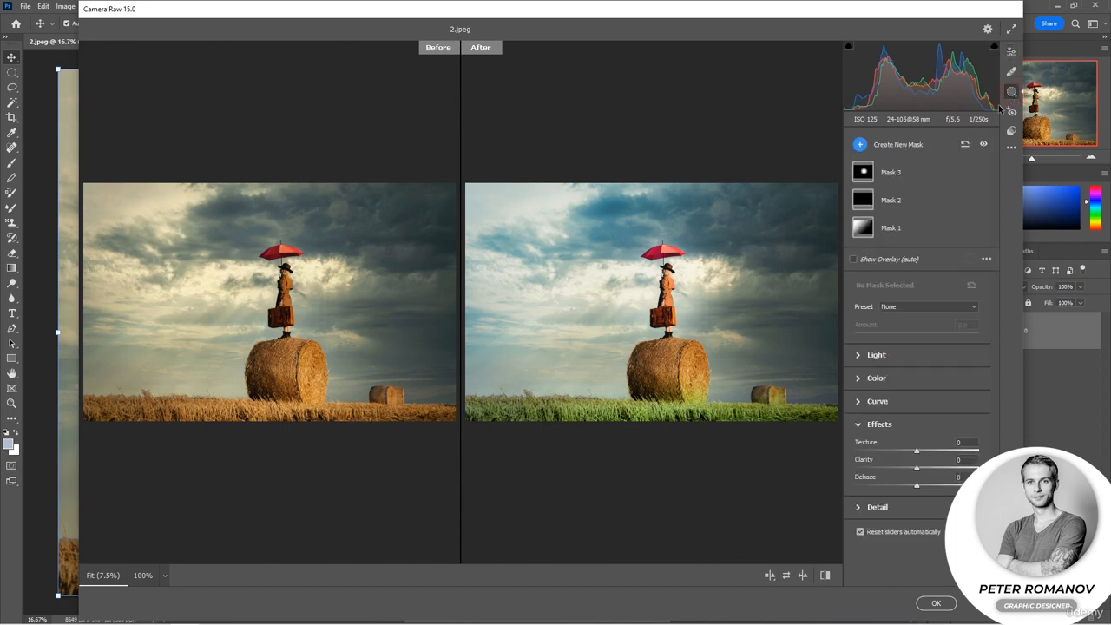
# Add a brush component to Mask 2, paint over the small hay bale, and erase excess strokes around it.
pyautogui.click(867, 199)
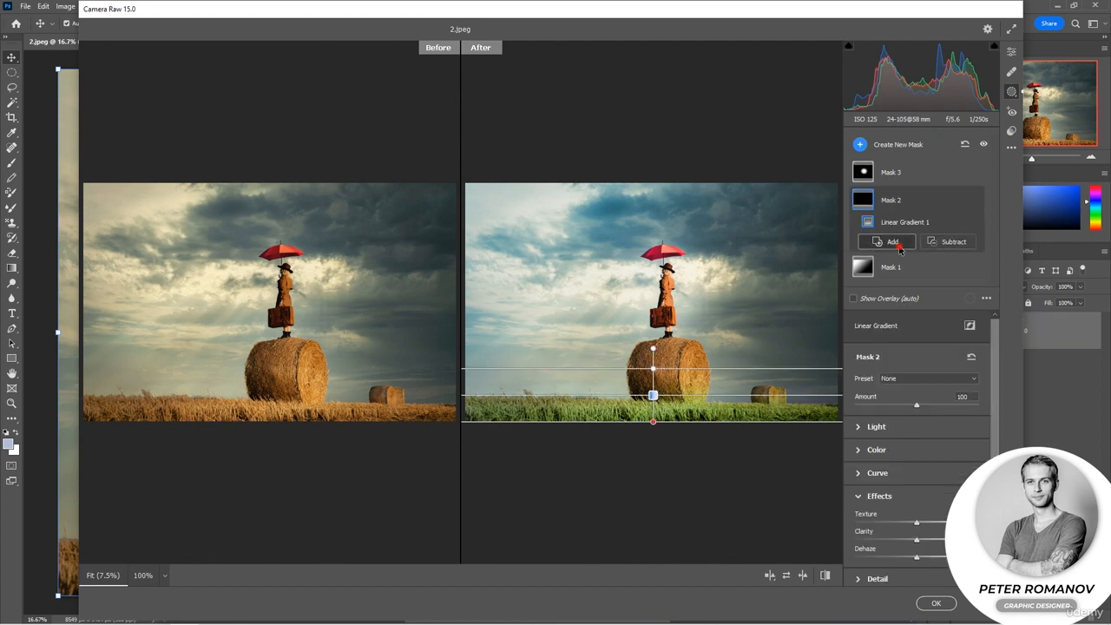
pyautogui.click(887, 241)
pyautogui.click(930, 321)
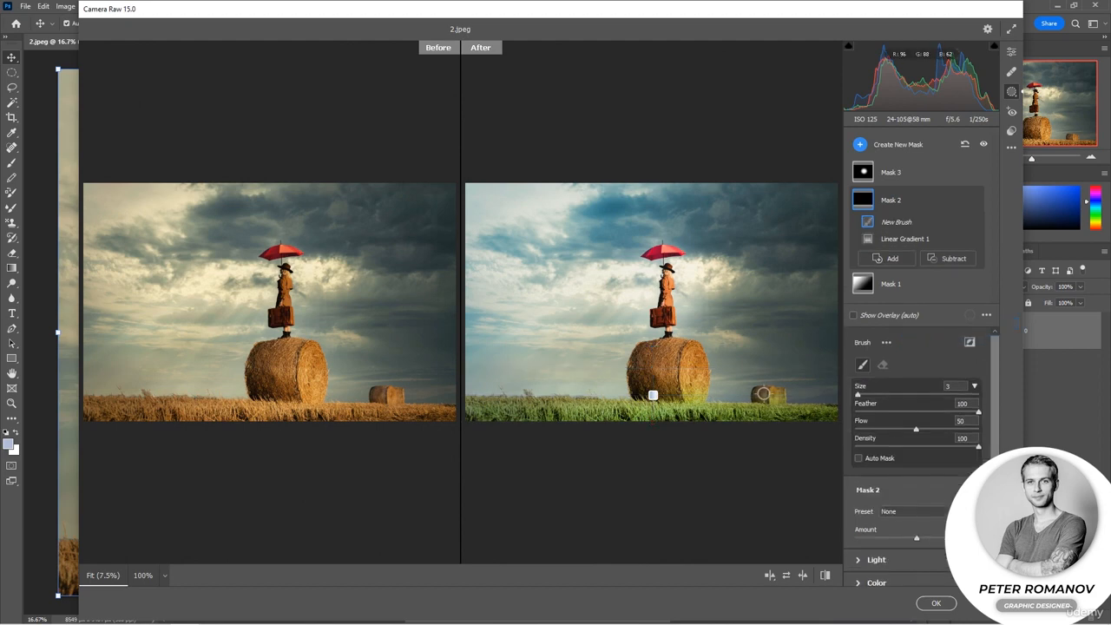
pyautogui.moveTo(769, 396)
pyautogui.mouseDown()
pyautogui.moveTo(782, 394)
pyautogui.moveTo(764, 395)
pyautogui.mouseUp()
pyautogui.click(882, 366)
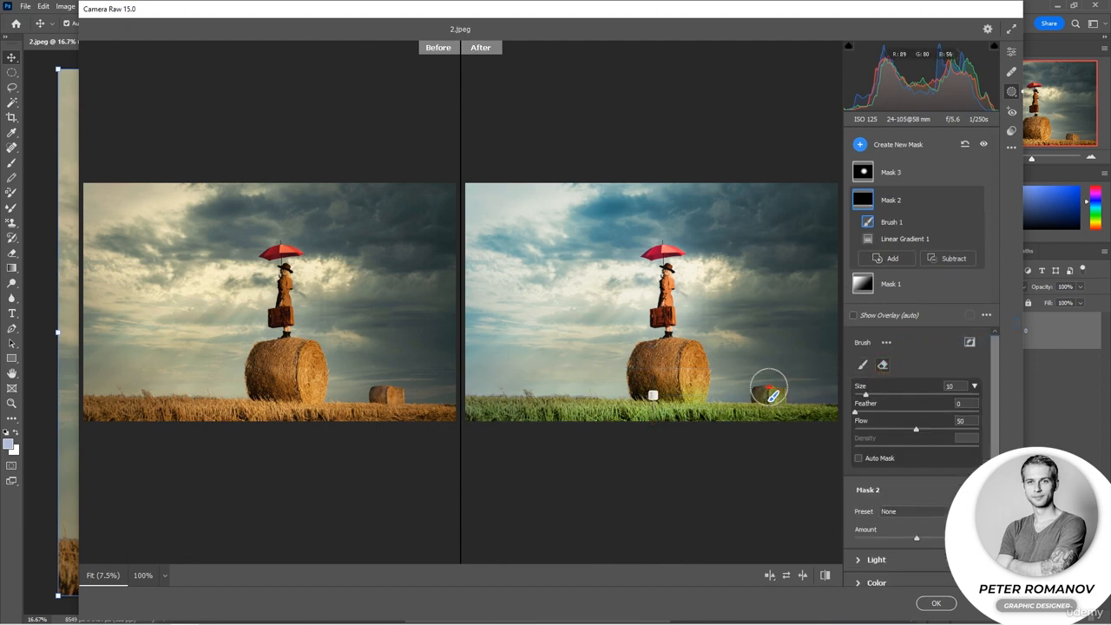
pyautogui.moveTo(782, 385); pyautogui.dragTo(780, 388)
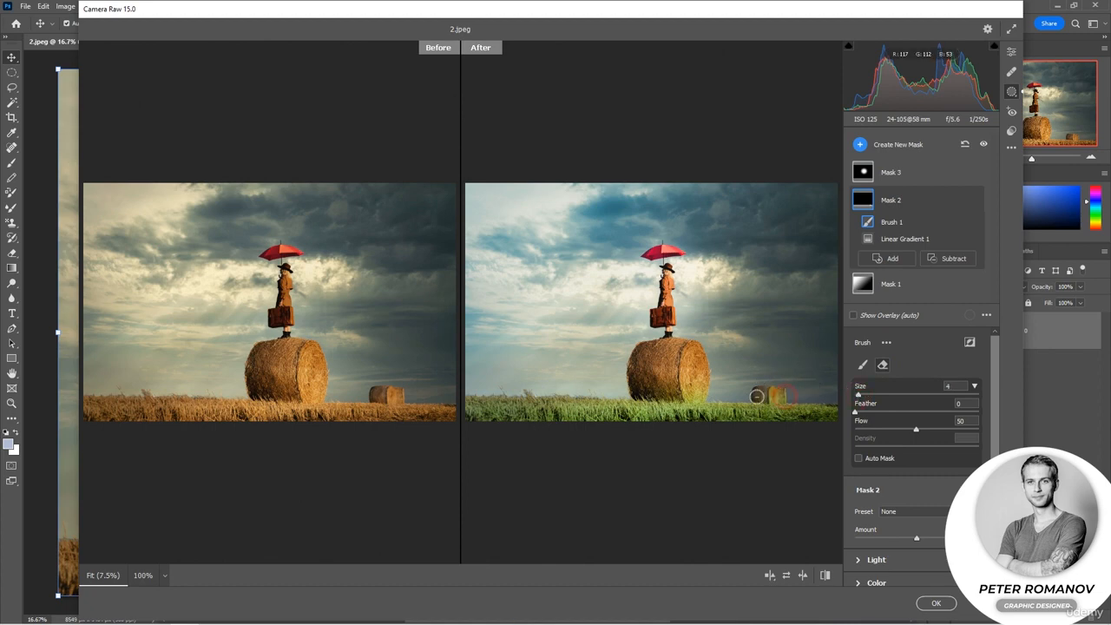
pyautogui.moveTo(793, 398)
pyautogui.mouseDown()
pyautogui.moveTo(751, 400)
pyautogui.moveTo(780, 397)
pyautogui.mouseUp()
# Paint Mask 2 along the grass beside the large hay bale and apply the Camera Raw edits to the photo.
pyautogui.click(861, 364)
pyautogui.moveTo(598, 404)
pyautogui.mouseDown()
pyautogui.moveTo(513, 399)
pyautogui.moveTo(638, 405)
pyautogui.mouseUp()
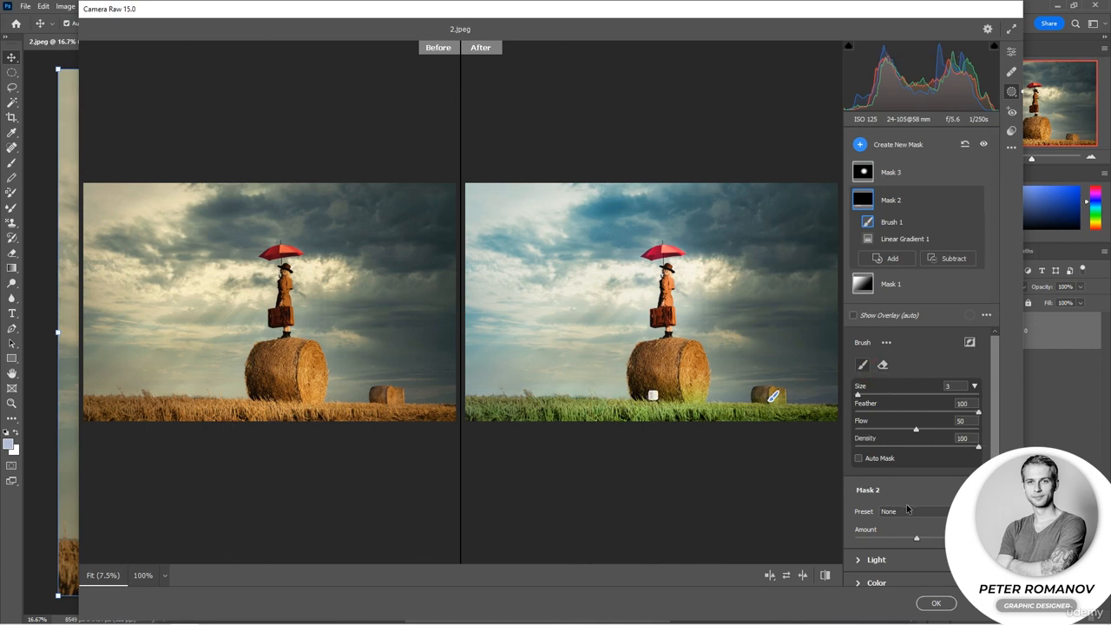
pyautogui.click(934, 602)
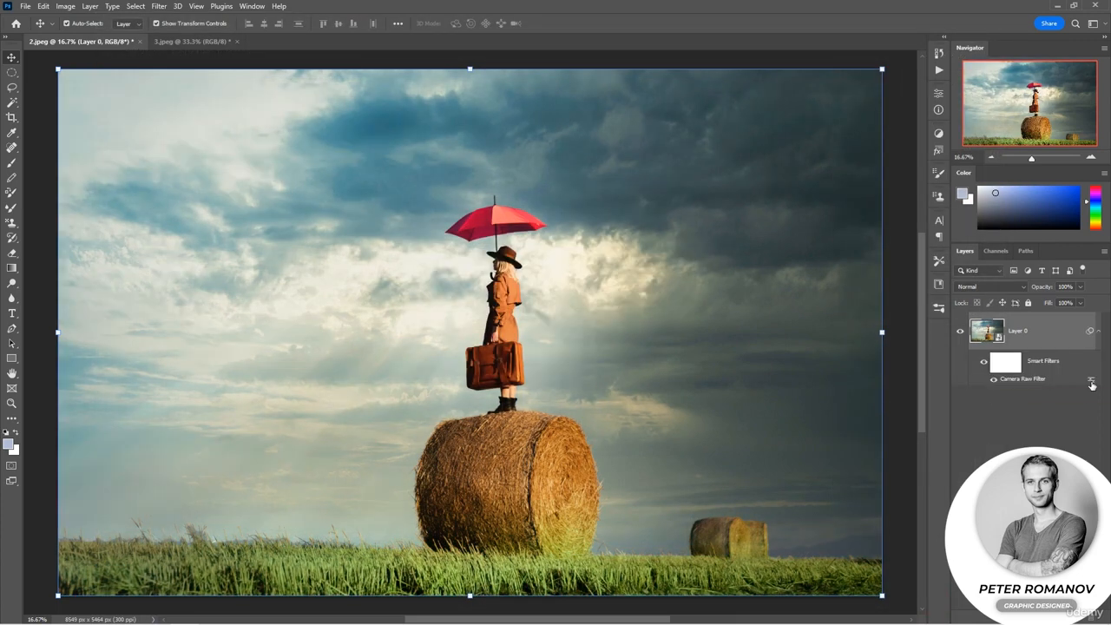
# Paint black with a large Soft Round brush on the smart filter mask over the small hay bale and surrounding field.
pyautogui.click(1007, 363)
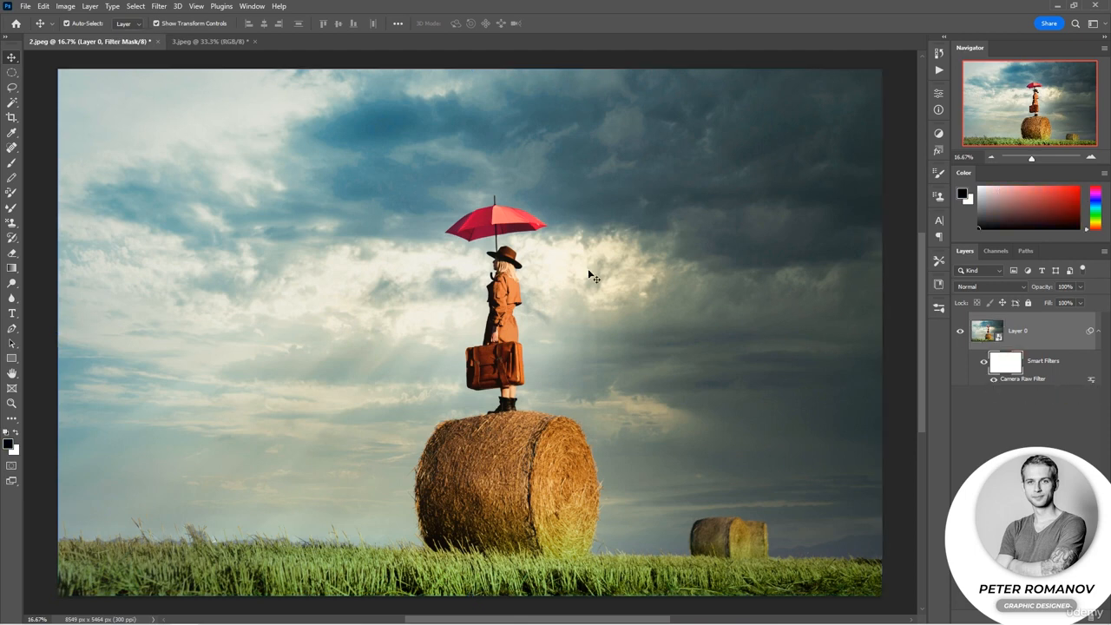
pyautogui.click(12, 162)
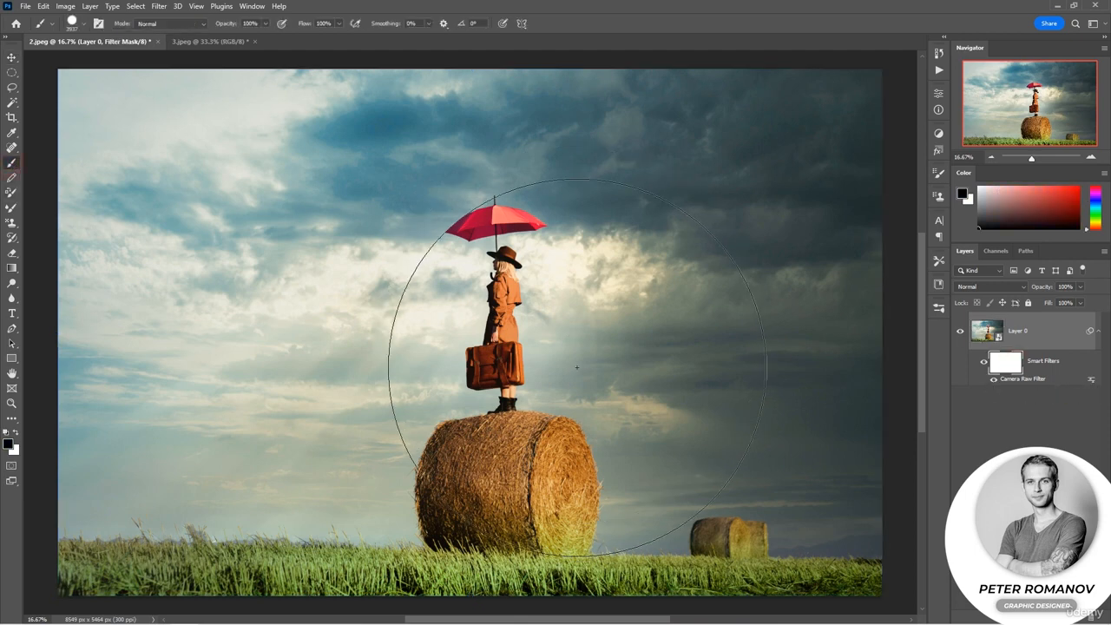
pyautogui.rightClick(670, 408)
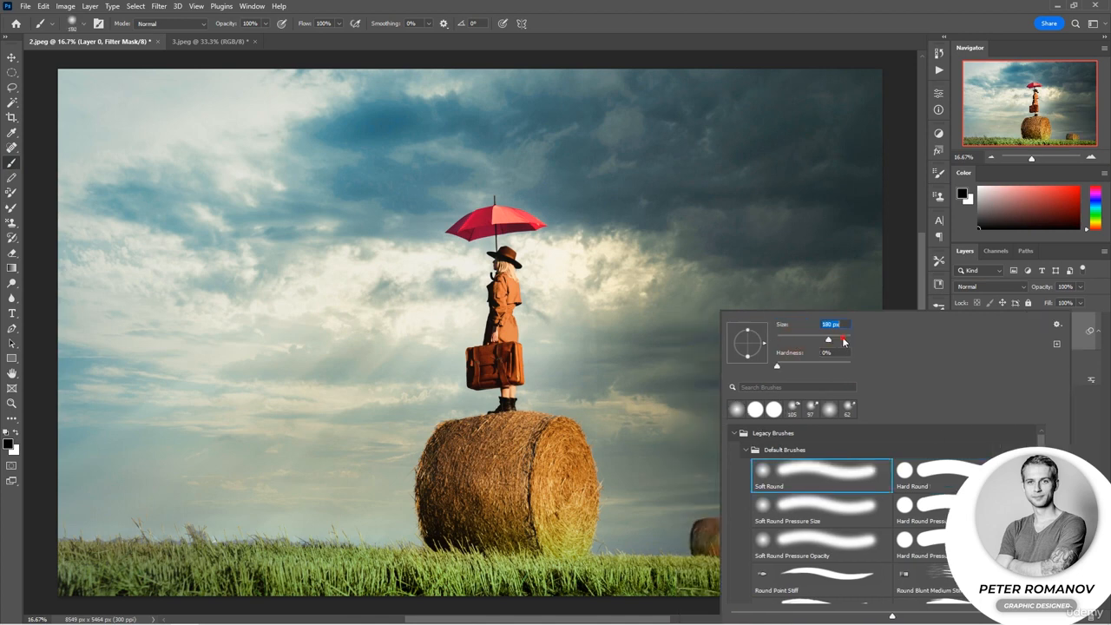
pyautogui.moveTo(828, 339); pyautogui.dragTo(842, 339)
pyautogui.click(713, 444)
pyautogui.moveTo(721, 540)
pyautogui.mouseDown()
pyautogui.moveTo(764, 544)
pyautogui.moveTo(687, 535)
pyautogui.moveTo(754, 537)
pyautogui.moveTo(700, 549)
pyautogui.moveTo(744, 558)
pyautogui.moveTo(869, 560)
pyautogui.moveTo(705, 569)
pyautogui.moveTo(862, 578)
pyautogui.moveTo(749, 583)
pyautogui.moveTo(913, 568)
pyautogui.mouseUp()
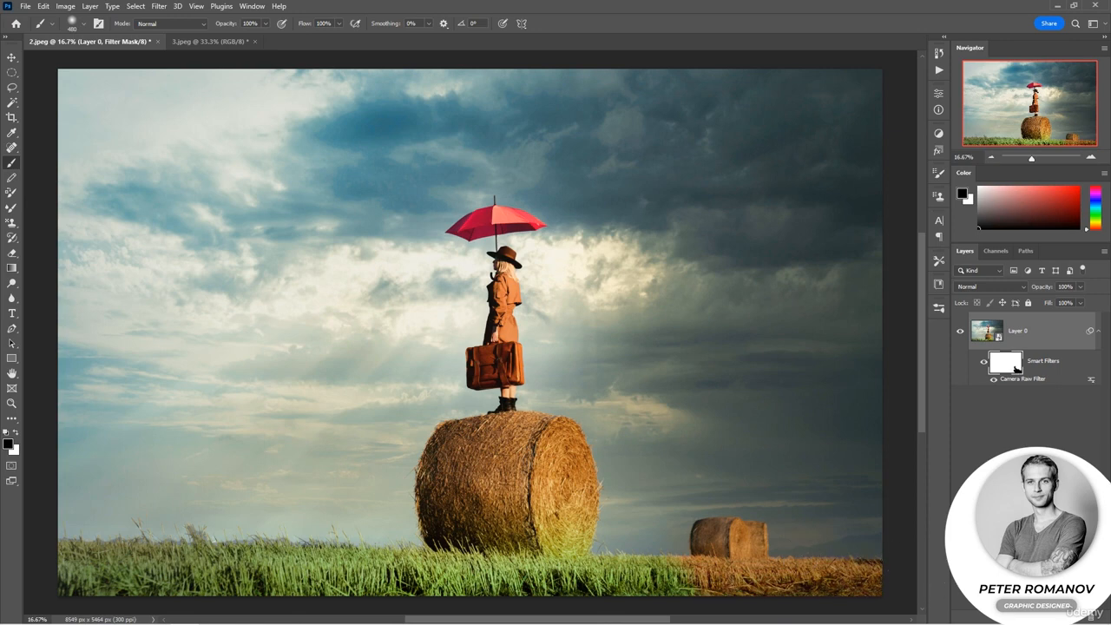
# Switch to 3.jpeg, unlock its background layer, and convert it to a Smart Object.
pyautogui.click(1055, 382)
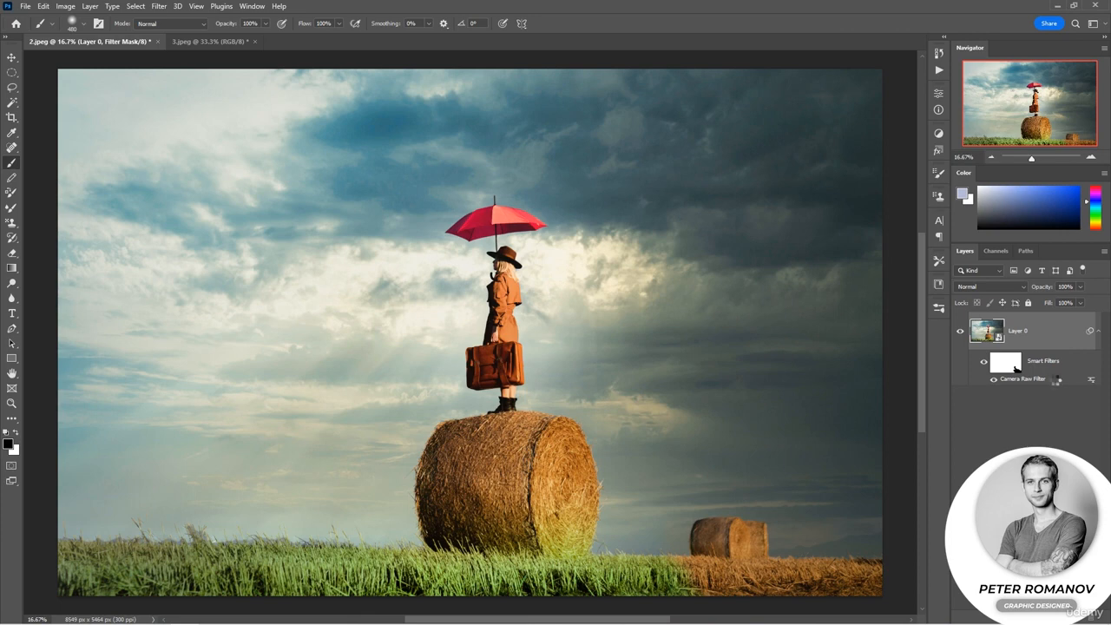
pyautogui.hotkey('ctrl', 'Tab')
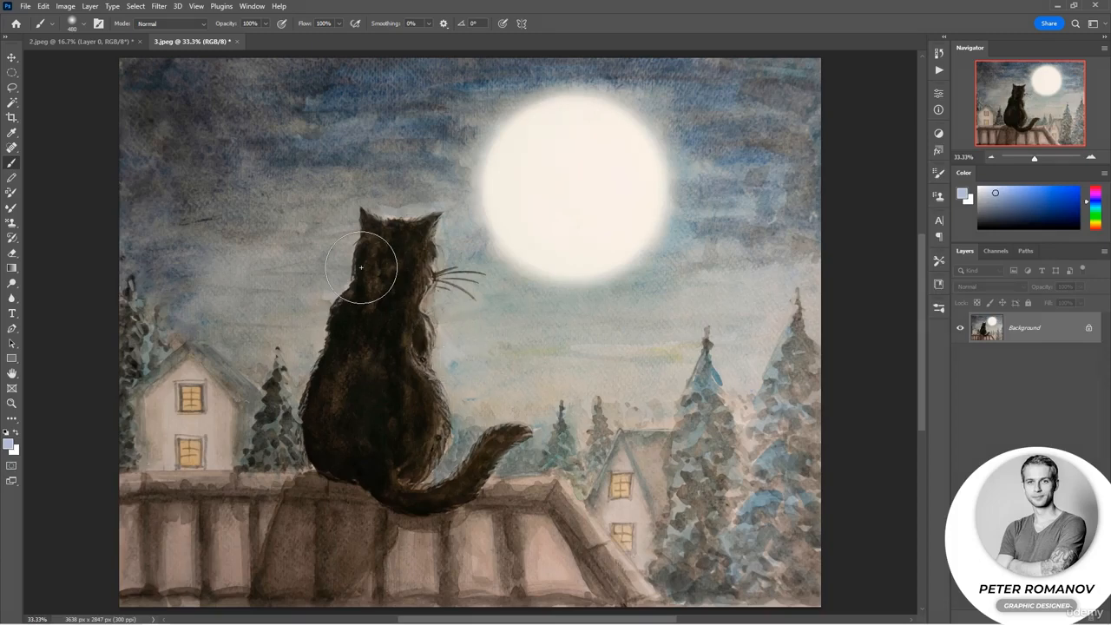
pyautogui.click(1089, 328)
pyautogui.rightClick(1066, 330)
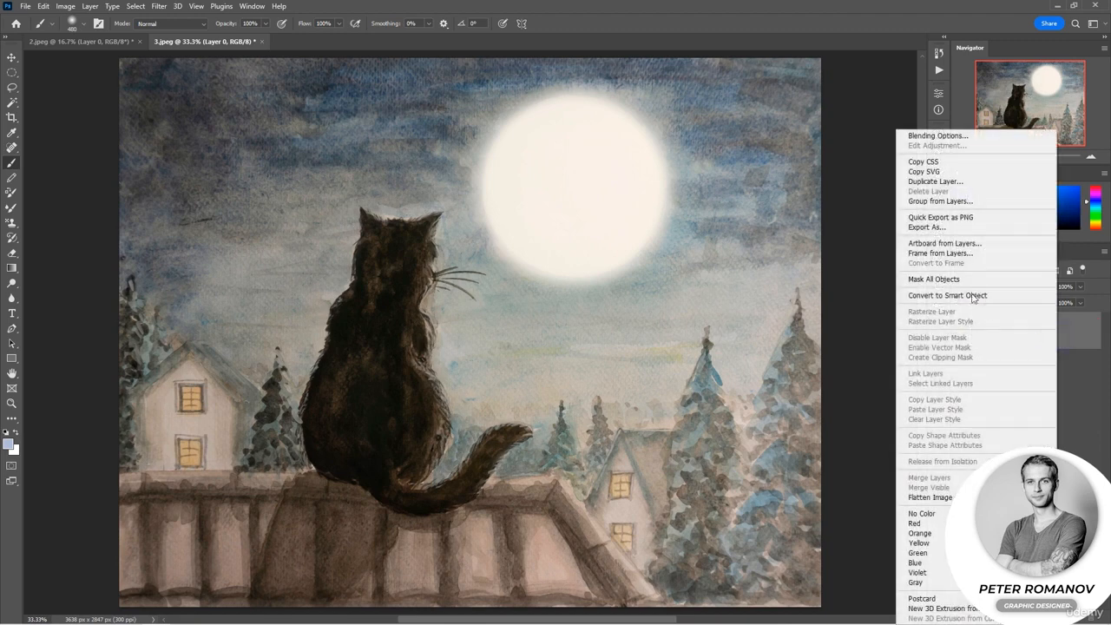
pyautogui.click(965, 296)
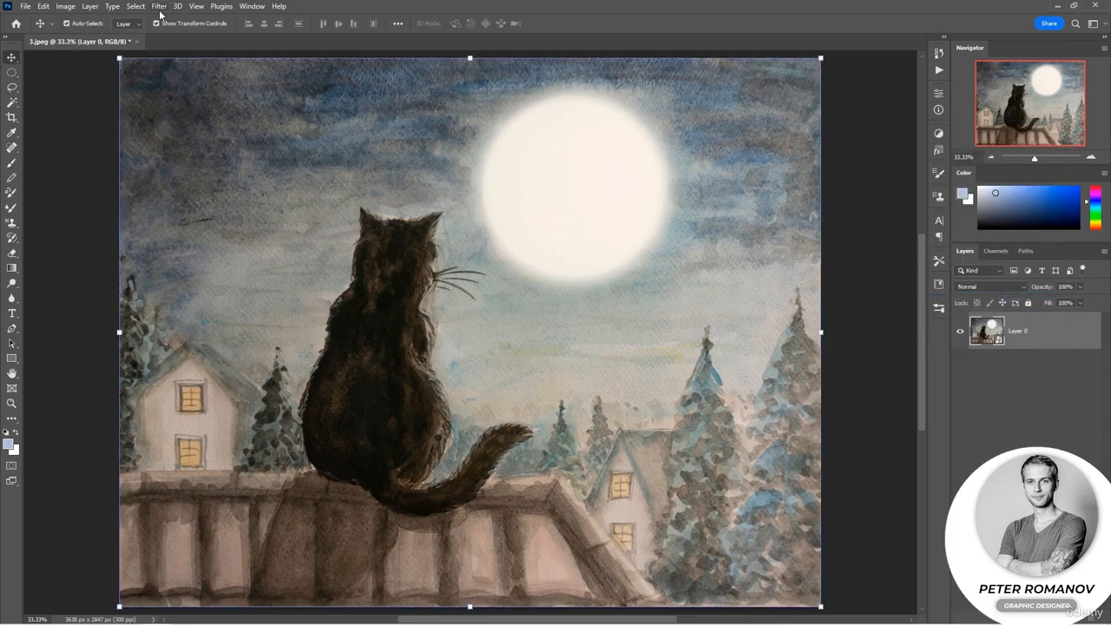
# Open the Camera Raw Filter, draw a large radial gradient mask around the cat, and try inverting it before restoring the inside selection.
pyautogui.click(158, 6)
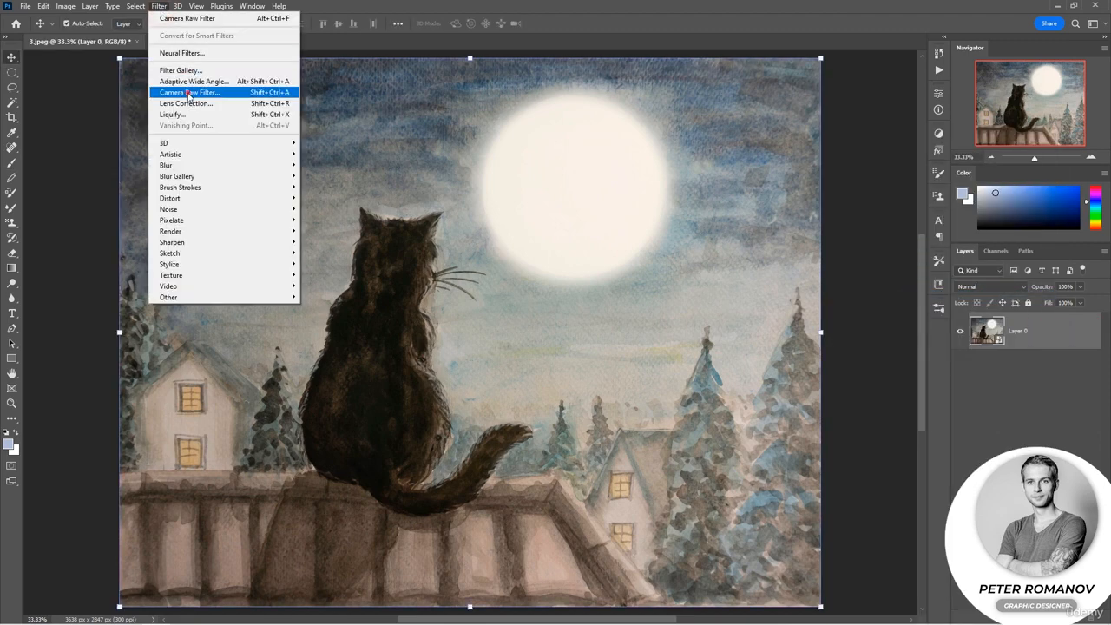
pyautogui.click(189, 93)
pyautogui.click(1010, 92)
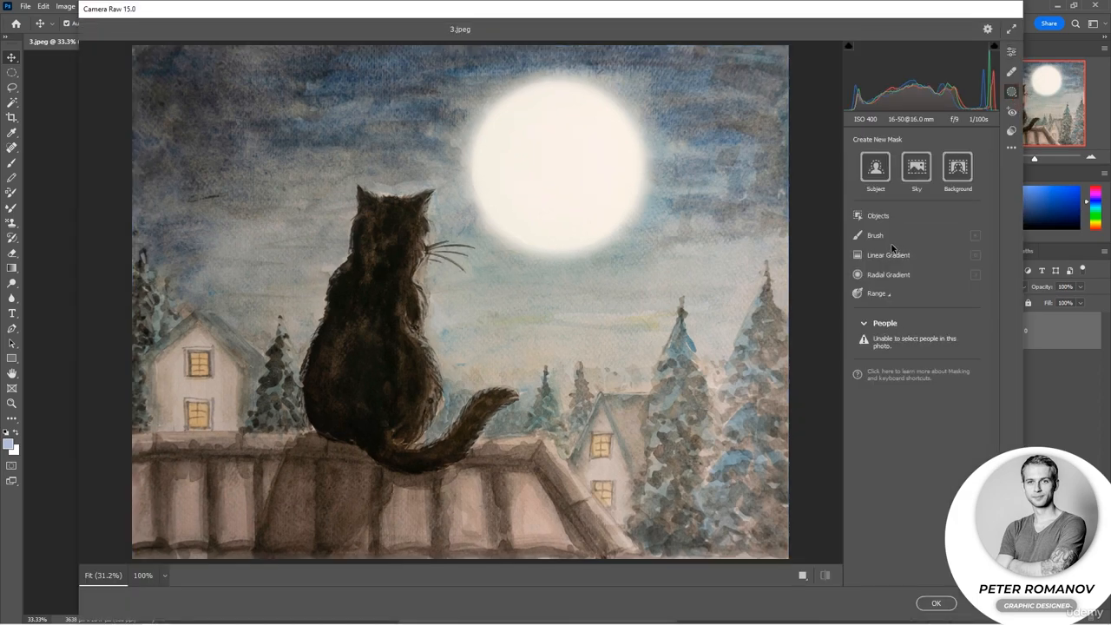
pyautogui.click(887, 274)
pyautogui.moveTo(464, 282); pyautogui.dragTo(660, 454)
pyautogui.moveTo(483, 299); pyautogui.dragTo(483, 318)
pyautogui.moveTo(470, 66); pyautogui.dragTo(470, 80)
pyautogui.click(970, 271)
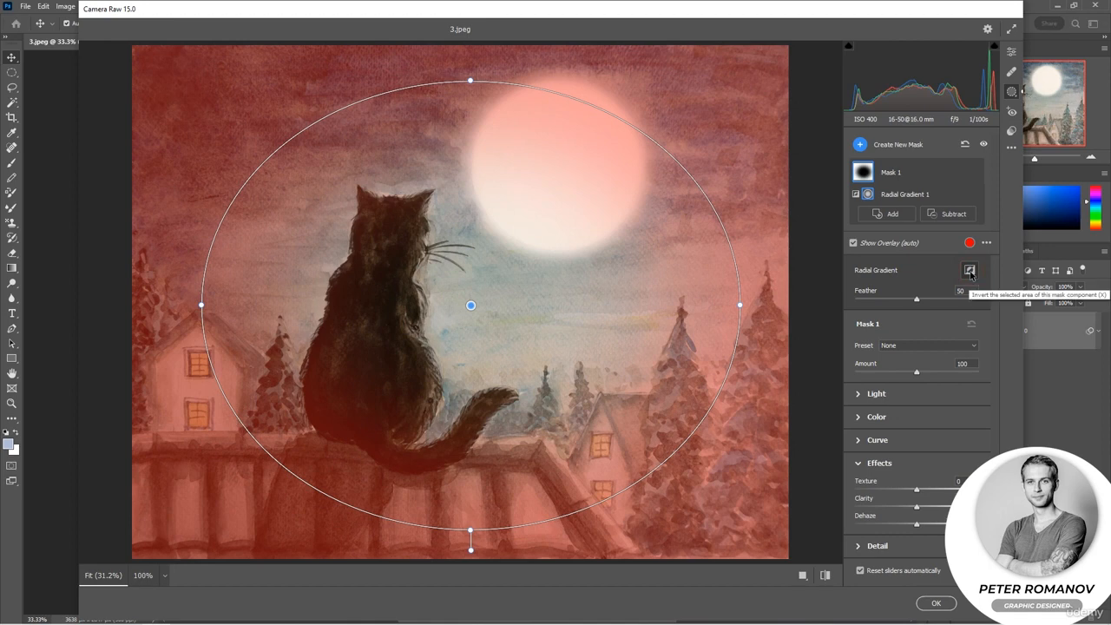
pyautogui.click(970, 271)
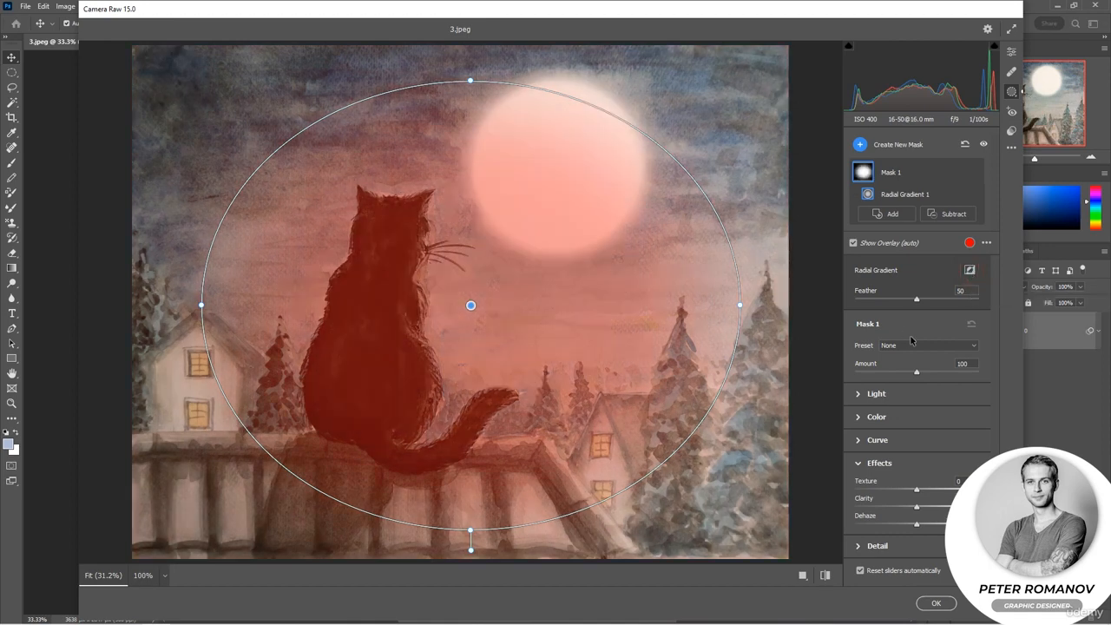
# Set Mask 1 to Exposure +0.90, Contrast +34, Highlights -28, Shadows -41, Blacks -15, Temperature -18, Tint +18 and Hue +32.8.
pyautogui.click(856, 395)
pyautogui.moveTo(917, 420); pyautogui.dragTo(927, 512)
pyautogui.scroll(-3, 949, 457)
pyautogui.click(863, 422)
pyautogui.moveTo(921, 447)
pyautogui.mouseDown()
pyautogui.moveTo(903, 449)
pyautogui.moveTo(925, 469)
pyautogui.mouseUp()
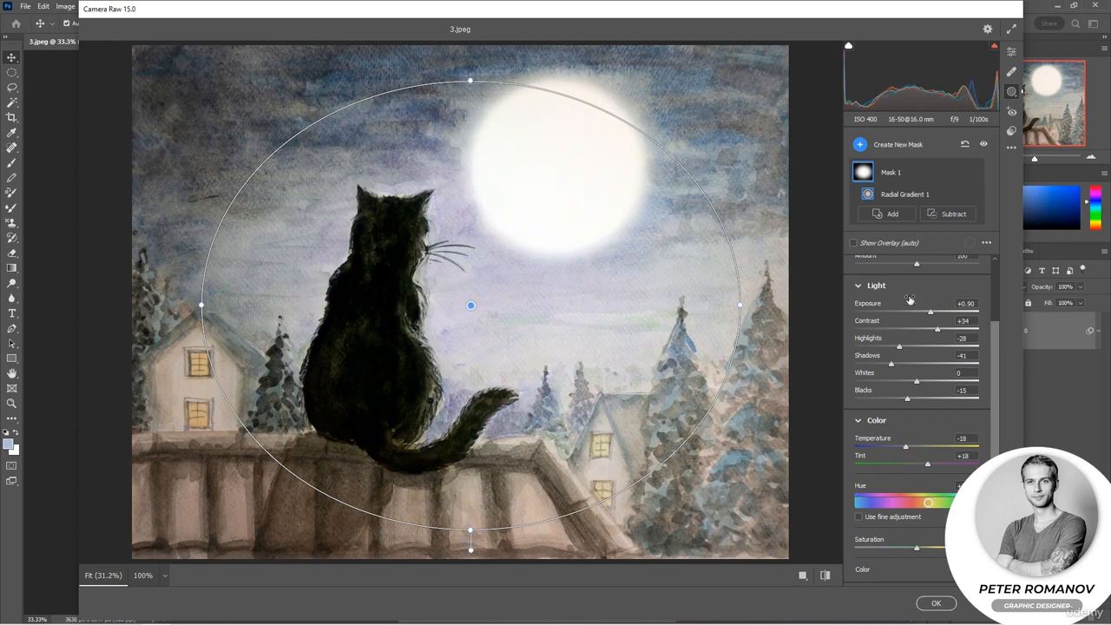
# Set the radial gradient's Feather to 52 and invert it so Mask 1 affects the area outside the ellipse.
pyautogui.scroll(4, 948, 349)
pyautogui.moveTo(916, 299)
pyautogui.mouseDown()
pyautogui.moveTo(933, 299)
pyautogui.moveTo(919, 300)
pyautogui.mouseUp()
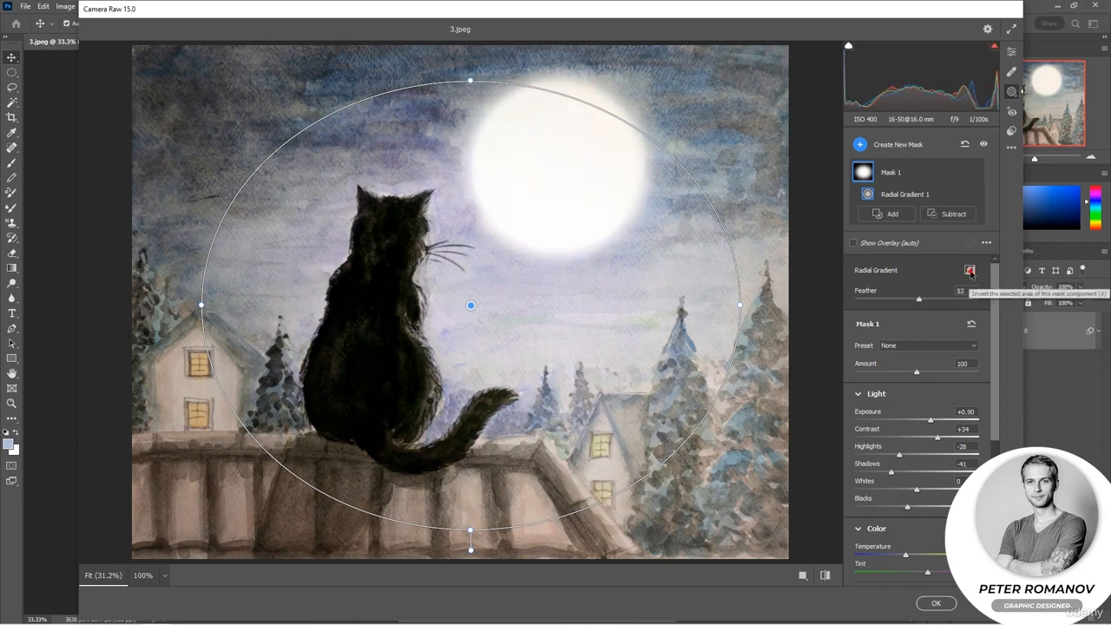
pyautogui.click(970, 271)
pyautogui.click(970, 271)
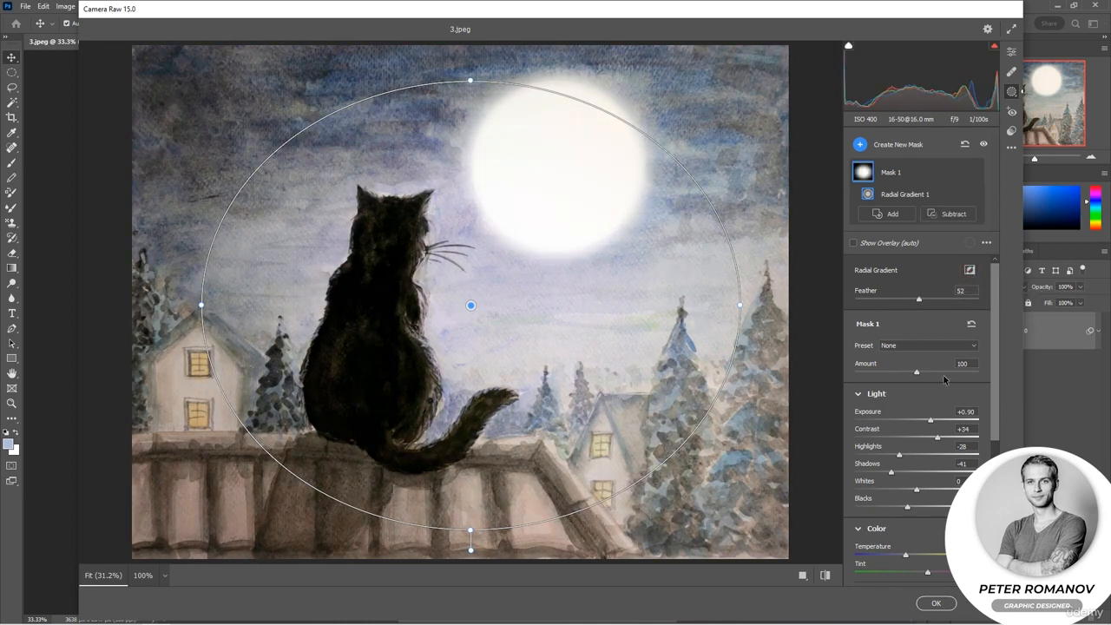
pyautogui.scroll(-5, 926, 409)
pyautogui.scroll(5, 965, 397)
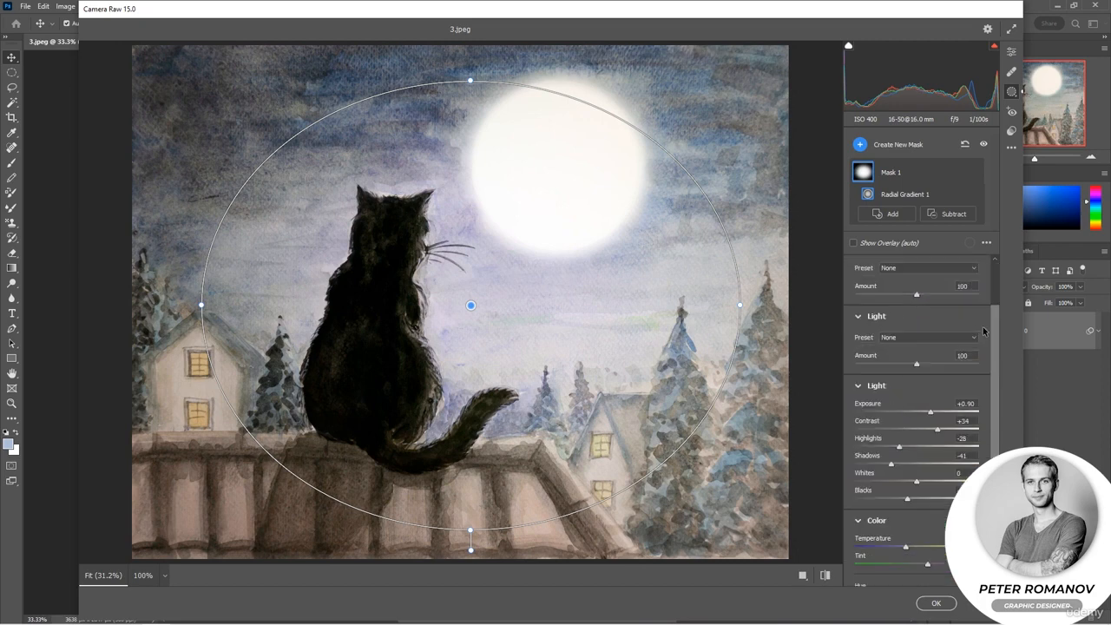
pyautogui.click(970, 270)
# Lower Mask 1's Clarity strongly and set Saturation to -58, checking the Curve settings as well.
pyautogui.scroll(-5, 940, 456)
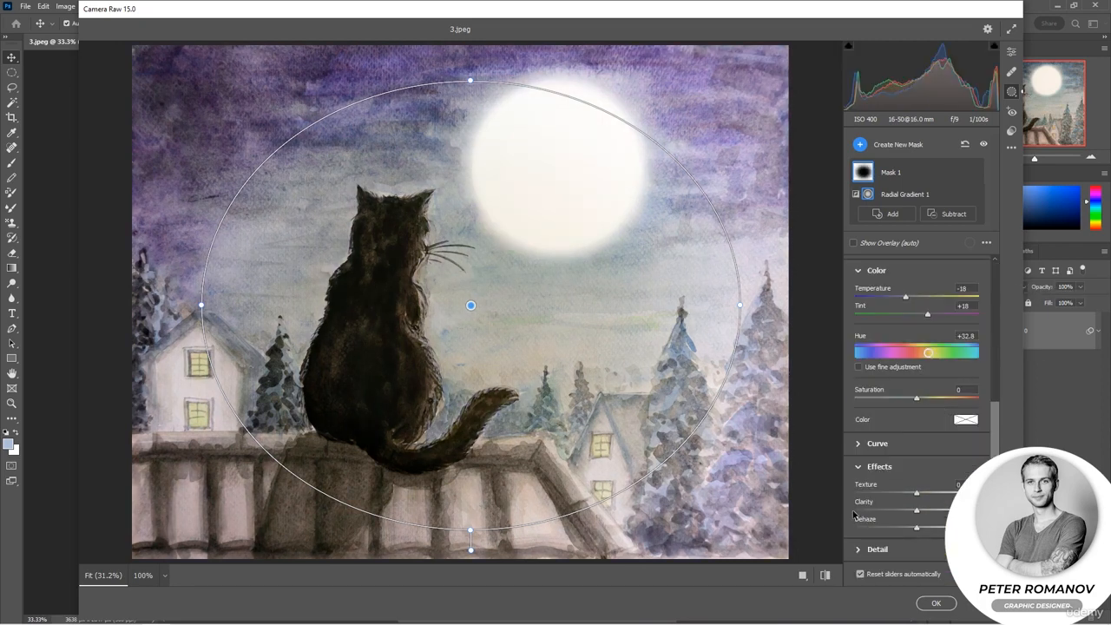
pyautogui.moveTo(917, 510); pyautogui.dragTo(858, 510)
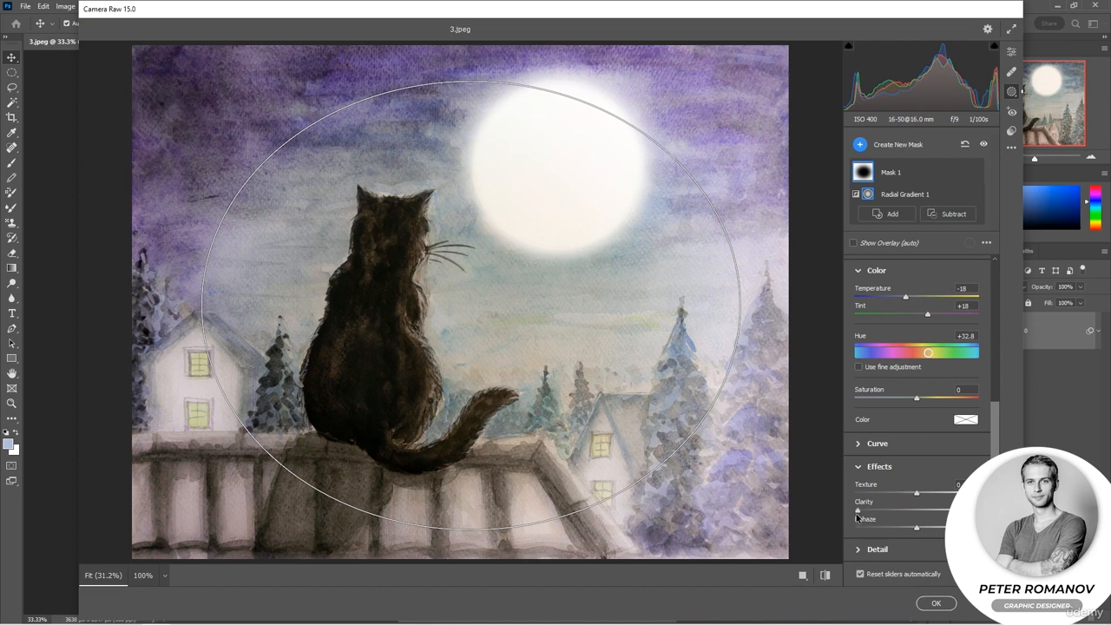
pyautogui.moveTo(916, 397); pyautogui.dragTo(881, 401)
pyautogui.click(868, 444)
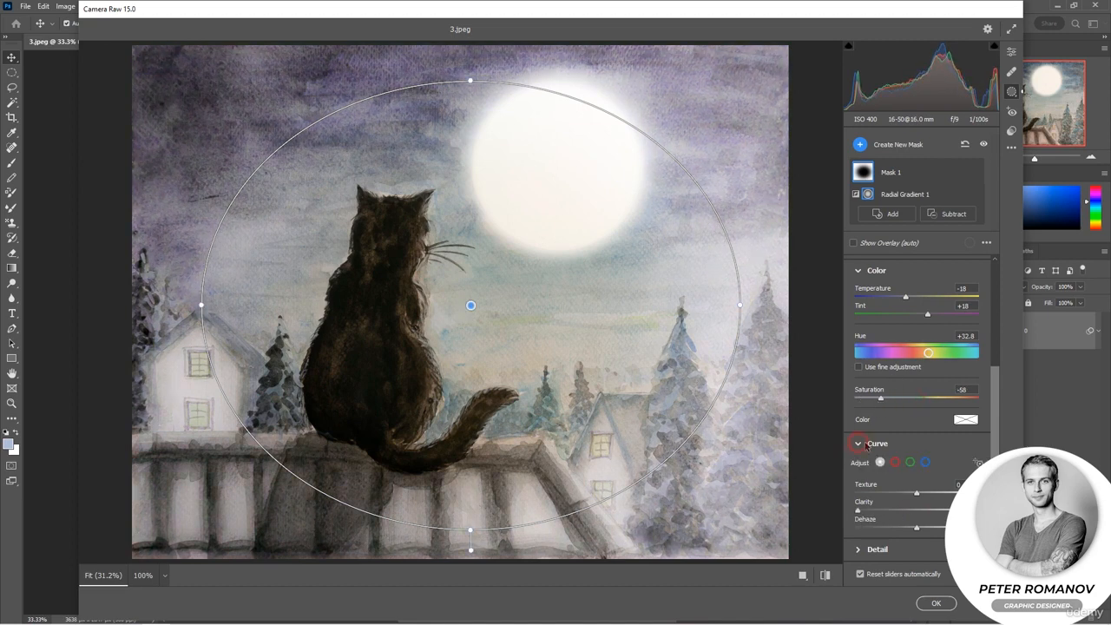
pyautogui.scroll(-3, 934, 416)
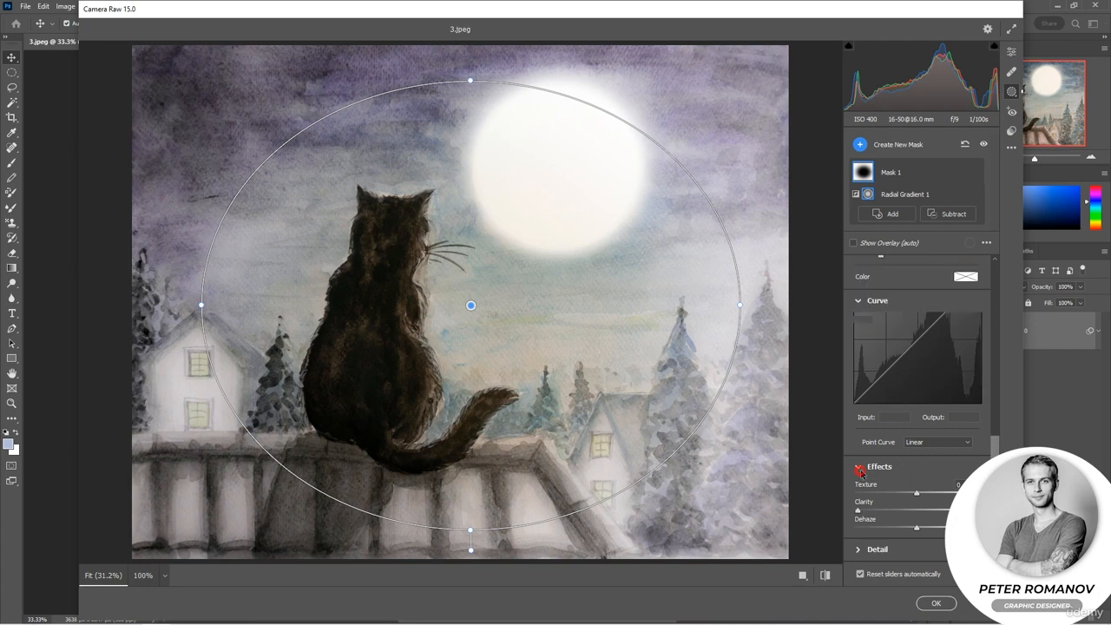
pyautogui.scroll(1, 880, 544)
pyautogui.click(880, 543)
pyautogui.moveTo(916, 507); pyautogui.dragTo(868, 510)
pyautogui.scroll(5, 922, 469)
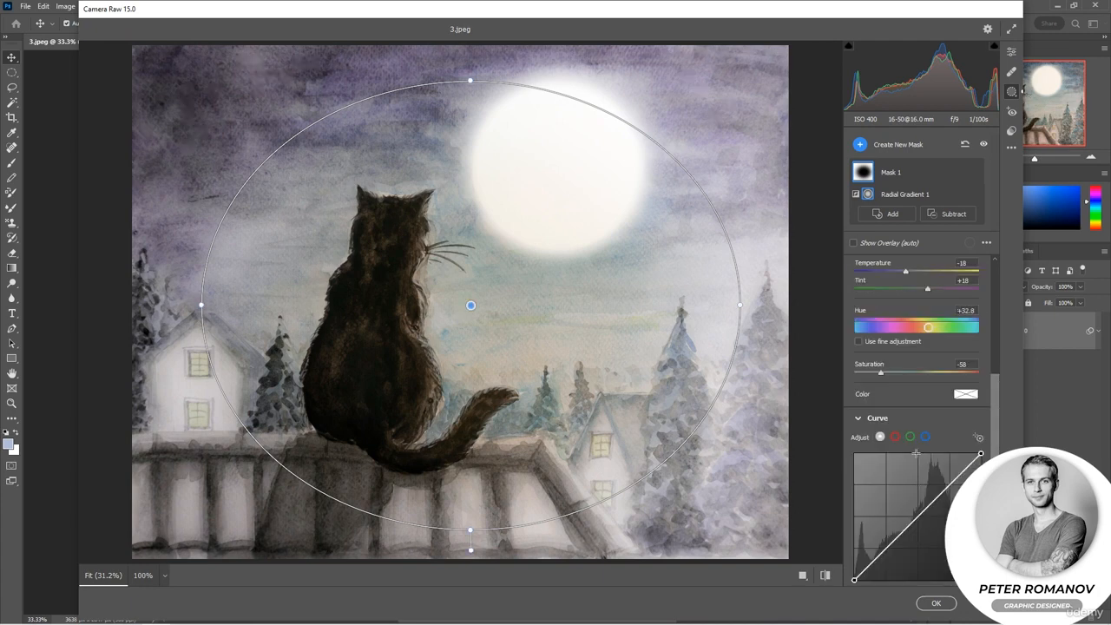
# Darken the cat using a second radial gradient mask with Exposure -1.25, Contrast +23, Highlights -19 and lower Shadows, and apply the filter.
pyautogui.click(912, 213)
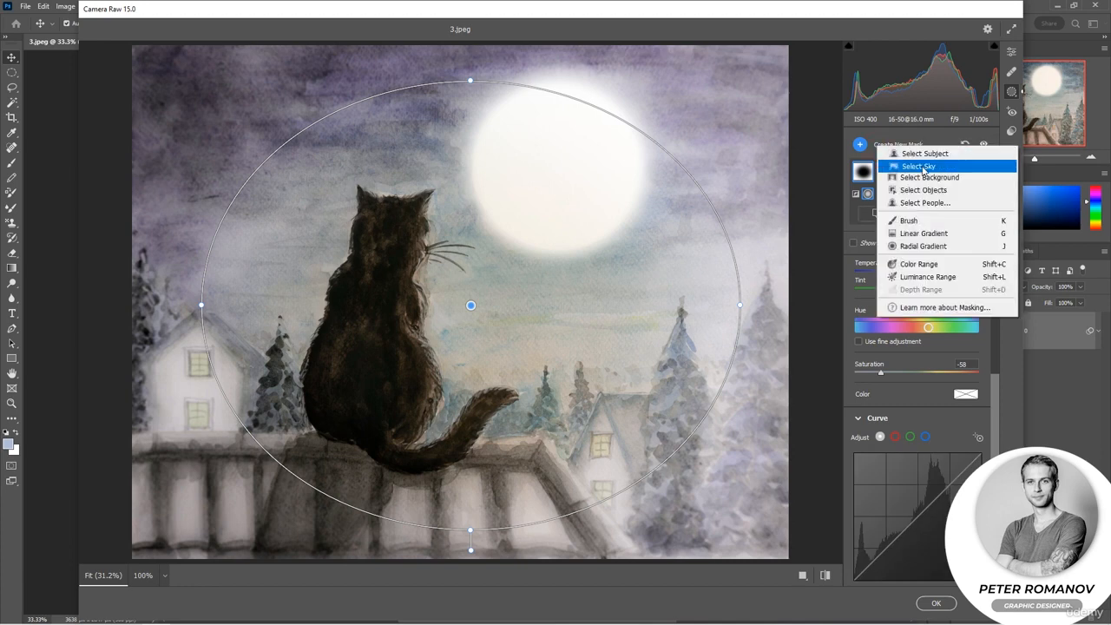
pyautogui.click(922, 247)
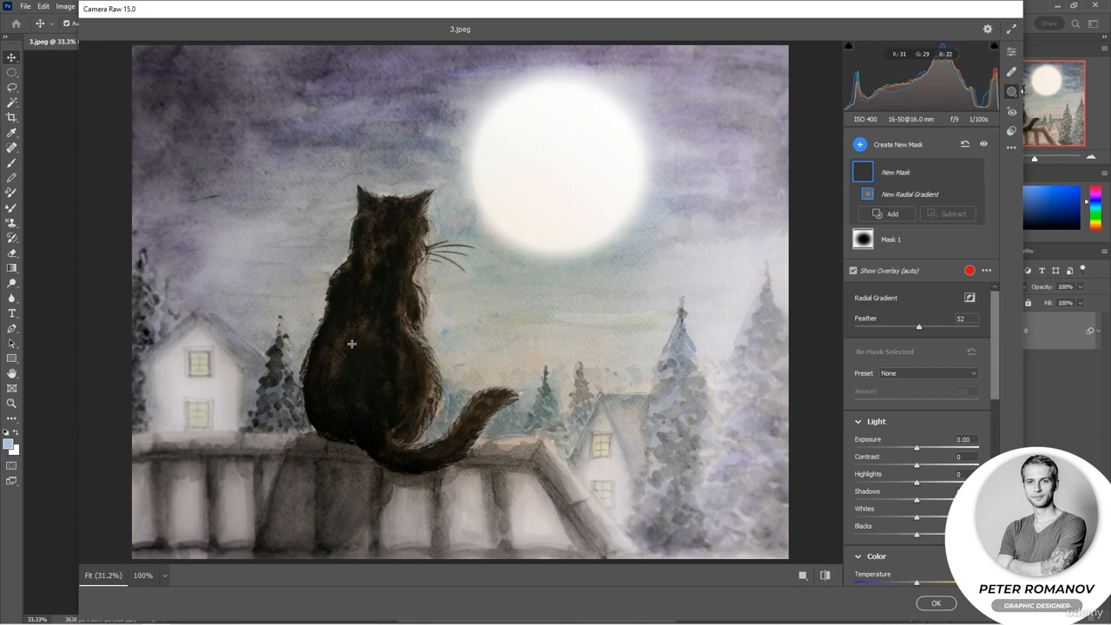
pyautogui.moveTo(347, 242); pyautogui.dragTo(460, 382)
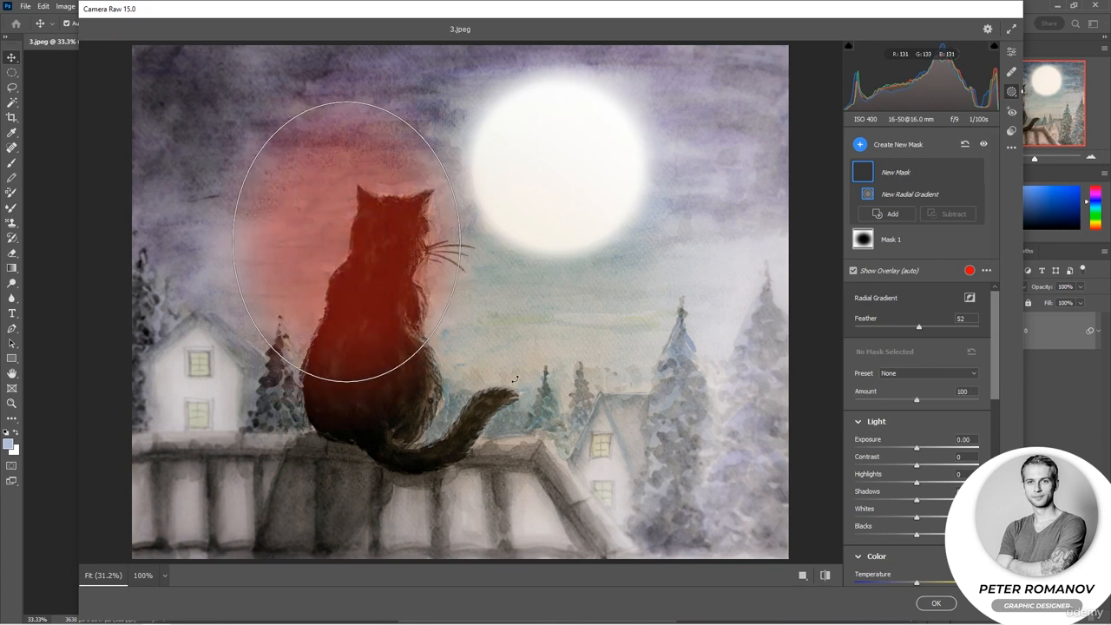
pyautogui.moveTo(916, 447); pyautogui.dragTo(897, 450)
pyautogui.moveTo(393, 286); pyautogui.dragTo(399, 403)
pyautogui.moveTo(916, 465); pyautogui.dragTo(904, 507)
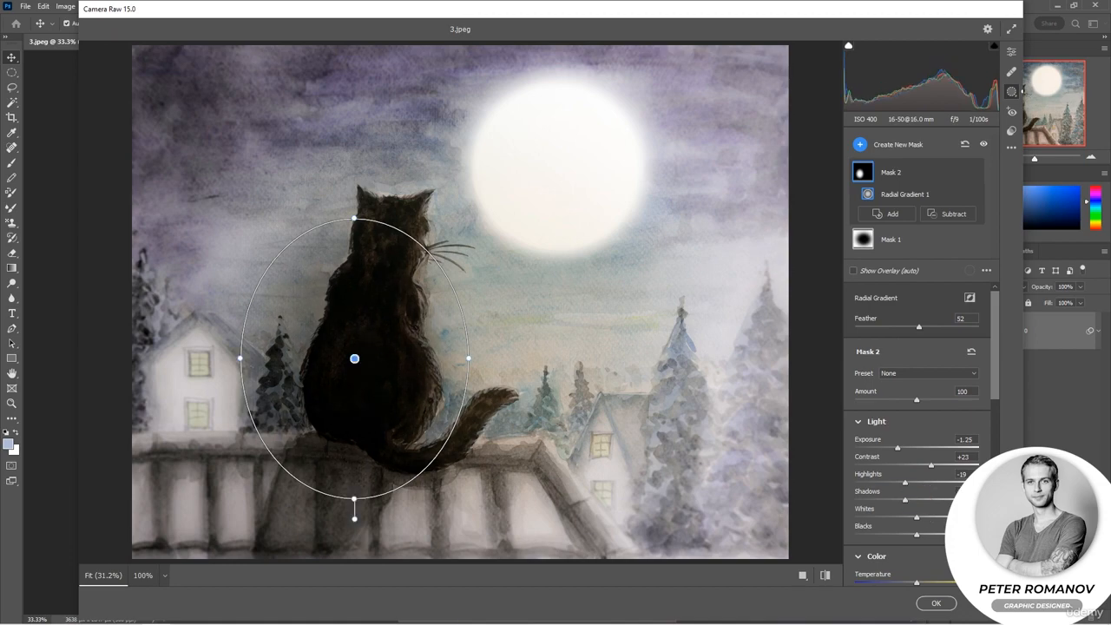
pyautogui.click(936, 602)
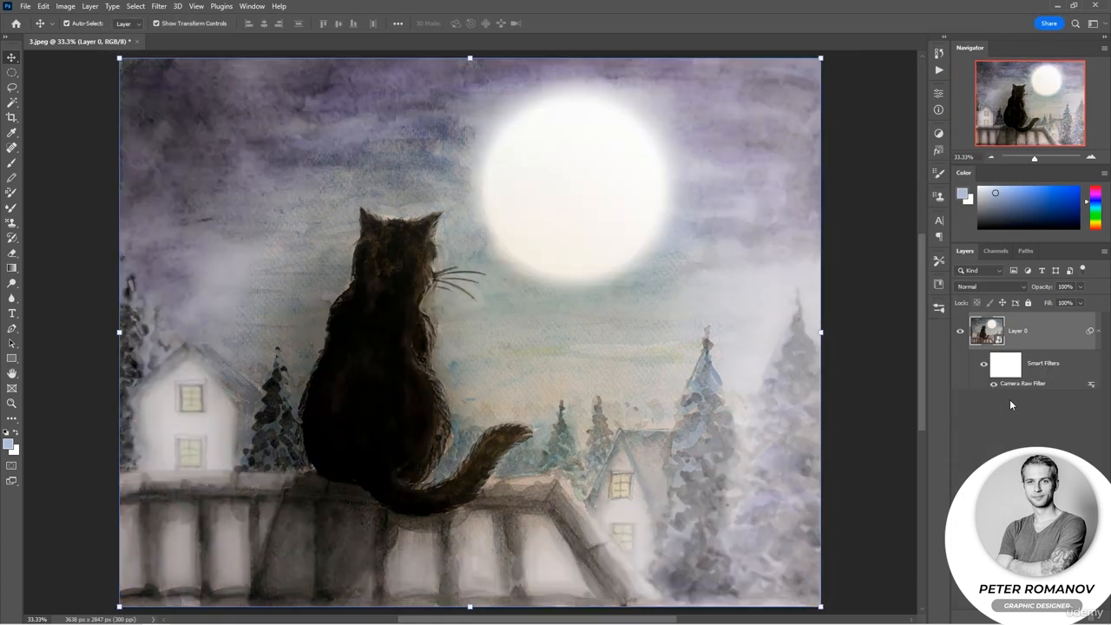
# In the Camera Raw Filter's blending options, try Multiply and Lighten, and set the mode to Overlay at 39% opacity.
pyautogui.click(1019, 334)
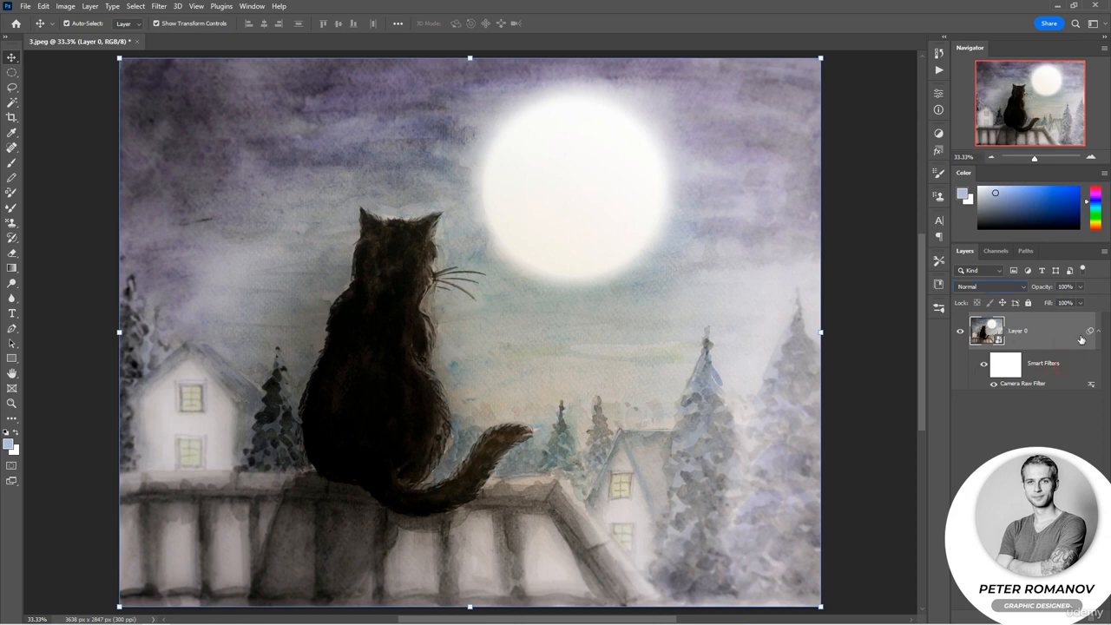
pyautogui.click(1090, 385)
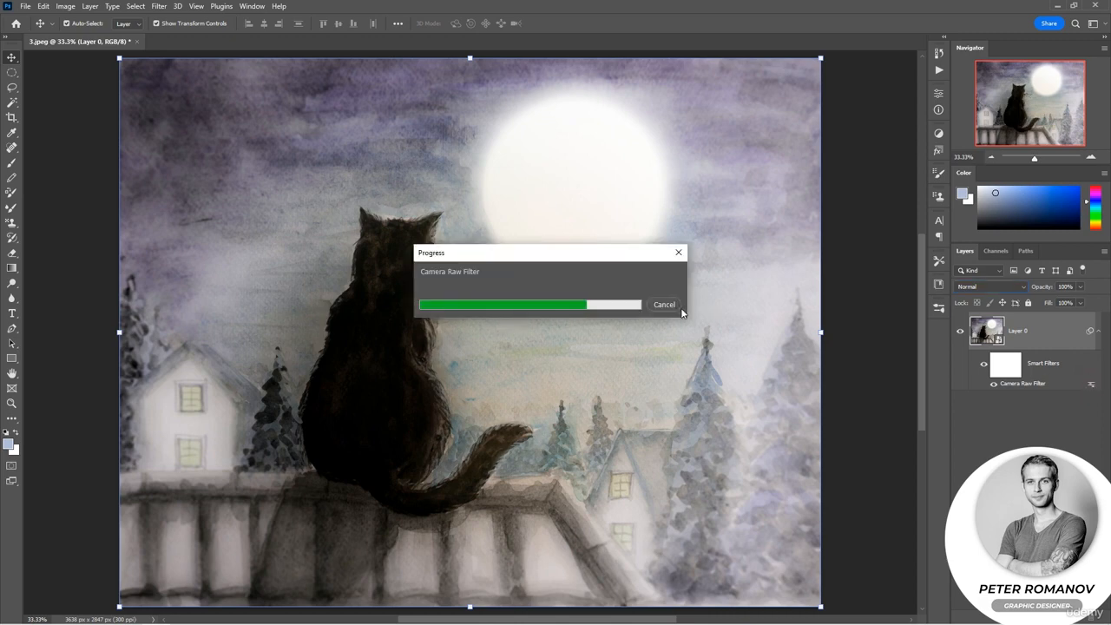
pyautogui.click(545, 156)
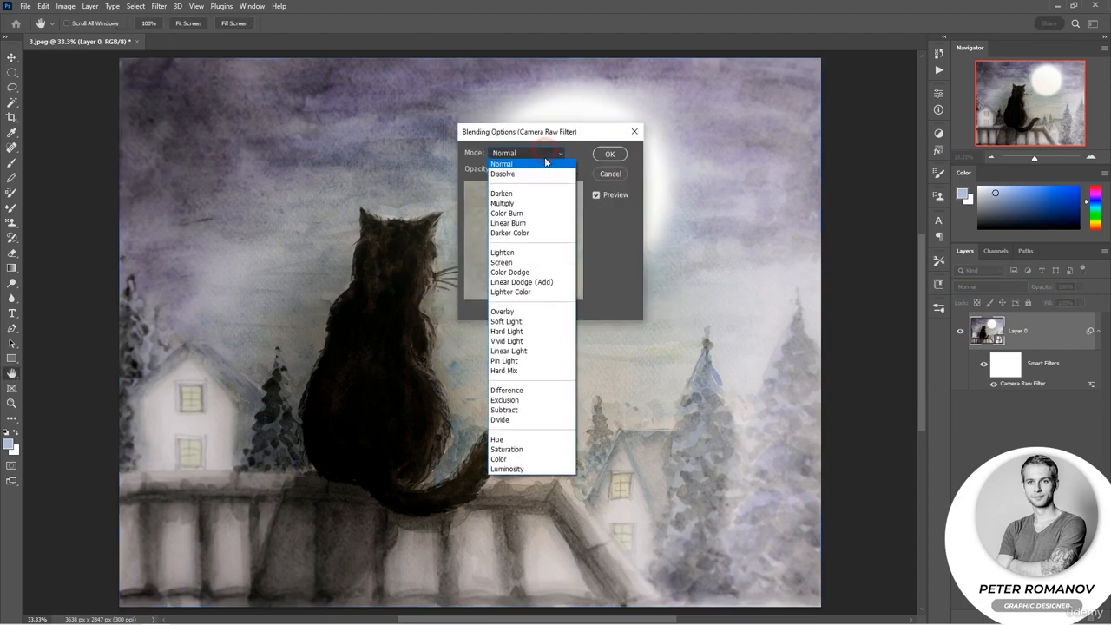
pyautogui.click(538, 203)
pyautogui.click(548, 156)
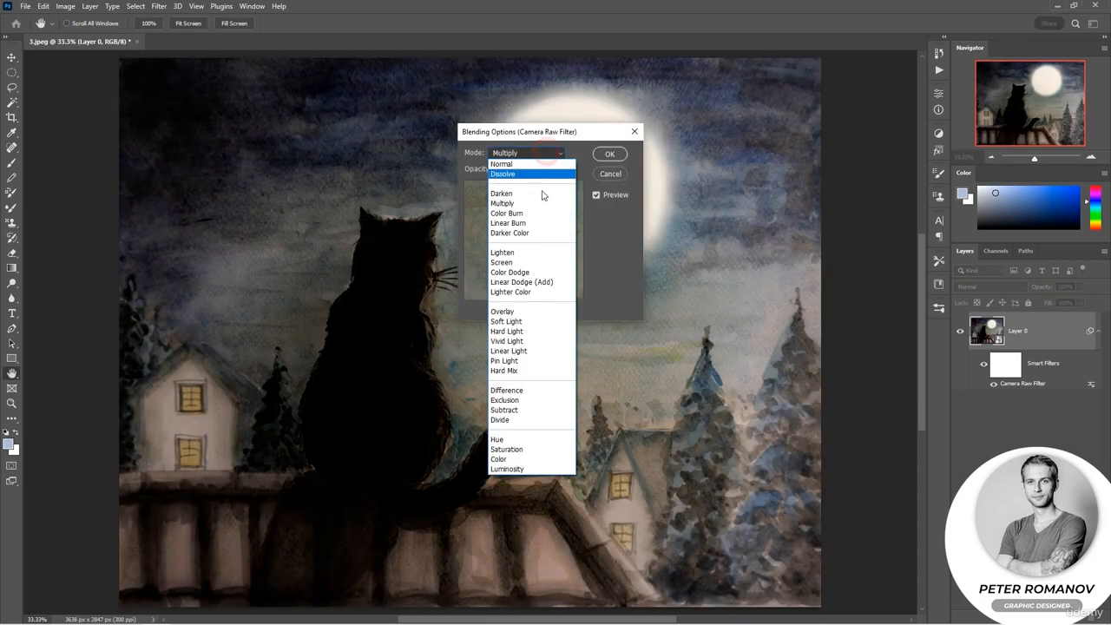
pyautogui.click(532, 252)
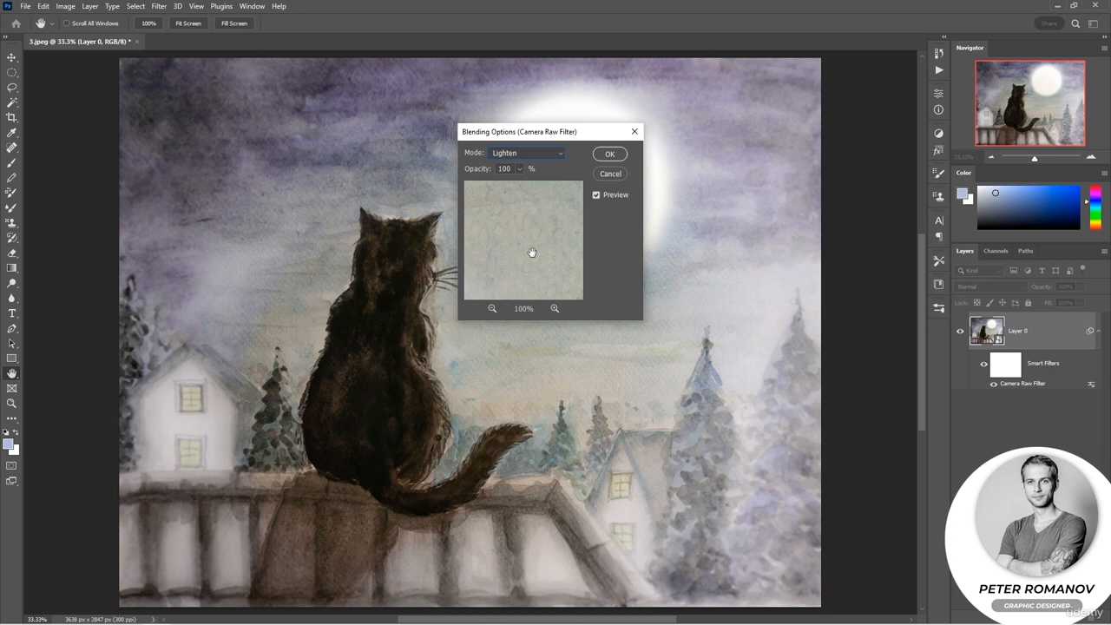
pyautogui.click(541, 153)
pyautogui.click(531, 311)
pyautogui.moveTo(487, 172); pyautogui.dragTo(474, 172)
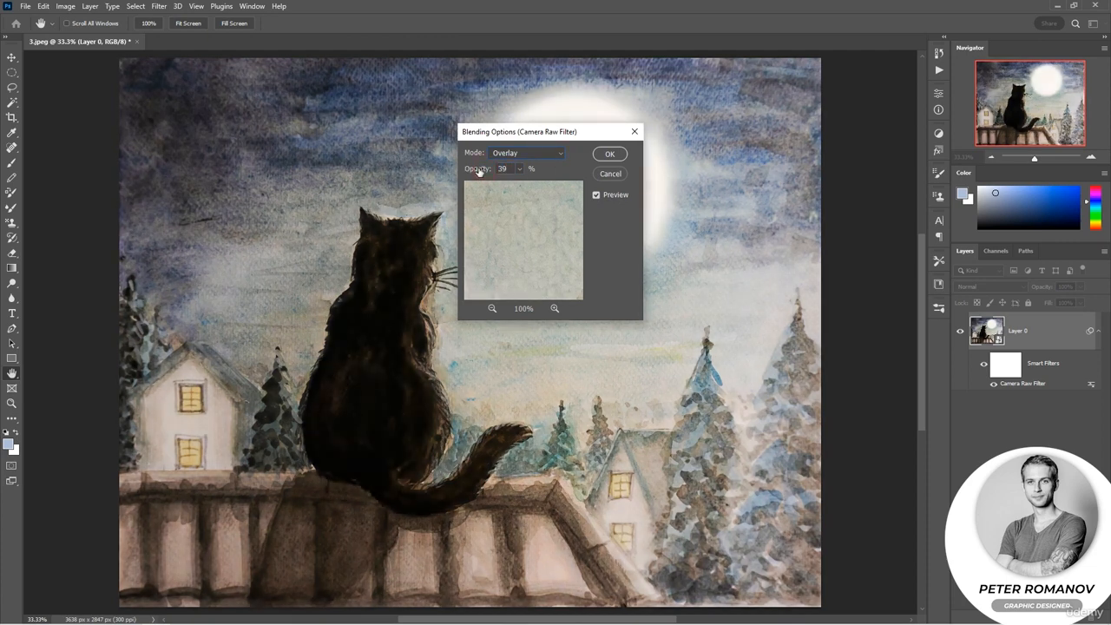
pyautogui.click(611, 152)
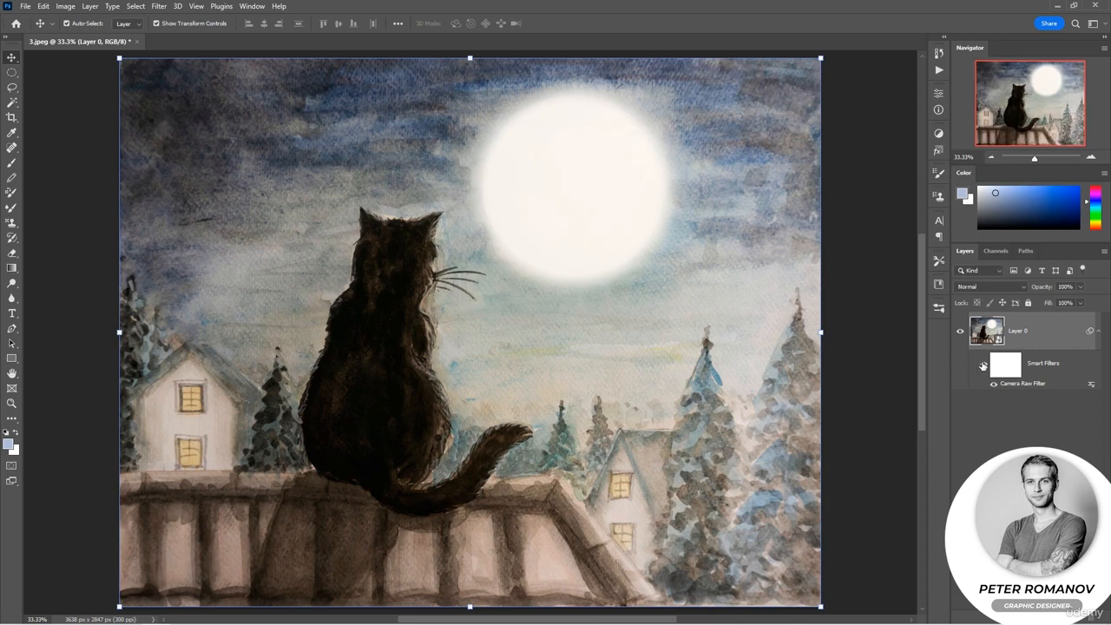